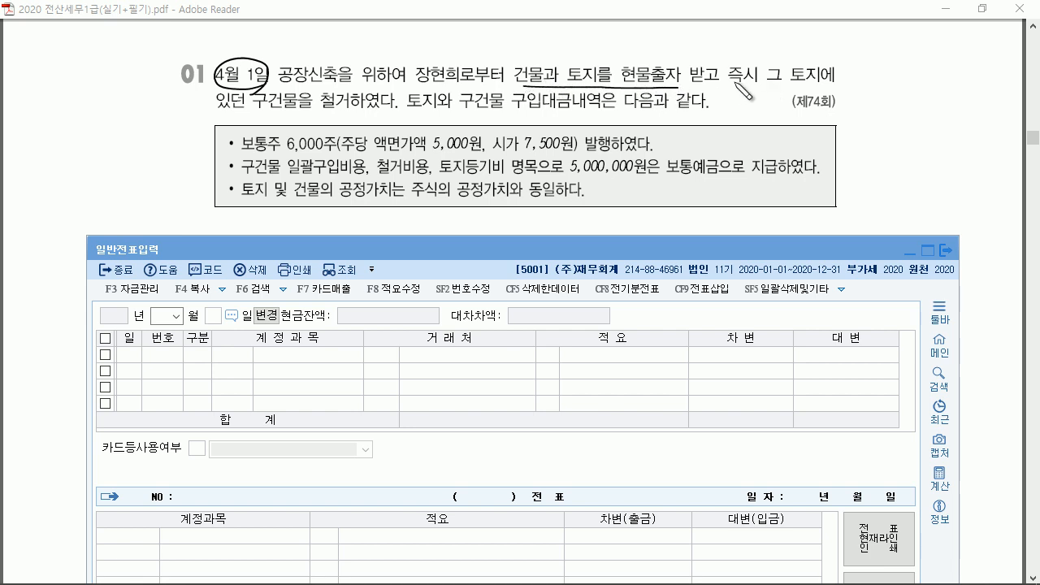
Mark the demolition, 6,000 shares, 5,000원 par value, 7,500원 market price, share issue and fair-value facts in problem 01.
drag(248, 111, 310, 109)
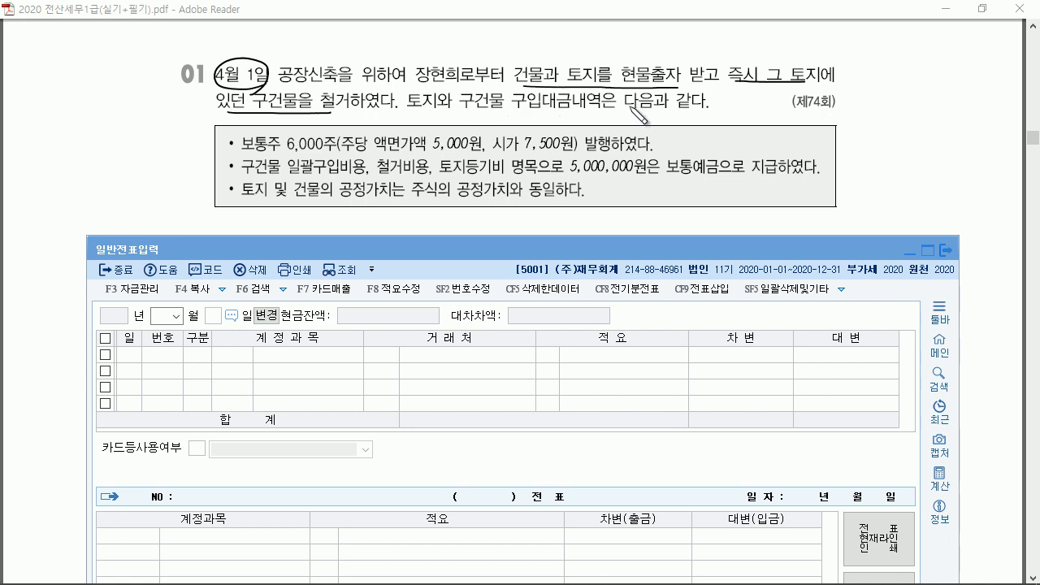
drag(287, 151, 326, 151)
mouse_move(434, 152)
mouse_down()
mouse_move(560, 151)
mouse_move(607, 136)
mouse_move(587, 151)
mouse_up()
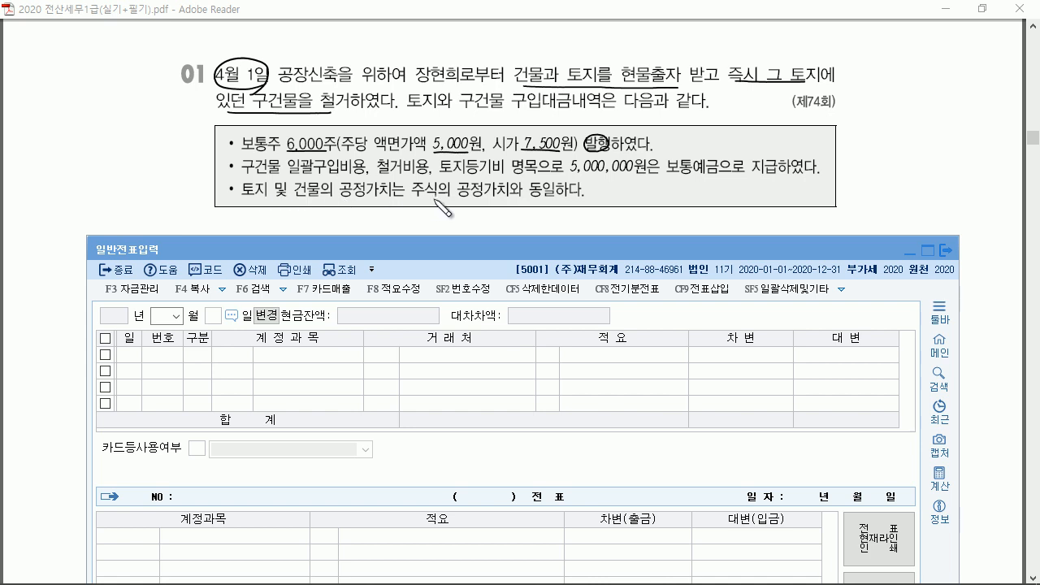
drag(477, 199, 555, 199)
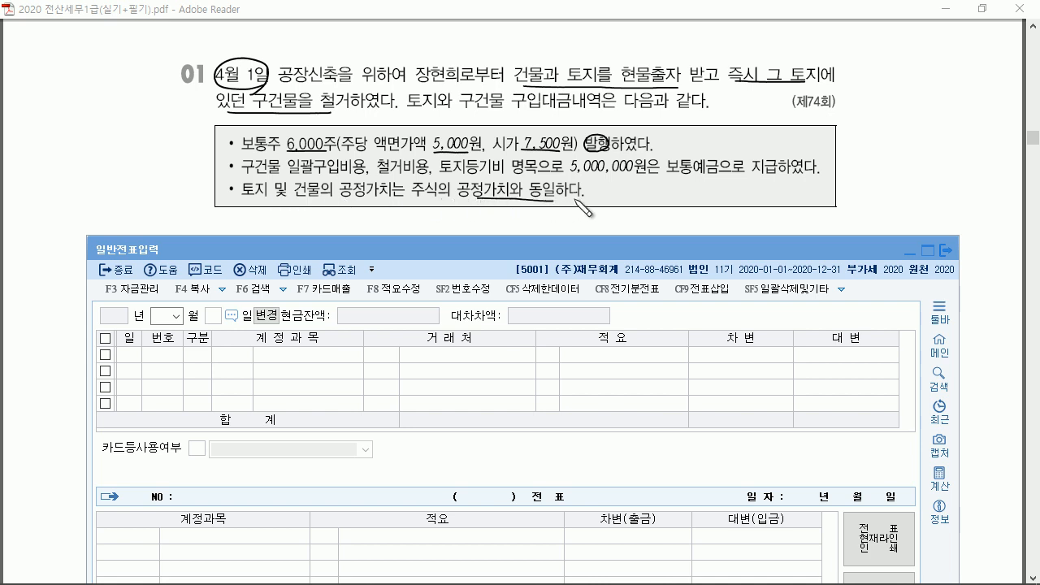
Handwrite problem 01's entry: debit 토지 50,000,000; credit 자본금 30,000,000, share premium 15,000,000 and 보통예금 5,000,000.
mouse_move(692, 127)
mouse_down()
mouse_move(704, 138)
mouse_move(713, 130)
mouse_move(715, 146)
mouse_up()
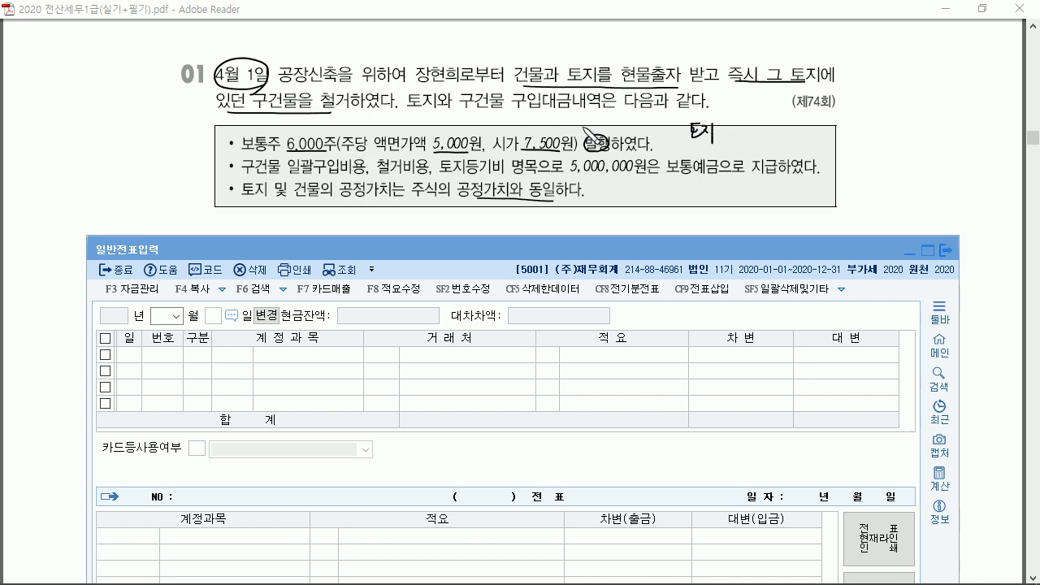
mouse_move(734, 127)
mouse_down()
mouse_move(813, 136)
mouse_move(817, 160)
mouse_move(856, 148)
mouse_move(860, 136)
mouse_move(968, 132)
mouse_up()
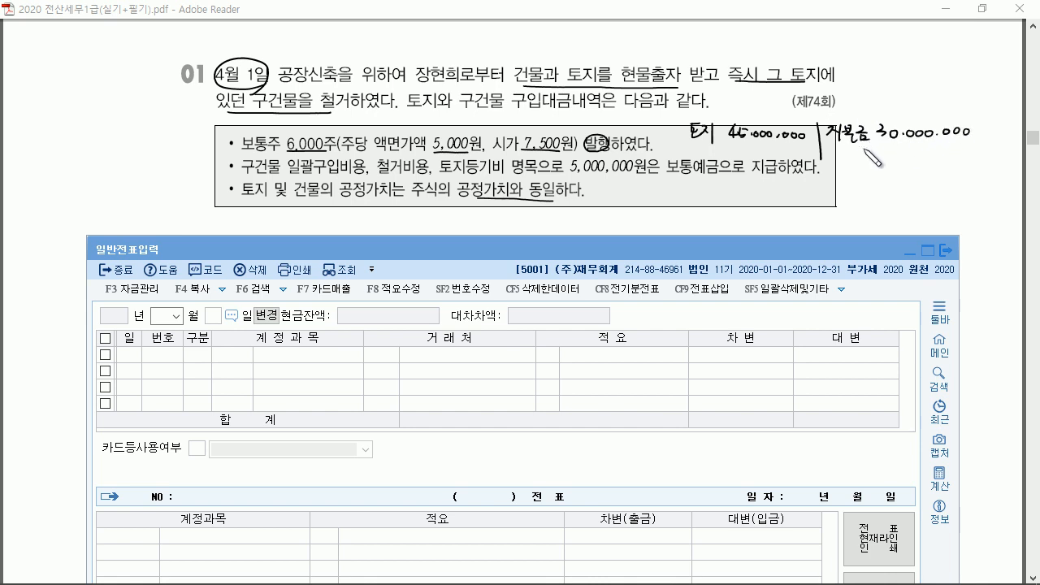
mouse_move(834, 149)
mouse_down()
mouse_move(842, 165)
mouse_move(851, 153)
mouse_move(890, 161)
mouse_up()
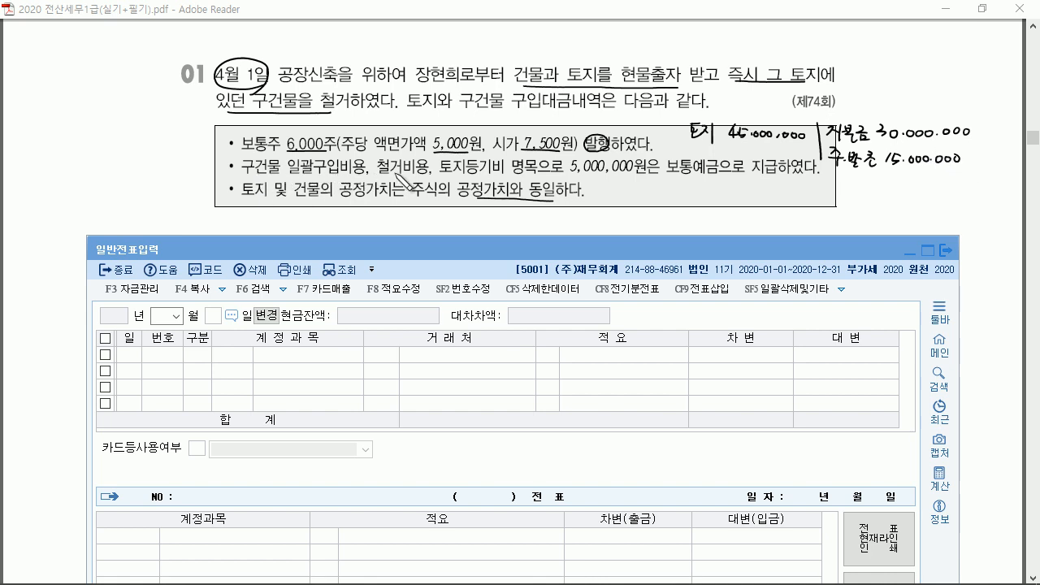
drag(572, 172, 719, 178)
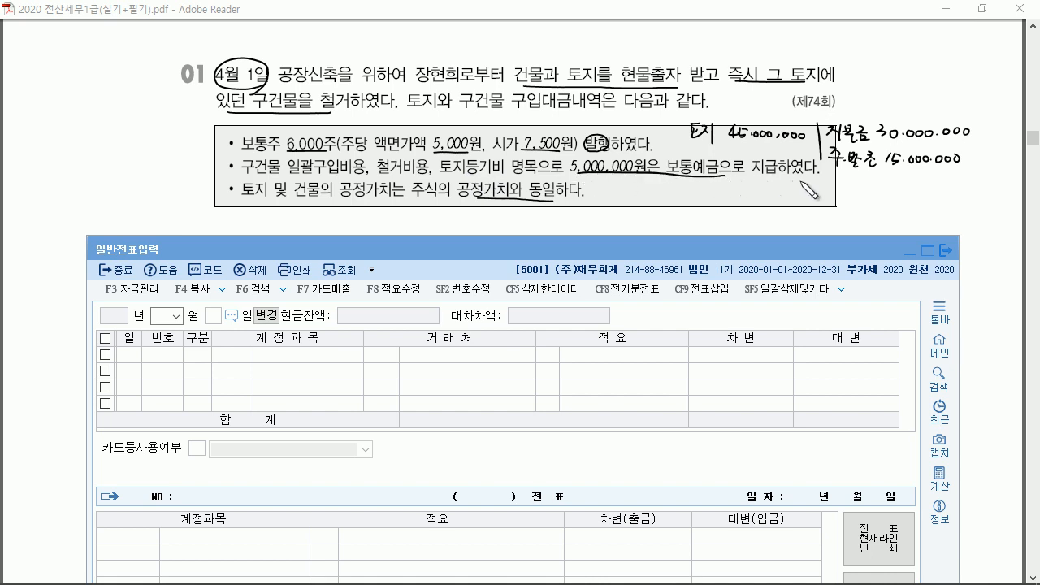
mouse_move(846, 189)
mouse_down()
mouse_move(852, 181)
mouse_move(961, 186)
mouse_up()
mouse_move(730, 137)
mouse_down()
mouse_move(780, 133)
mouse_move(765, 150)
mouse_move(816, 149)
mouse_up()
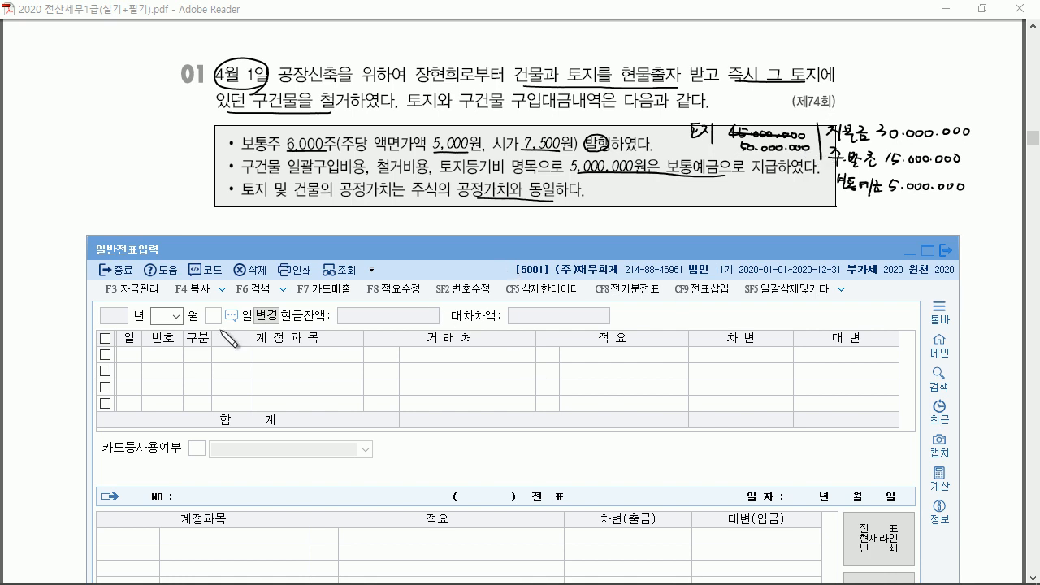
Date the general voucher April 1 and enter a debit line for 토지 of 50,000,000.
click(169, 319)
text(4)
key(Return)
text(1)
key(Return)
text(3토)
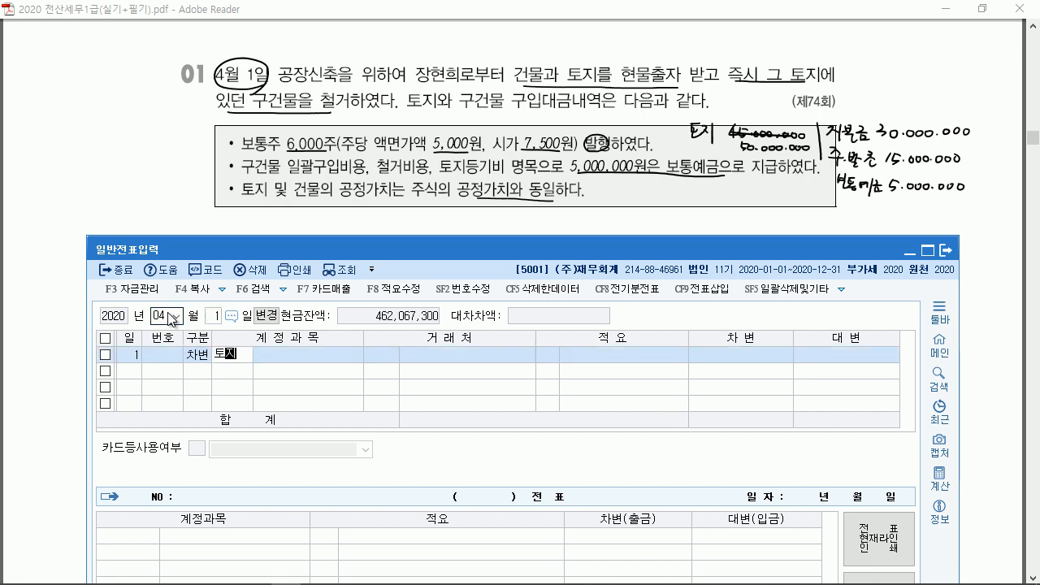
text(지)
key(Return)
key(Return)
key(Return)
text(5)
key(Return)
Add a credit line for 자본금 of 30,000,000 to the April 1 voucher.
text(ㅈ)
text(본)
key(Return)
key(Return)
key(Return)
key(Return)
text(30,000,000)
key(Return)
Add a credit line for 주식발행초과금 of 15,000,000 to the April 1 voucher.
key(Return)
text(주식발)
key(Return)
key(Return)
key(Return)
key(Return)
key(Return)
text(15)
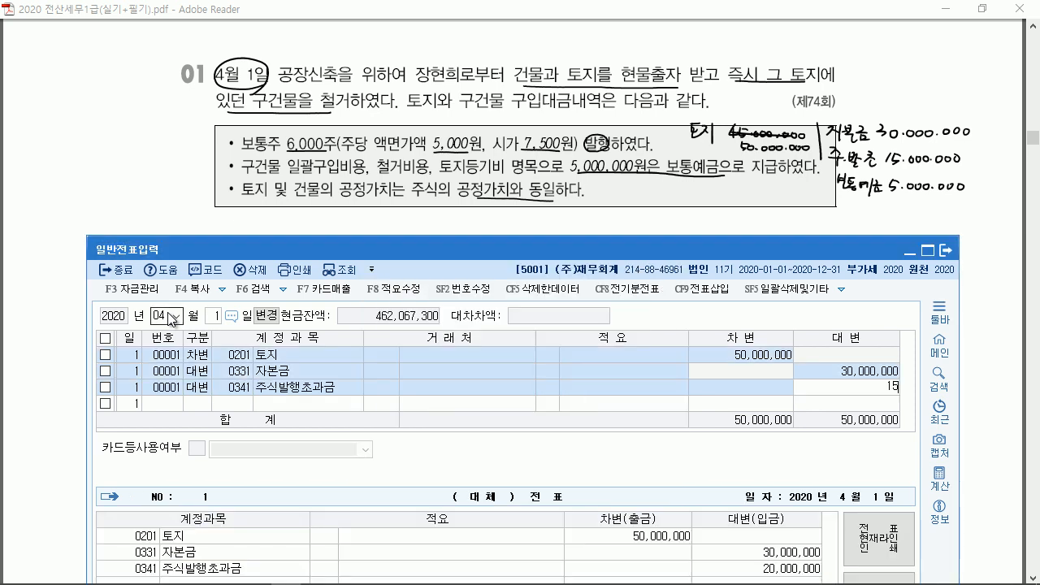
key(Return)
Complete the April 1 voucher with a credit line for 보통예금 of 5,000,000.
key(4)
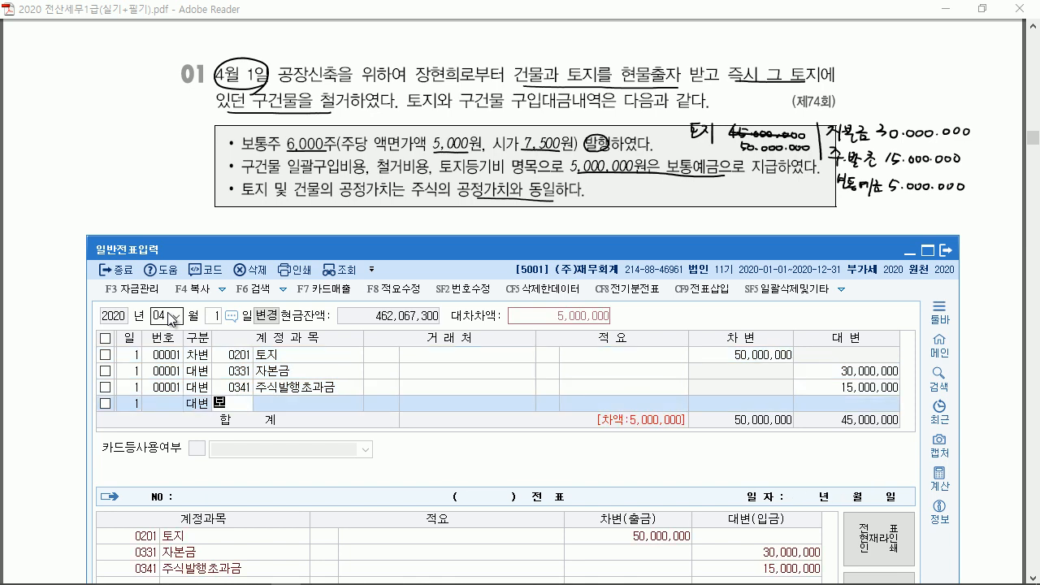
key(Return)
key(Return)
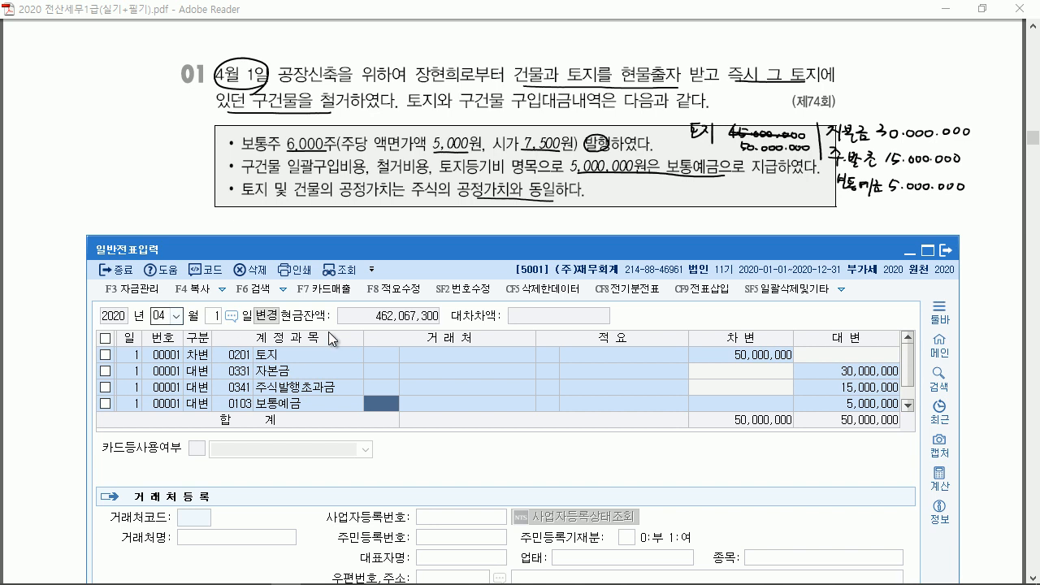
click(328, 365)
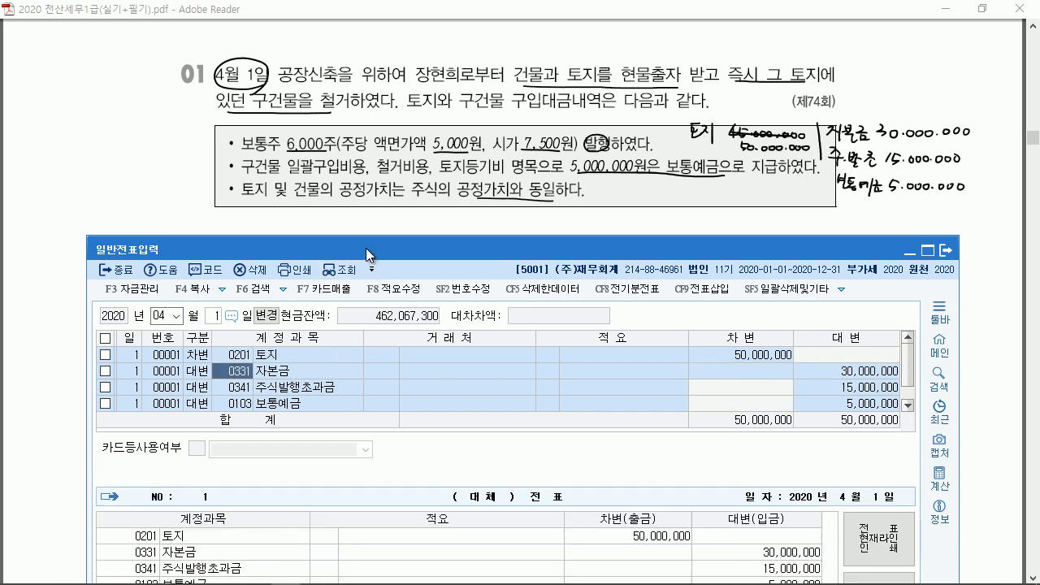
drag(365, 250, 363, 237)
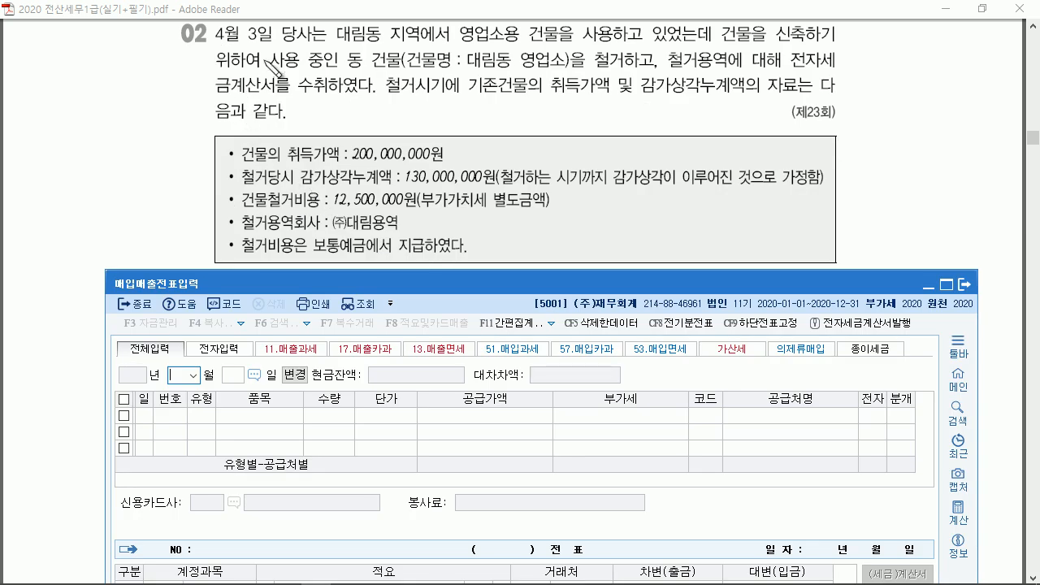
Mark the April 3 date, the demolition of the existing building and the electronic tax invoice in problem 02.
mouse_move(260, 42)
mouse_down()
mouse_move(242, 15)
mouse_move(263, 33)
mouse_up()
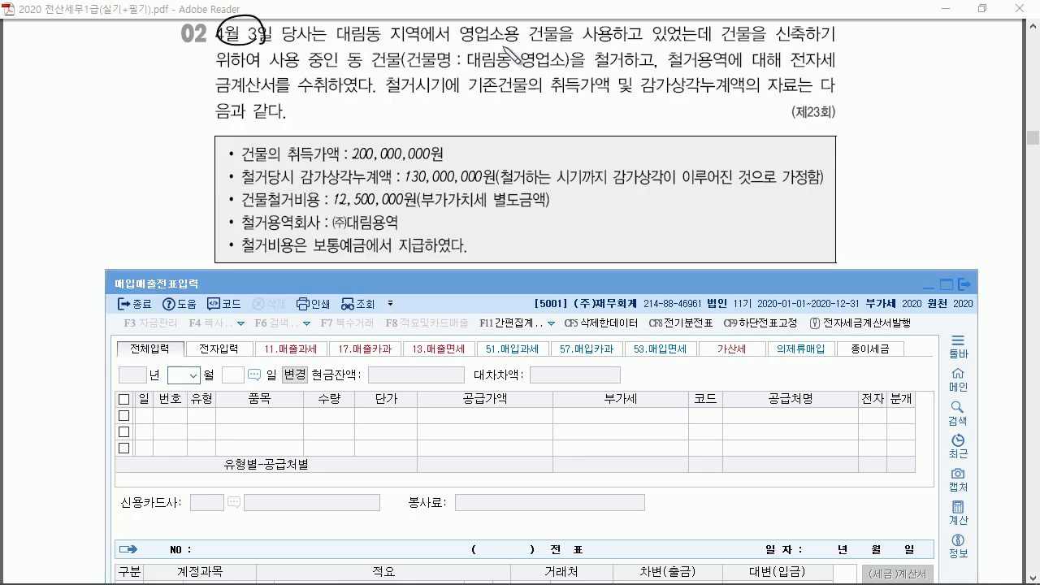
drag(723, 45, 817, 45)
drag(233, 68, 400, 68)
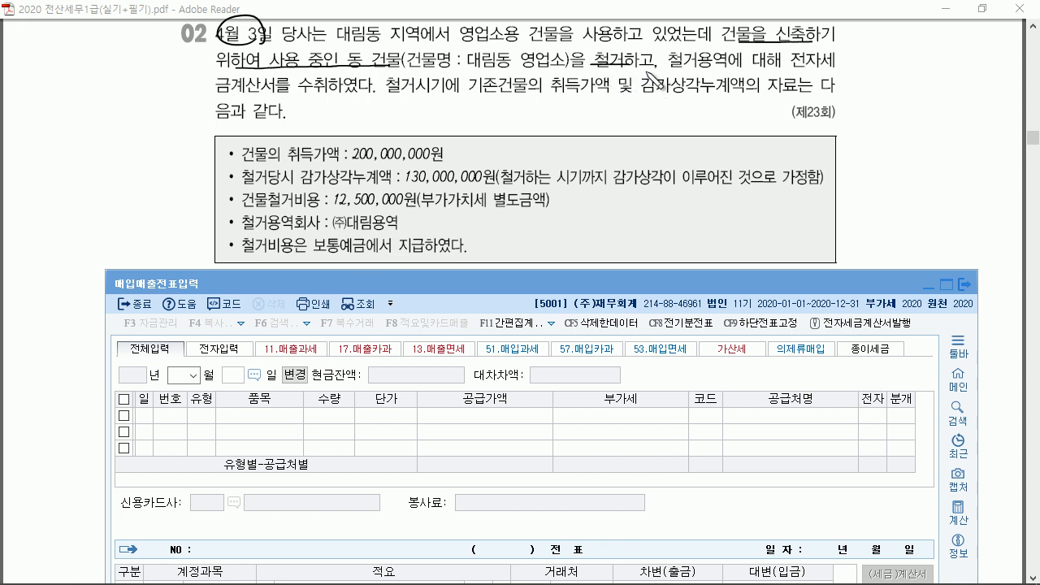
drag(668, 67, 812, 65)
drag(218, 95, 333, 95)
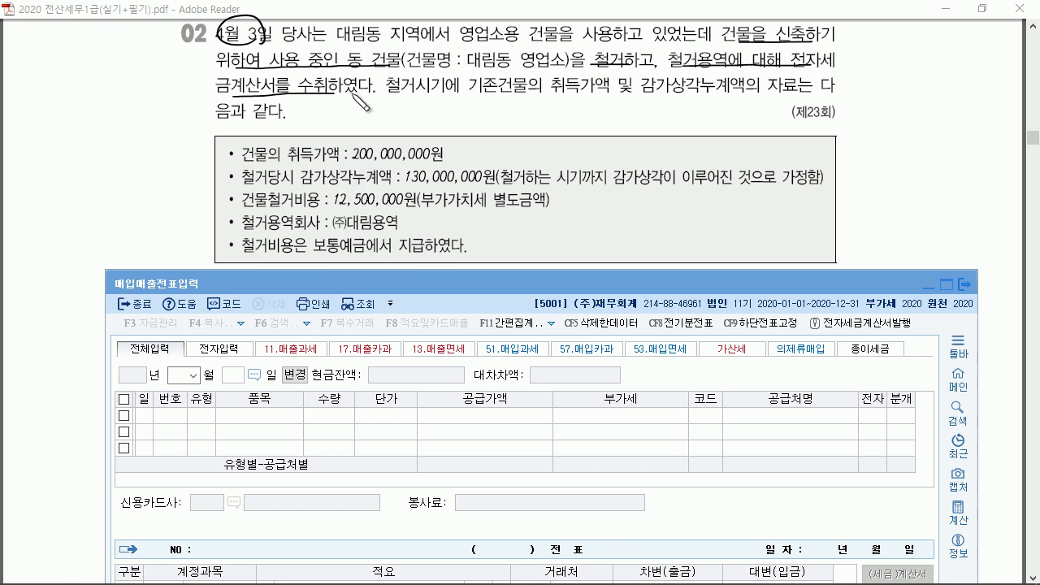
drag(294, 78, 302, 74)
Mark problem 02's amounts, contractor and payment account, write 13,750,000 beside the payment line, and clear all markings.
drag(353, 161, 433, 161)
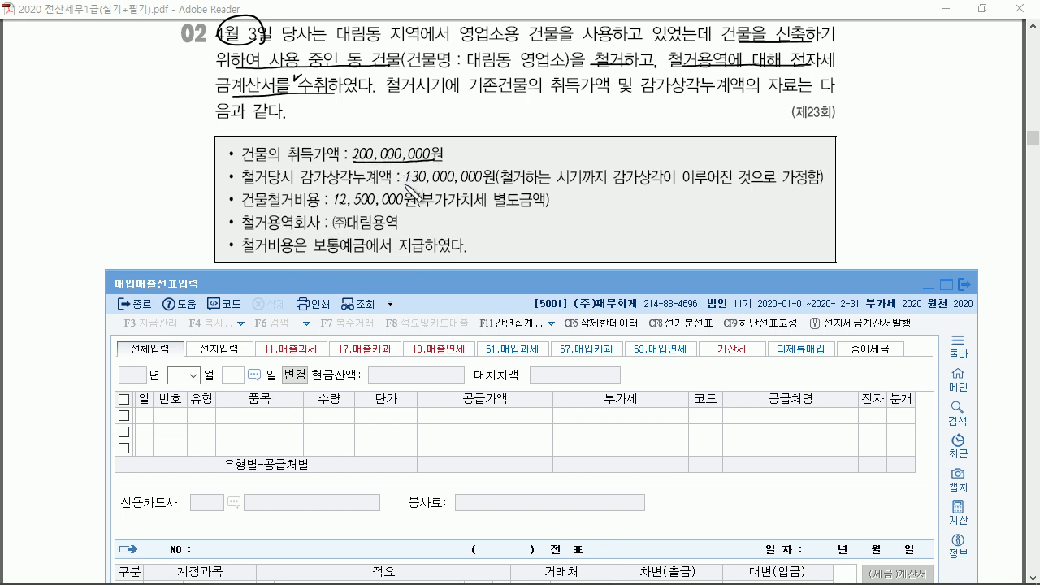
drag(409, 186, 488, 184)
drag(445, 148, 487, 159)
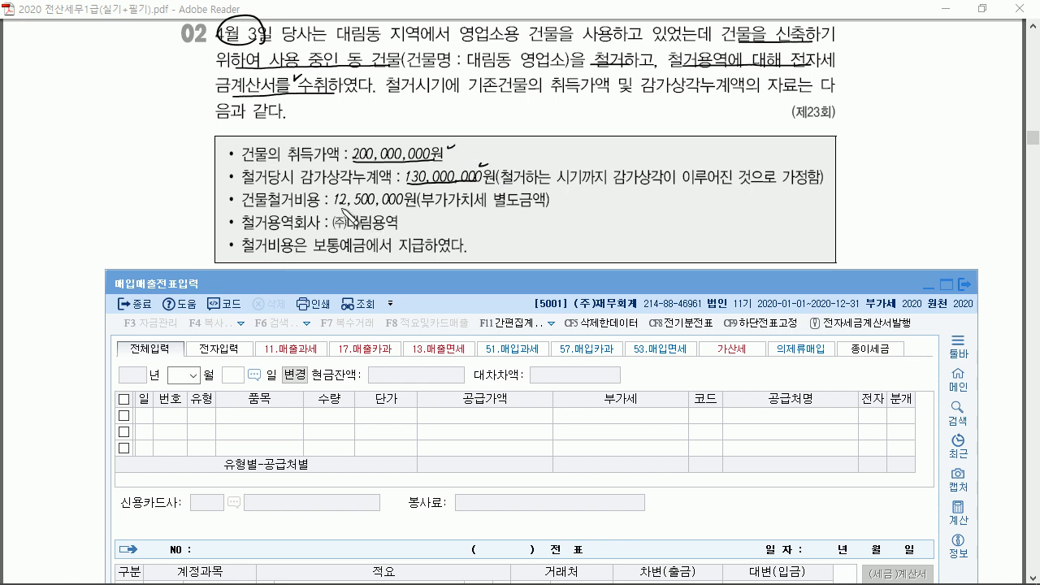
drag(335, 209, 418, 209)
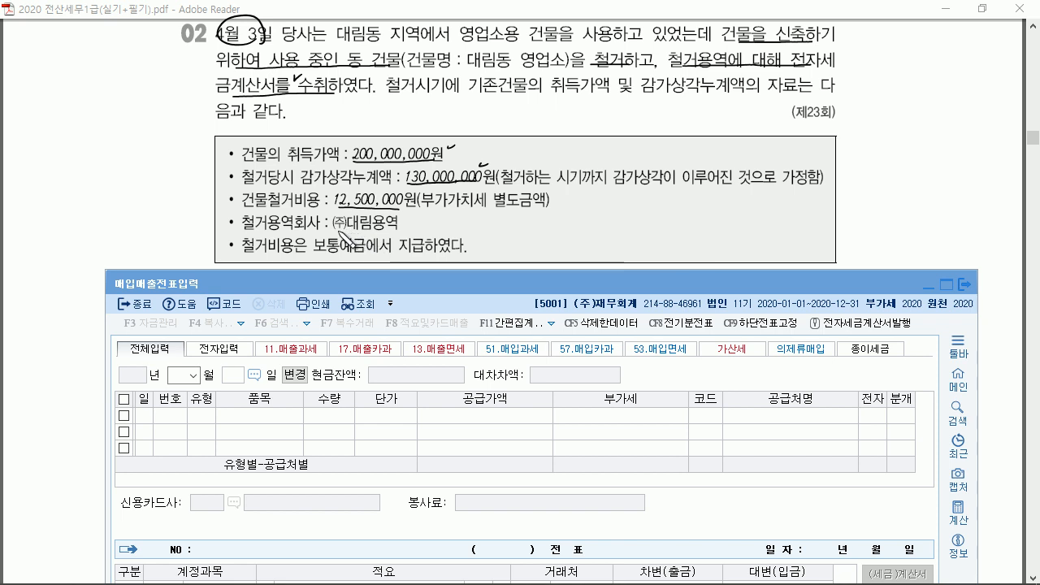
drag(337, 232, 393, 232)
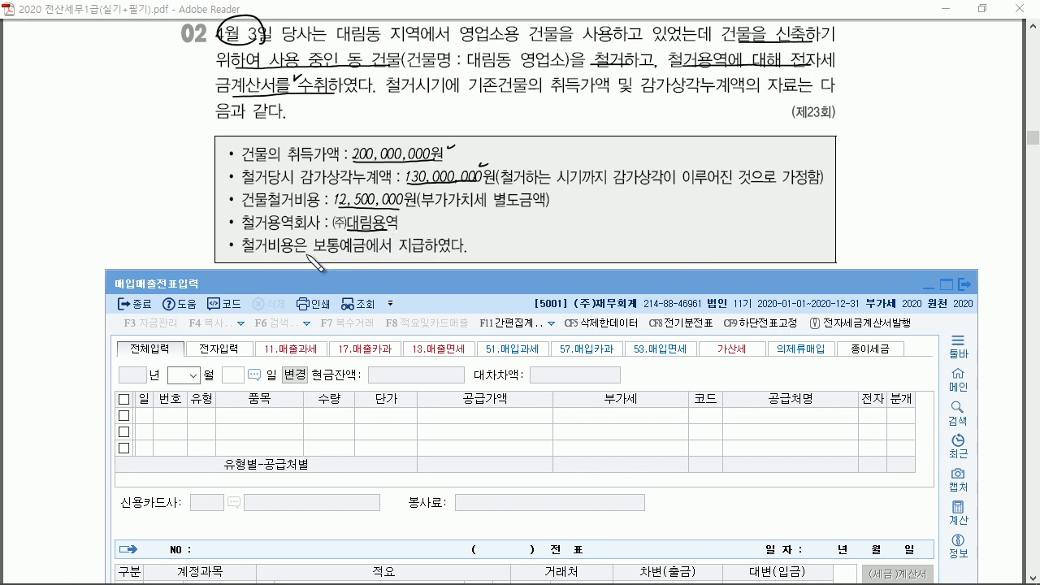
drag(321, 256, 391, 255)
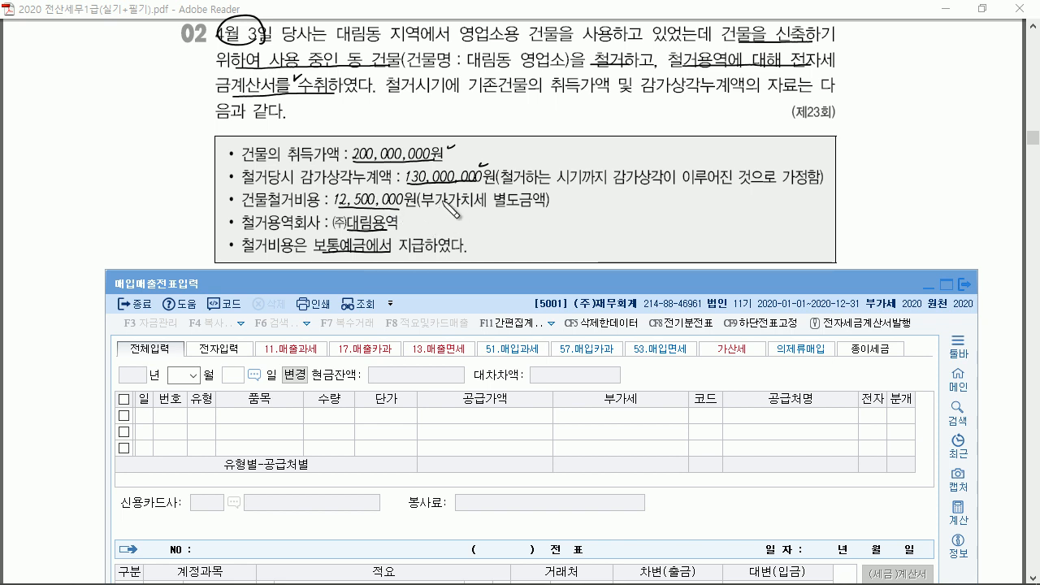
mouse_move(479, 238)
mouse_down()
mouse_move(476, 253)
mouse_move(552, 249)
mouse_up()
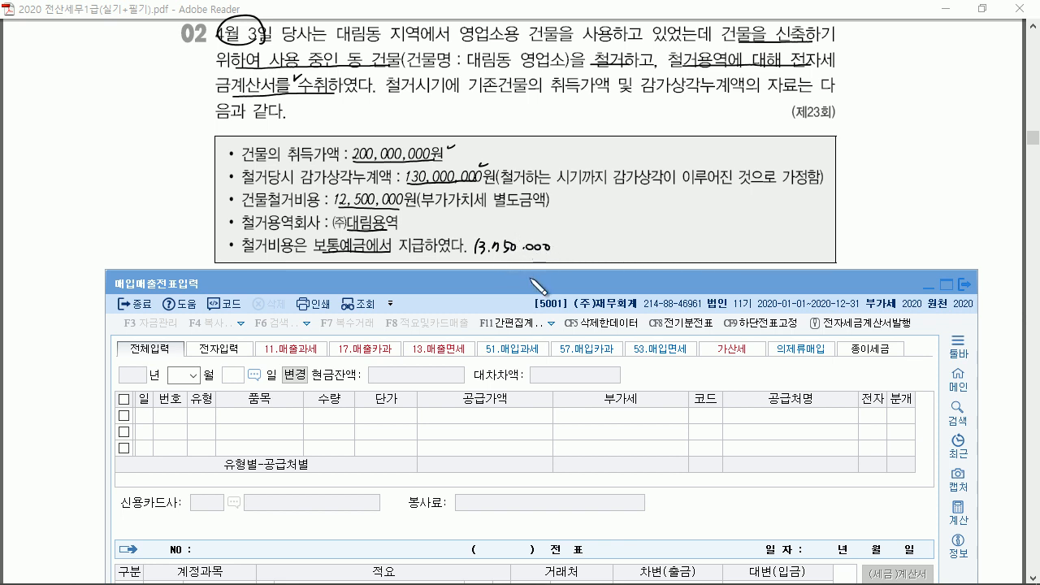
key(Escape)
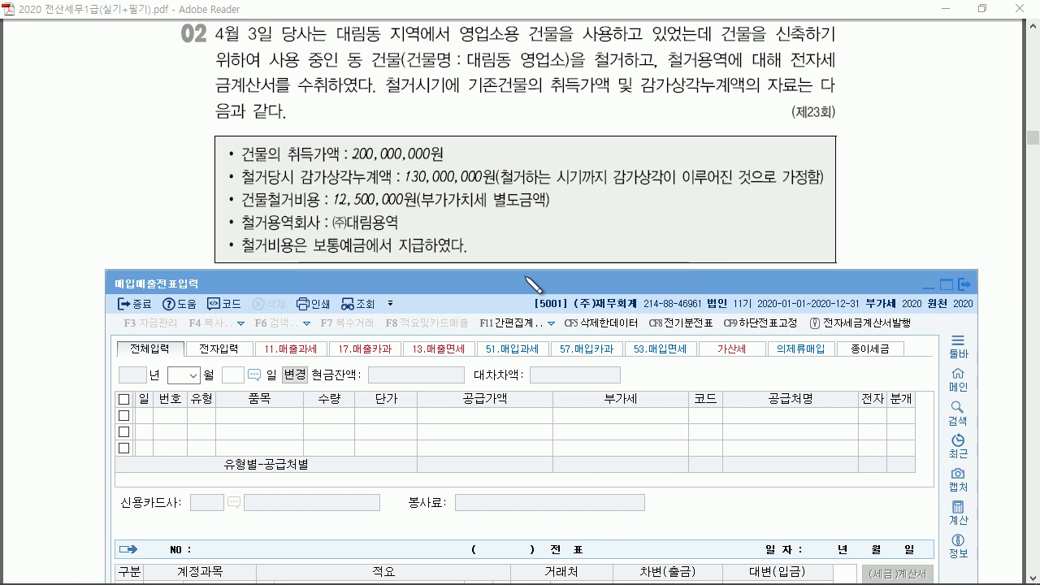
Date the purchase/sales voucher April 3 and set its type to 51 과세 (taxable purchase).
drag(524, 277, 491, 138)
text(4)
key(Return)
text(3)
key(Return)
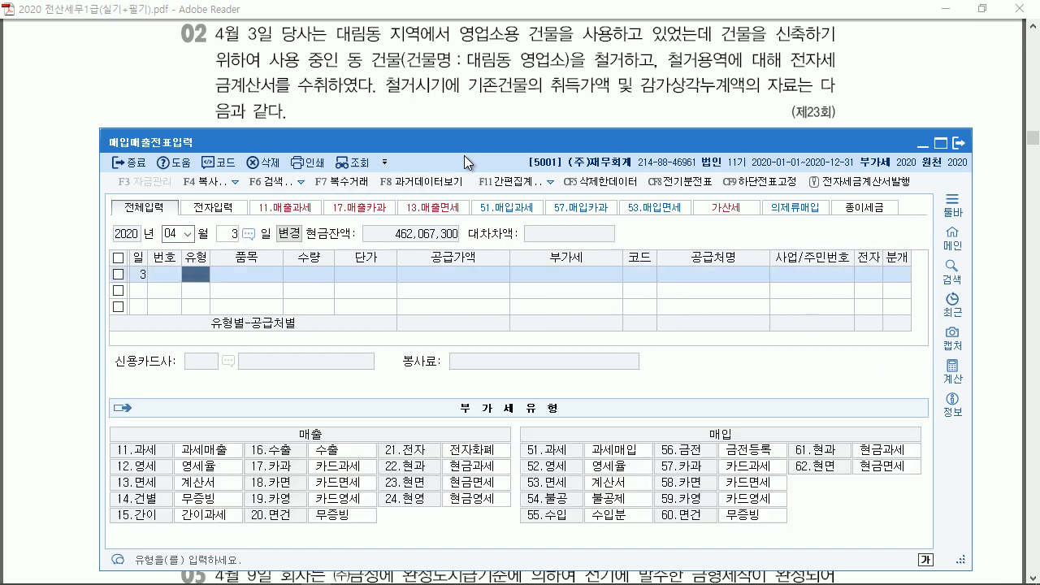
text(51)
key(Return)
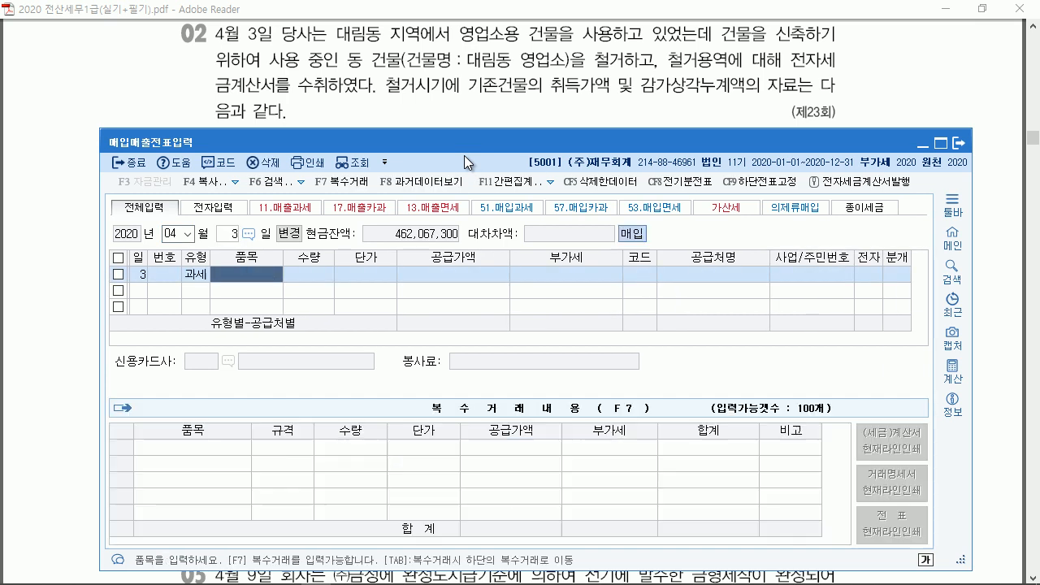
Enter 철거용역 as the voucher's item with a supply value of 12,500,000.
text(철거용역)
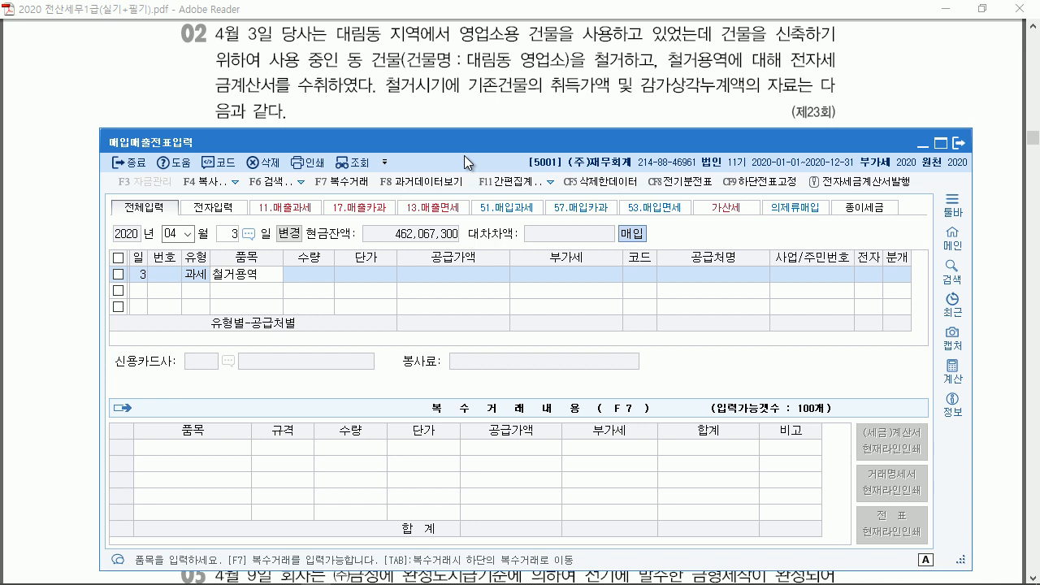
key(Return)
key(Return)
key(Return)
text(12,500,000)
key(Return)
key(Return)
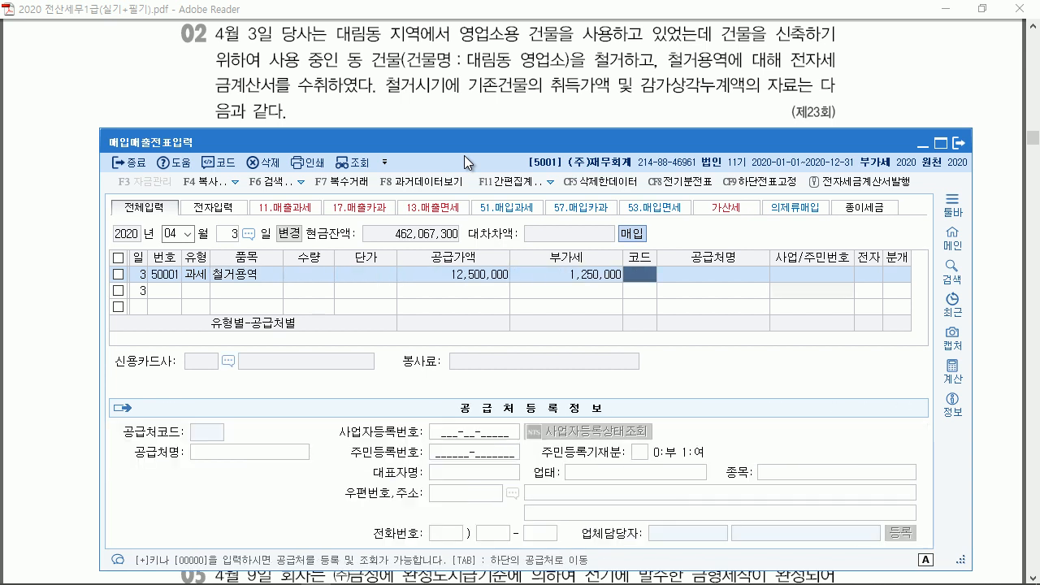
Assign (주)대림용역 as supplier, set the electronic invoice flag to 여 and the journal type to 혼합.
text(대림)
key(Return)
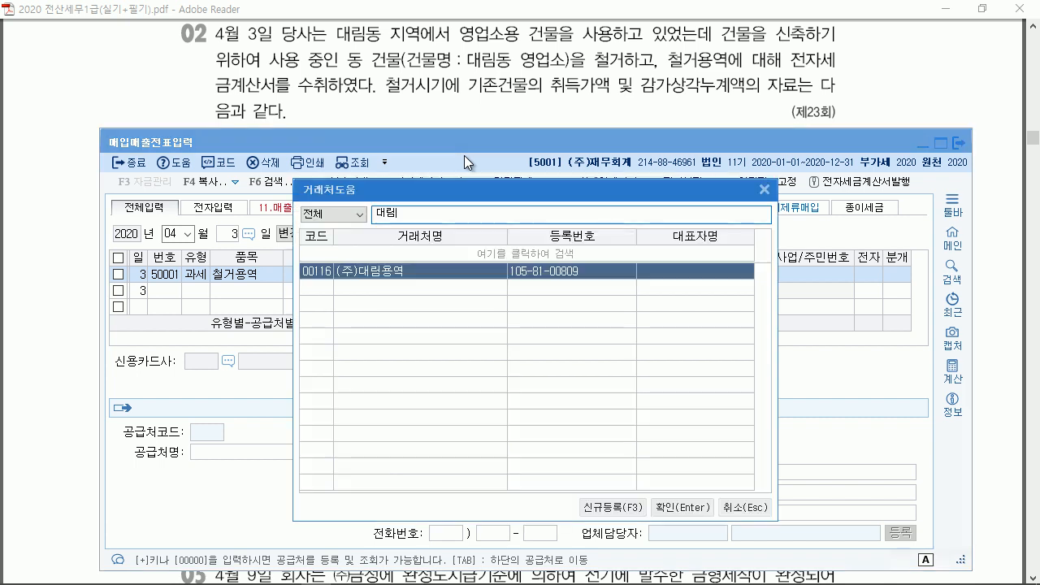
key(Return)
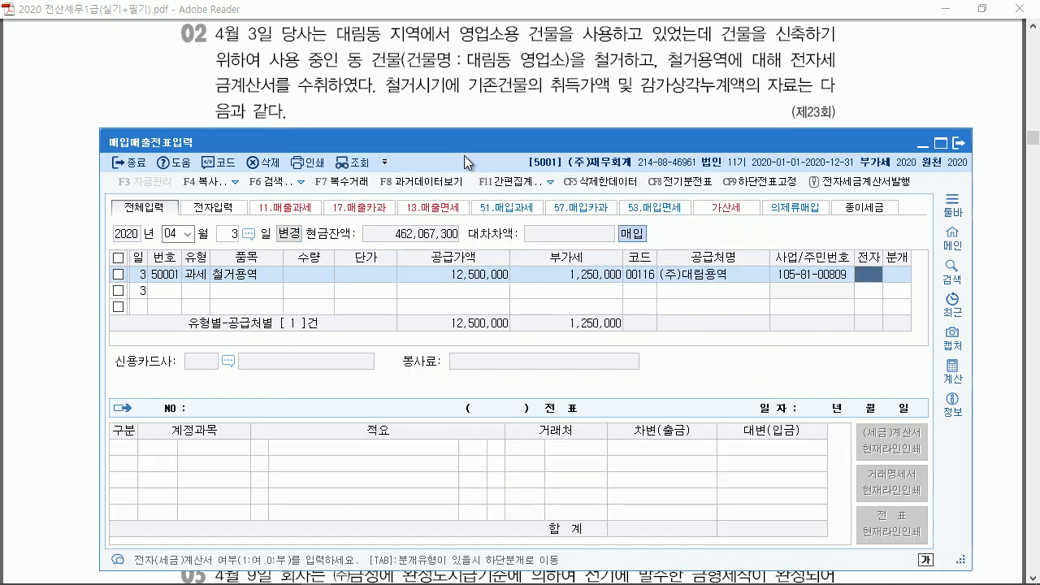
text(1)
key(Return)
text(3)
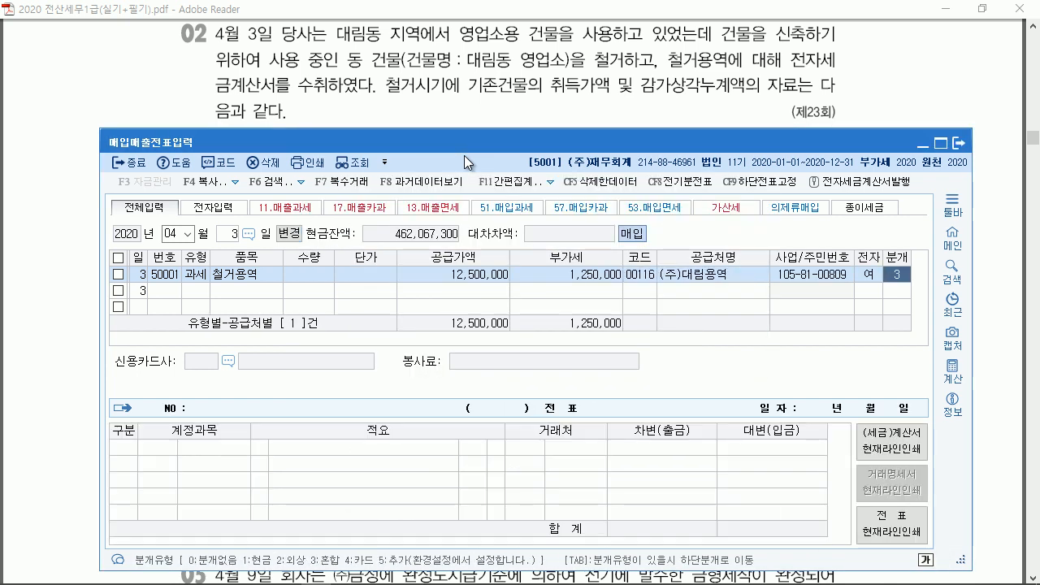
key(Return)
key(Return)
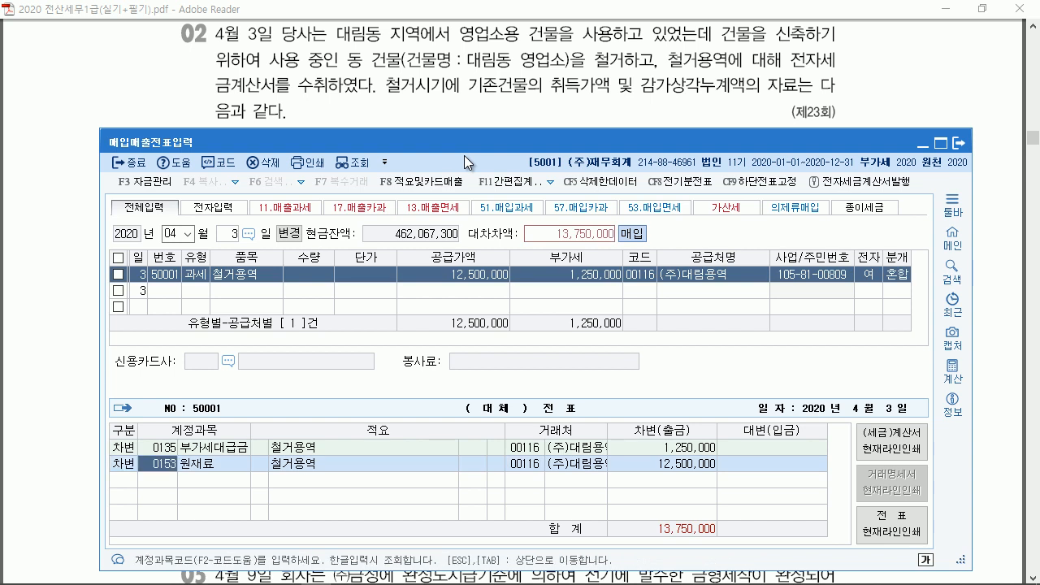
Change the voucher's 원재료 journal line to a credit line for account 0202 건물.
text(건물)
key(Return)
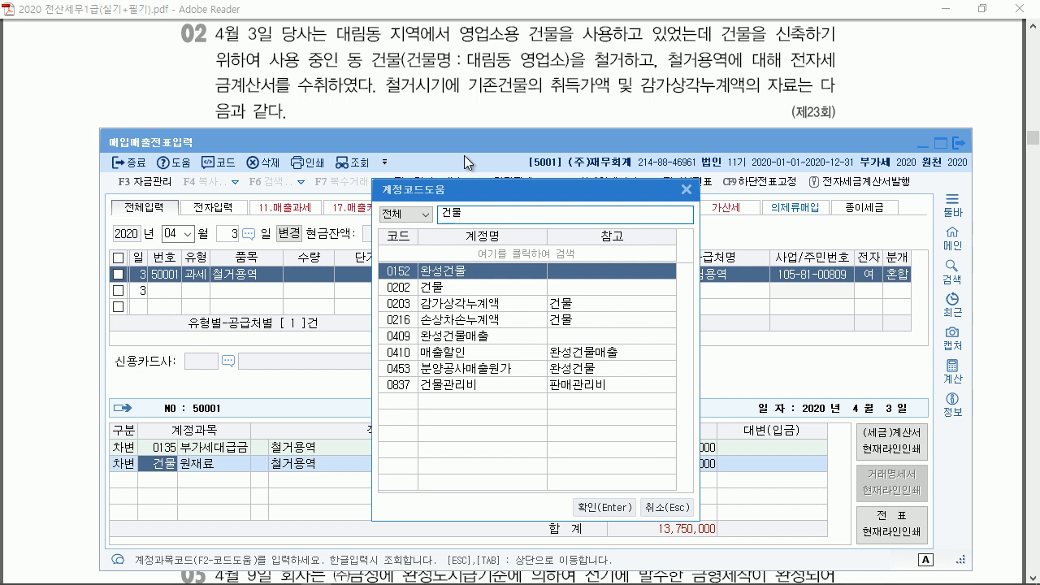
key(Return)
key(Left)
key(Left)
text(4)
key(Return)
text(건물)
key(Return)
key(Down)
key(Return)
key(Return)
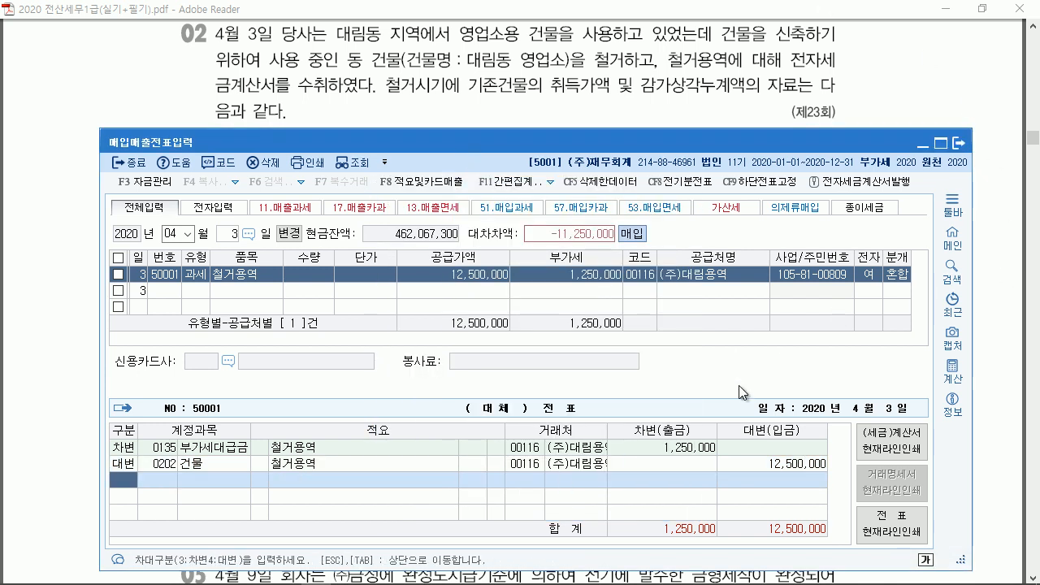
Set the credit amount of the 건물 line to 200,000,000.
click(782, 464)
text(200,000,000)
key(Return)
Add a debit line for account 0203 감가상각누계액 with an amount of 130,000,000 to the April 3 voucher.
text(0203)
key(Return)
key(Return)
key(Return)
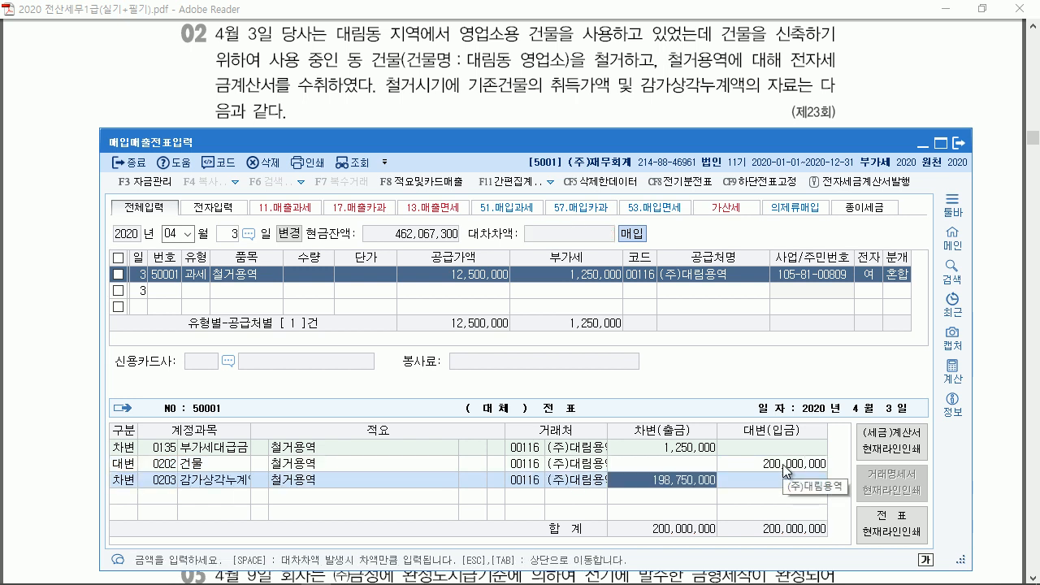
text(130,000,000)
key(Return)
Add a credit line for account 0103 보통예금 with an amount of 13,750,000.
text(4)
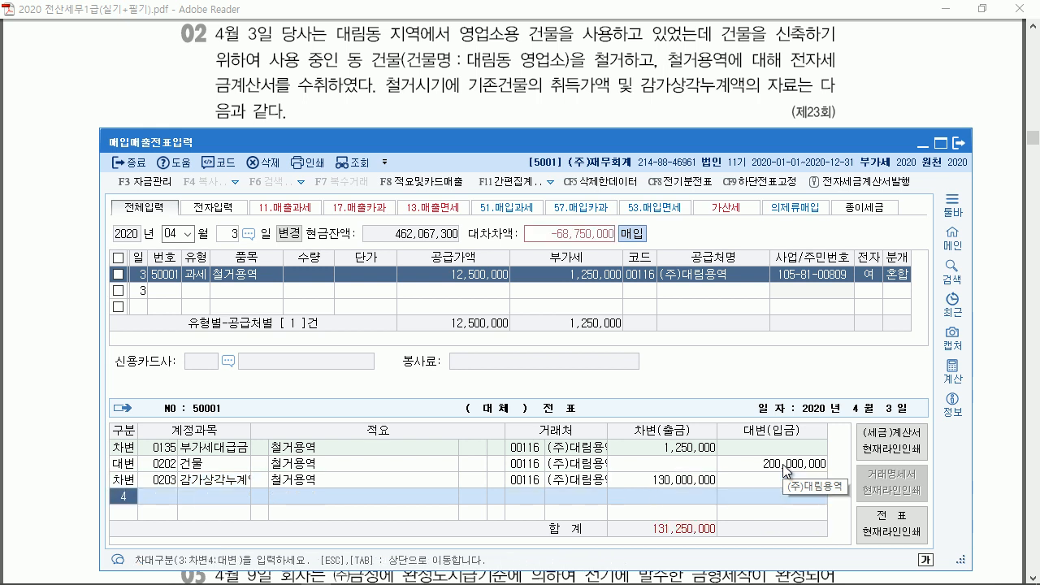
key(Return)
text(보통)
key(Return)
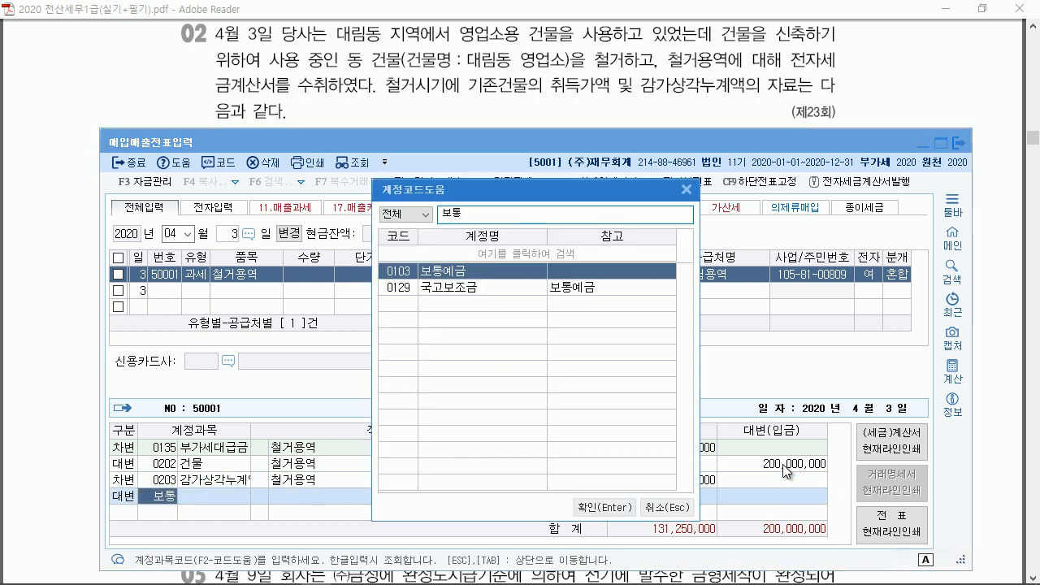
key(Return)
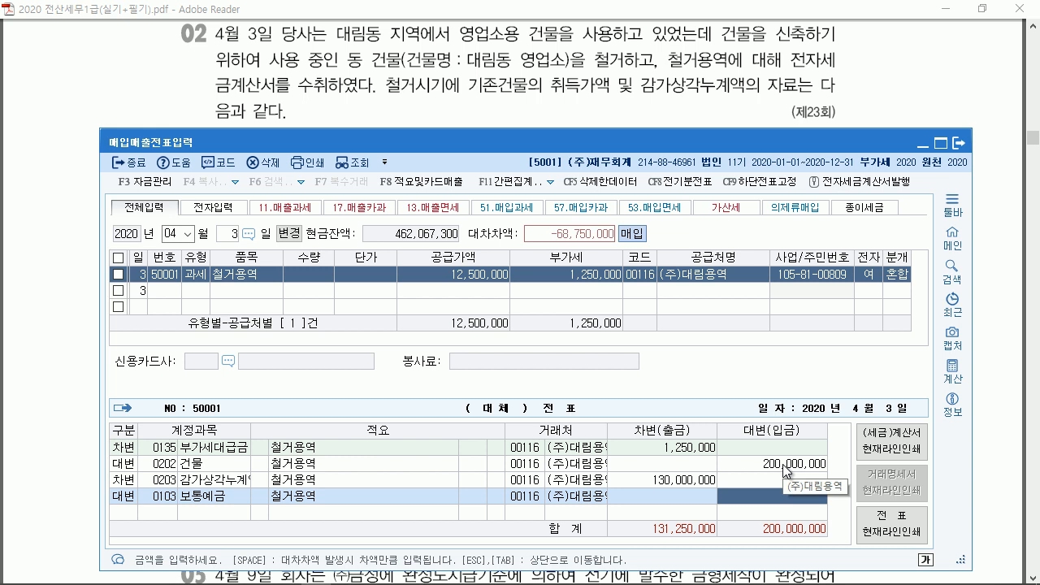
text(13,750,000)
key(Return)
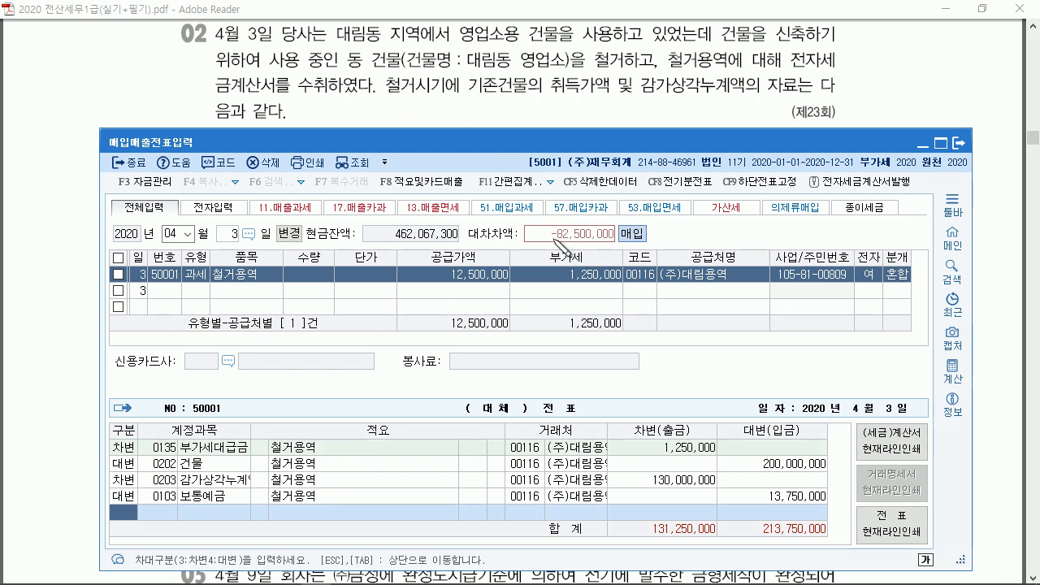
Add a debit line for account 0970 유형자산처분손실 to absorb the voucher's remaining debit-credit difference.
drag(550, 241, 615, 239)
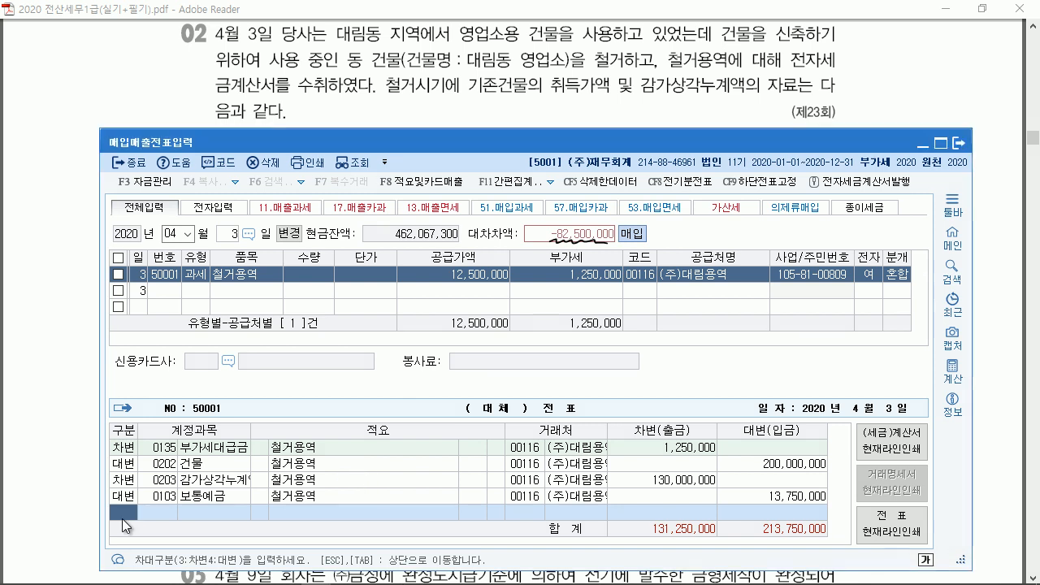
text(3유형)
key(Return)
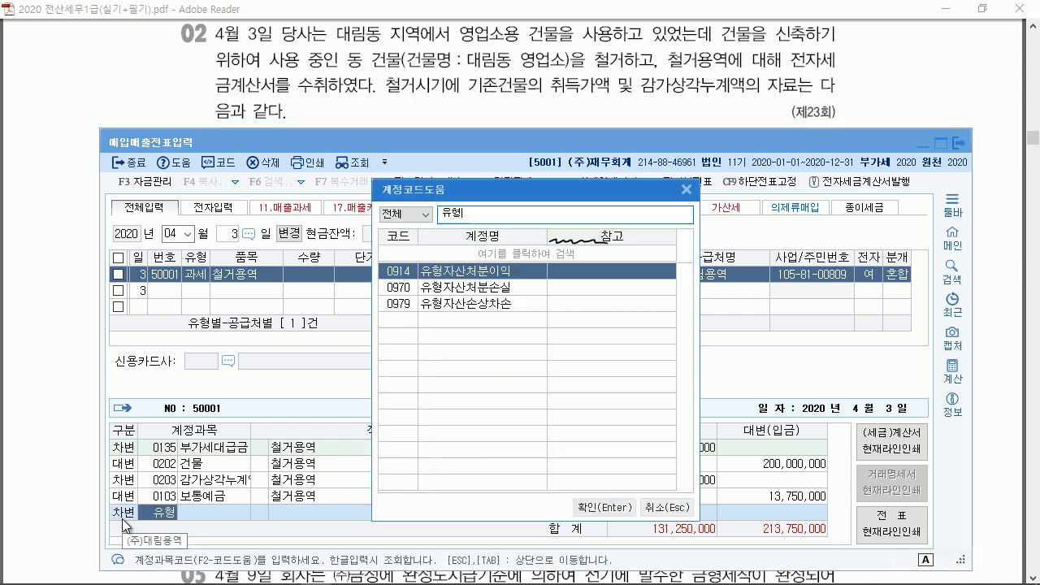
key(Down)
key(Return)
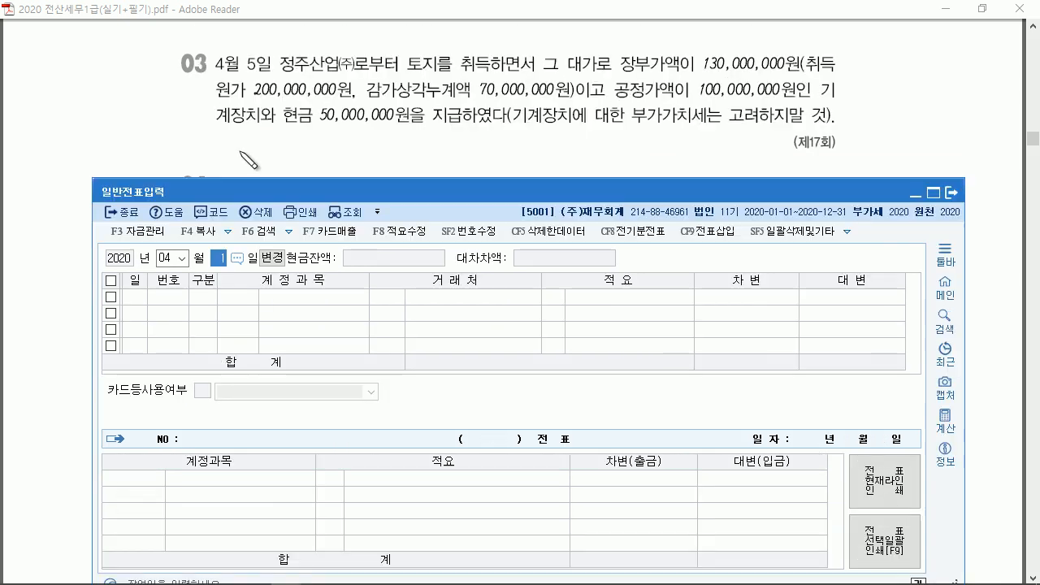
Examine problem 03 on the April 5 land acquisition, marking its key amounts and noting the cost calculation 100,000,000 + 50,000,000.
drag(260, 74, 366, 73)
mouse_move(451, 73)
mouse_down()
mouse_move(409, 73)
mouse_move(479, 74)
mouse_up()
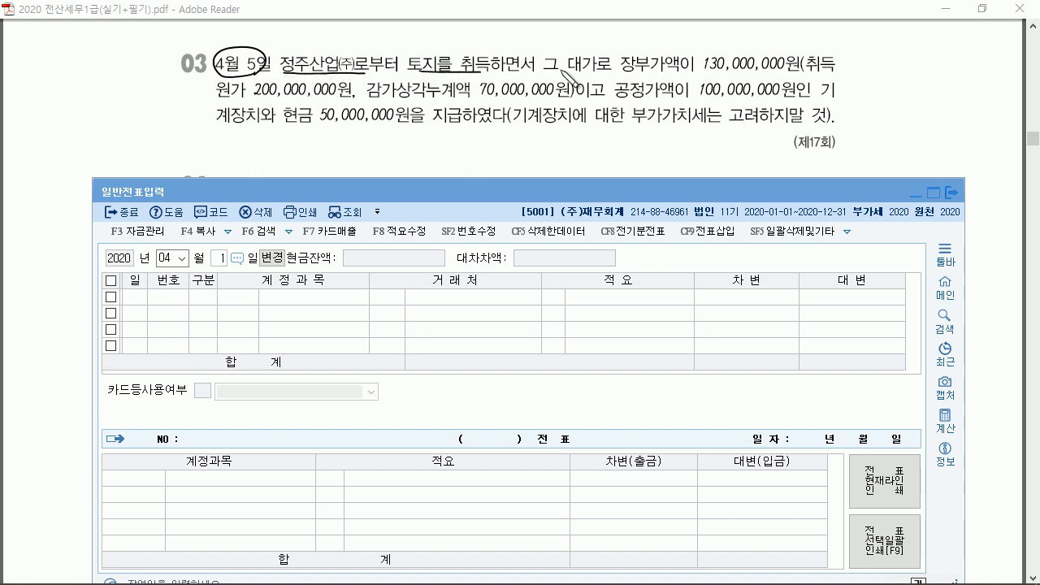
drag(704, 72, 825, 73)
drag(254, 98, 316, 99)
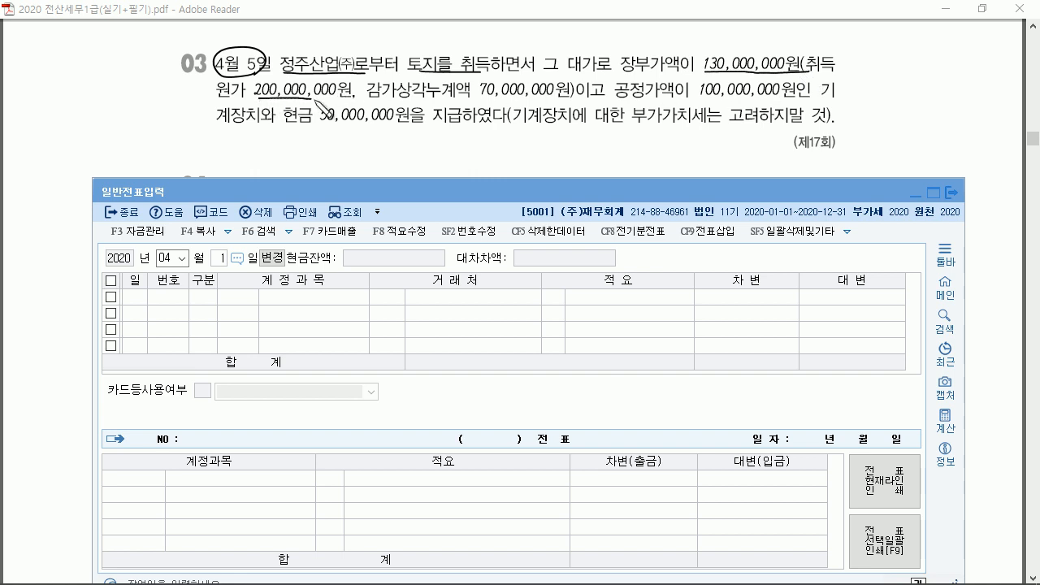
drag(477, 101, 541, 101)
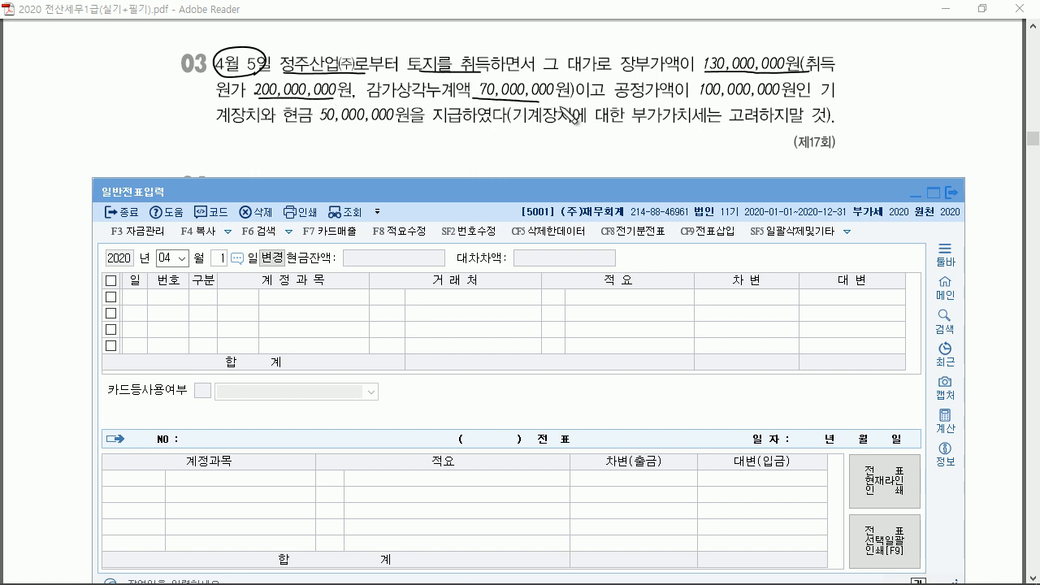
drag(637, 100, 816, 99)
drag(227, 123, 398, 124)
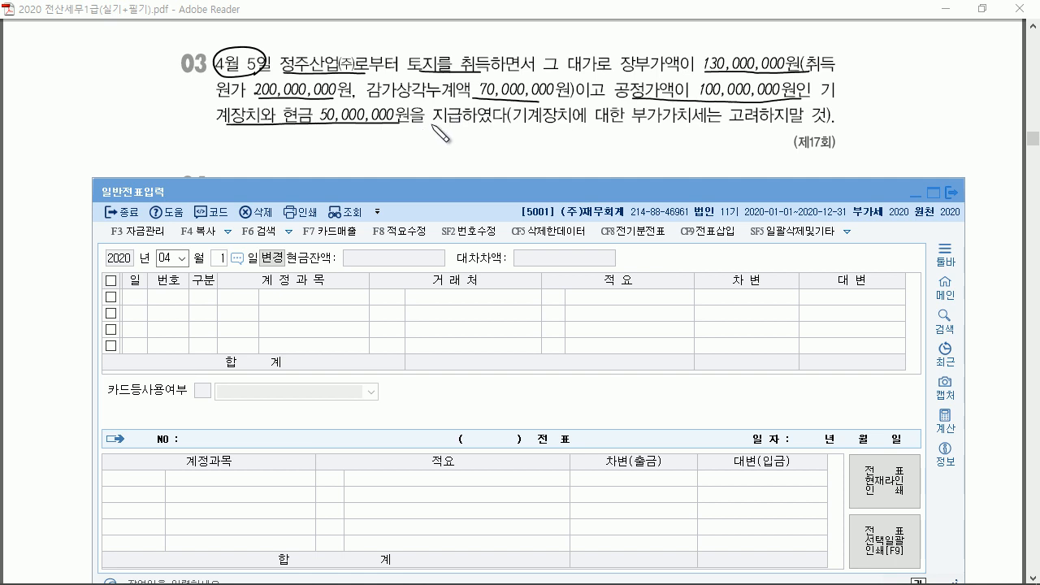
drag(542, 140, 626, 139)
mouse_move(621, 134)
mouse_down()
mouse_move(620, 143)
mouse_move(703, 141)
mouse_up()
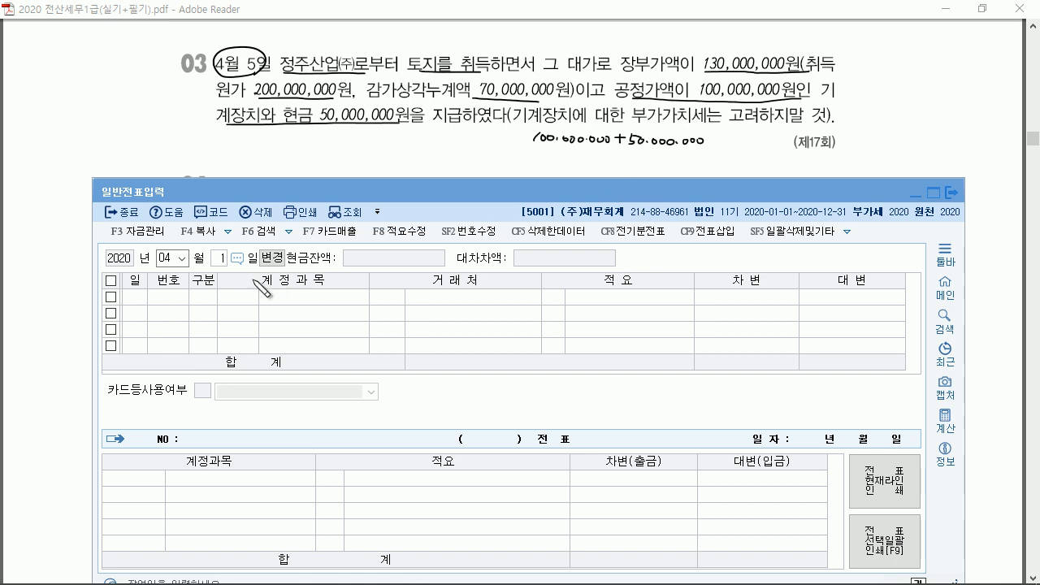
Start a general voucher for April 5 with a debit line for account 0201 토지 of 150,000,000.
click(223, 259)
text(5)
key(Return)
text(3)
key(Return)
text(토지)
key(Return)
key(Return)
key(Return)
key(Return)
text(1)
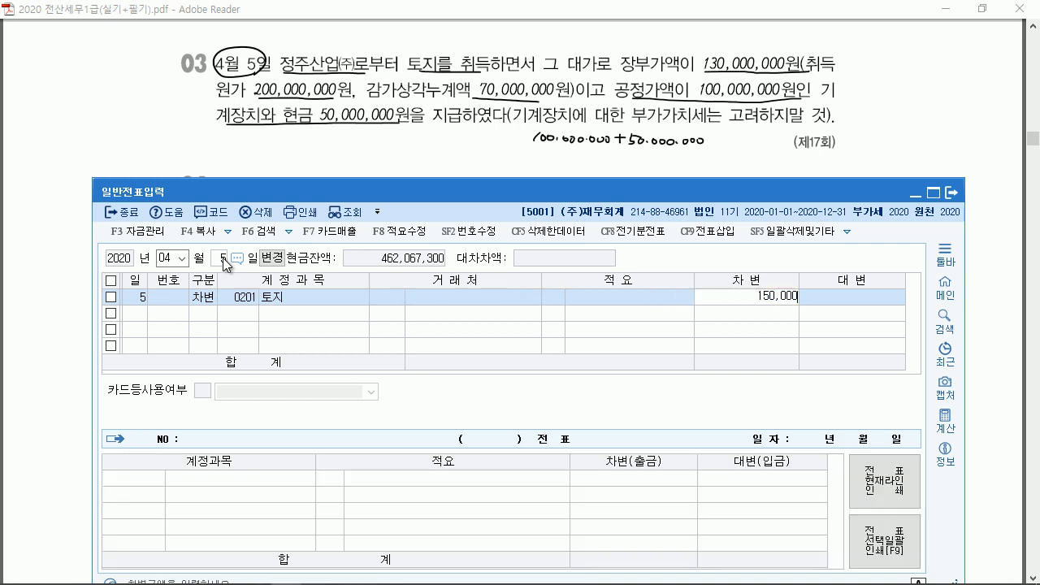
key(Return)
Add a credit line for account 0206 기계장치 with an amount of 200,000,000.
text(4긱계)
key(Return)
key(Return)
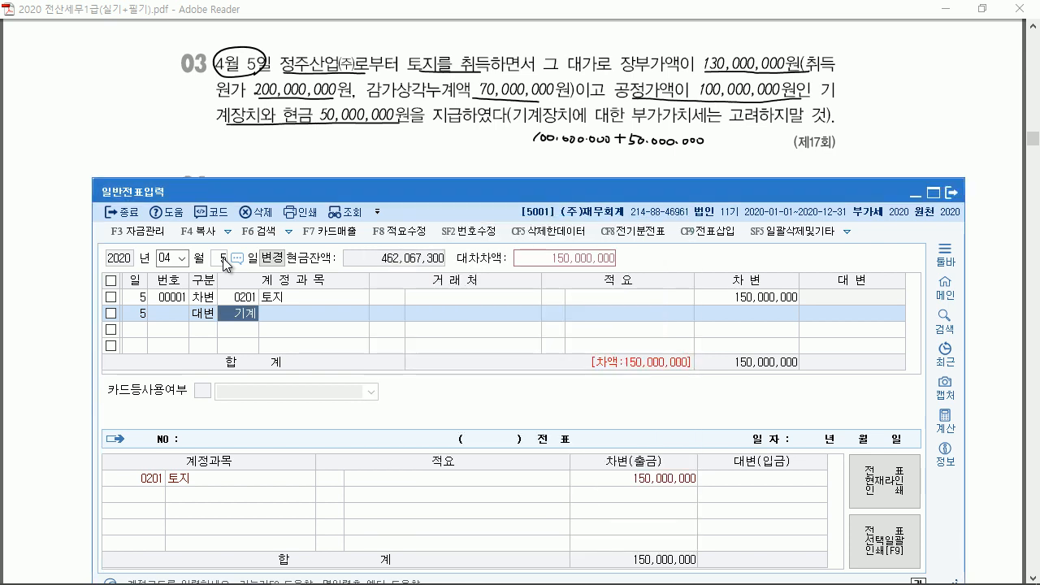
key(Return)
key(Return)
key(Return)
key(Return)
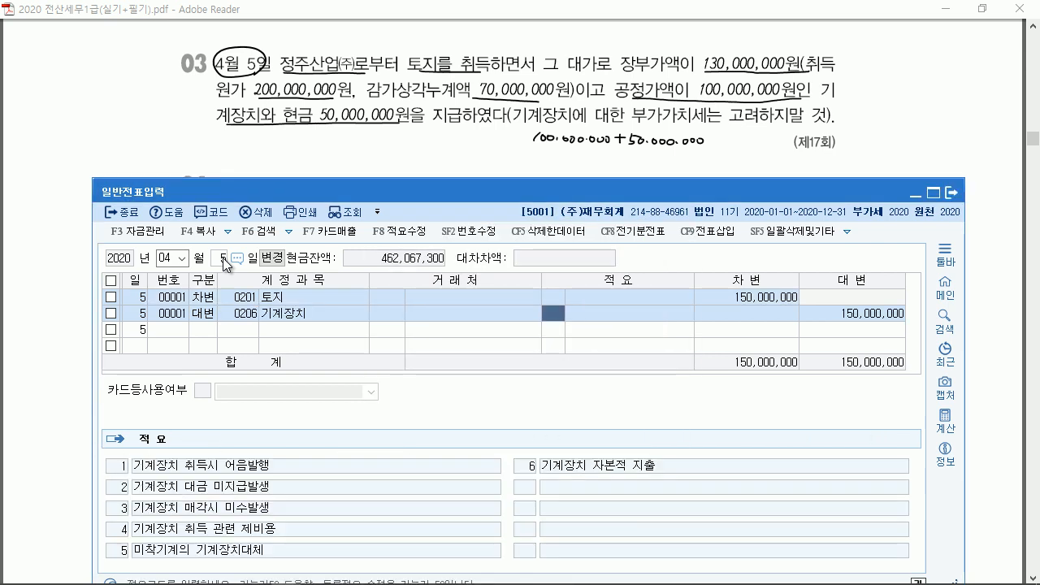
text(200,000,000)
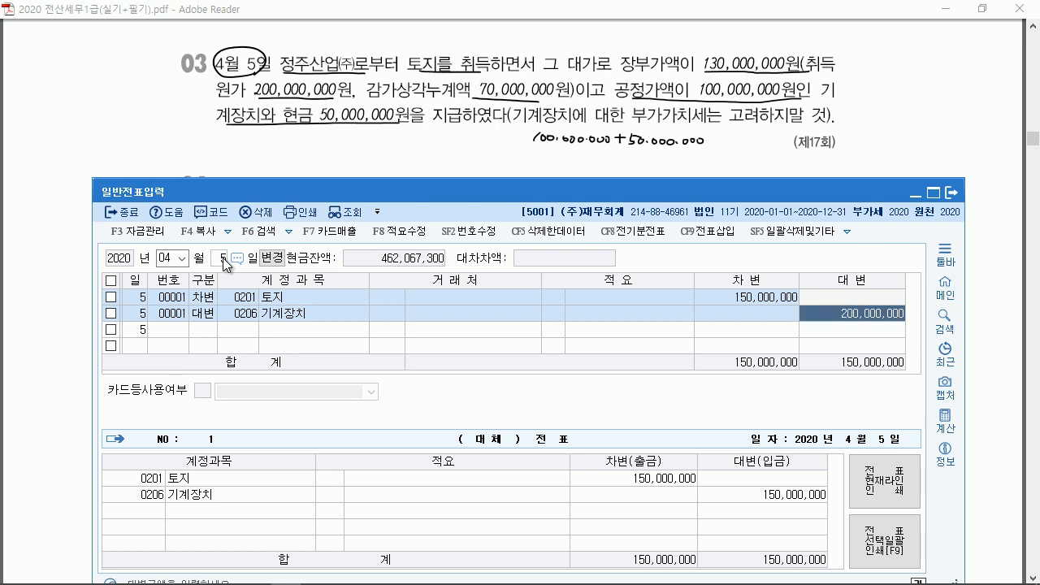
key(Return)
Add a debit line for account 0207 감가상각누계액 with an amount of 70,000,000.
text(3)
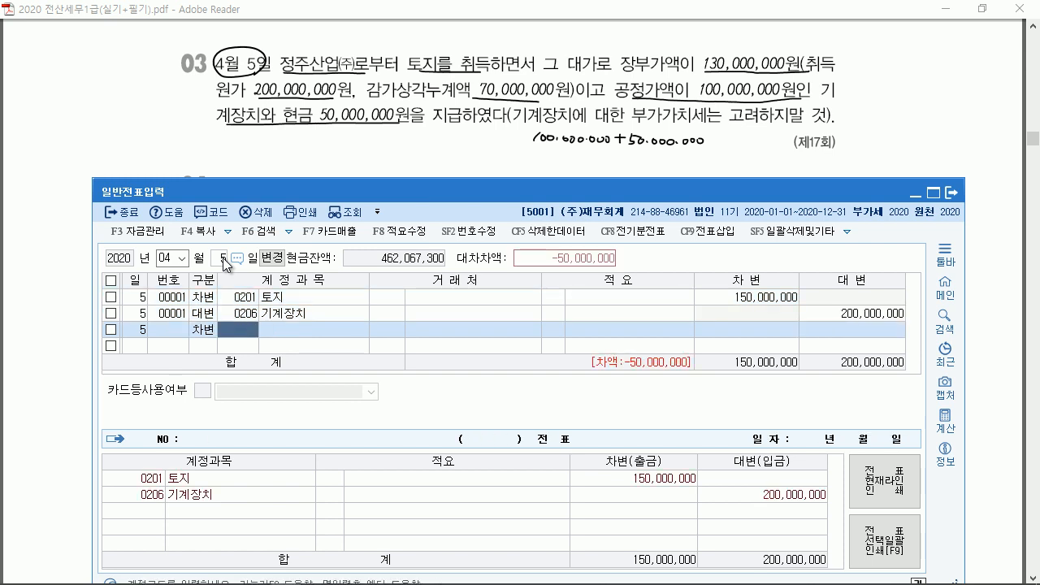
text(07)
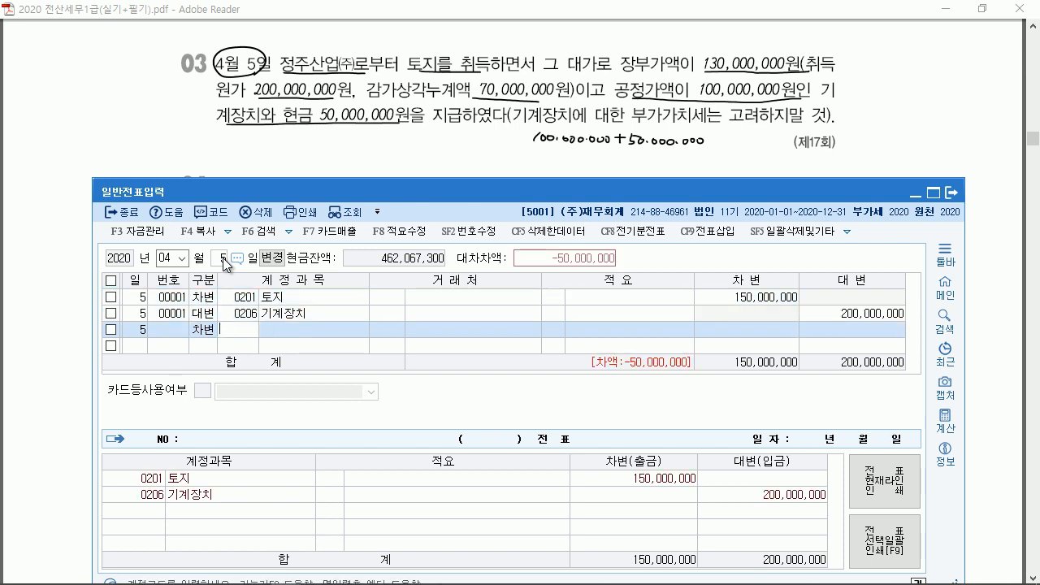
key(Return)
key(Return)
key(Return)
text(7)
key(Return)
text(70)
key(Return)
Add a credit line for account 0101 현금 with an amount of 50,000,000.
text(4)
key(Return)
text(ㅎ)
text(현금)
key(Return)
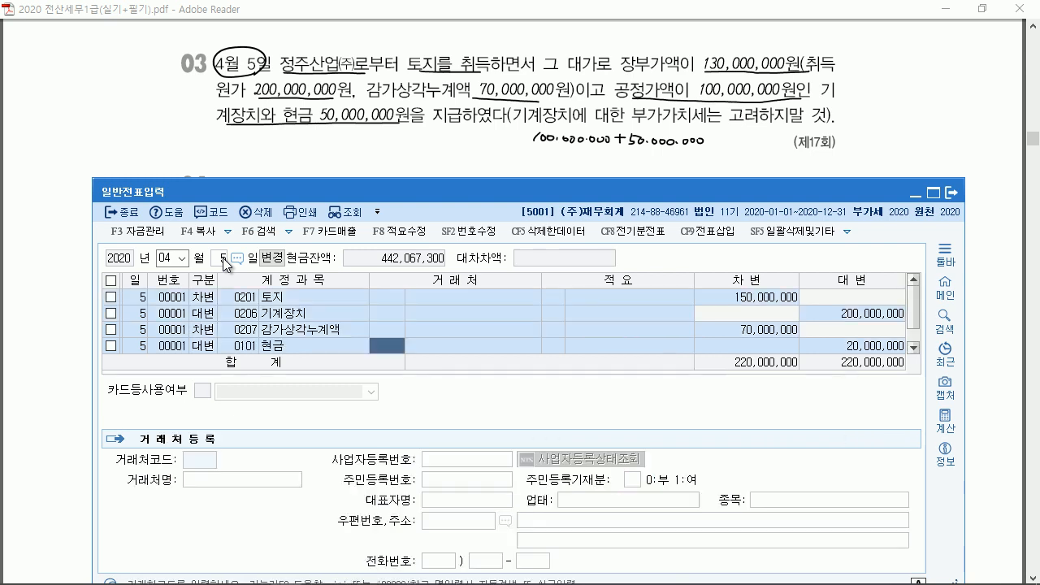
key(Return)
key(Return)
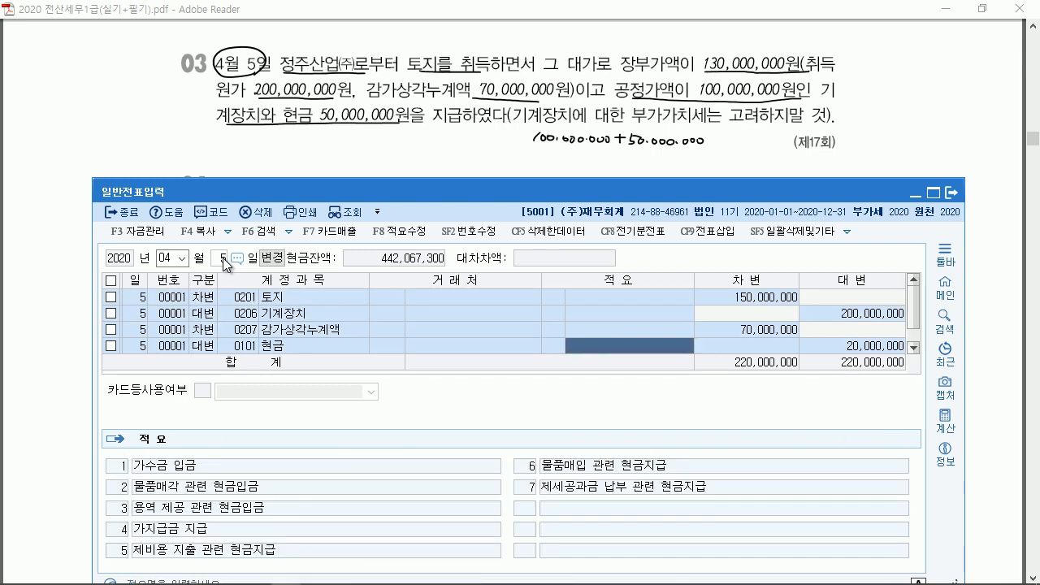
key(Return)
text(50,)
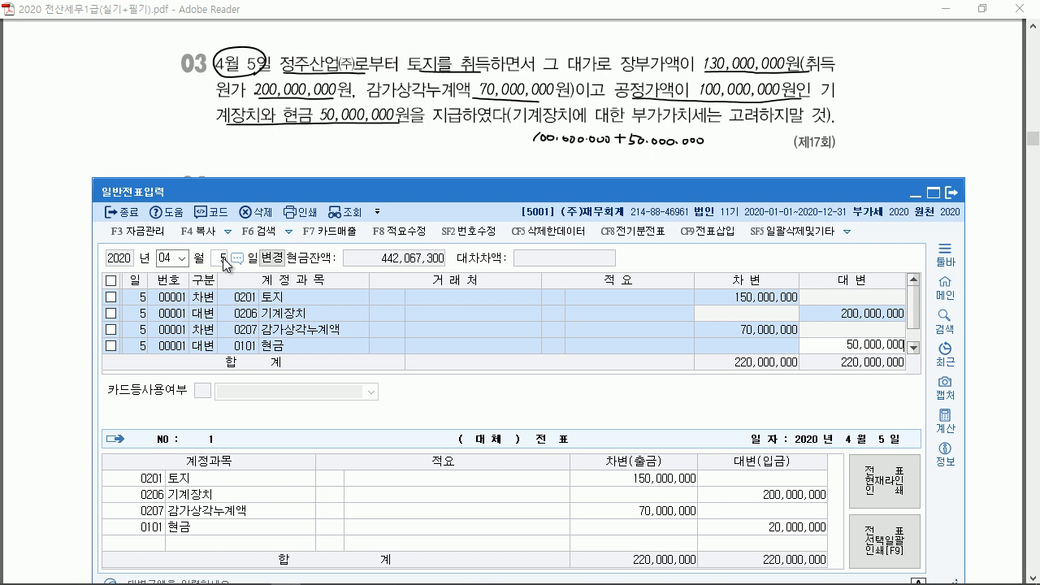
text(000,000)
key(Return)
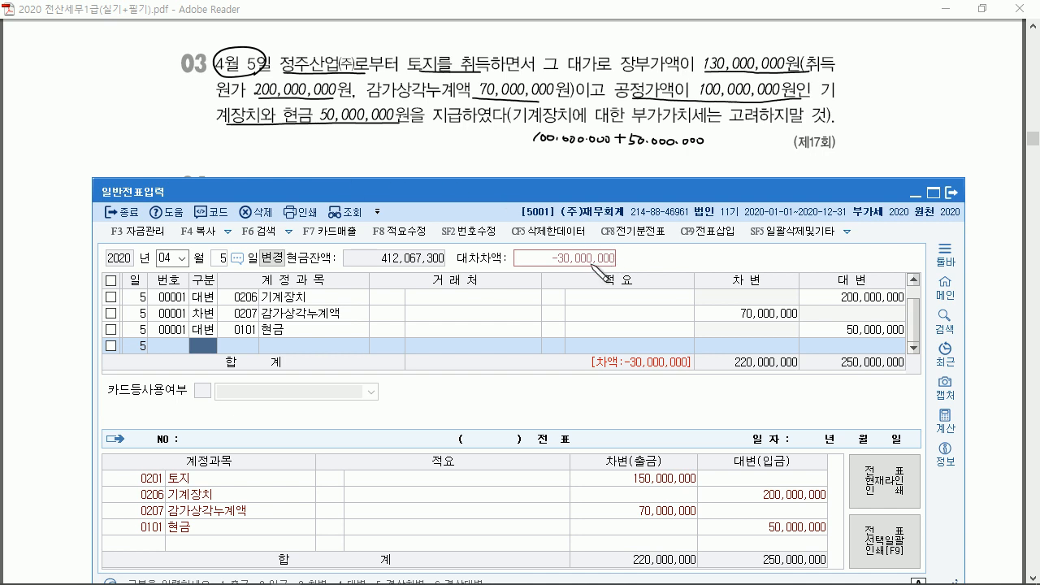
Add a debit line for 0970 유형자산처분손실 of 30,000,000 and enlarge the voucher window to show all journal lines.
mouse_move(605, 244)
mouse_down()
mouse_move(580, 281)
mouse_move(584, 254)
mouse_up()
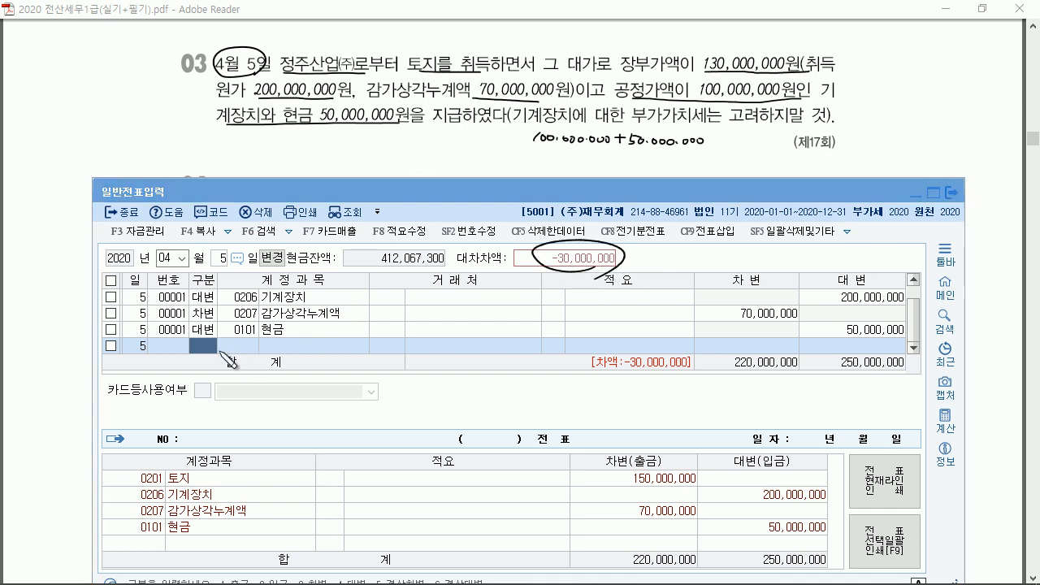
key(3)
key(Return)
text(유형)
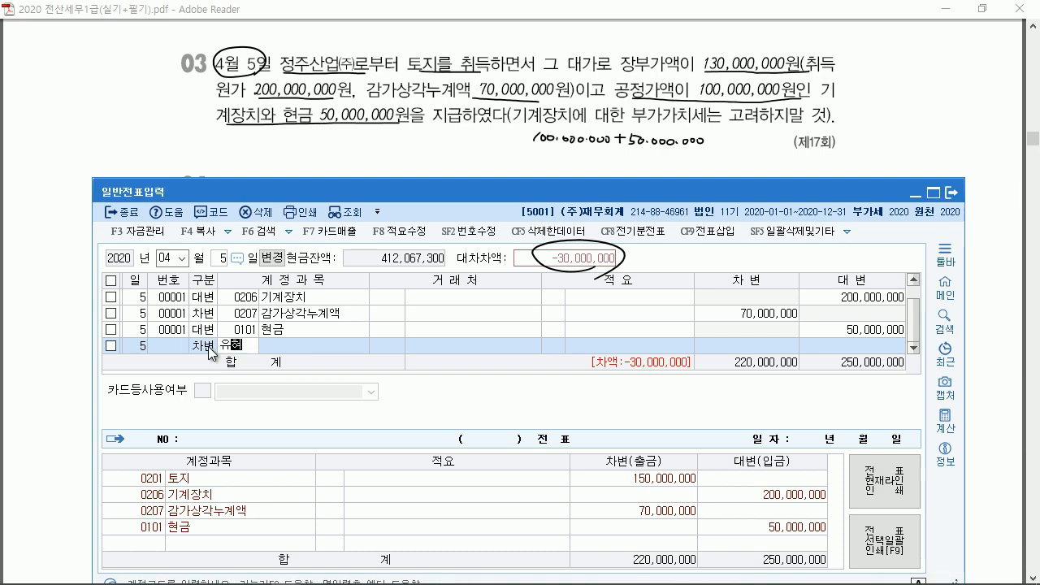
key(Return)
key(Down)
key(Return)
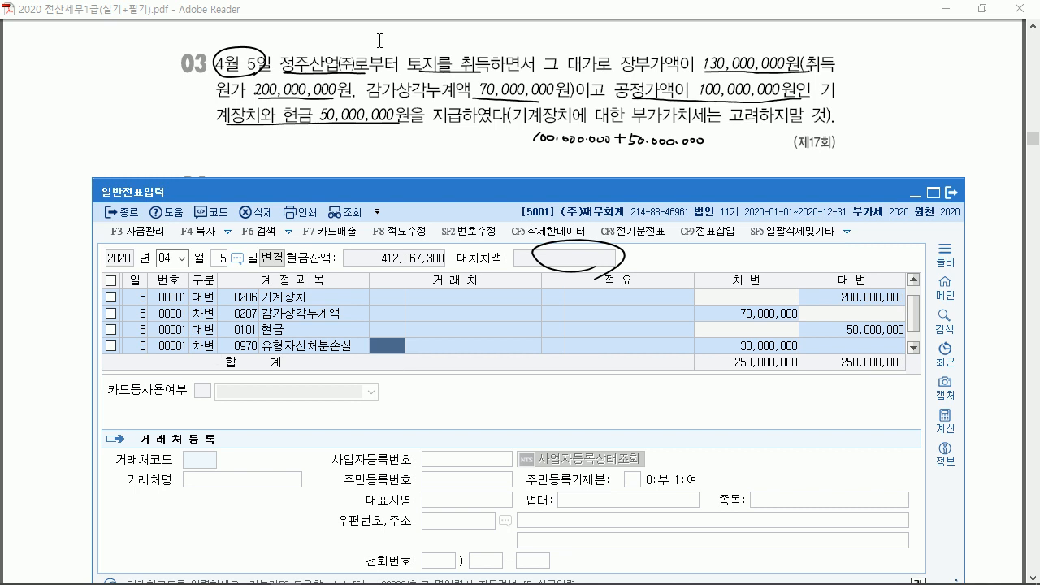
drag(437, 180, 435, 160)
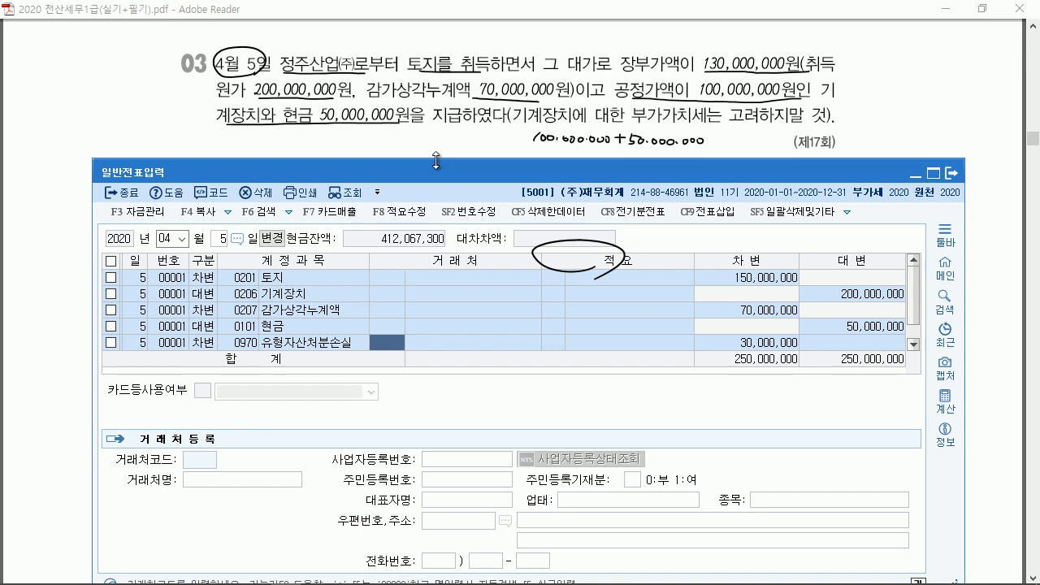
key(Escape)
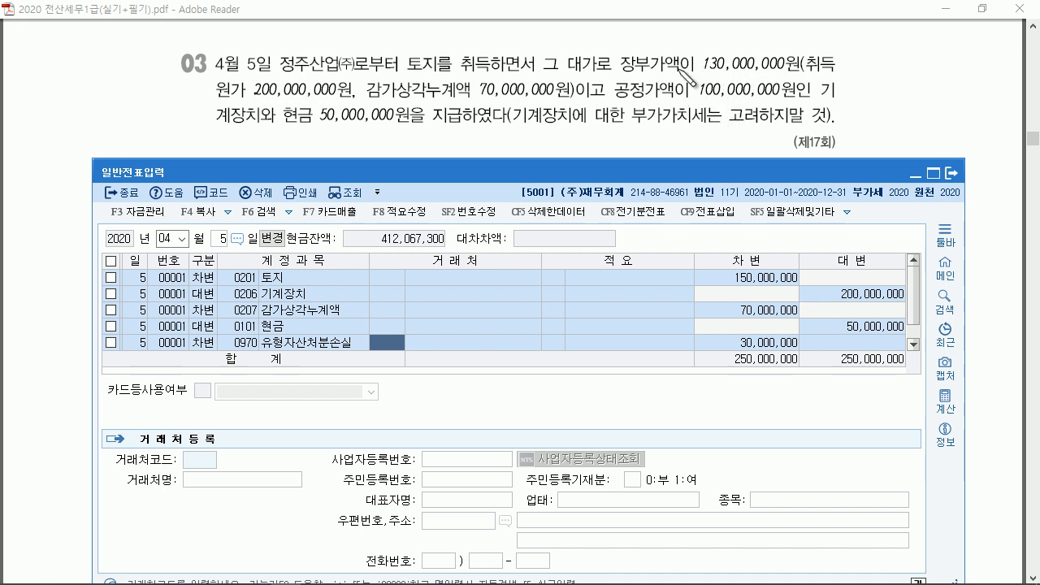
Check the 유형자산처분손실 amount against the difference between the machine's book value and fair value in problem 03.
drag(630, 75, 776, 78)
drag(636, 99, 749, 104)
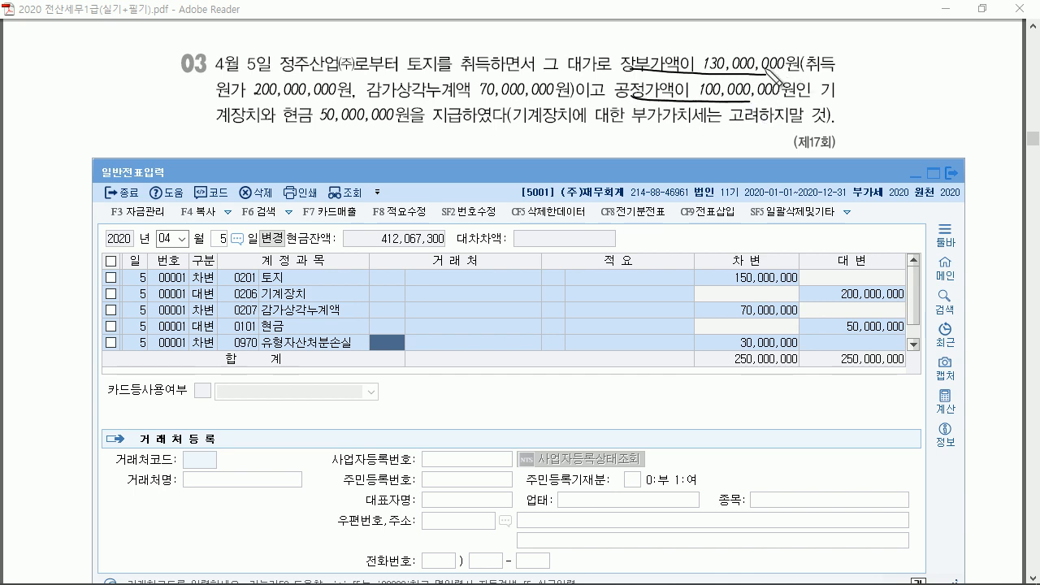
mouse_move(794, 60)
mouse_down()
mouse_move(841, 78)
mouse_move(817, 94)
mouse_move(874, 71)
mouse_up()
mouse_move(881, 66)
mouse_down()
mouse_move(882, 75)
mouse_move(909, 74)
mouse_up()
click(901, 77)
drag(916, 74, 942, 77)
click(932, 79)
drag(951, 79, 961, 80)
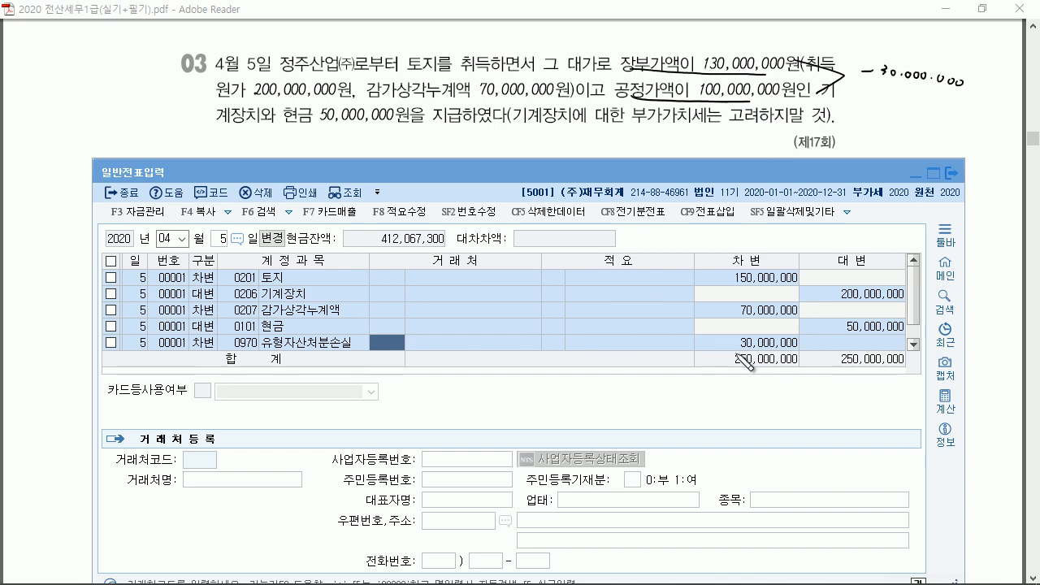
drag(734, 350, 785, 358)
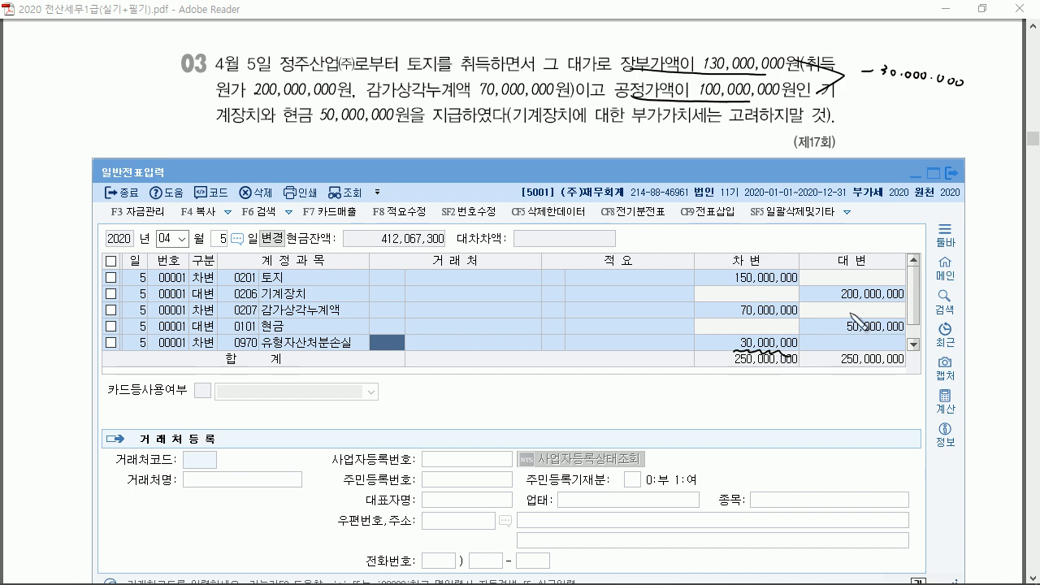
key(Escape)
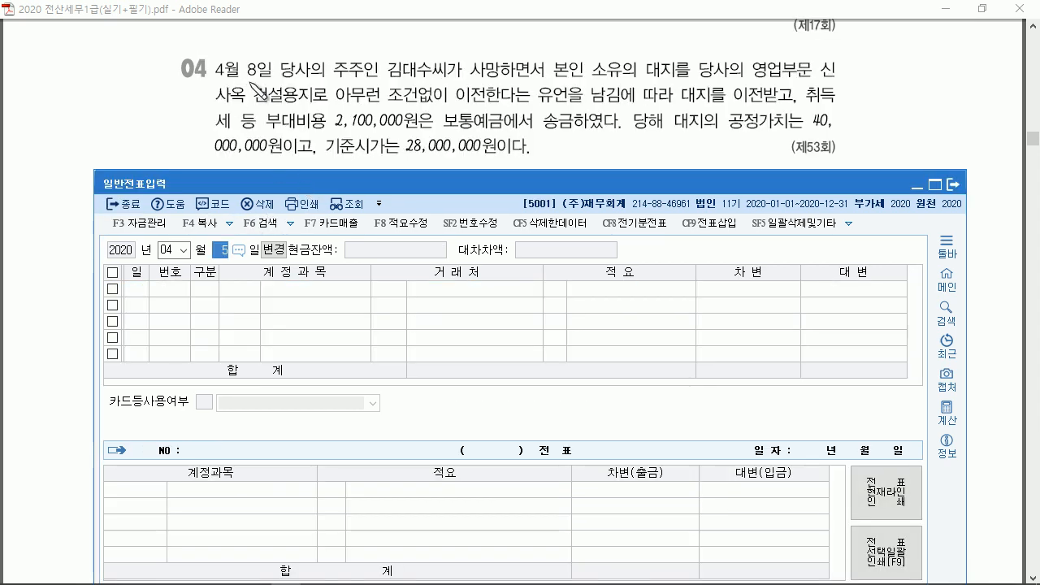
Mark the date, land transfer, incidental costs and fair value in problem 04, and cross out the 기준시가 amount.
drag(261, 84, 256, 64)
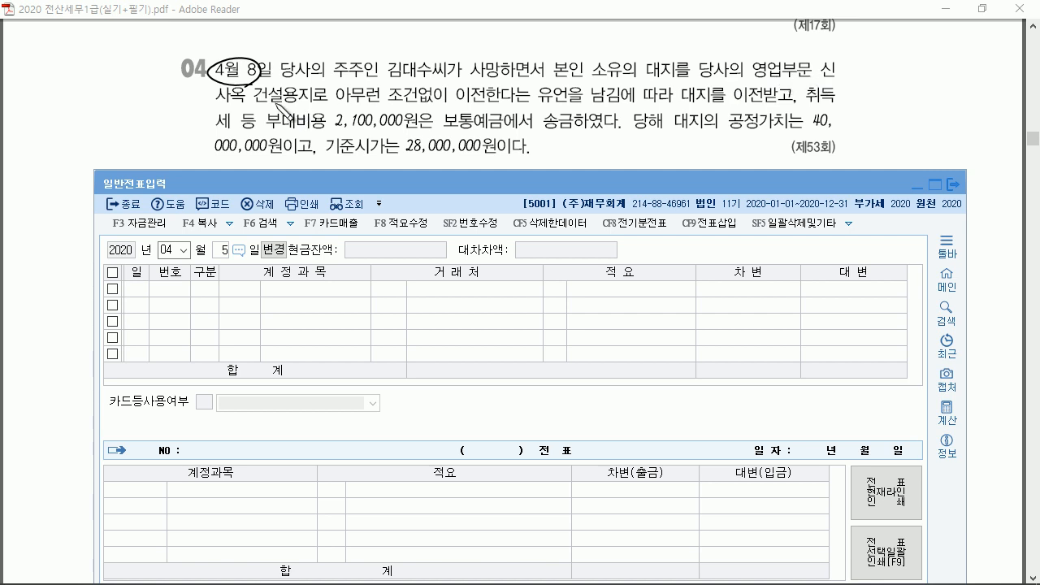
drag(261, 102, 321, 102)
drag(683, 105, 823, 104)
drag(273, 130, 579, 138)
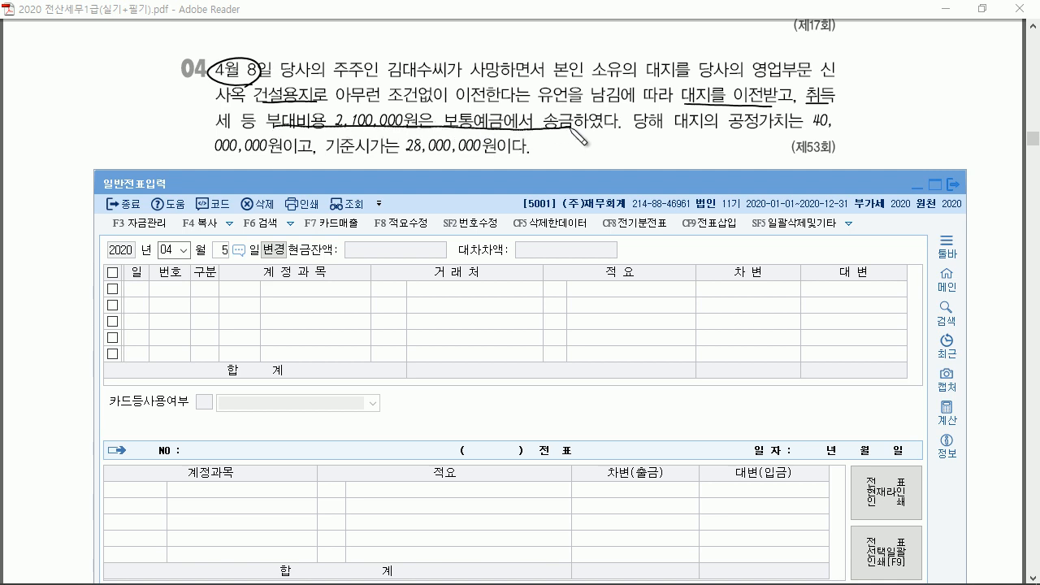
drag(389, 111, 404, 107)
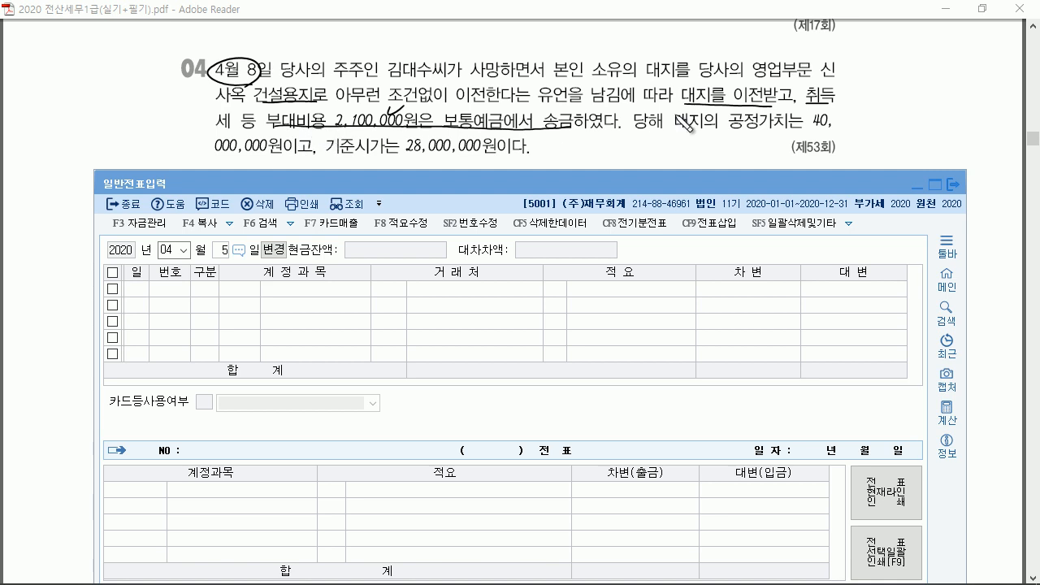
drag(799, 127, 813, 128)
drag(220, 153, 302, 153)
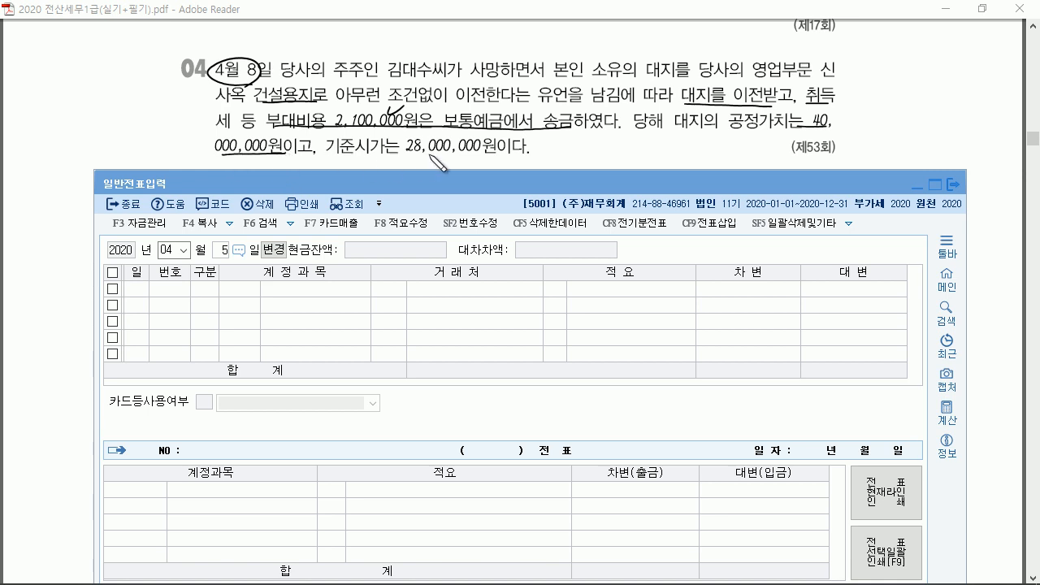
mouse_move(396, 135)
mouse_down()
mouse_move(452, 150)
mouse_move(405, 154)
mouse_up()
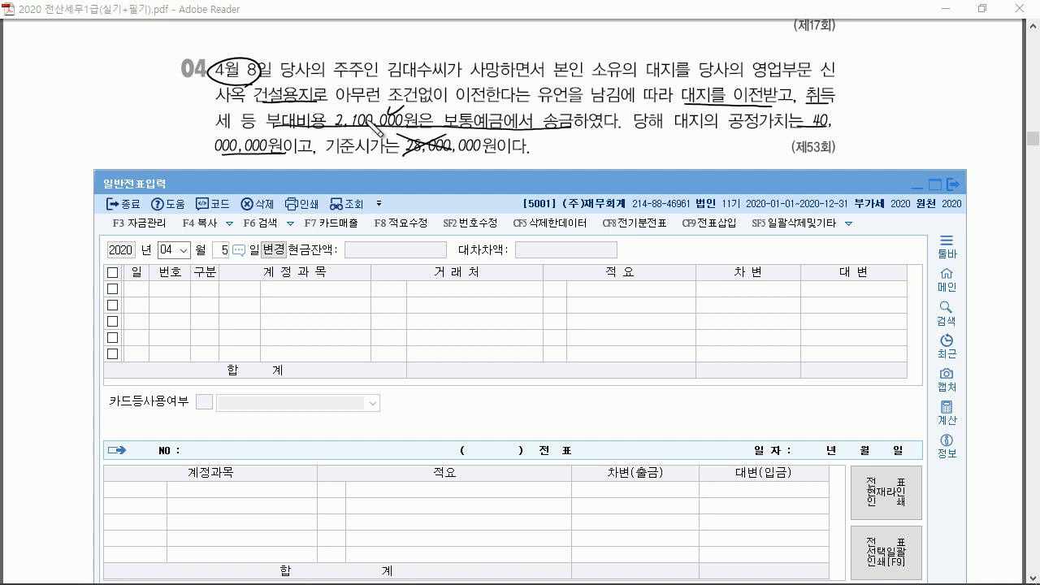
Set the voucher date to April 8 and add a debit line for 0201 토지 with an amount of 42,100,000.
click(221, 252)
text(8)
key(Return)
text(3)
key(Return)
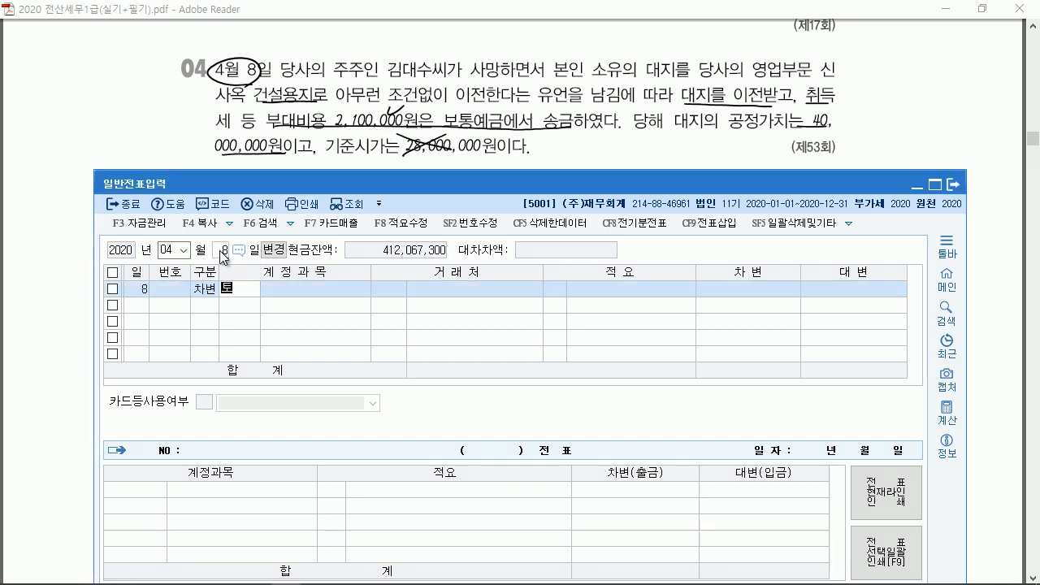
text(토지)
key(Return)
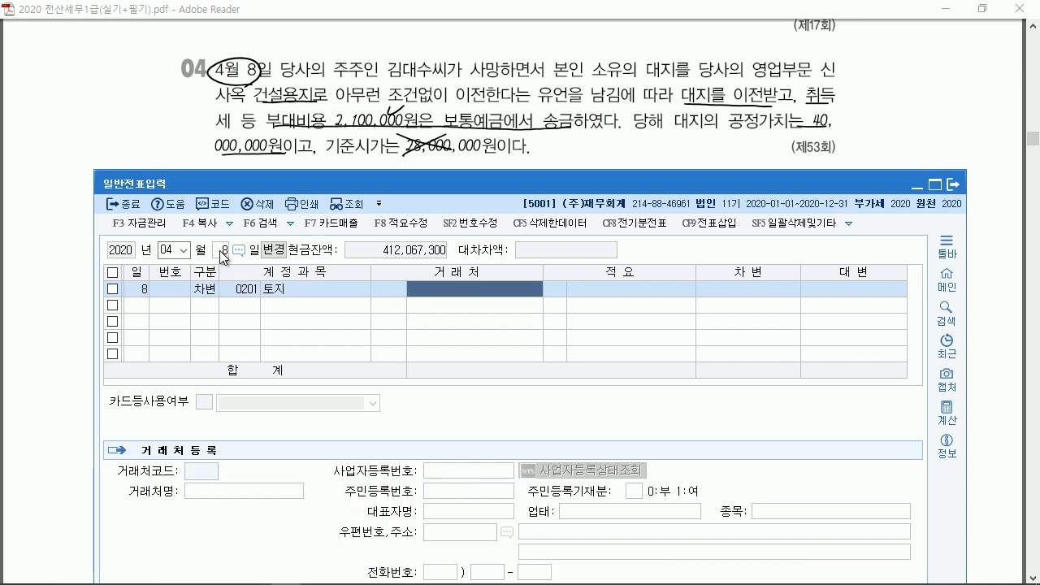
key(Return)
key(Return)
text(421)
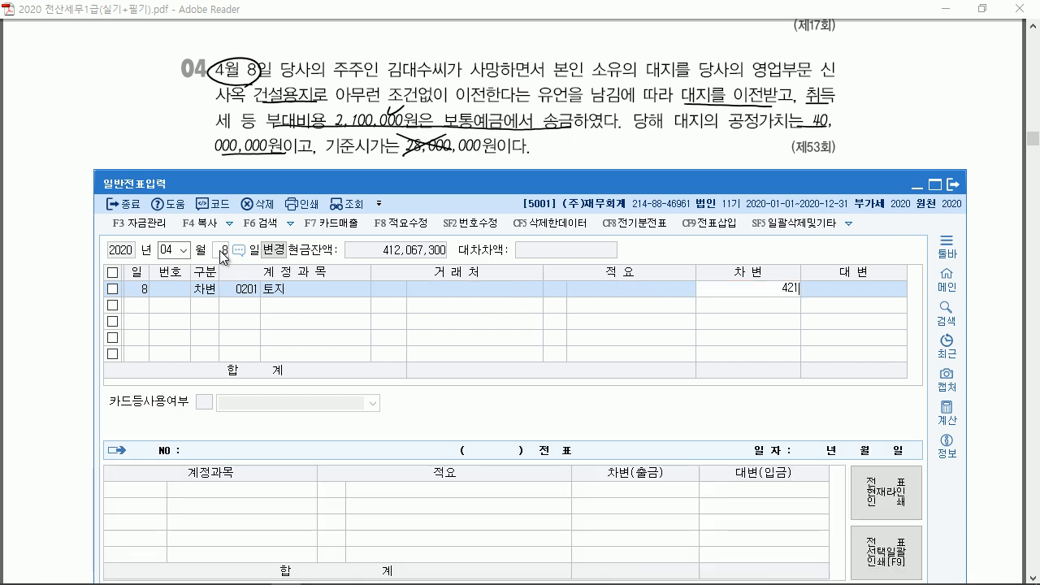
key(Return)
Add a credit line for account 0917 자산수증이익 with an amount of 40,000,000.
text(4)
key(Return)
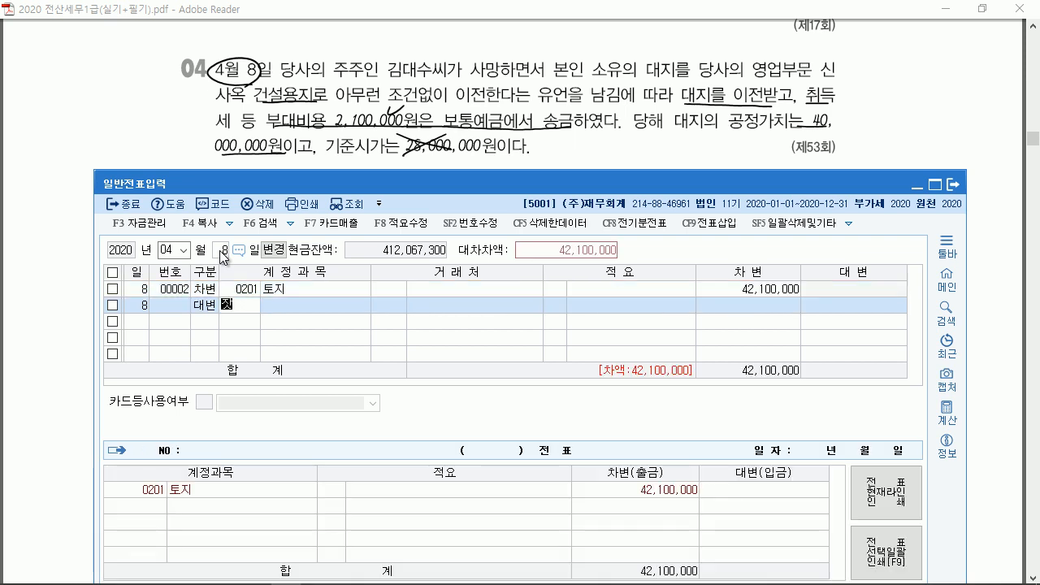
key(Return)
text(수)
key(Return)
key(Return)
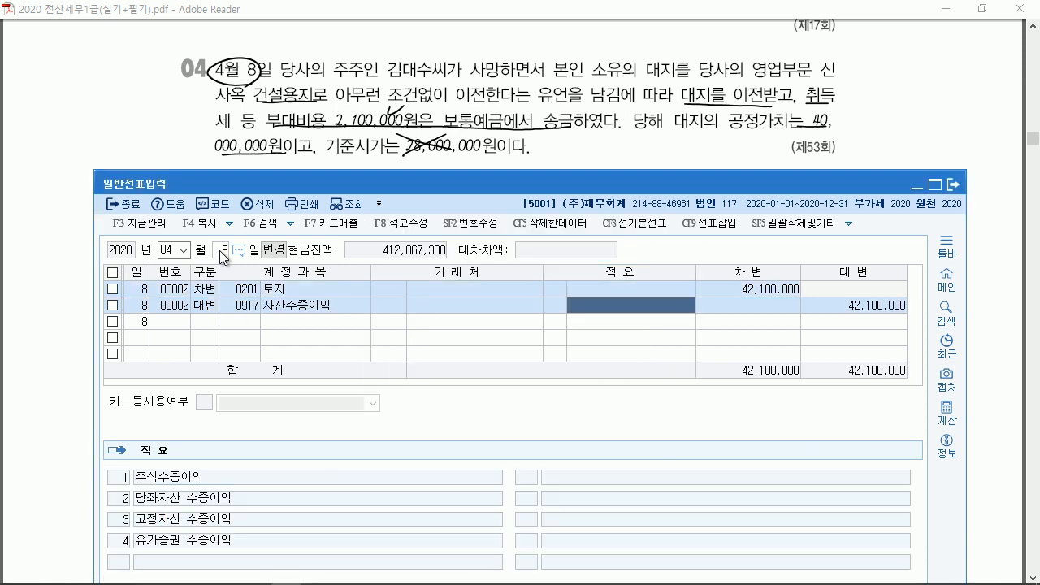
key(Return)
text(4)
text(0,000,000)
key(Return)
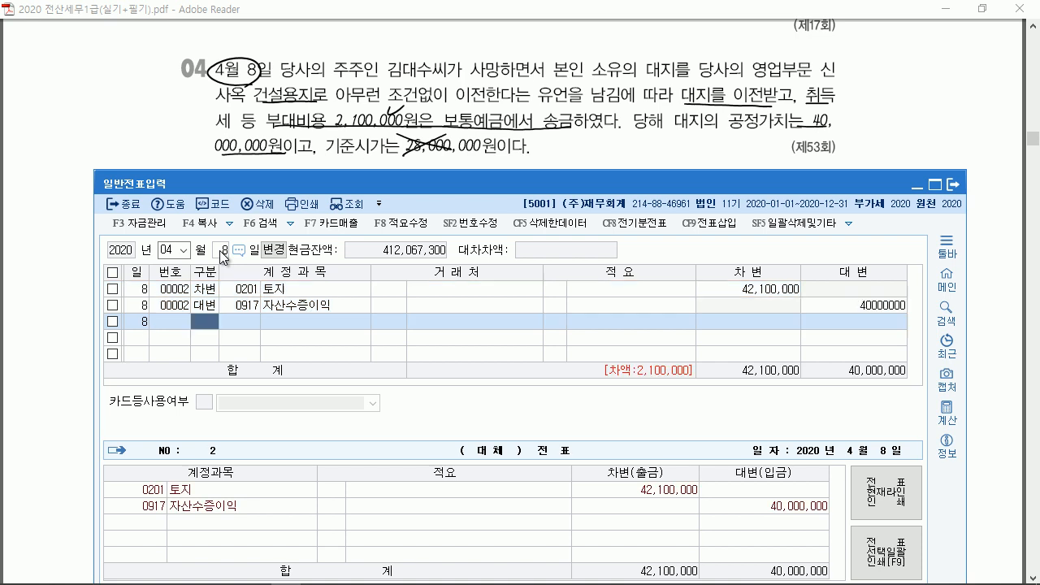
Add a credit line for account 0103 보통예금 with an amount of 2,100,000 and display the completed April 8 voucher.
text(4)
key(Return)
text(ㅂ)
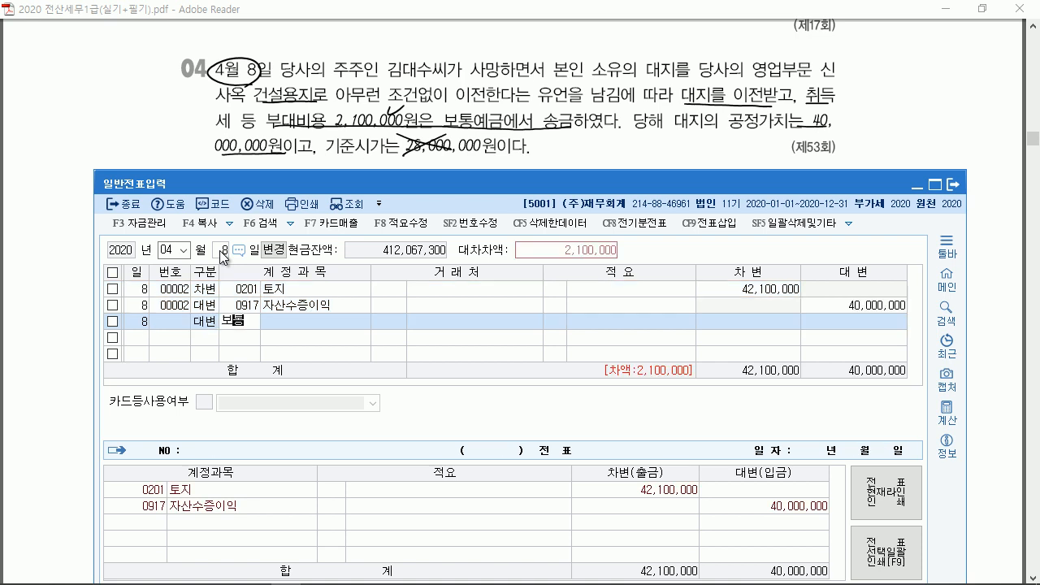
text(보통)
key(Return)
key(Return)
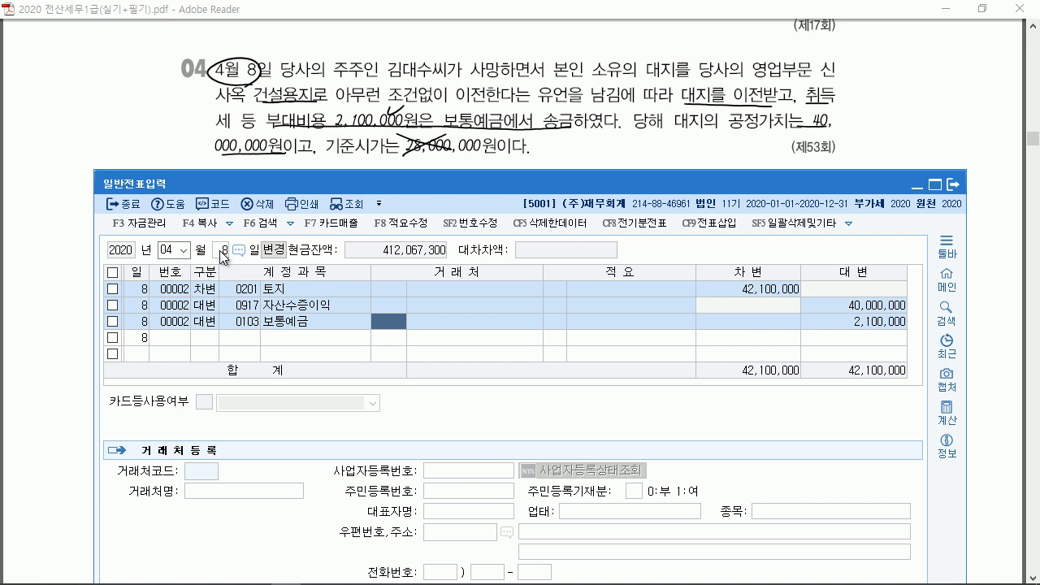
click(286, 305)
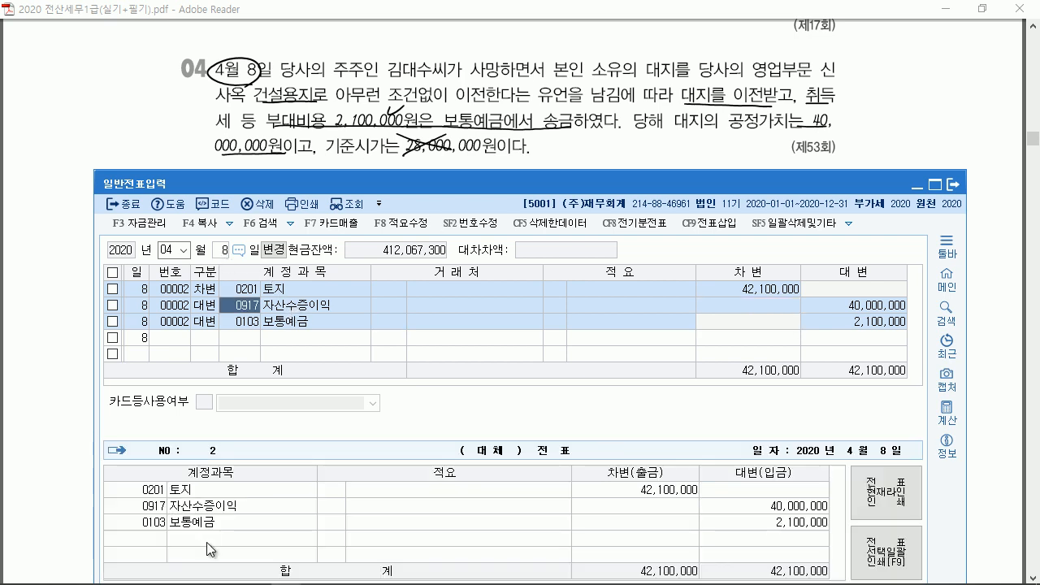
Go to problem 05 and mark its date, supplier, mould delivery, balance payment, payment method and electronic tax invoice.
key(alt+Tab)
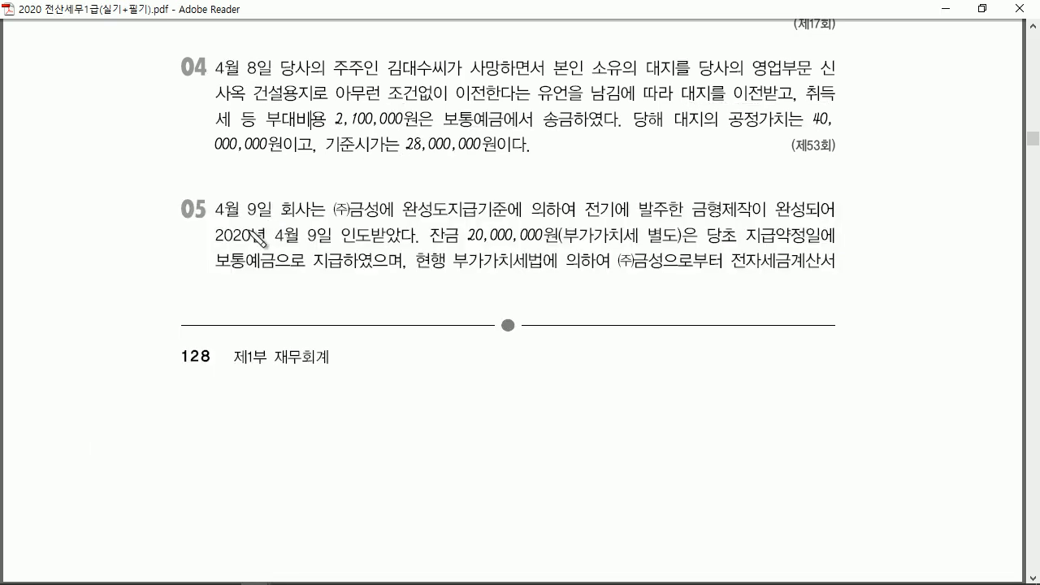
mouse_move(242, 218)
mouse_down()
mouse_move(215, 216)
mouse_move(261, 210)
mouse_up()
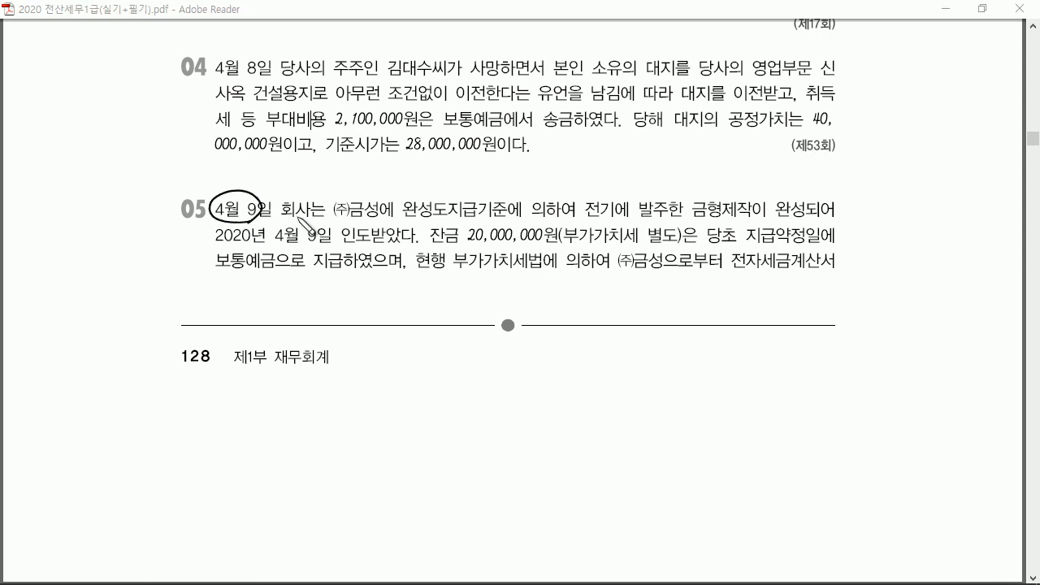
drag(341, 217, 379, 216)
drag(692, 220, 804, 216)
drag(218, 244, 372, 240)
drag(446, 242, 541, 242)
drag(707, 249, 804, 247)
drag(228, 273, 366, 273)
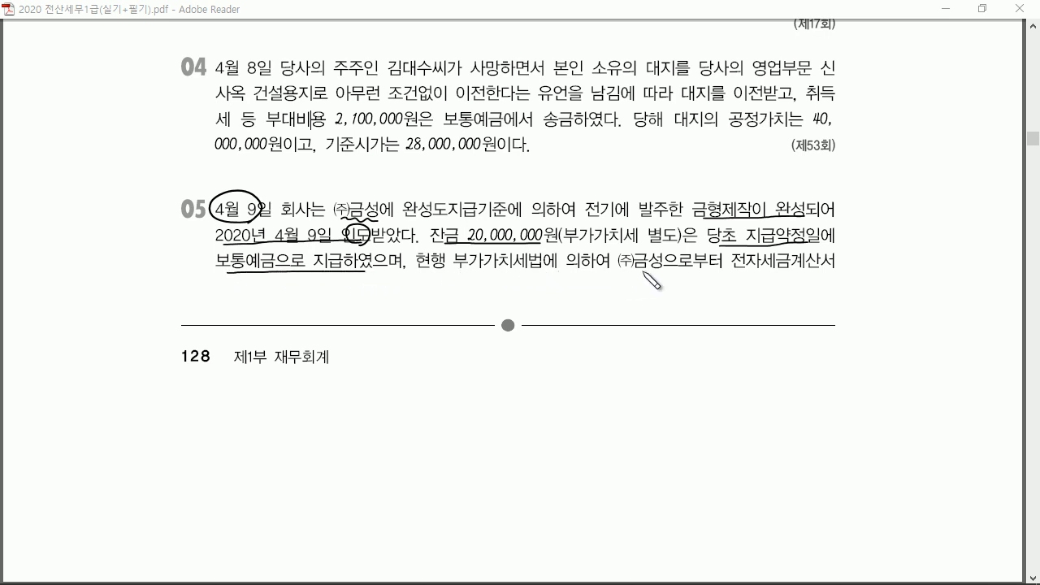
drag(745, 271, 822, 272)
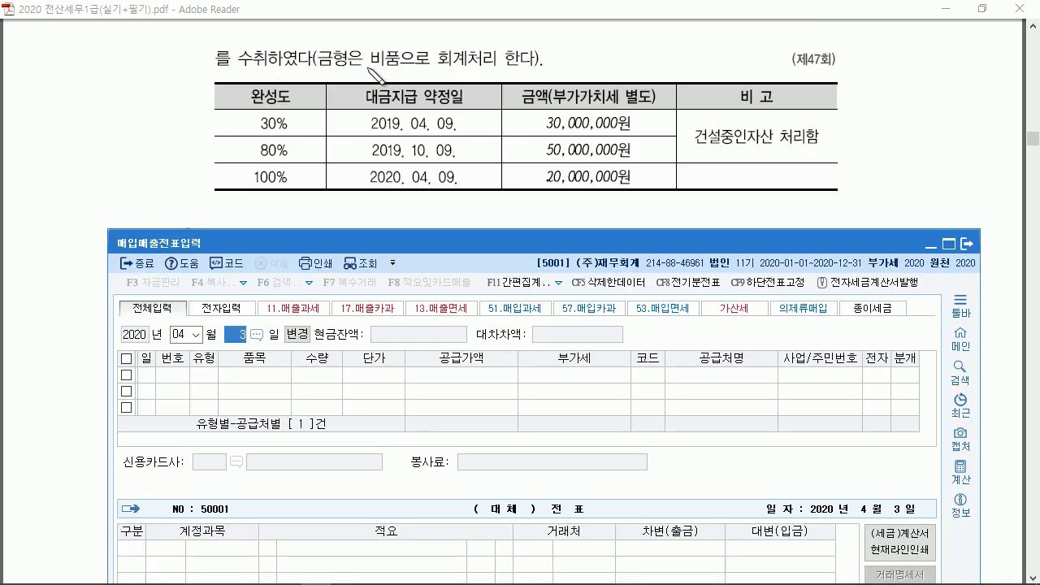
Mark the 비품 treatment, the final instalment and the earlier 건설중인자산 instalments in problem 05's payment schedule.
mouse_move(393, 72)
mouse_down()
mouse_move(370, 61)
mouse_move(406, 55)
mouse_up()
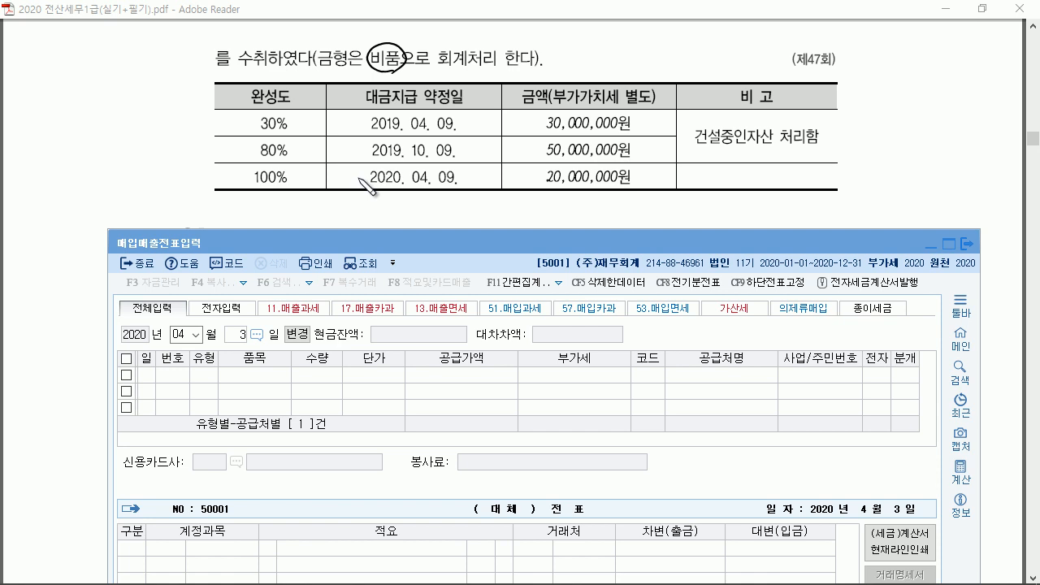
drag(355, 174, 367, 169)
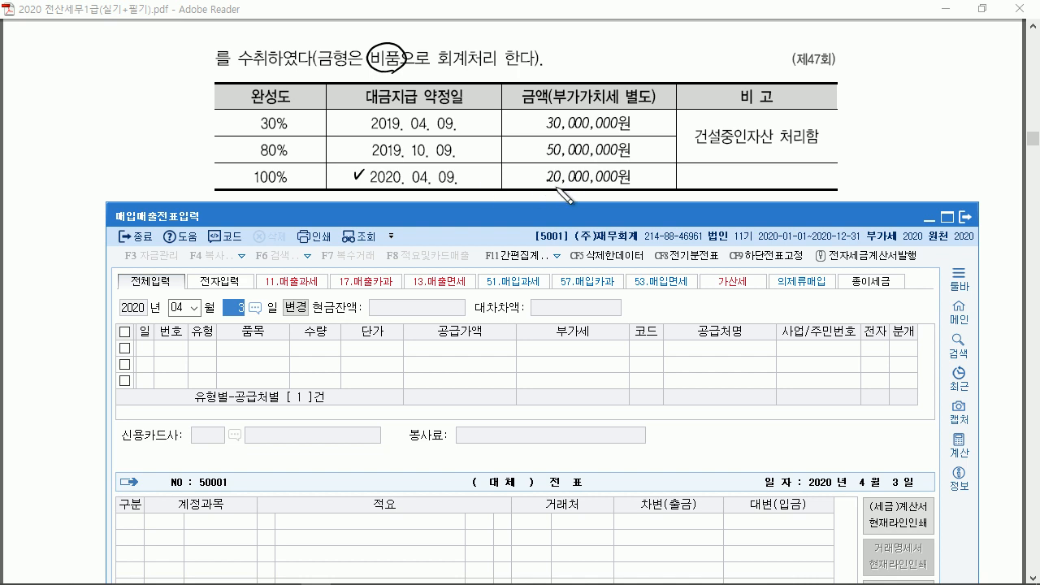
drag(547, 188, 626, 189)
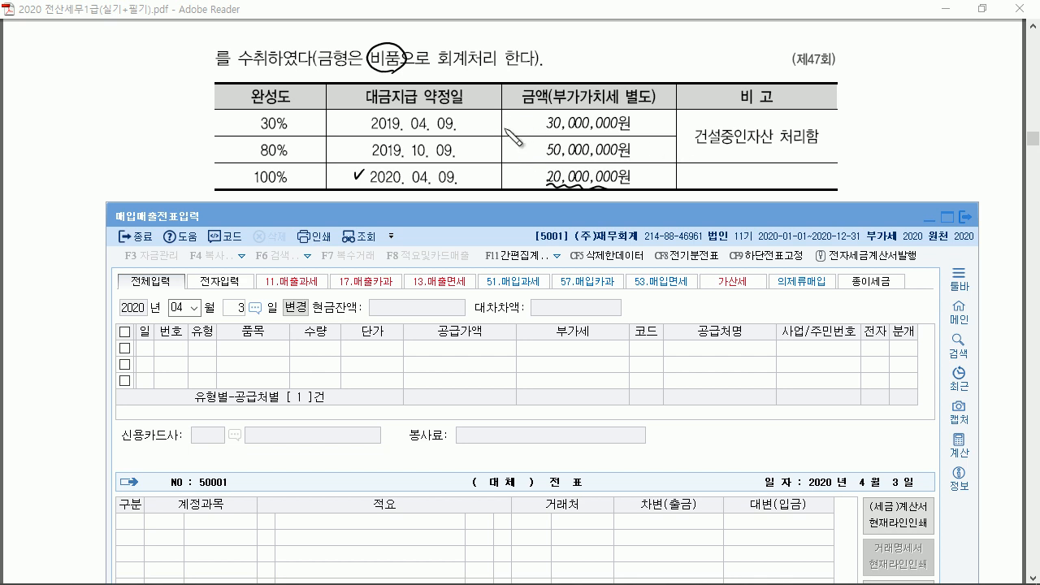
mouse_move(535, 118)
mouse_down()
mouse_move(543, 115)
mouse_move(540, 140)
mouse_up()
mouse_move(579, 111)
mouse_down()
mouse_move(559, 160)
mouse_move(578, 109)
mouse_up()
drag(708, 121, 720, 119)
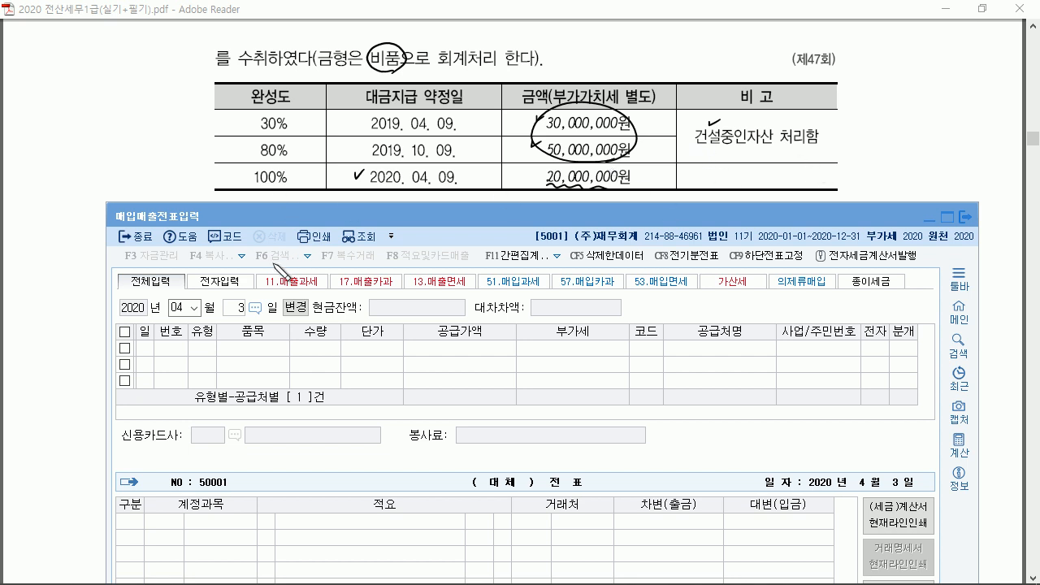
Start a purchase entry dated April 9 with VAT type 51 과세 and the item 잔금.
click(236, 307)
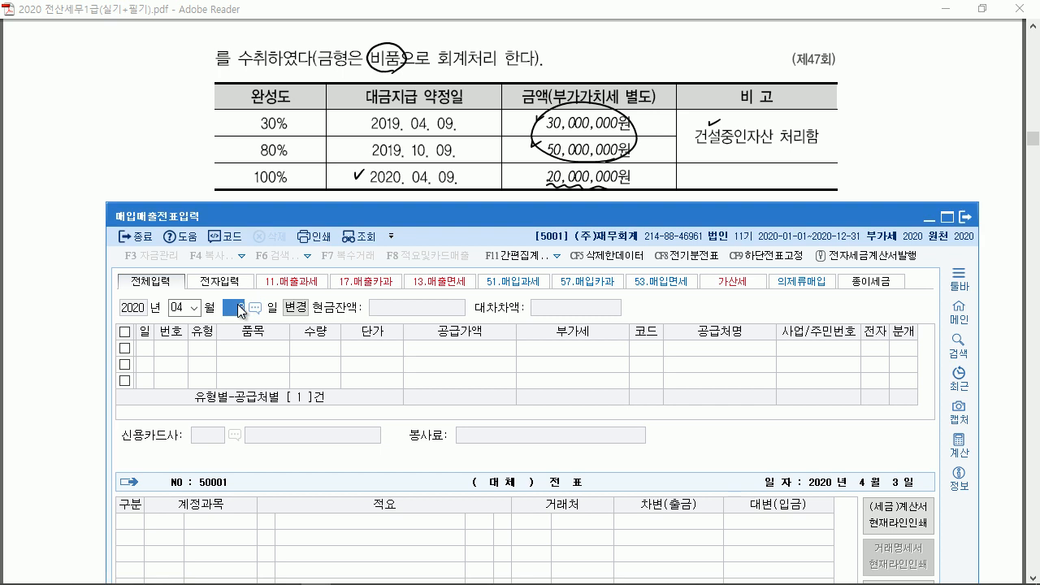
text(9)
key(Return)
text(51)
key(Return)
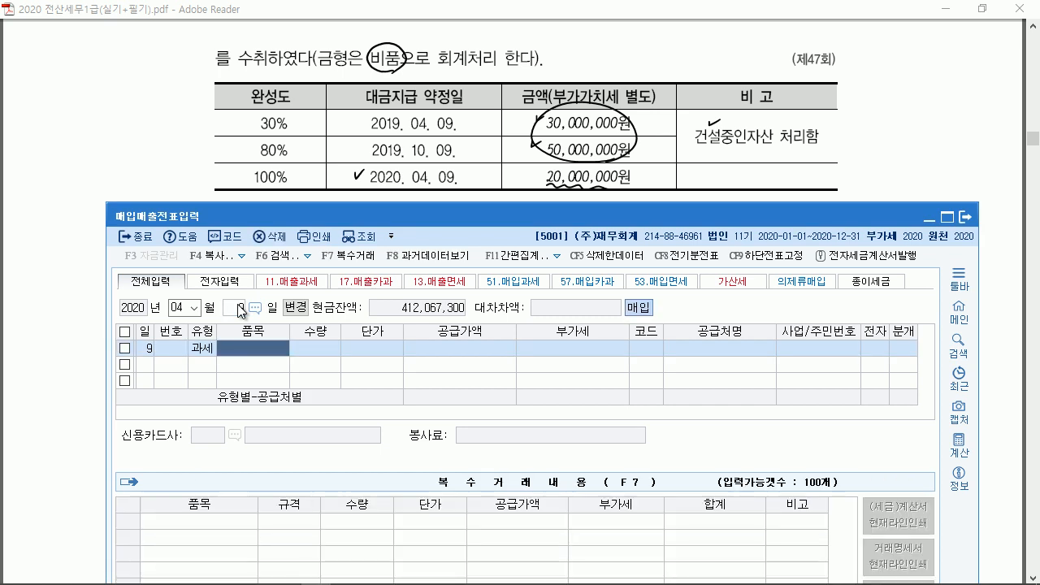
text(진)
text(금)
key(Return)
key(Return)
key(Return)
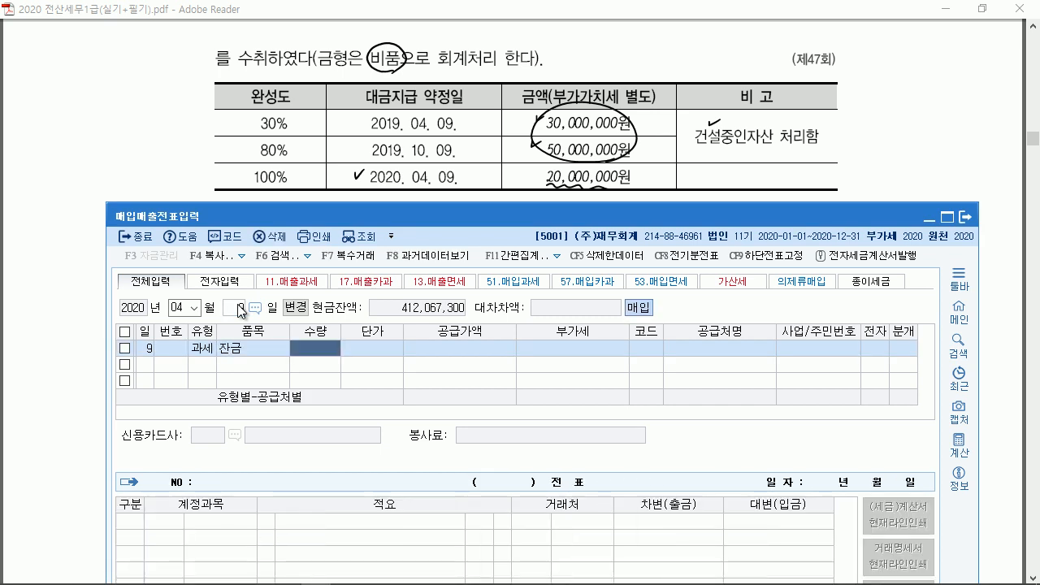
Enter a supply amount of 20,000,000, supplier (주)금성, electronic invoice 여 and journal type 혼합.
text(20,000,000)
key(Return)
key(Return)
text(금성)
key(Return)
key(Return)
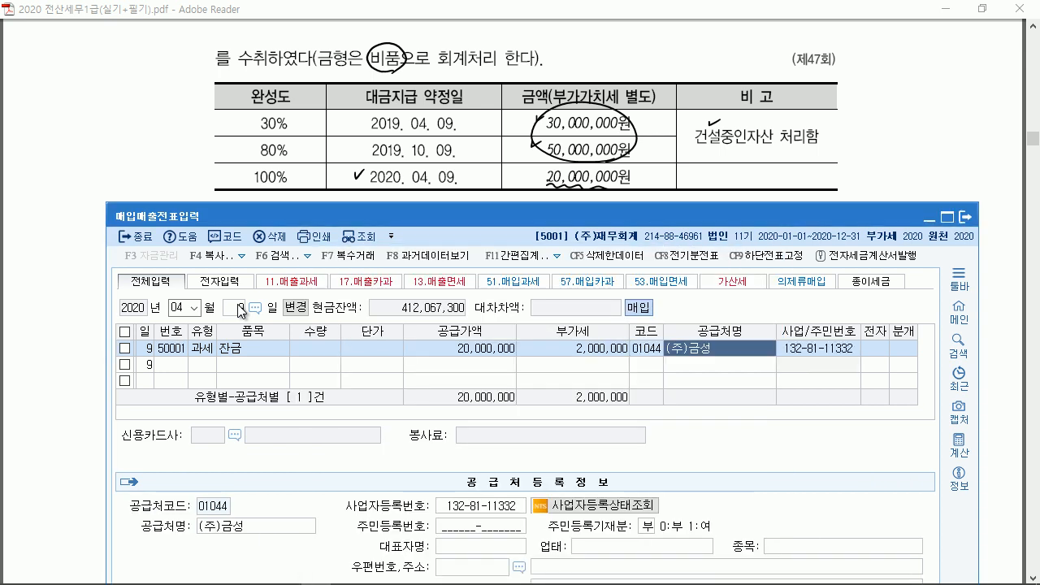
key(Return)
key(1)
key(Return)
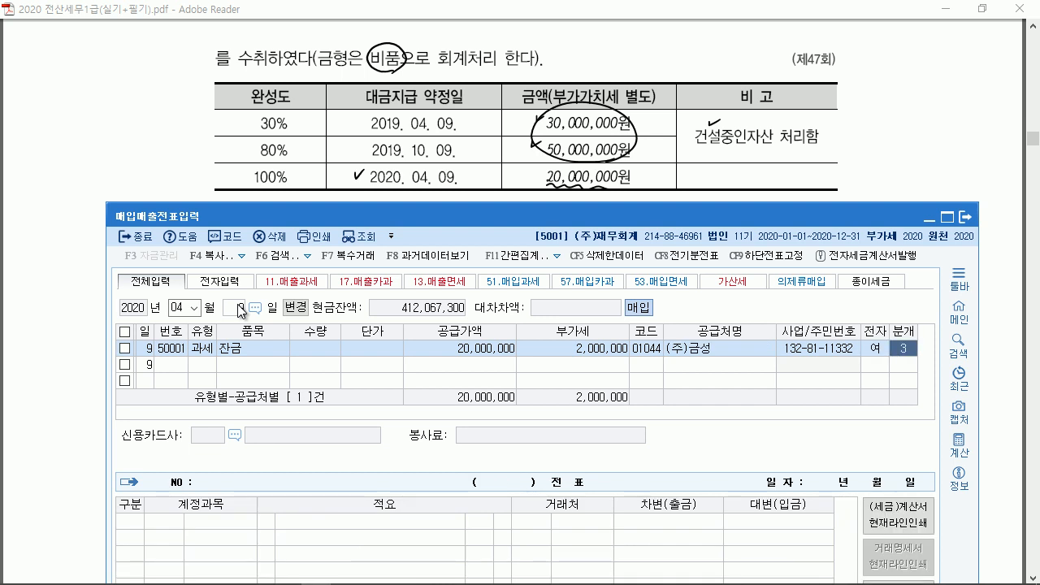
key(Return)
Set the purchase's debit account to 0212 비품 with an amount of 100,000,000.
text(비품)
key(Return)
key(Return)
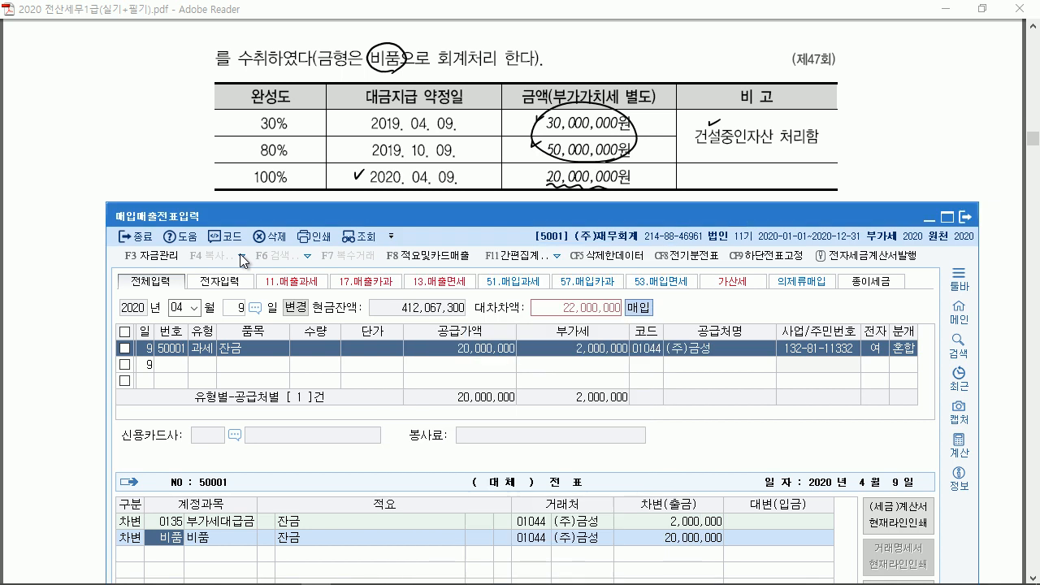
text(100)
key(Return)
Add a credit line for account 0214 건설중인자산 to the April 9 entry.
text(4)
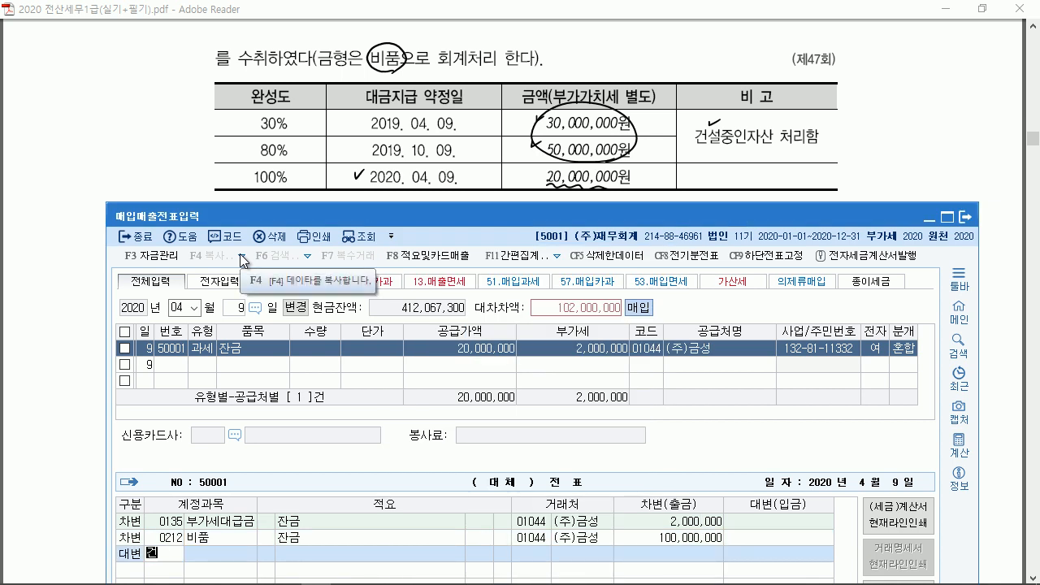
text(건설)
key(Return)
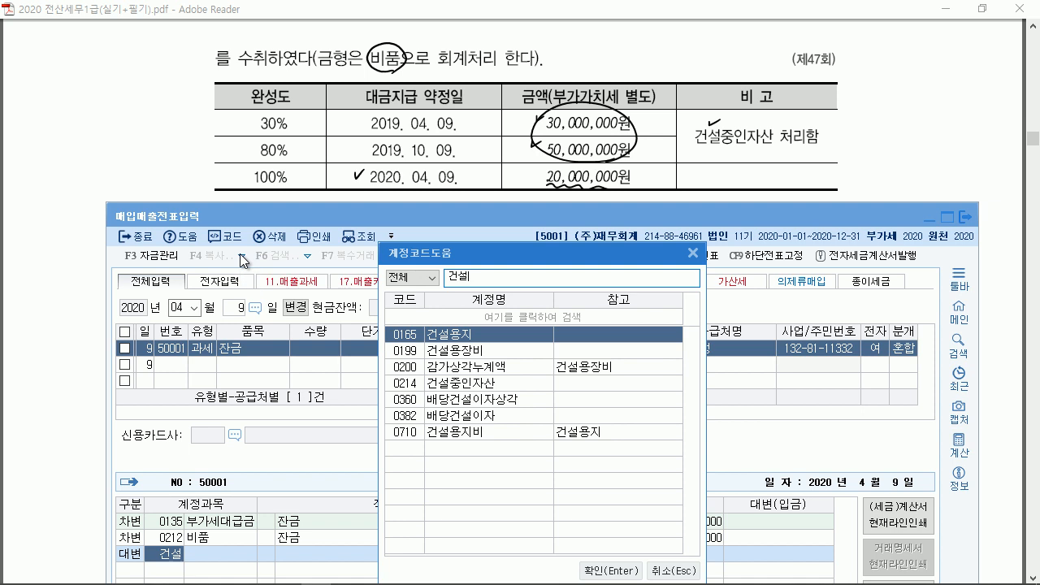
key(Down)
key(Down)
key(Down)
key(Return)
key(Return)
key(Return)
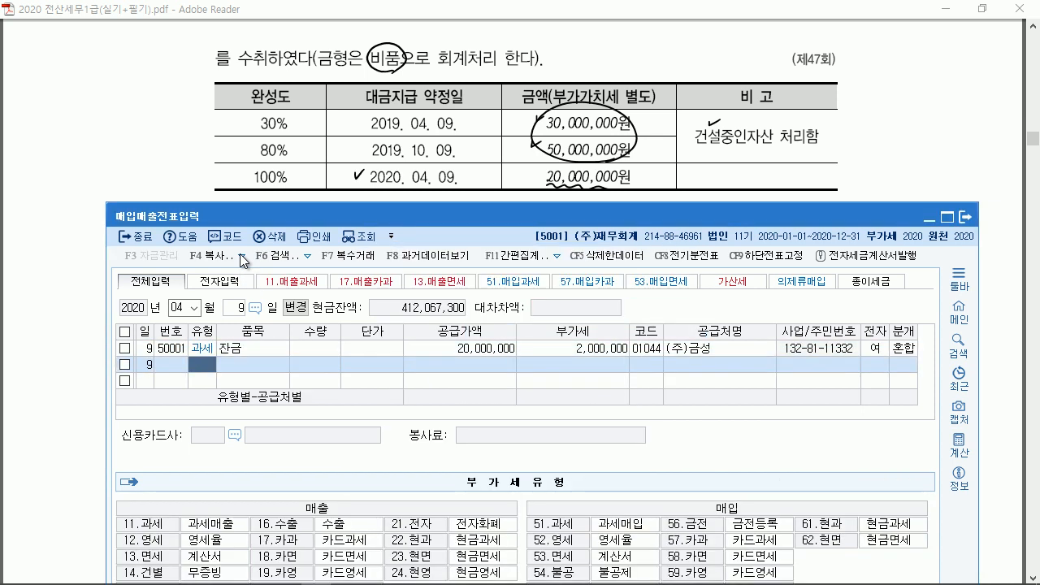
Move the entry window up to show all journal lines and set the 건설중인자산 credit amount to 80,000,000.
drag(387, 222, 374, 91)
key(Escape)
click(379, 216)
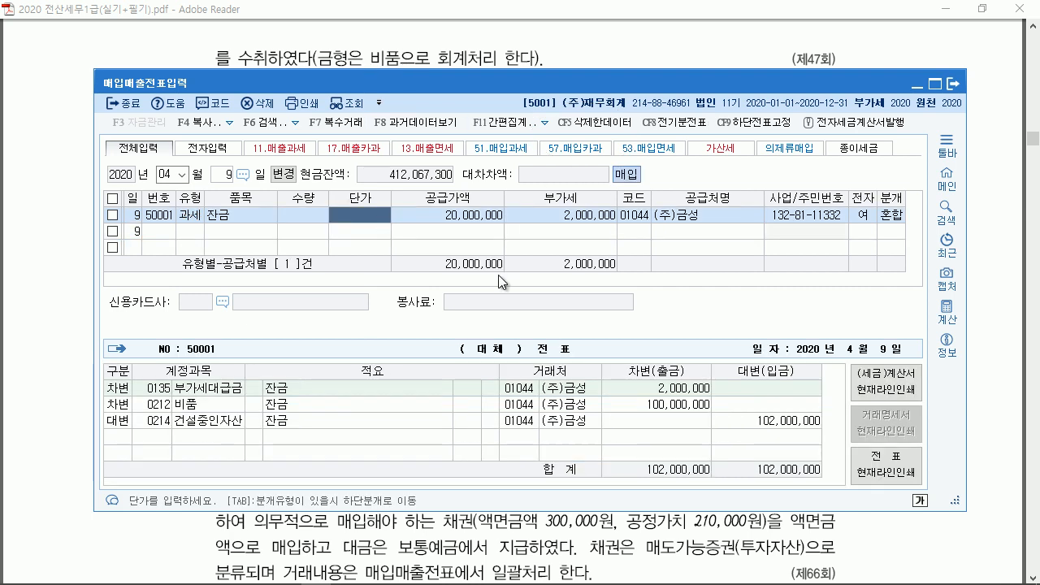
click(758, 422)
text(80000)
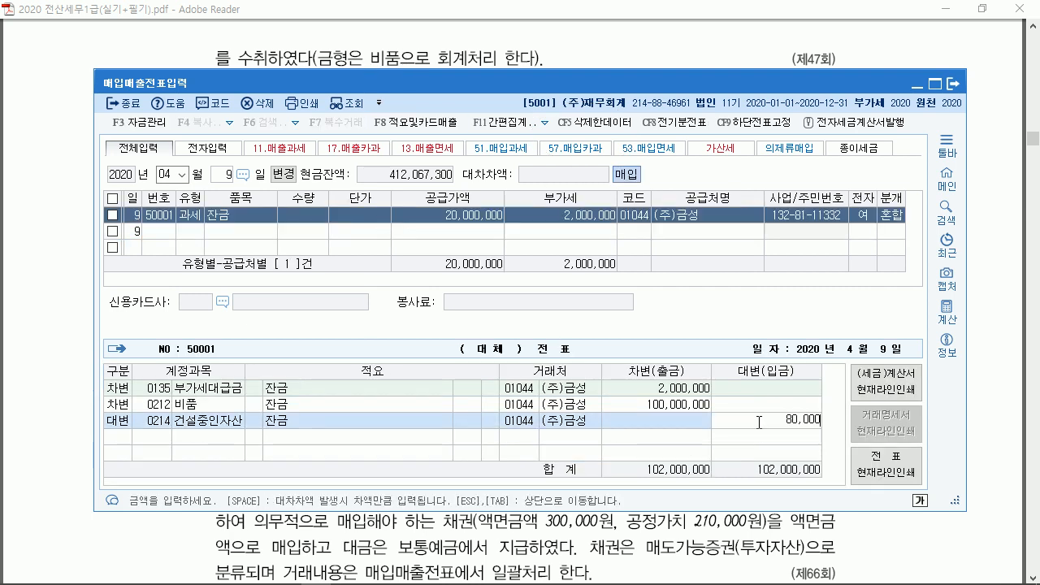
key(Return)
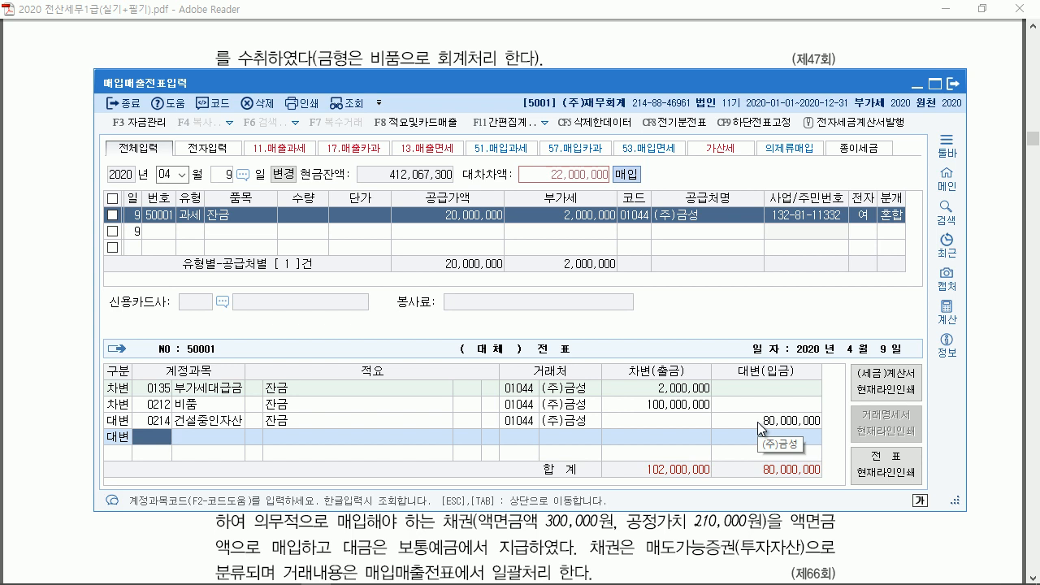
Add a credit line for account 0103 보통예금 of 22,000,000 to the April 9 entry.
text(ㅂ)
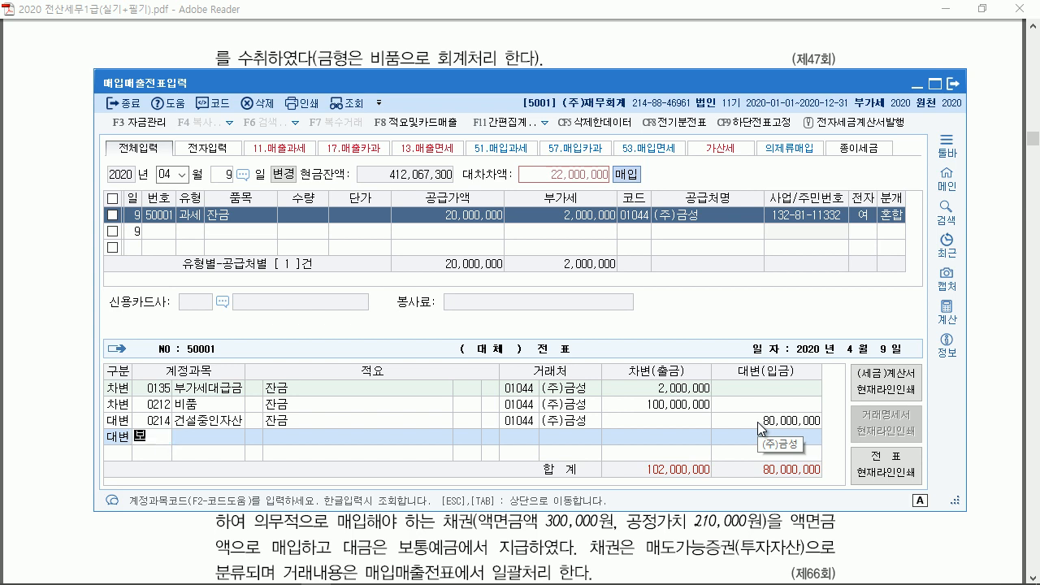
text(통)
key(Return)
key(Return)
key(Return)
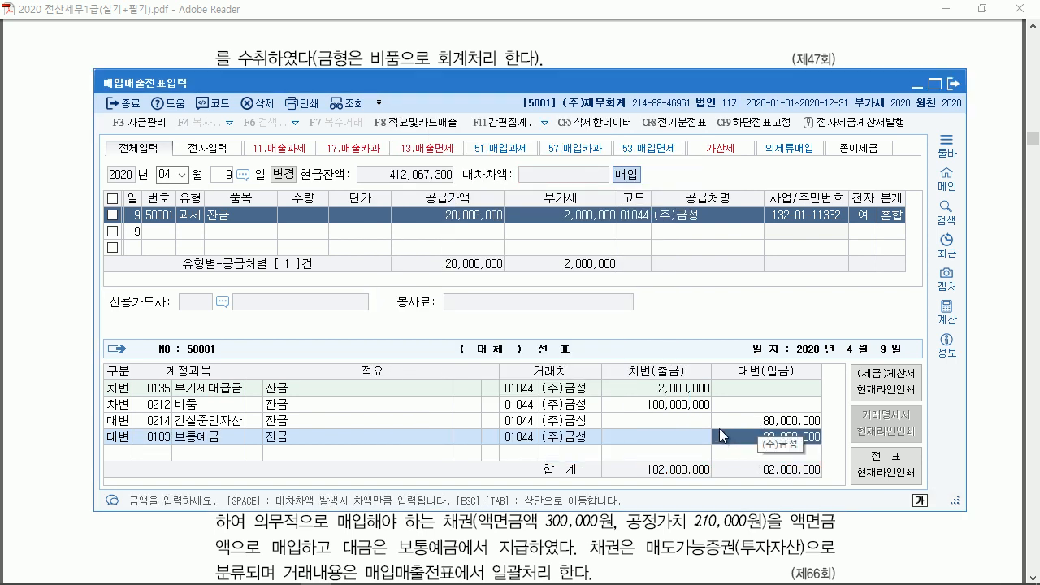
click(690, 405)
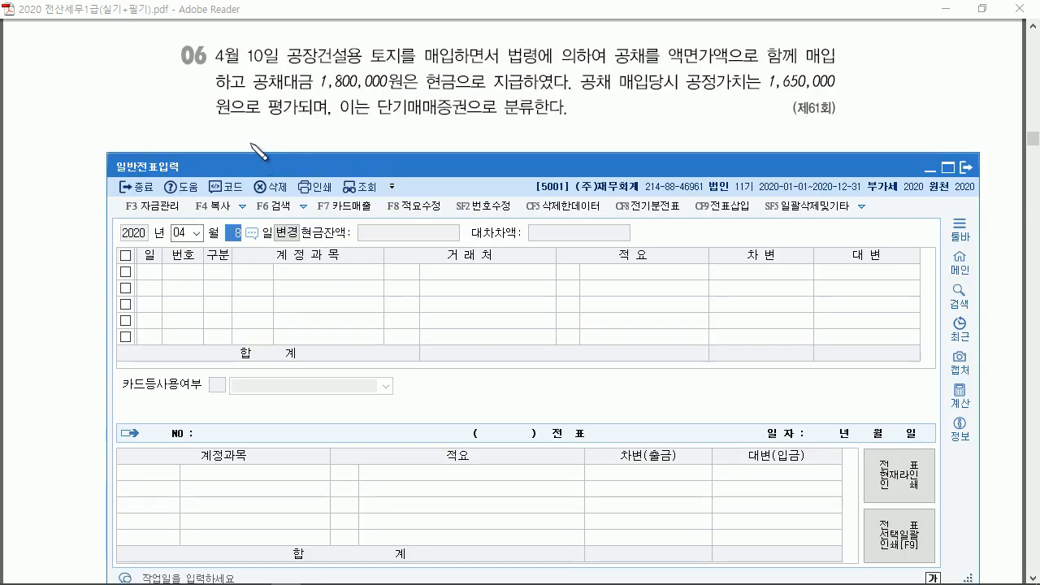
Circle 4월 10일 in problem 06 and underline the land purchase, bond price 1,800,000, fair value 1,650,000 and 단기매매증권.
drag(269, 81, 451, 65)
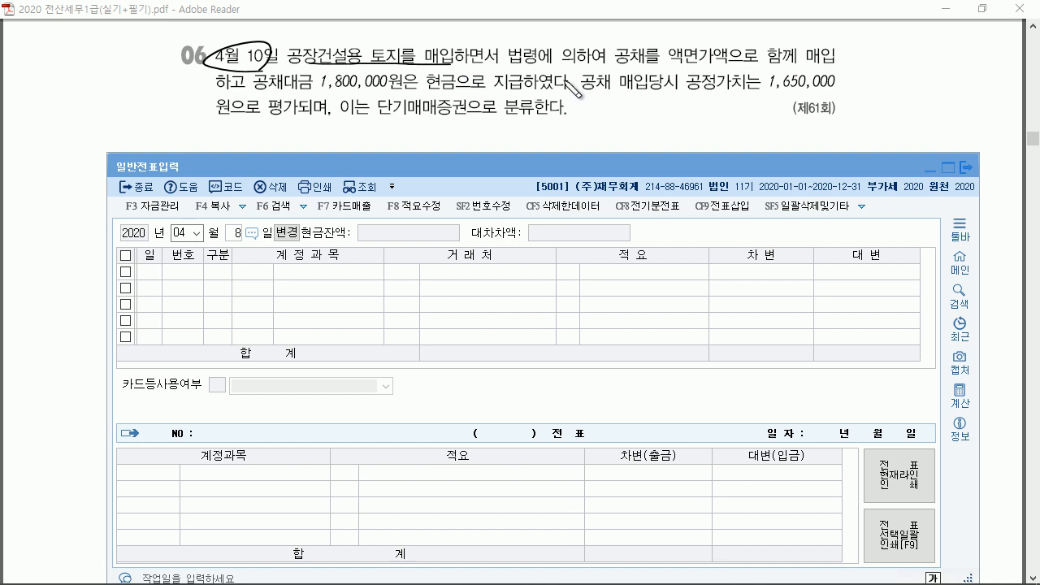
drag(619, 61, 808, 61)
drag(256, 90, 497, 90)
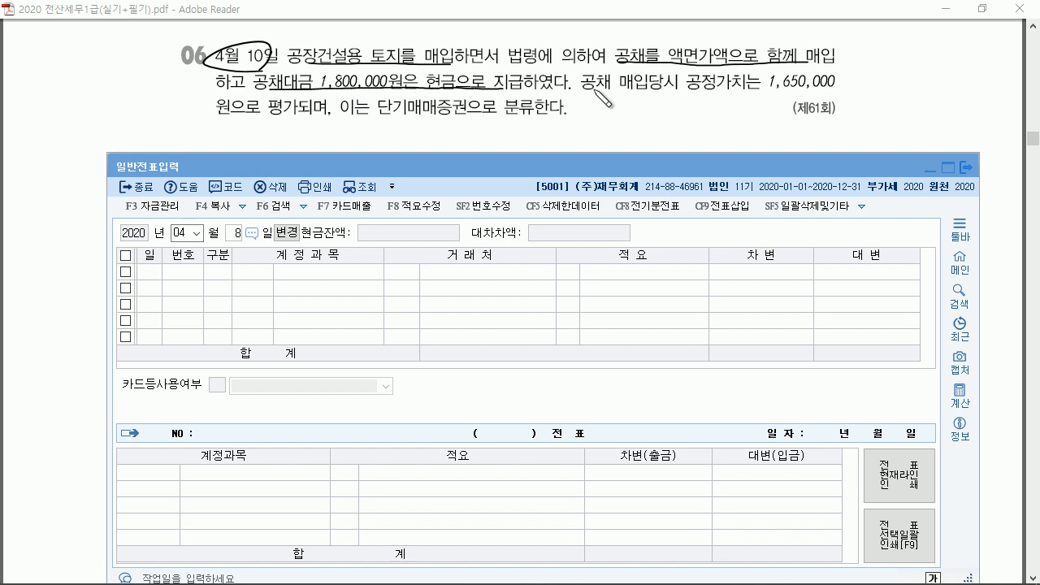
drag(705, 92, 836, 90)
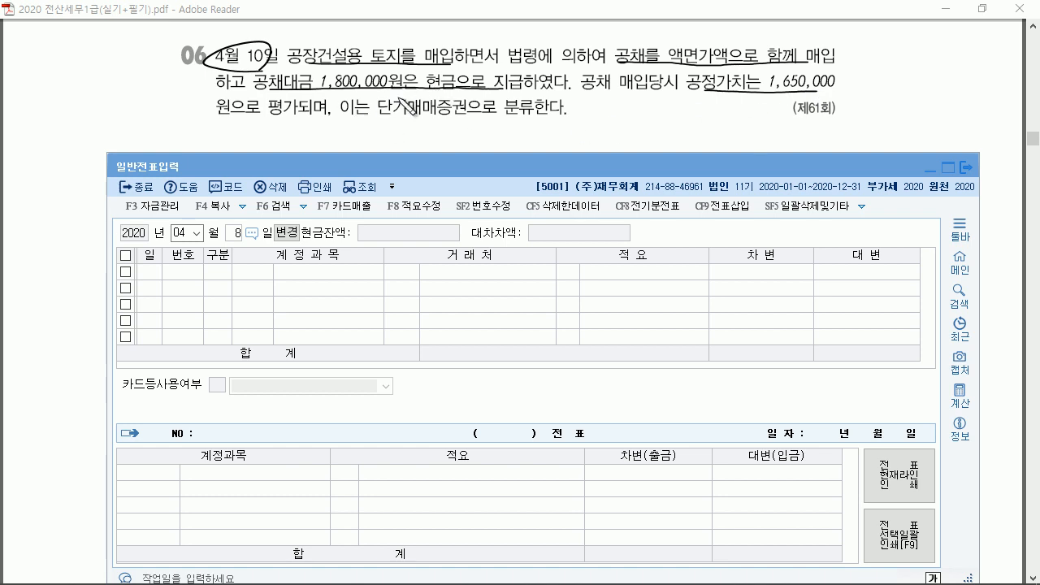
drag(355, 117, 473, 116)
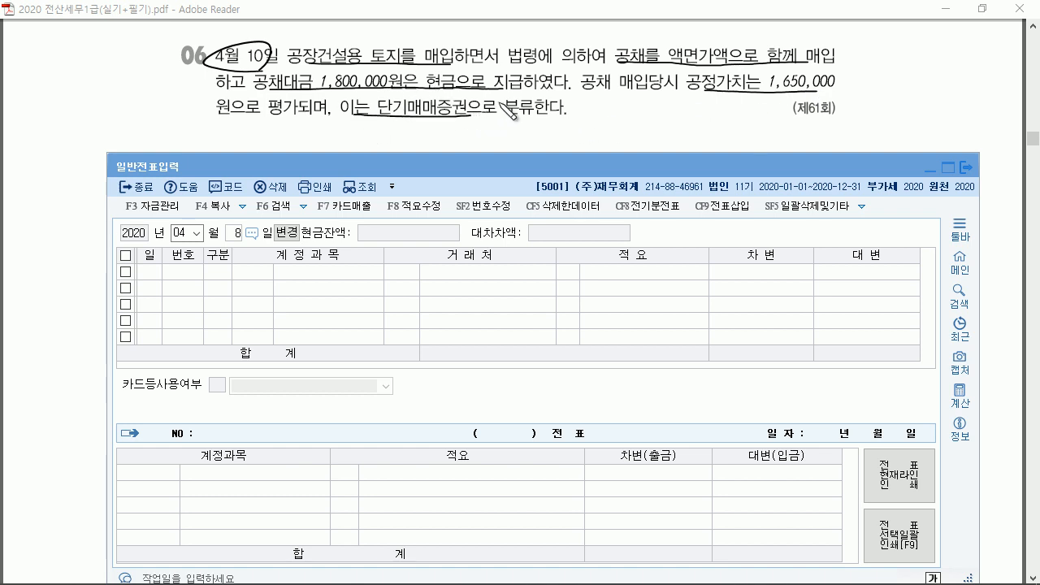
Write the calculation 1,800,000 − 1,650,000 = 150,000 by hand beneath the problem 06 text.
mouse_move(595, 108)
mouse_down()
mouse_move(592, 118)
mouse_move(717, 115)
mouse_up()
click(602, 115)
click(703, 118)
drag(724, 114, 687, 136)
drag(694, 131, 725, 137)
click(712, 137)
drag(731, 136, 735, 137)
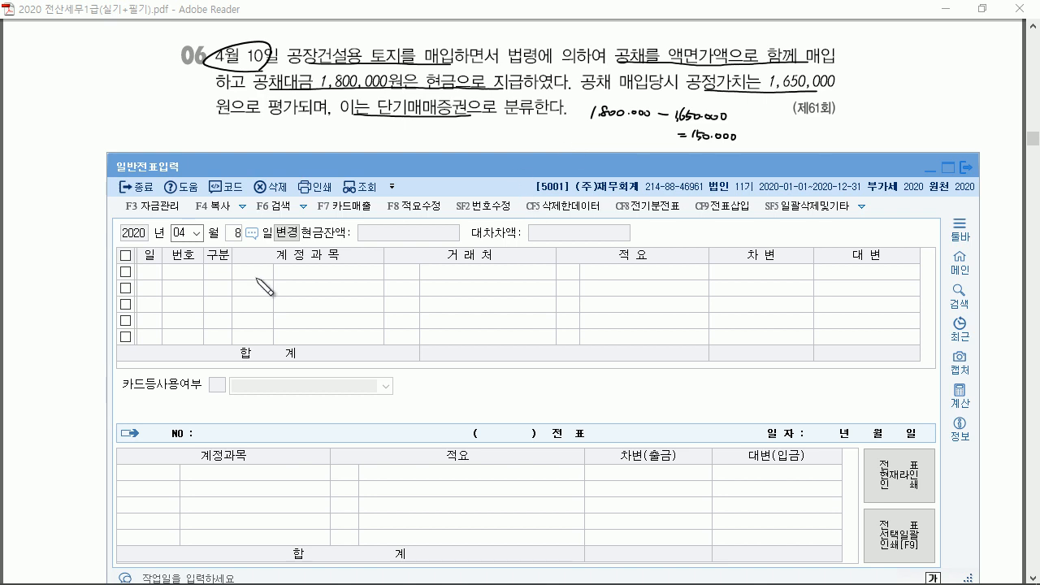
Set the general voucher date to April 10 and enter a credit line for 0101 현금 of 1,800,000.
click(234, 231)
text(10)
key(Return)
text(4)
key(Return)
text(현금)
key(Return)
key(Return)
key(Return)
text(1,800,000)
key(Return)
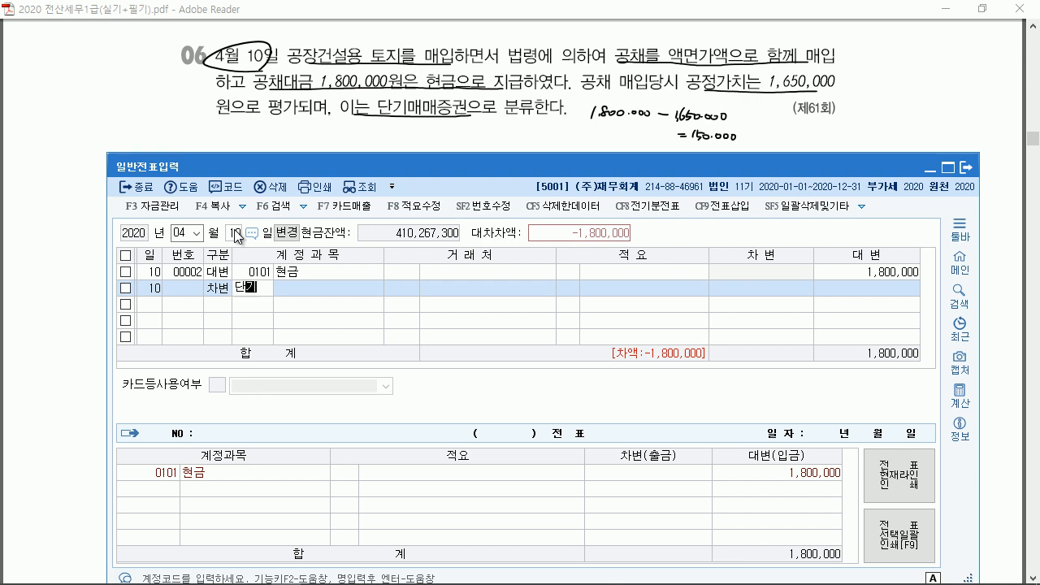
Add debit lines to the April 10 voucher: 0107 단기매매증권 for 1,650,000 and 토지 for the remaining difference.
key(Return)
key(Return)
key(Return)
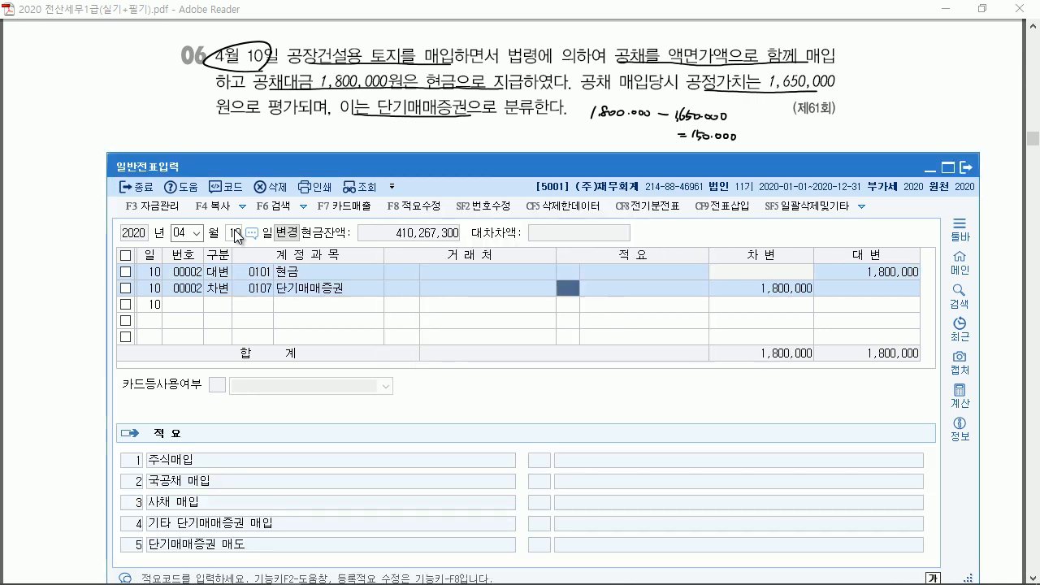
key(Return)
text(1,650,000)
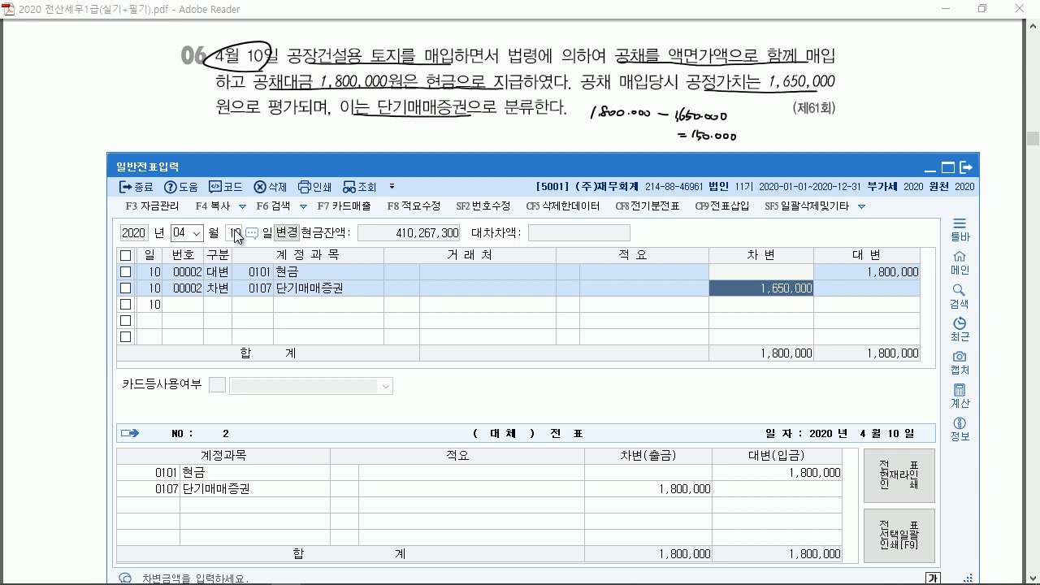
key(Return)
text(토지)
key(Return)
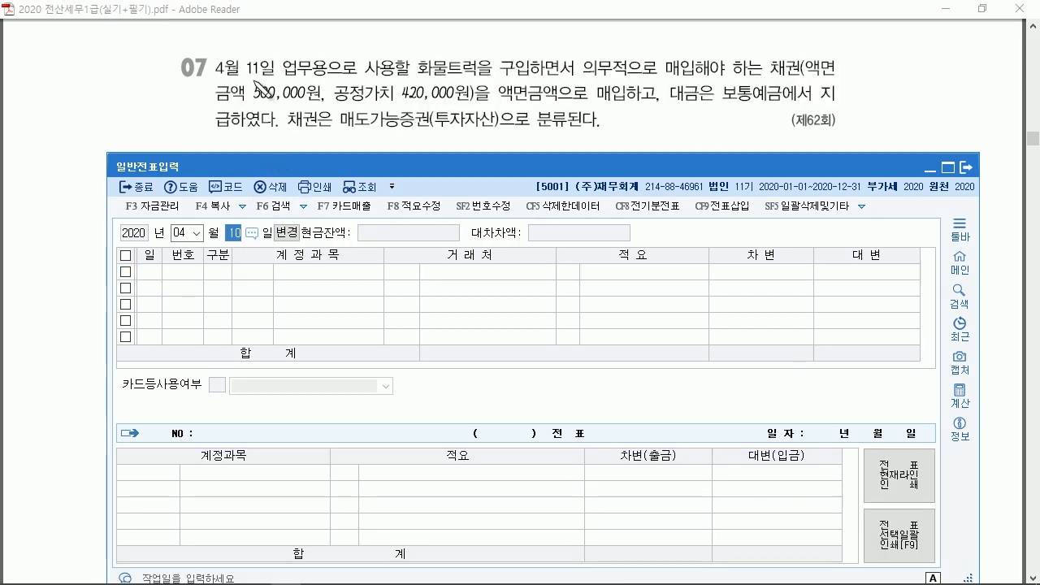
Circle 4월 11일 in problem 07, underline the bond amounts, 보통예금 and 매도가능증권, and write the 80,000 difference above them.
mouse_move(262, 82)
mouse_down()
mouse_move(244, 83)
mouse_move(313, 86)
mouse_up()
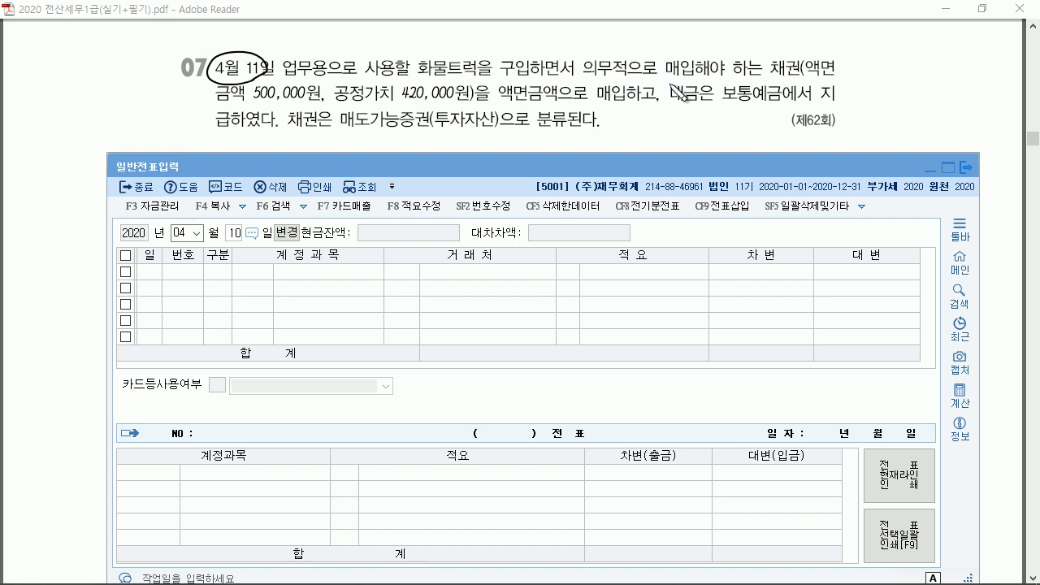
drag(806, 74, 829, 76)
drag(252, 101, 592, 100)
drag(735, 100, 787, 101)
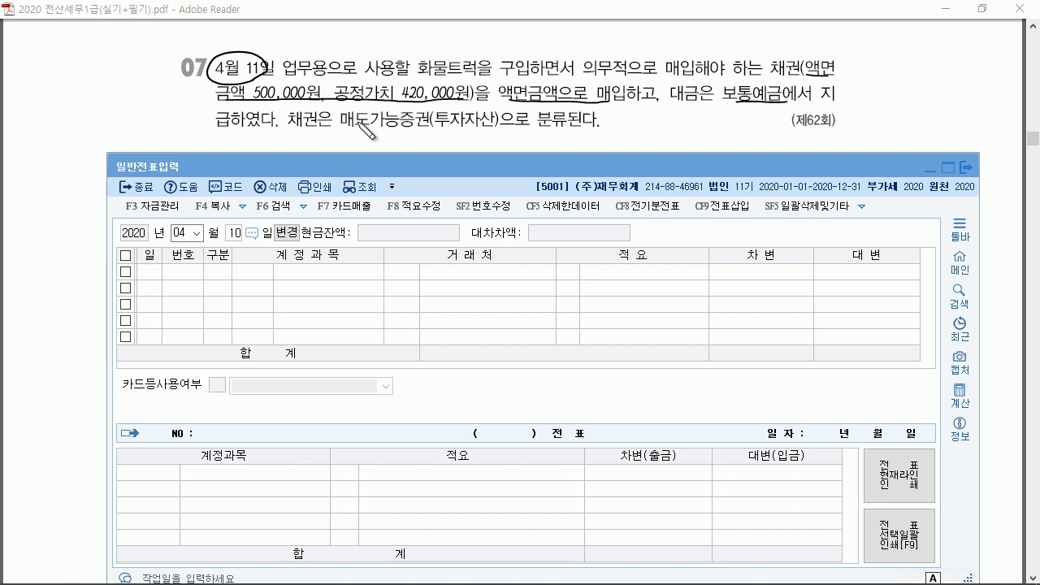
drag(345, 130, 460, 122)
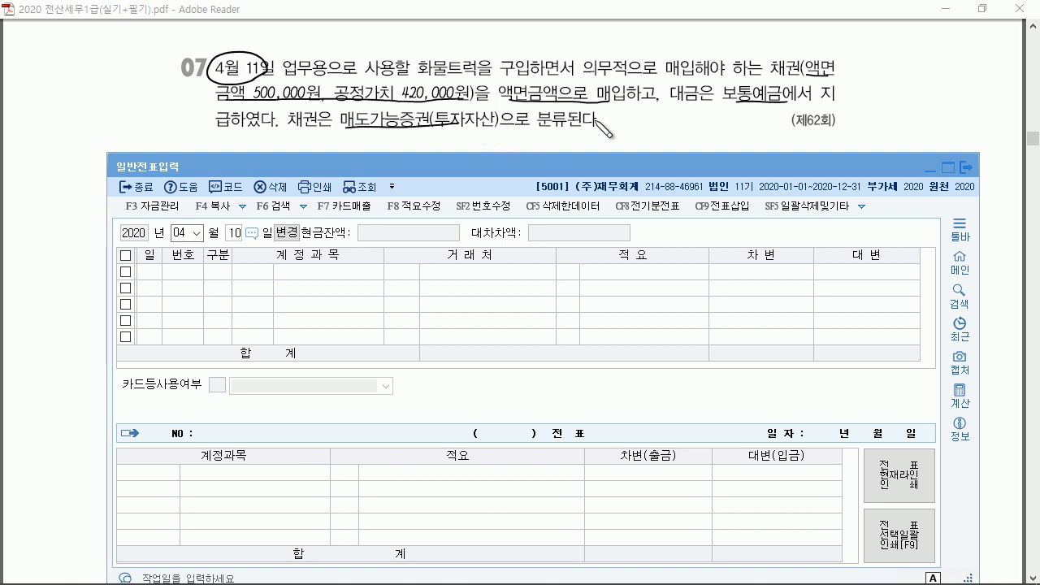
mouse_move(313, 91)
mouse_down()
mouse_move(425, 80)
mouse_move(432, 100)
mouse_up()
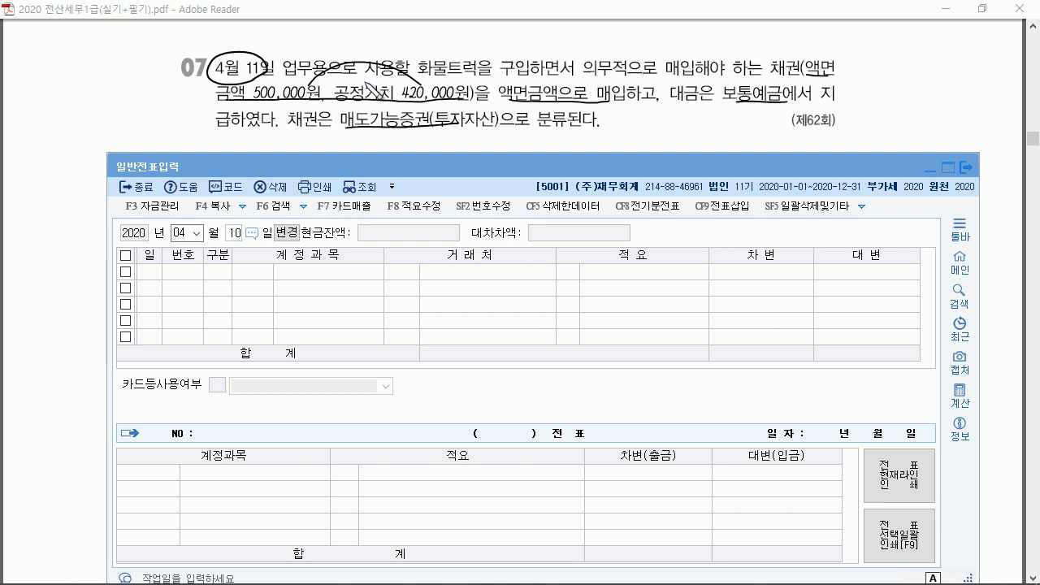
drag(370, 50, 404, 47)
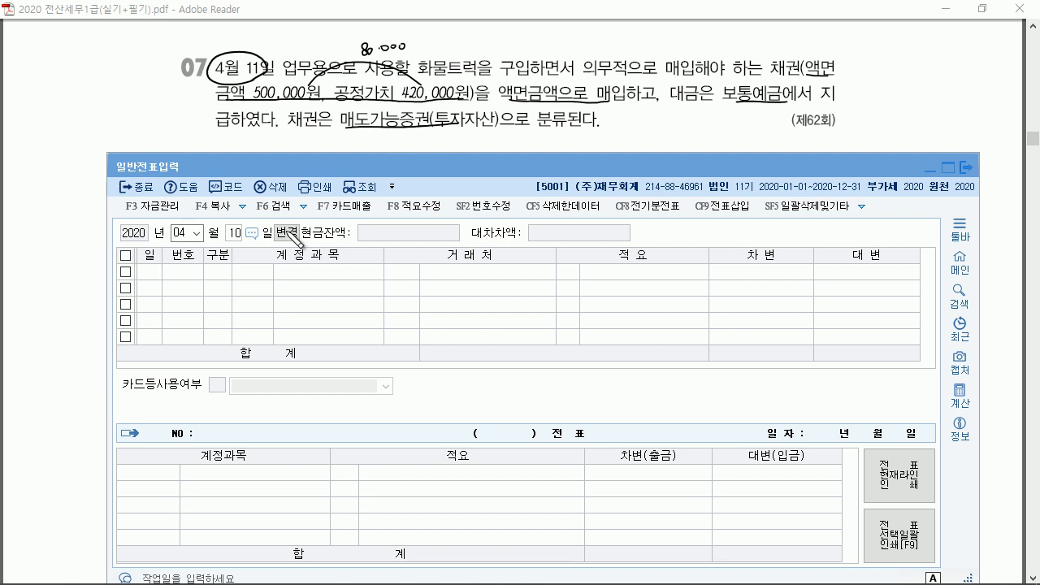
Set the general voucher date to April 11 and start a credit (대변) line.
click(234, 233)
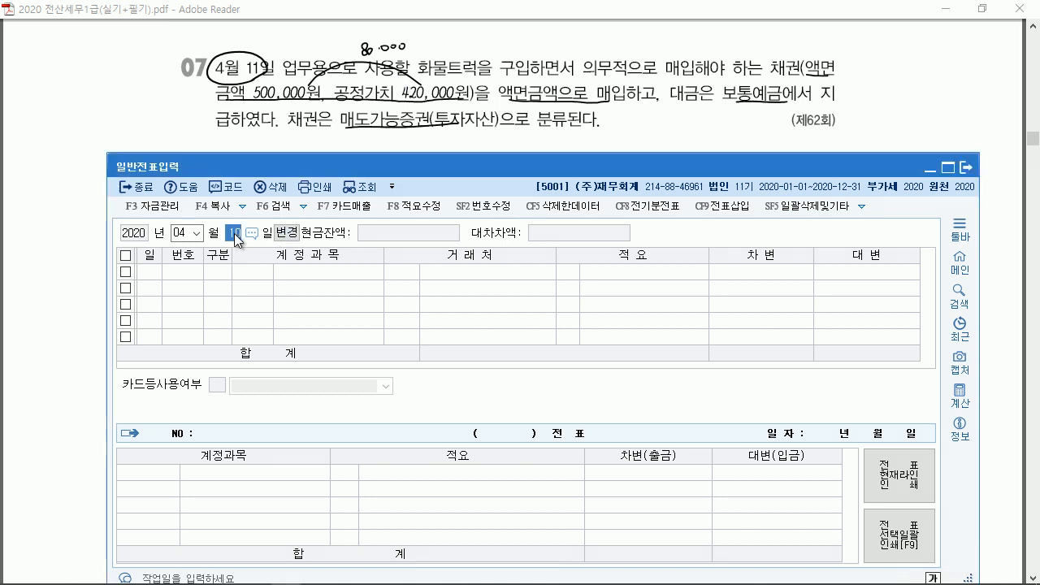
key(BackSpace)
text(11)
key(Return)
text(4)
key(Return)
text(ㅂ통)
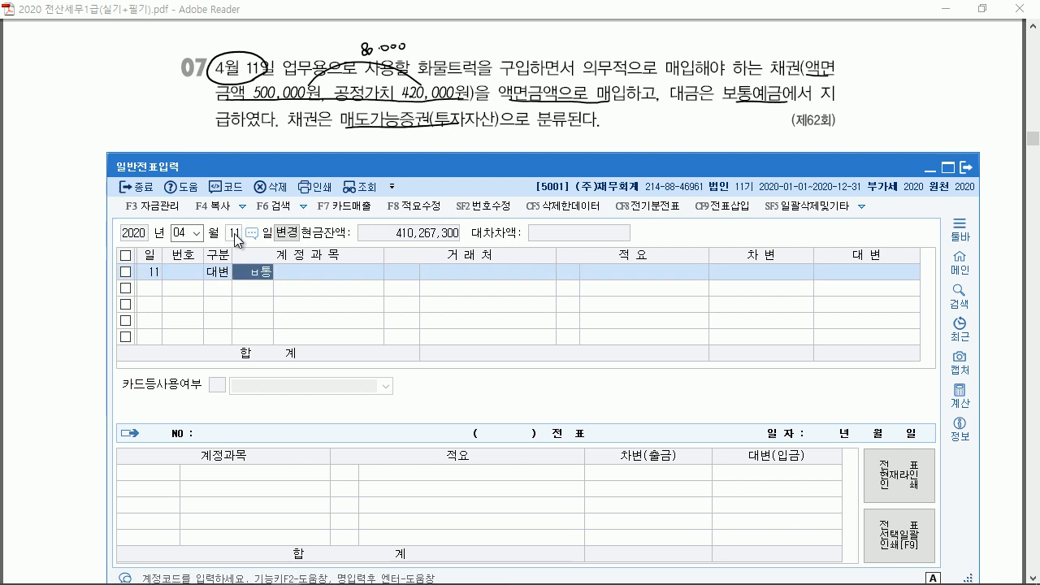
key(Return)
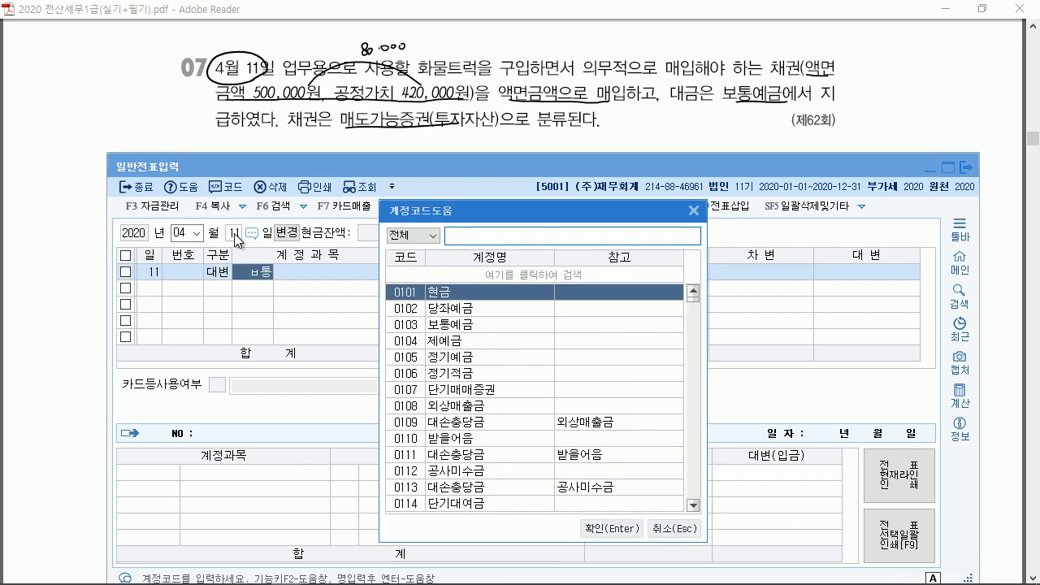
key(Return)
key(Left)
Set the credit line's account to 0103 보통예금 with an amount of 500,000.
text(보통)
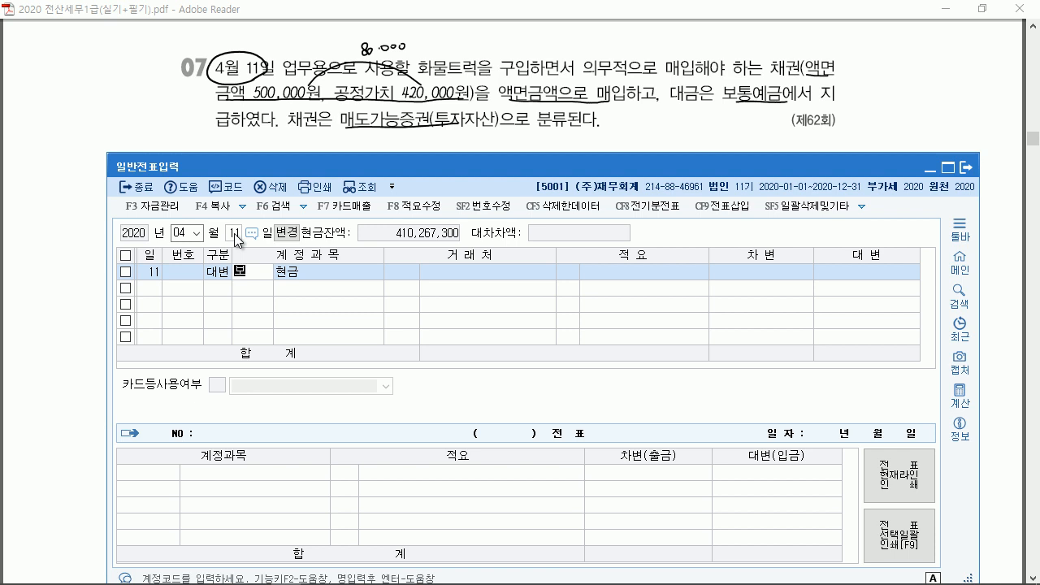
key(Return)
key(Return)
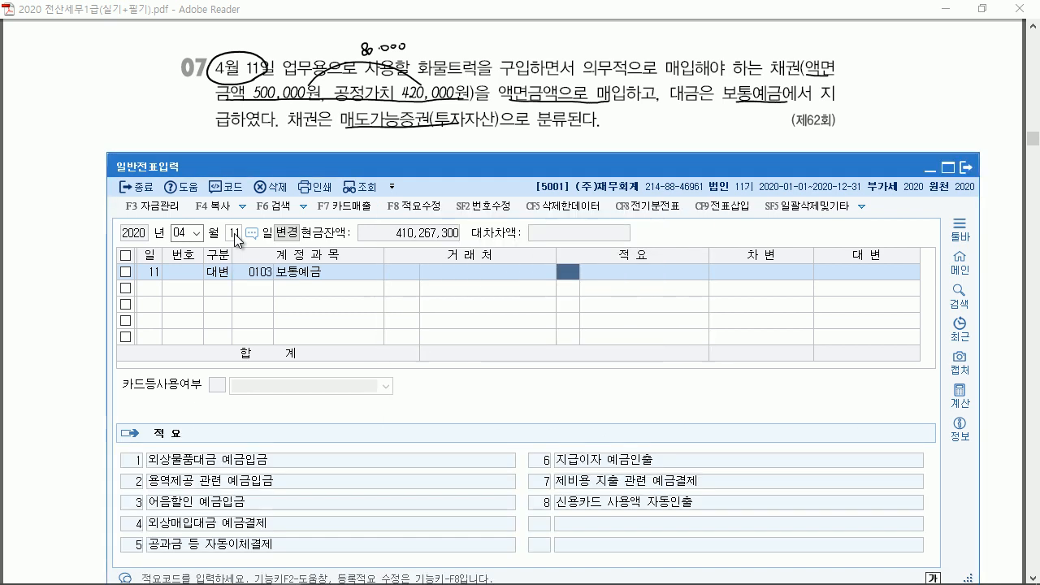
key(Return)
key(Return)
text(500,000)
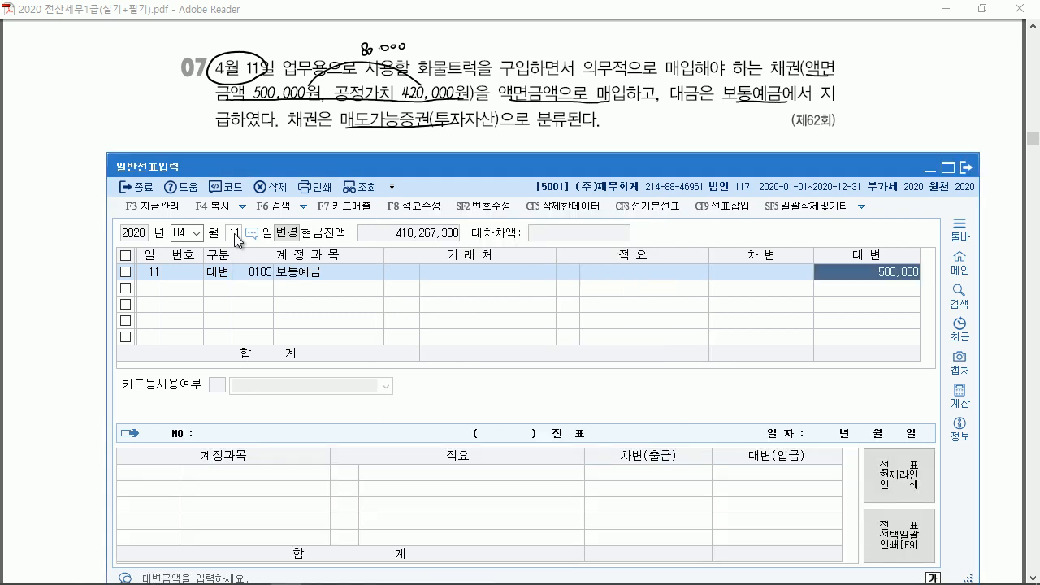
key(Return)
Add a debit line for account 0178 매도가능증권 with an amount of 420,000.
text(3매도)
key(Return)
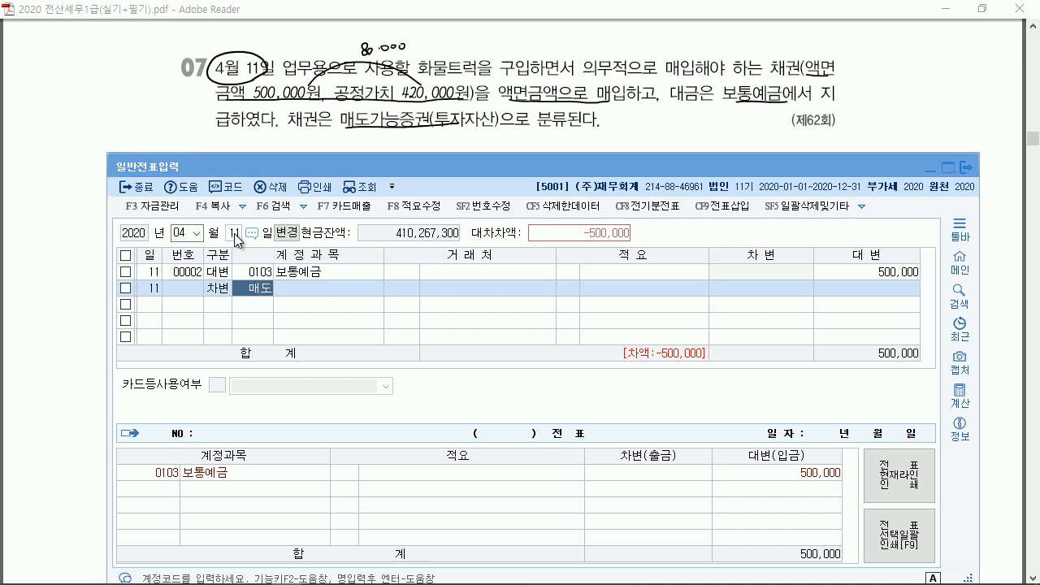
key(Return)
key(Return)
key(Return)
text(4)
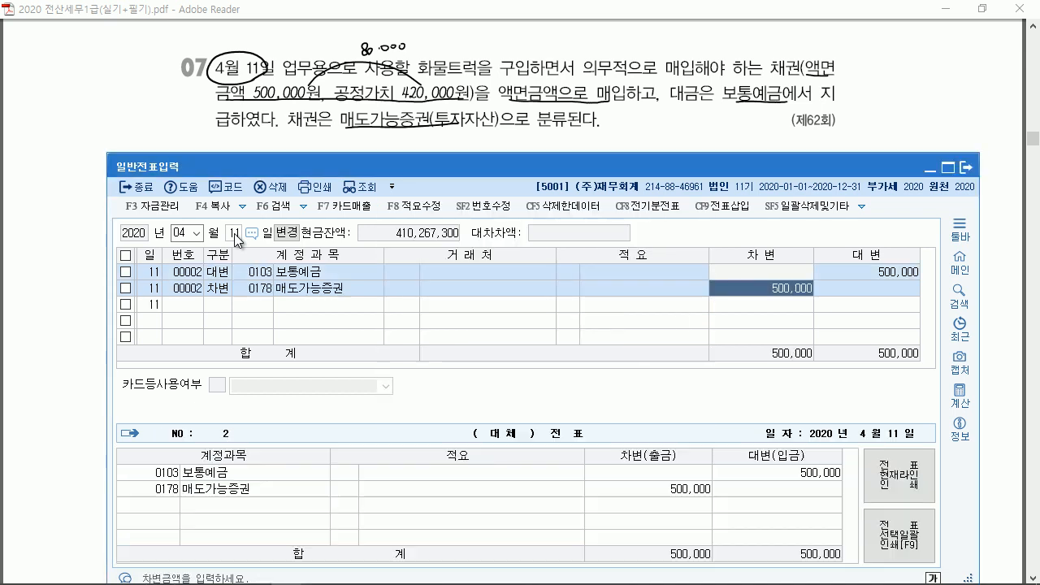
key(Return)
Add a second debit line for account 0208 차량운반구 to the April 11 voucher.
text(3차량)
key(Return)
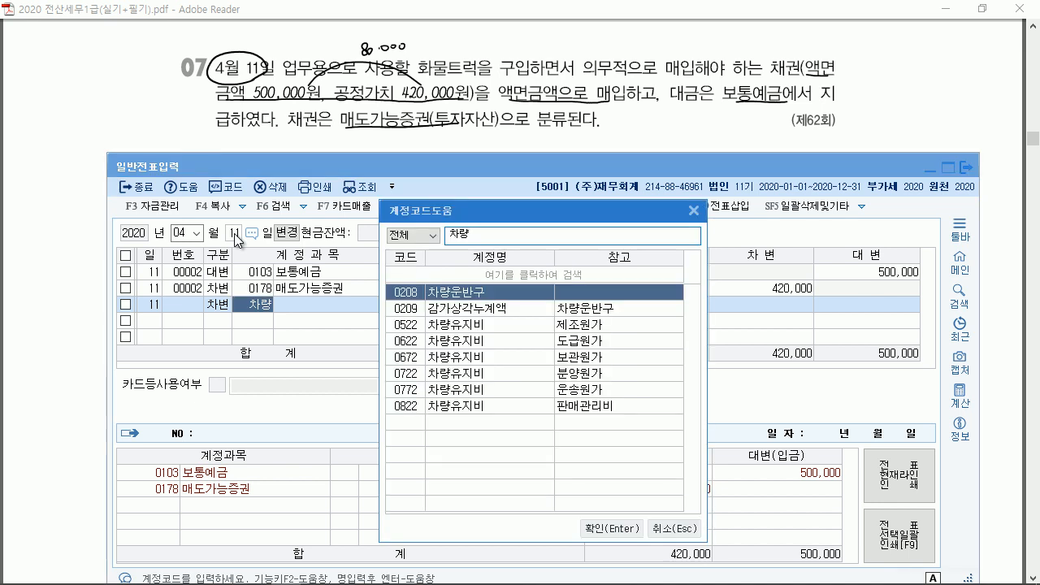
key(Return)
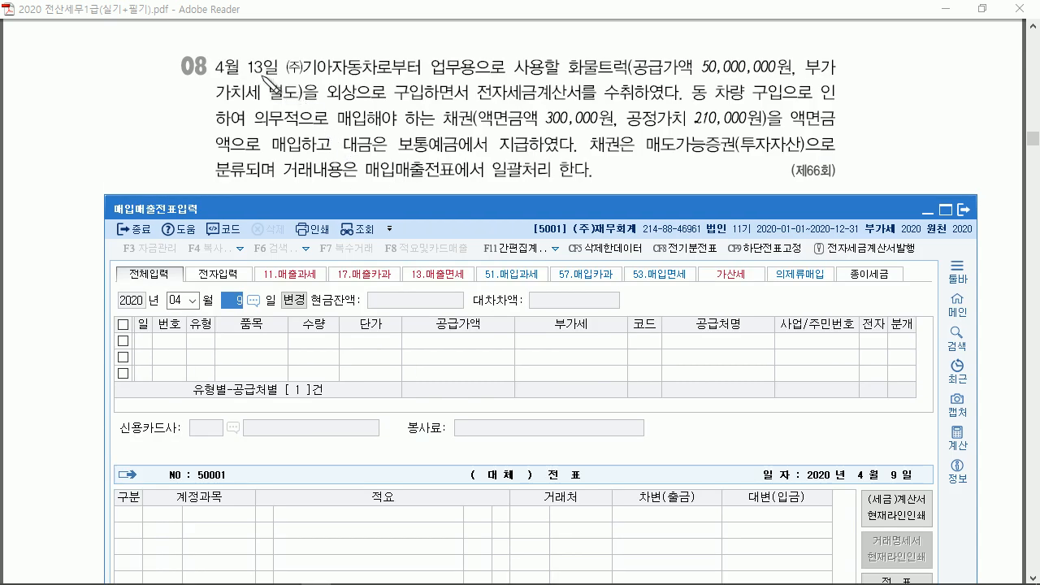
Mark the date, supplier, truck price, invoice, bond amounts, 보통예금 and 매도가능증권 in problem 08, and note 51.과세 above.
mouse_move(268, 88)
mouse_down()
mouse_move(277, 76)
mouse_move(365, 81)
mouse_up()
drag(576, 80, 802, 78)
drag(234, 100, 632, 102)
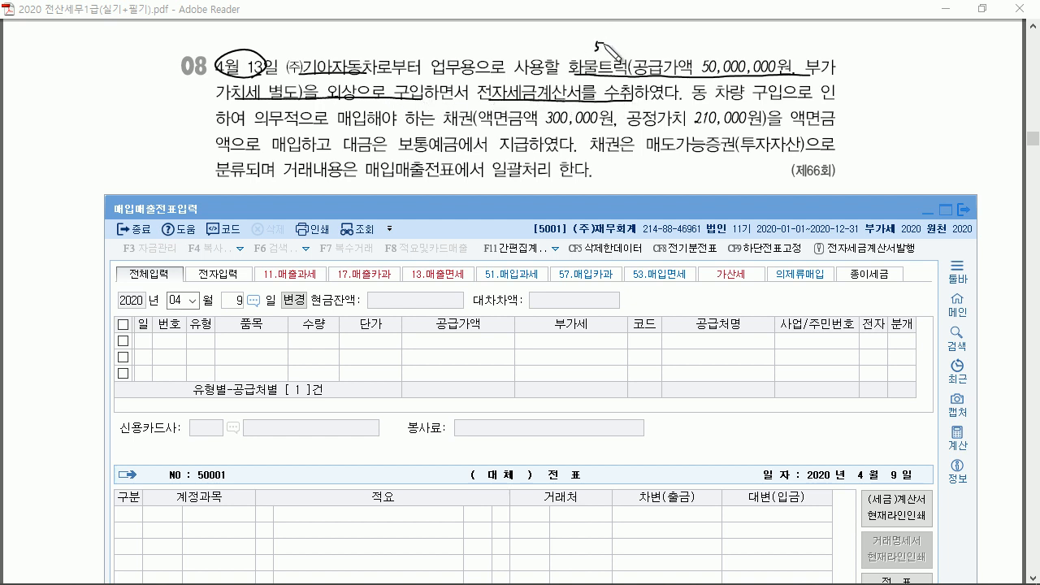
mouse_move(617, 55)
mouse_down()
mouse_move(637, 57)
mouse_move(647, 42)
mouse_up()
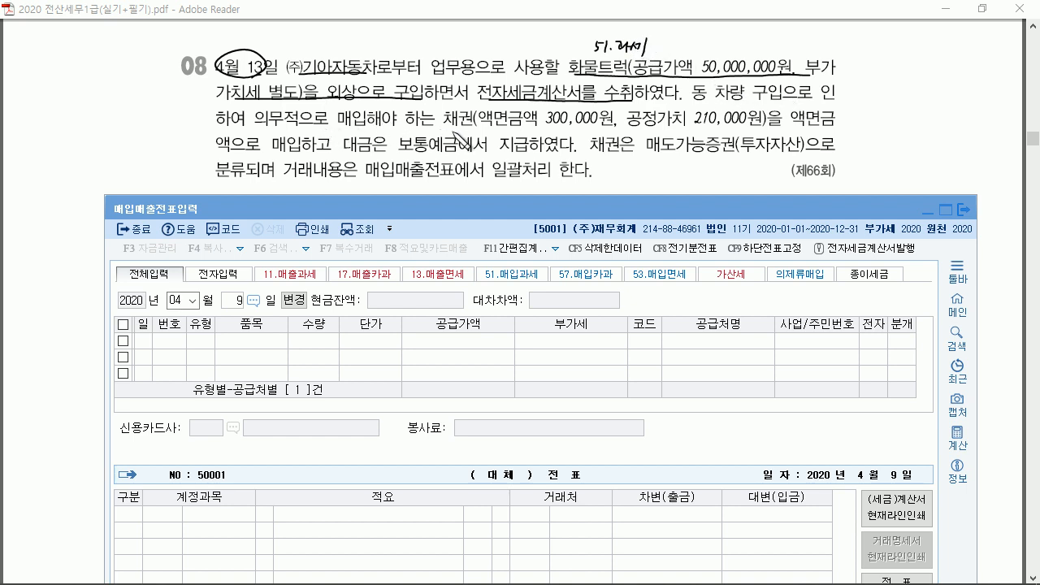
drag(453, 127, 825, 129)
drag(218, 149, 468, 151)
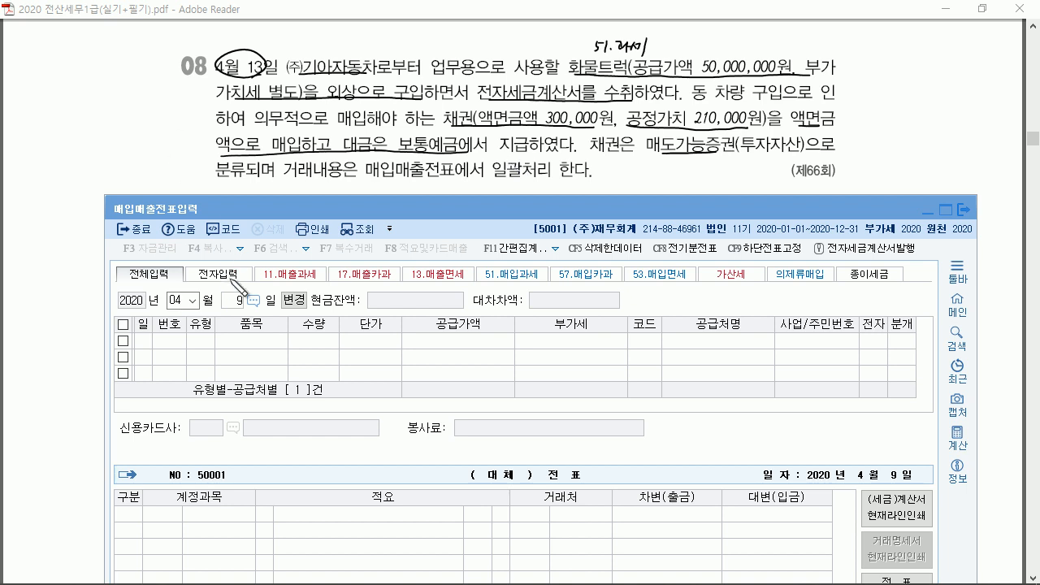
Clear the pen marks and start a purchase entry dated April 13 with type 51 (과세).
key(Escape)
drag(305, 210, 310, 175)
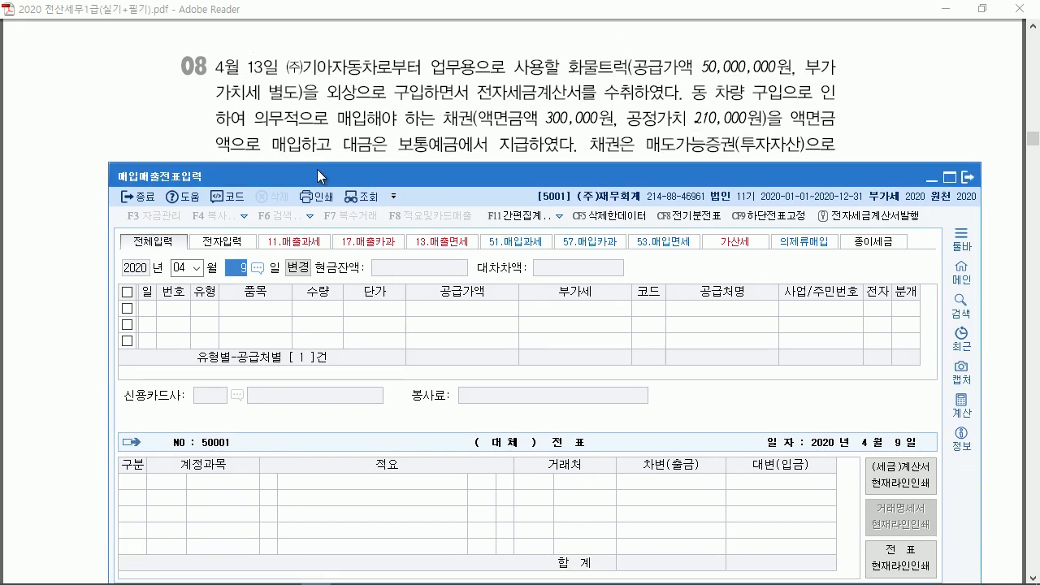
text(13)
key(Return)
text(51)
key(Return)
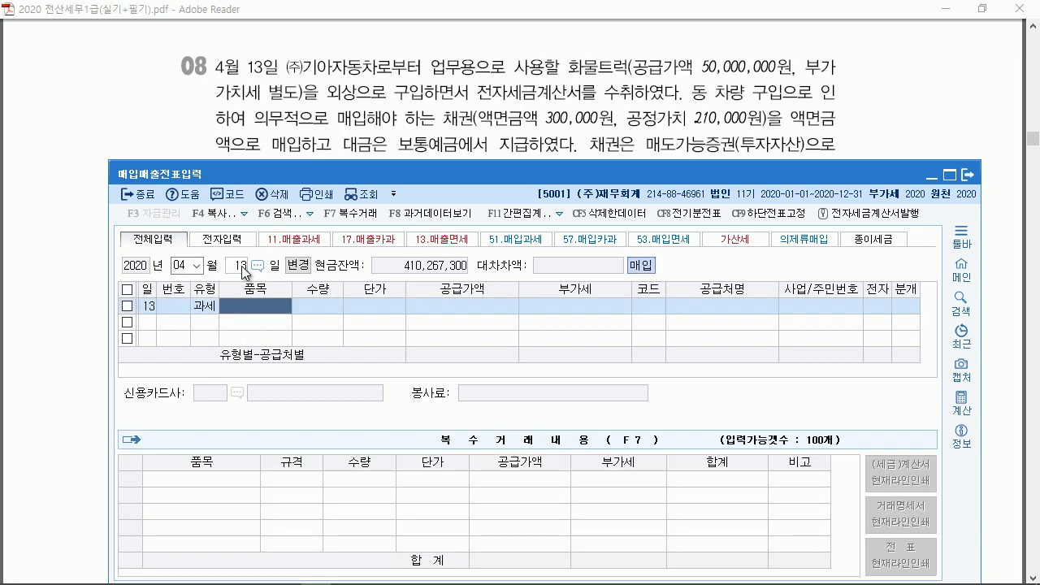
Set the purchase item to 화물트럭 and the supply amount to 50,000,000.
text(화물트럭)
key(Return)
key(Return)
key(Return)
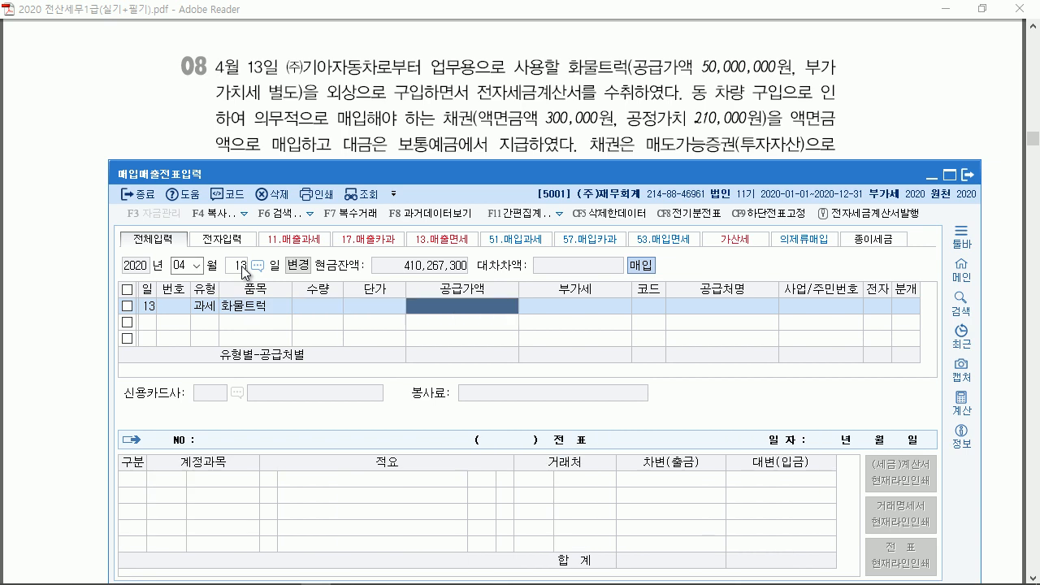
text(50,000,000)
key(Return)
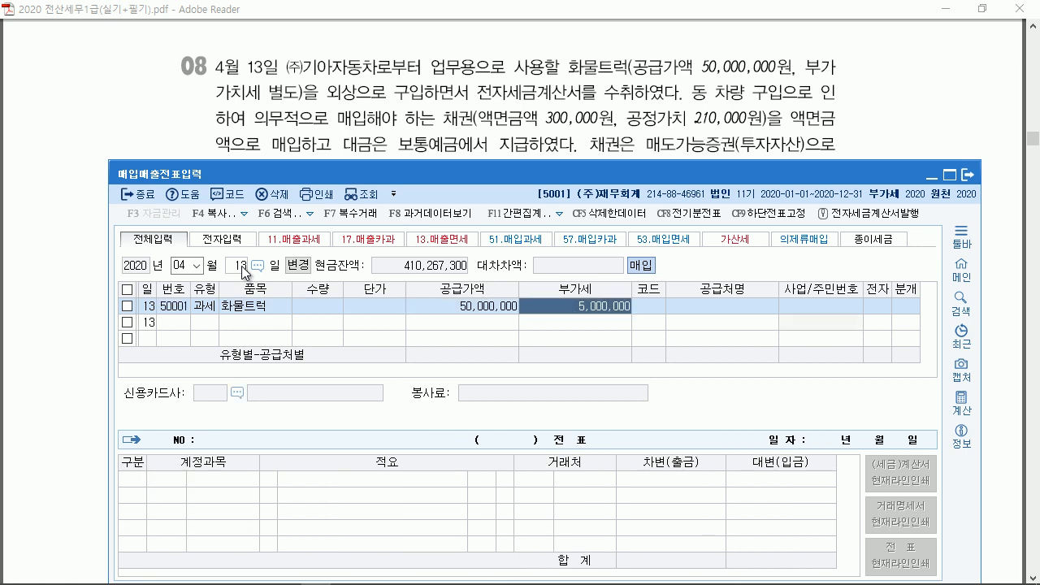
Set the April 13 purchase's supplier to (주)기아자동차, mark the invoice as electronic (여), and choose 혼합 as the journal type.
key(Return)
text(기아)
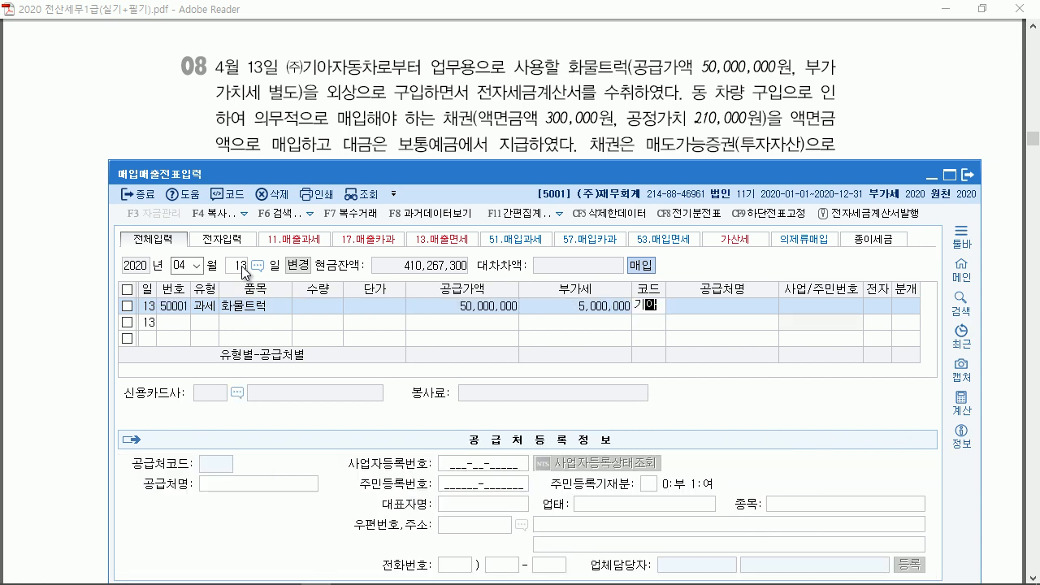
key(Return)
key(Return)
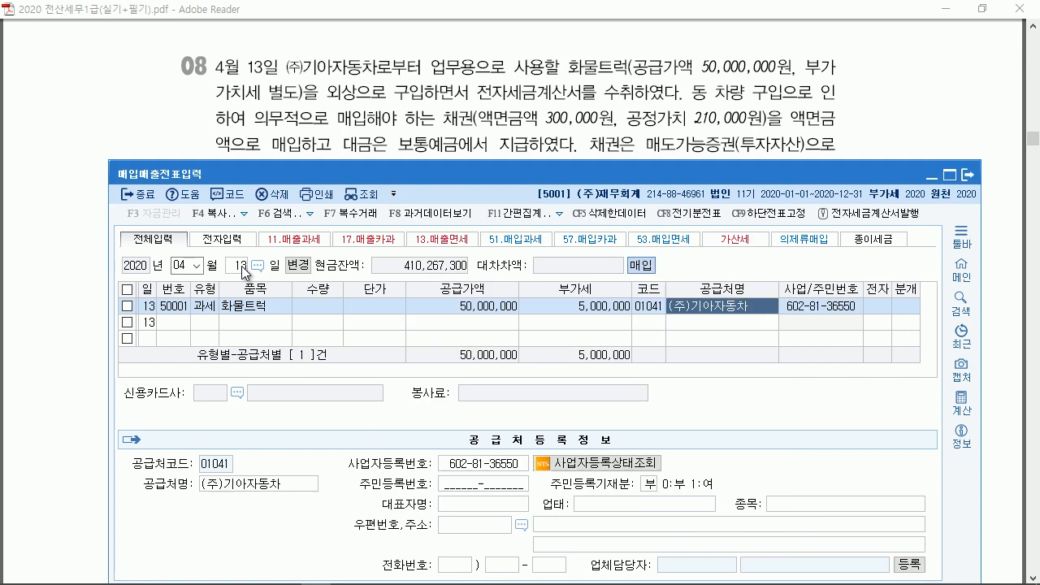
text(1)
key(Return)
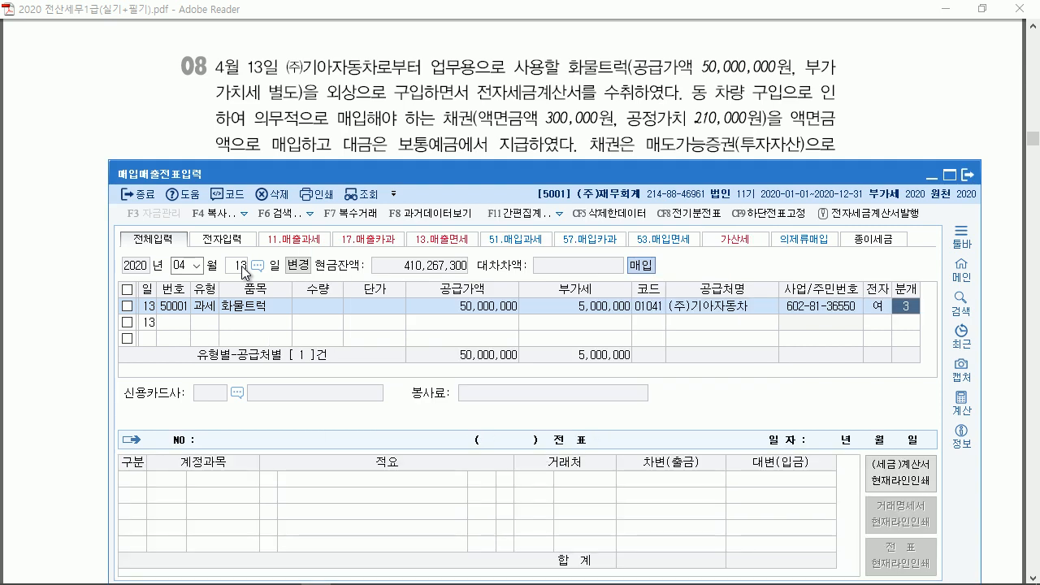
text(3)
key(Return)
Change the 원재료 debit line to account 0208 차량운반구 with a debit amount of 50,090,000.
text(차량)
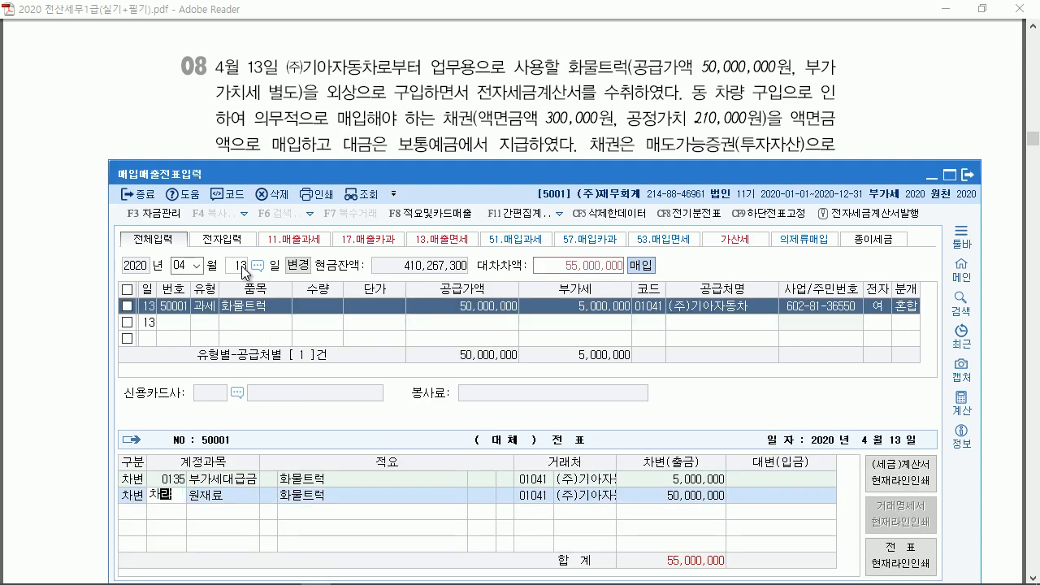
key(Return)
key(Return)
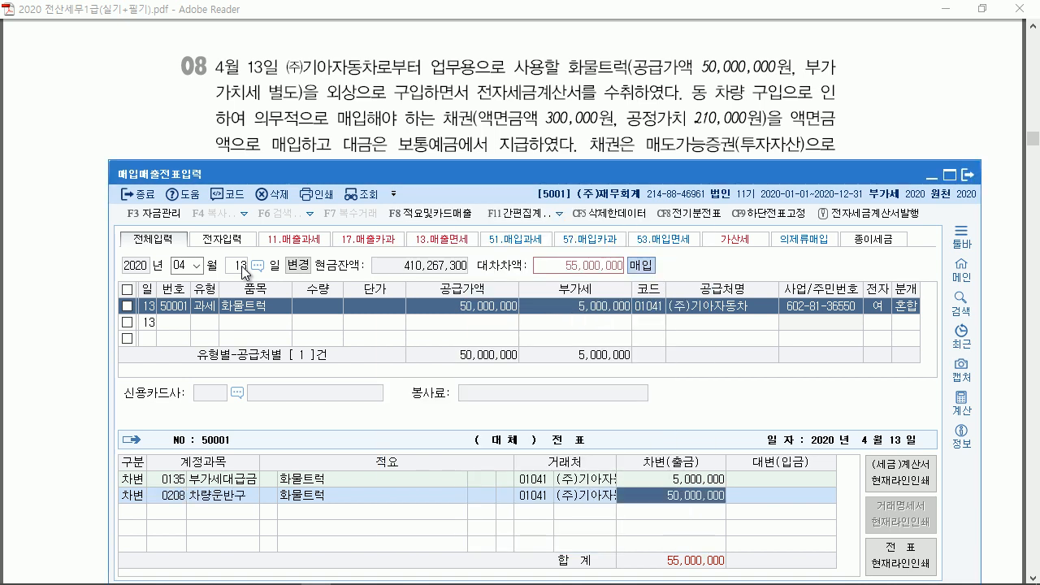
text(5)
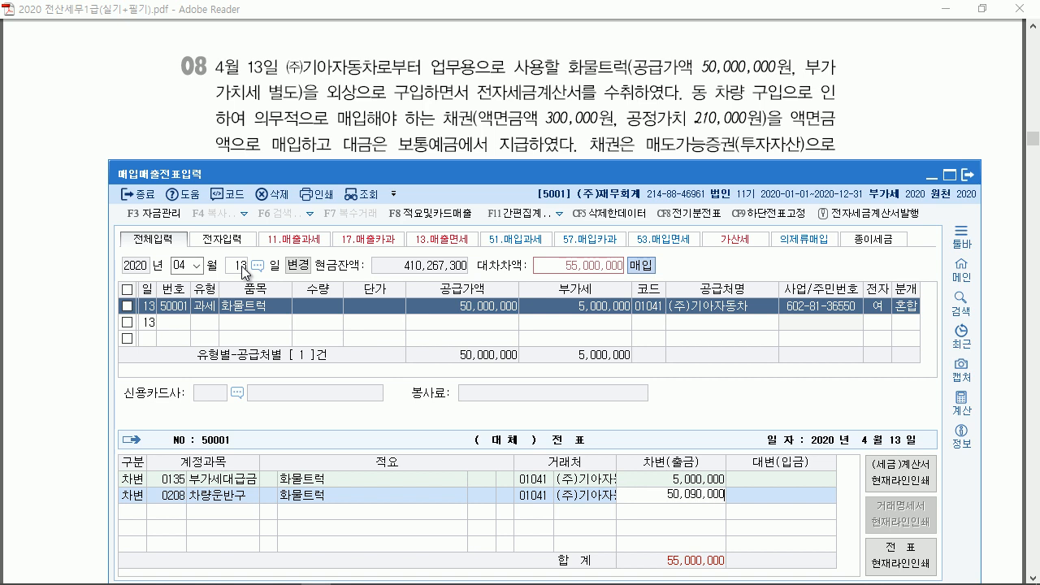
text(0,090,000)
key(Return)
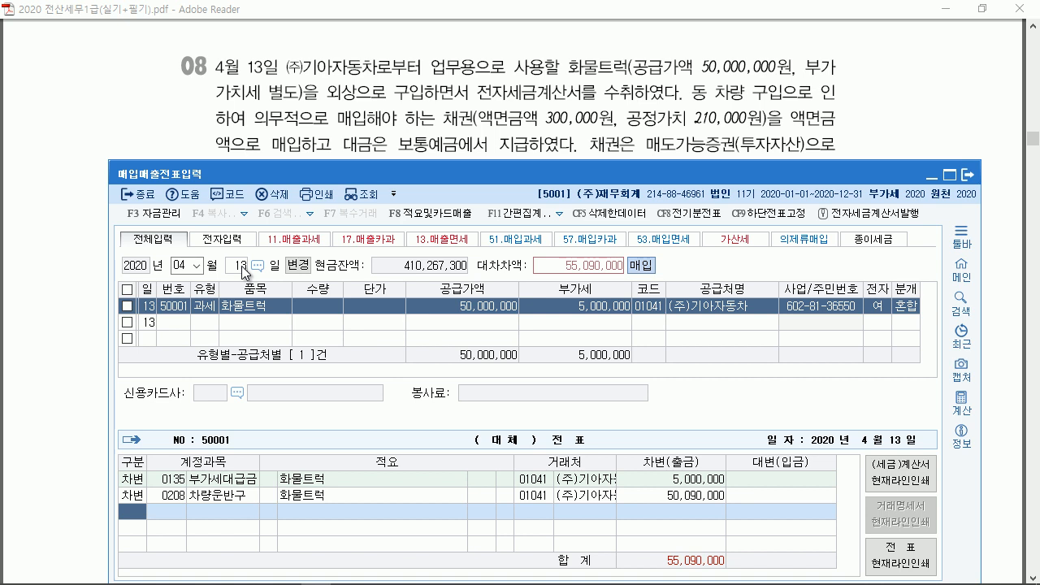
Add a debit line for account 0178 매도가능증권 with an amount of 210,000.
text(3)
key(Return)
text(매도)
key(Return)
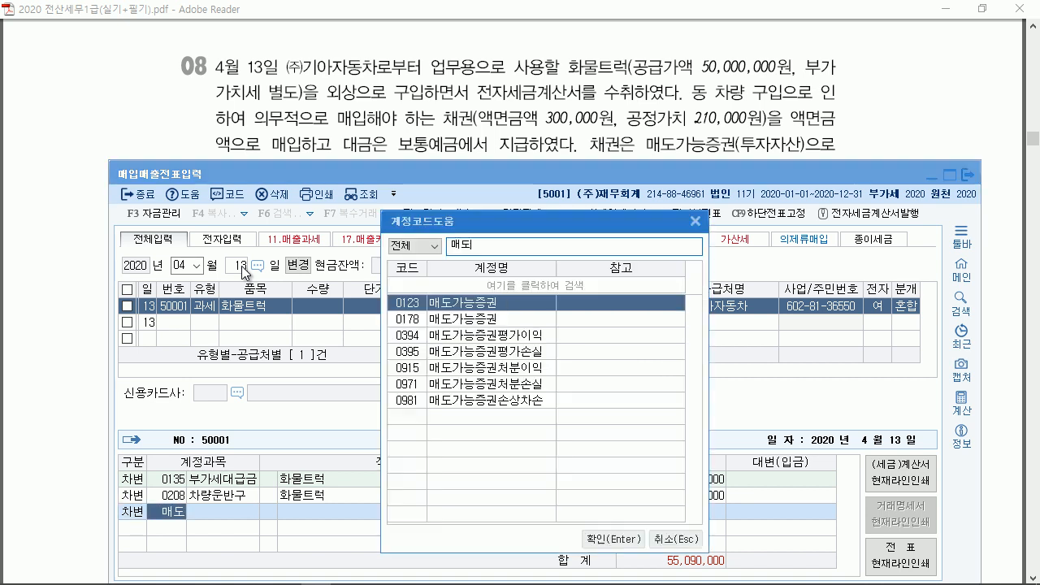
key(Down)
key(Return)
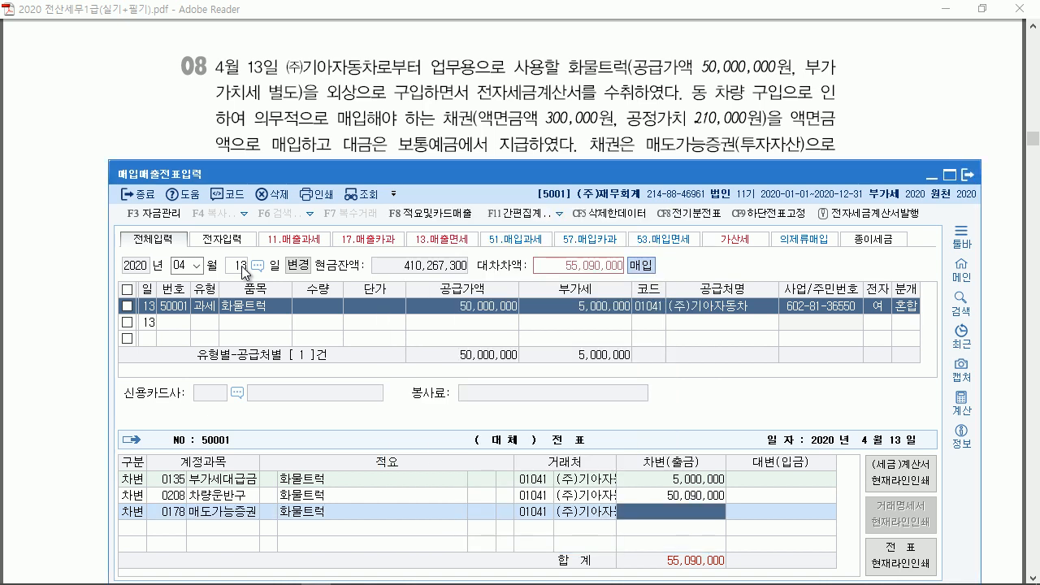
text(1)
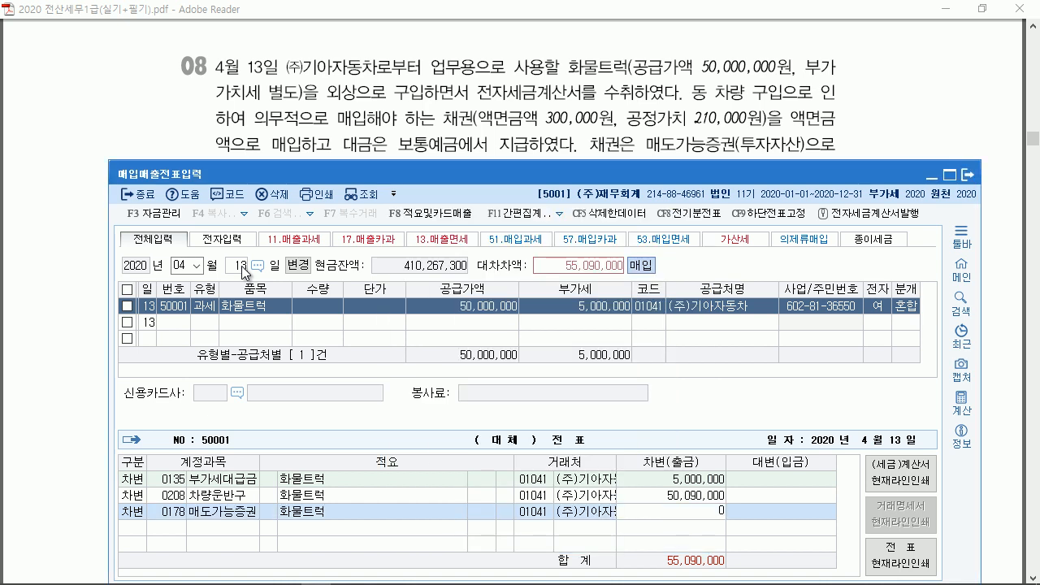
text(100000)
key(Return)
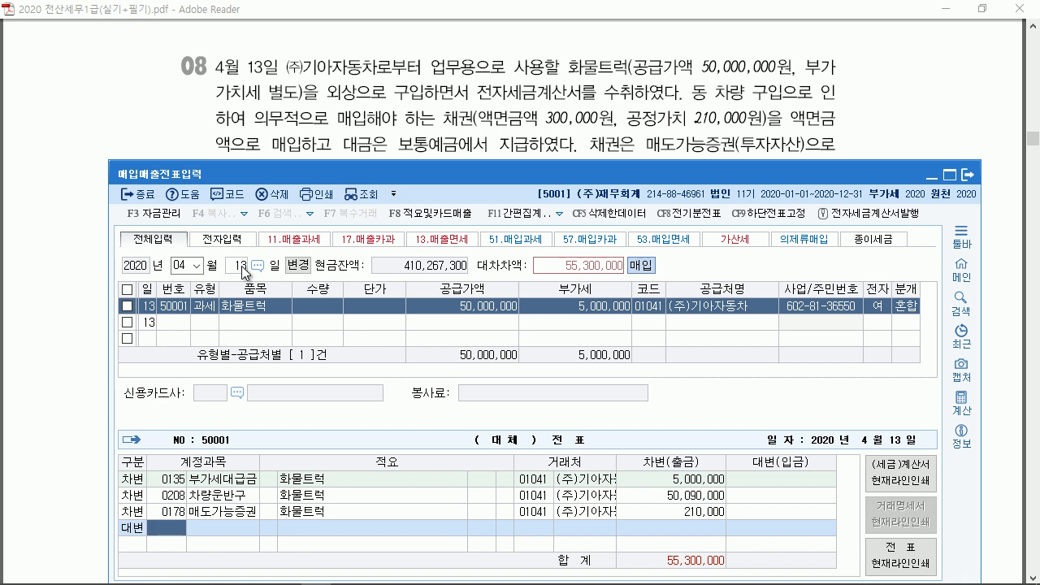
Add a credit line for account 0253 미지급금 with an amount of 55,000,000.
text(미지)
key(Return)
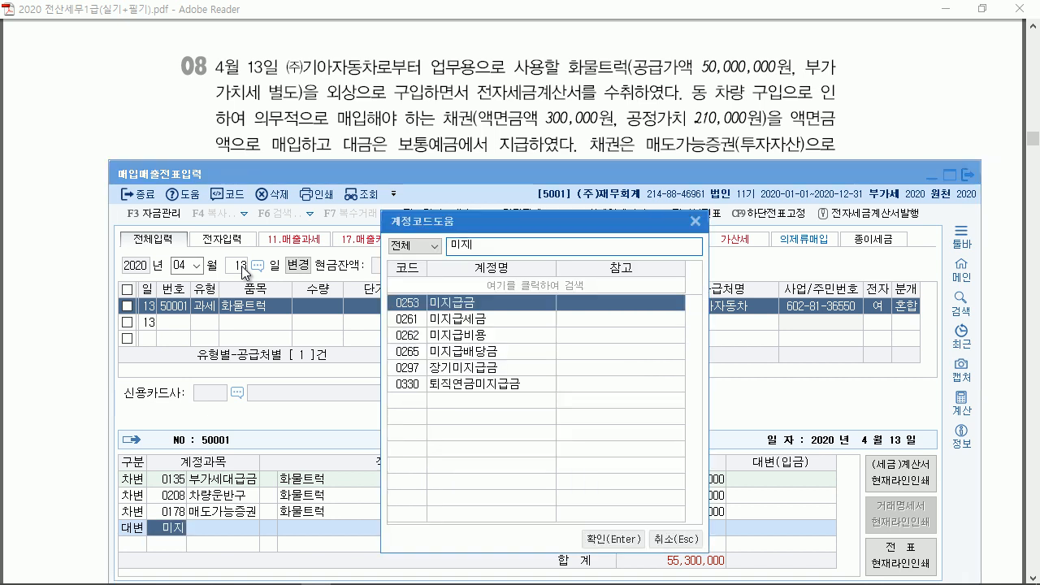
key(Return)
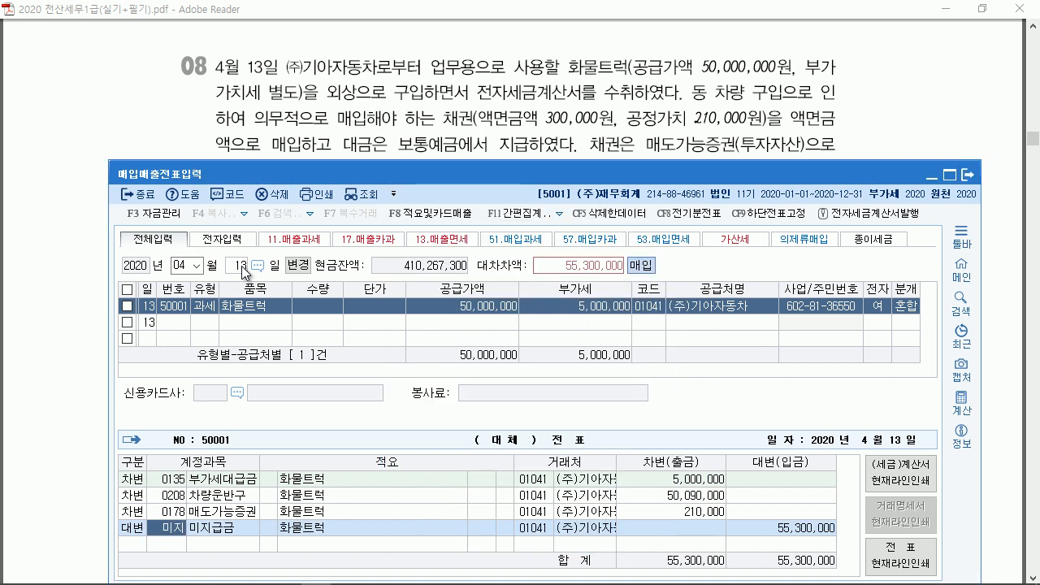
text(5)
key(Return)
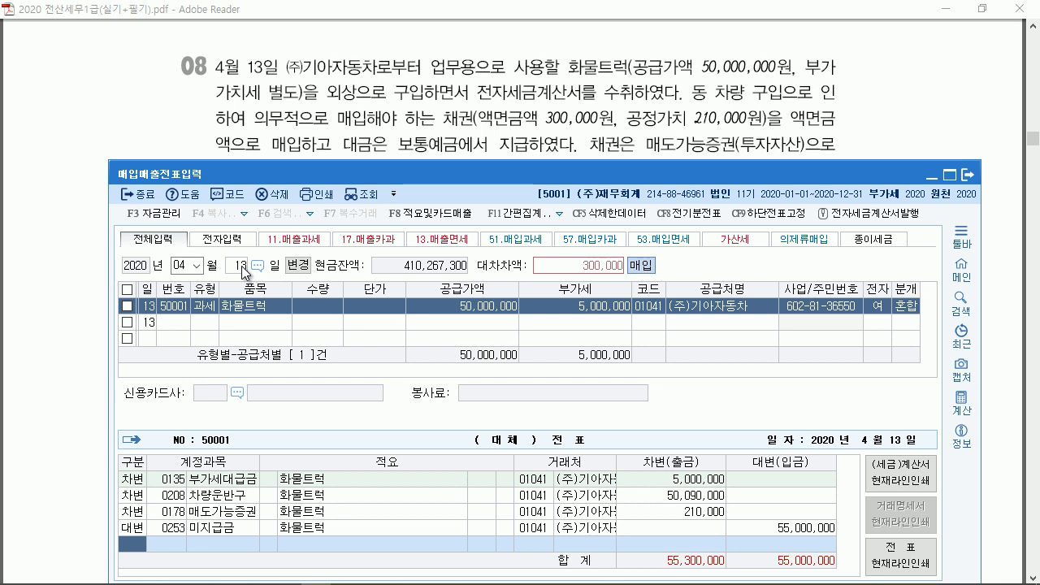
Add a credit line for account 0103 보통예금 with an amount of 300,000 to complete the April 13 voucher.
text(4)
key(Return)
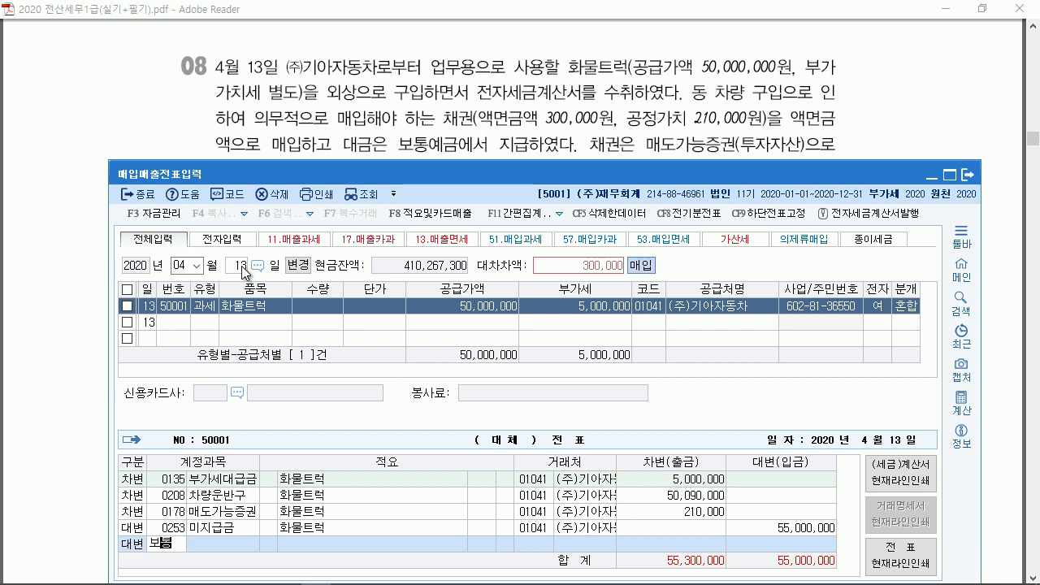
key(Return)
key(Return)
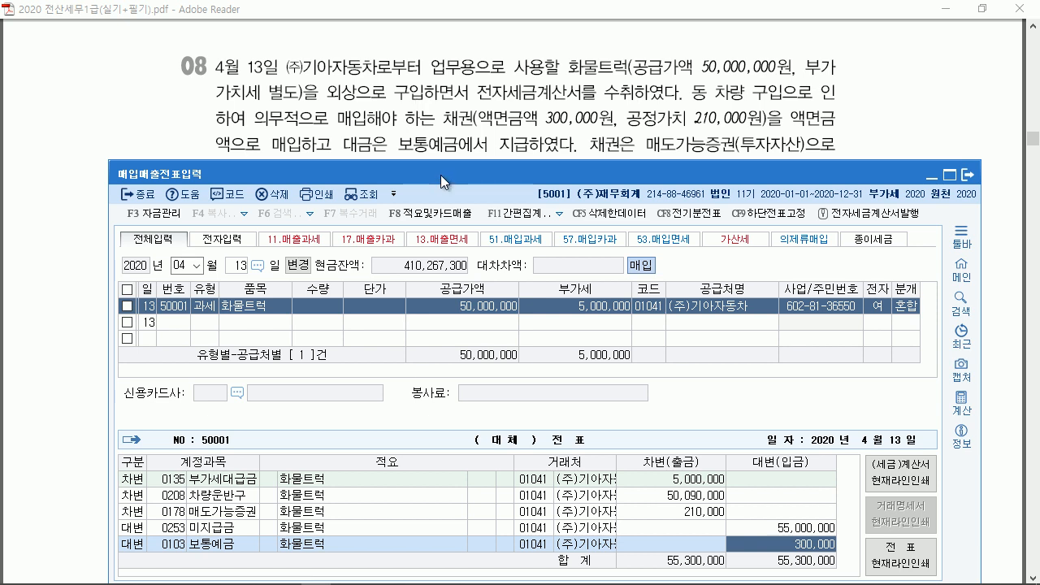
Mark the date, factory land transfer, law office, fee, 보통예금 and remaining payment in problem 09, and note 54.불공 (p304) above.
drag(440, 174, 446, 70)
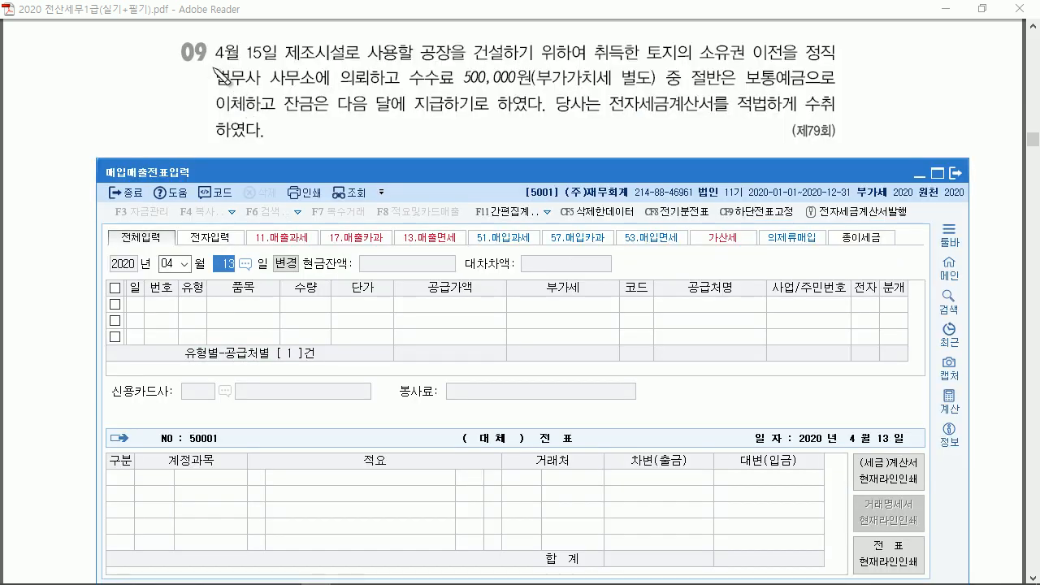
drag(260, 63, 265, 59)
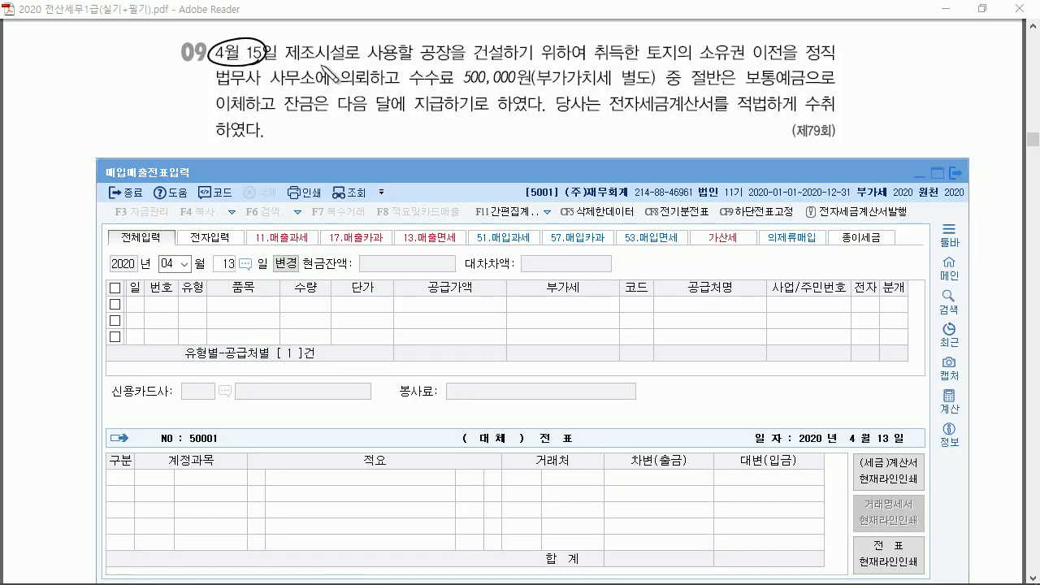
drag(424, 60, 511, 59)
drag(606, 63, 815, 60)
drag(217, 85, 329, 86)
drag(450, 86, 616, 85)
drag(721, 89, 800, 88)
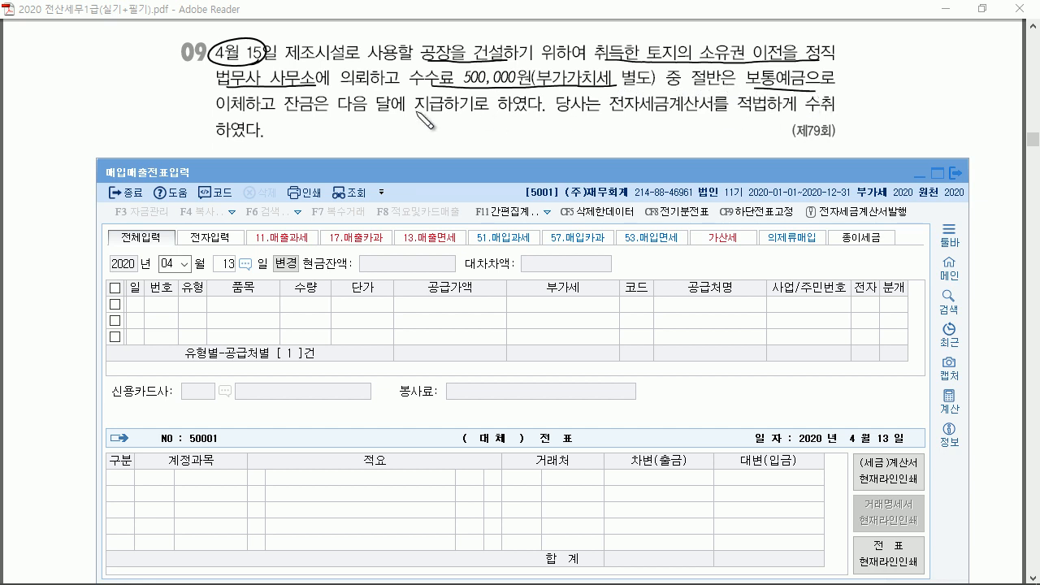
drag(286, 115, 374, 115)
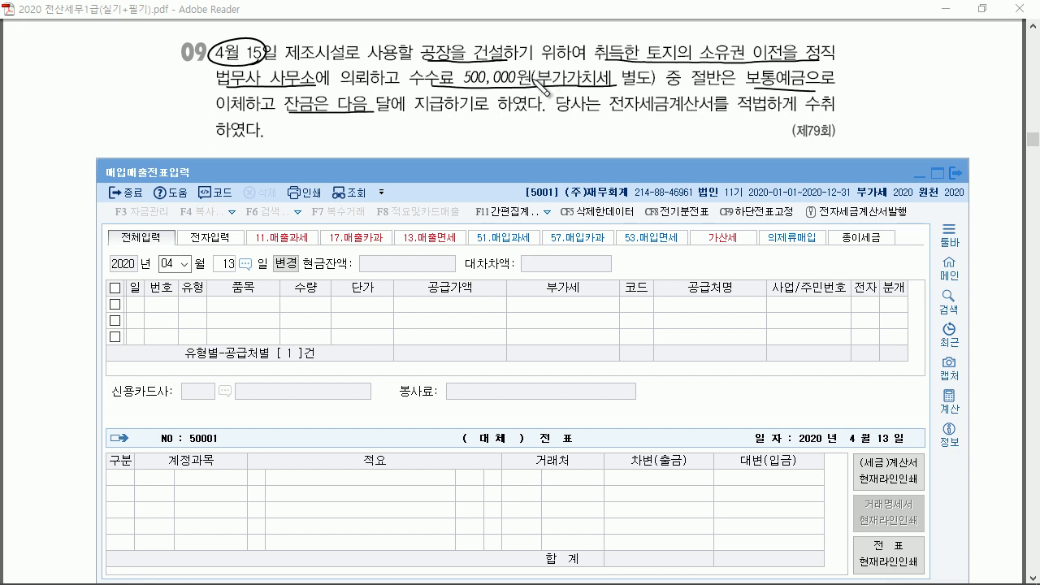
mouse_move(511, 24)
mouse_down()
mouse_move(603, 31)
mouse_move(597, 47)
mouse_up()
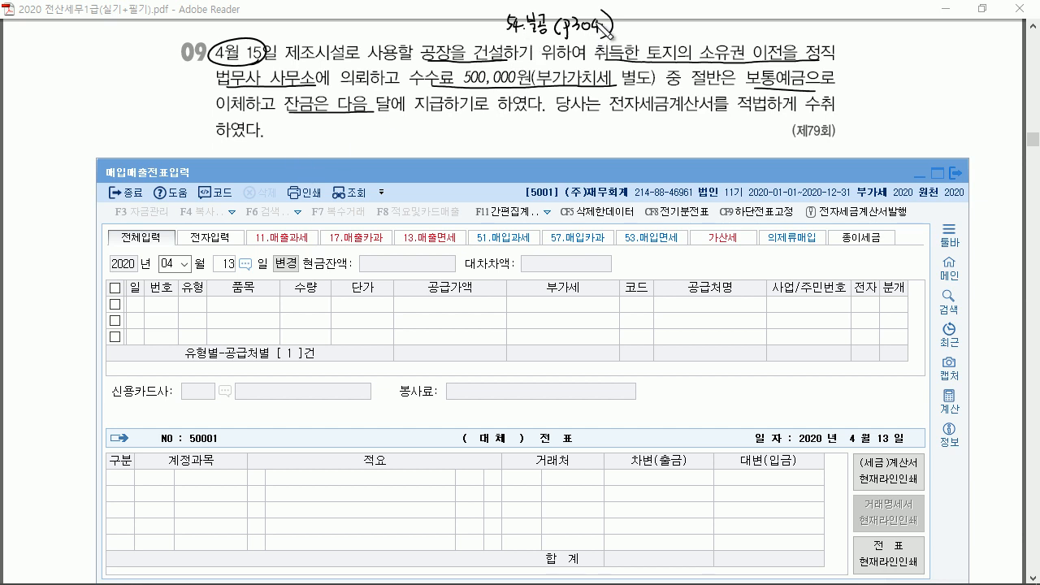
mouse_move(607, 28)
mouse_down()
mouse_move(597, 37)
mouse_move(601, 23)
mouse_up()
Clear the pen marks and start a purchase entry dated April 15 with type 54 (불공).
key(Escape)
click(225, 264)
text(15)
key(Return)
text(54)
key(Return)
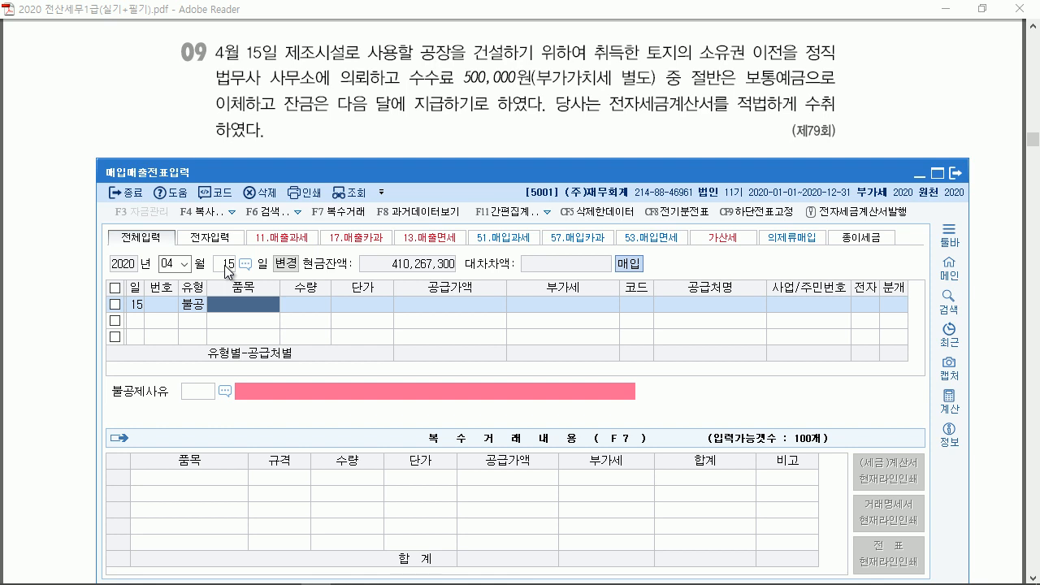
Set the April 15 purchase item to 수수료 and the supply amount to 500,000.
text(토)
text(수료)
key(Return)
key(Return)
key(Return)
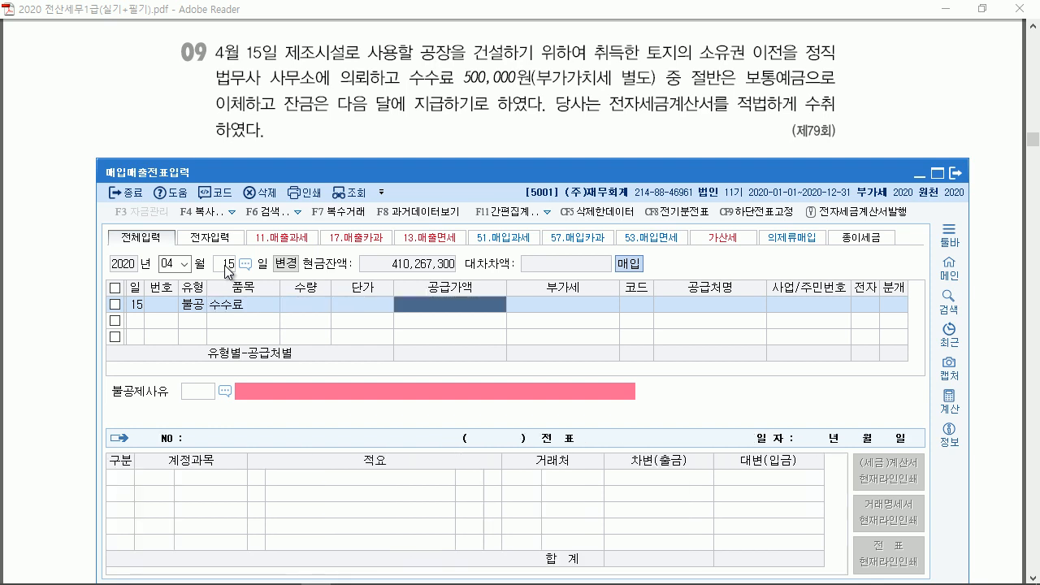
text(50)
key(Return)
key(Return)
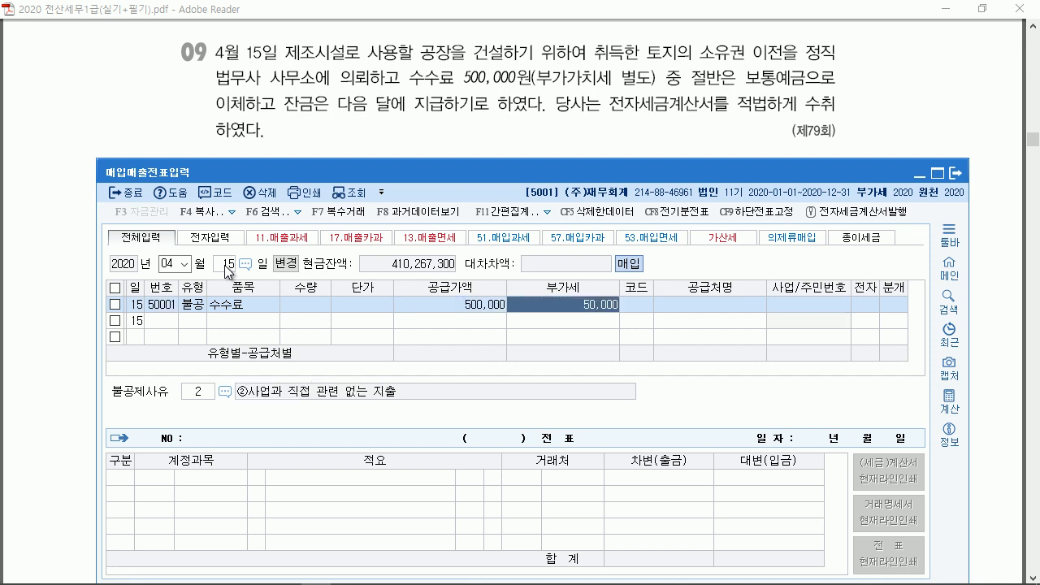
Set the supplier to 정직법무사 and mark the April 15 invoice as electronic (여).
text(정직)
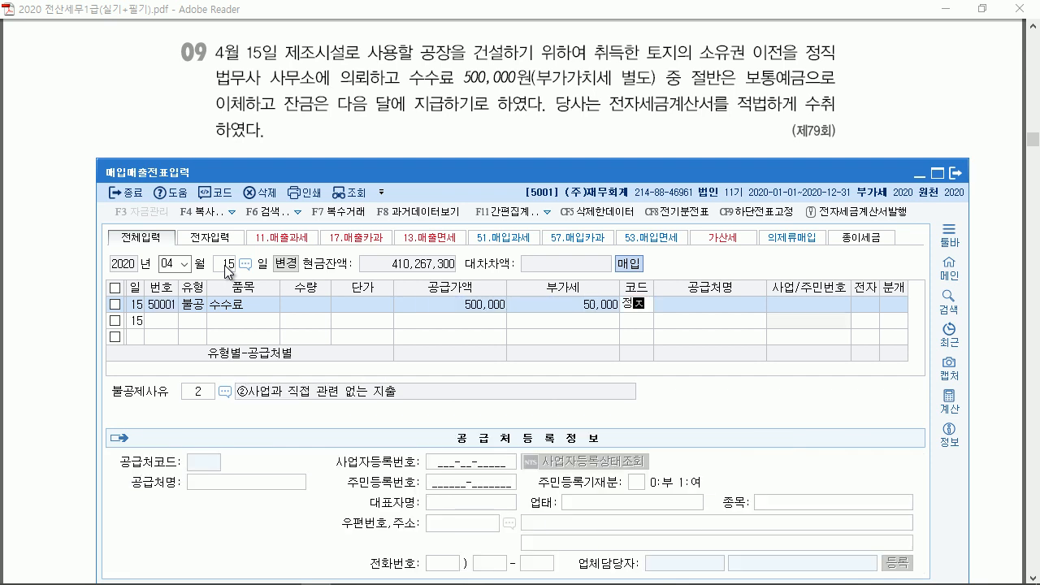
key(Return)
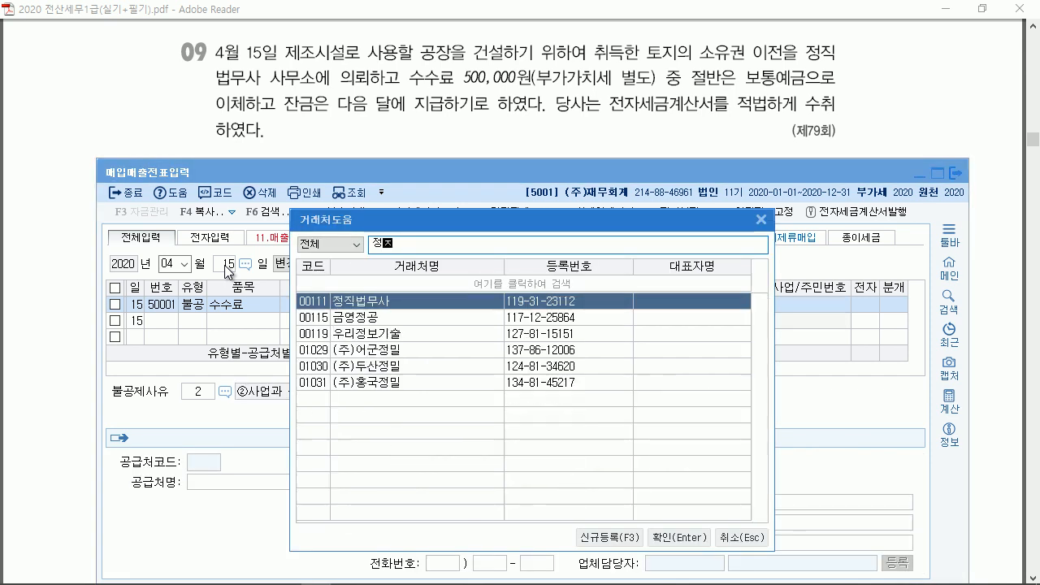
key(Return)
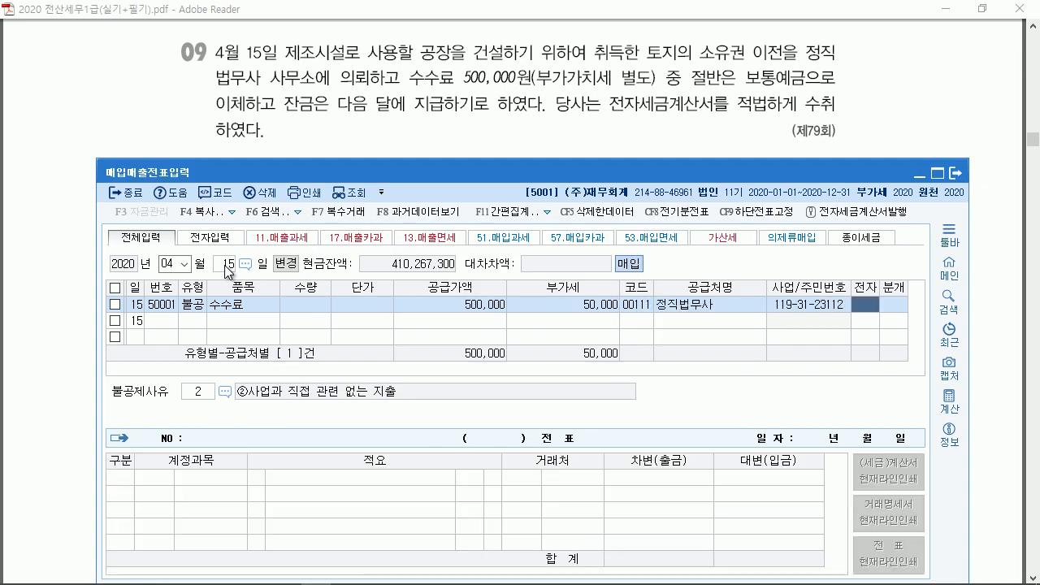
text(1)
key(Return)
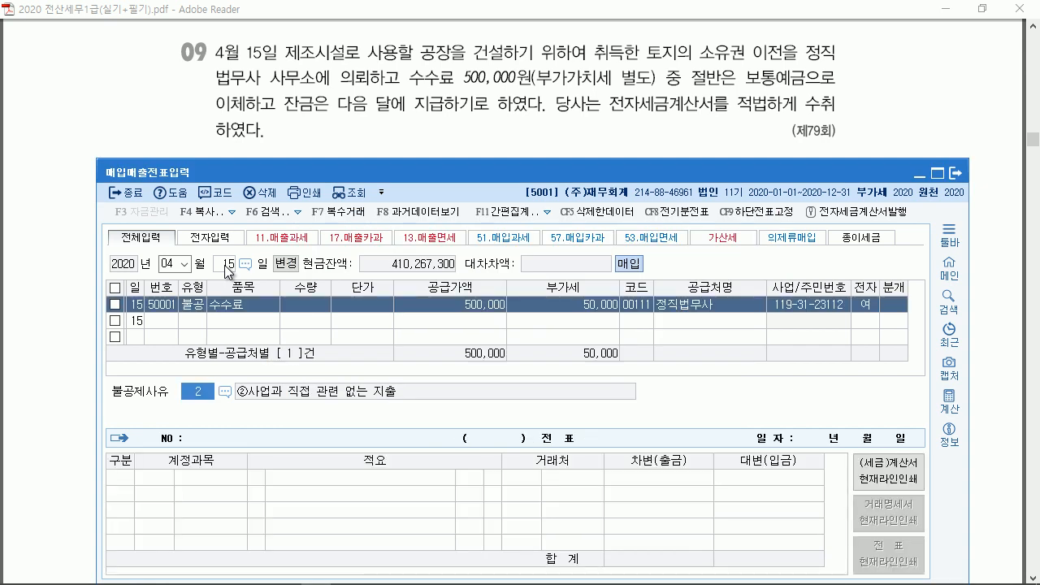
Set the non-deductible reason (불공제사유) to 6, 토지의 자본적 지출 관련.
key(F2)
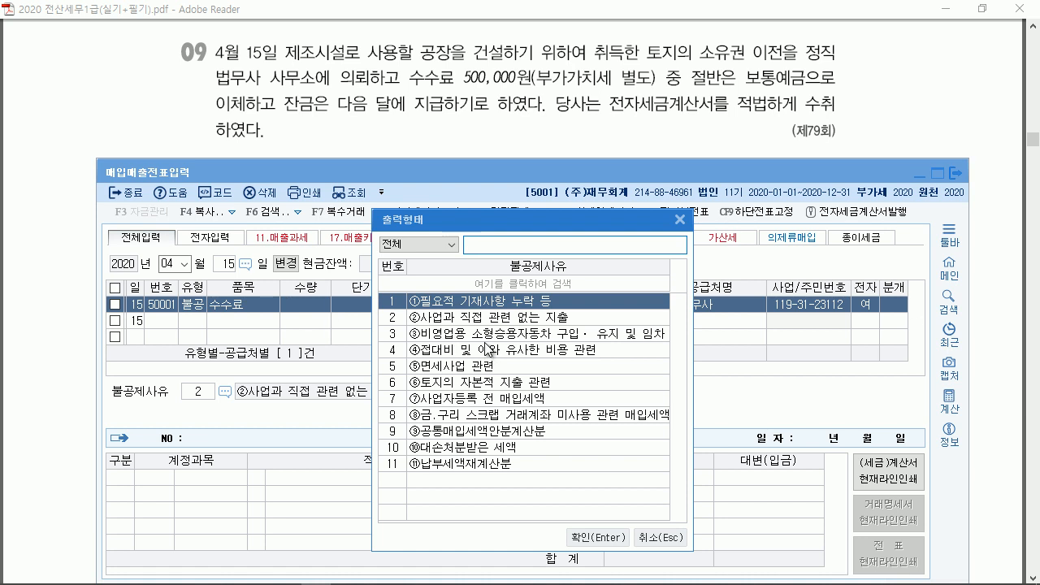
click(484, 383)
key(Return)
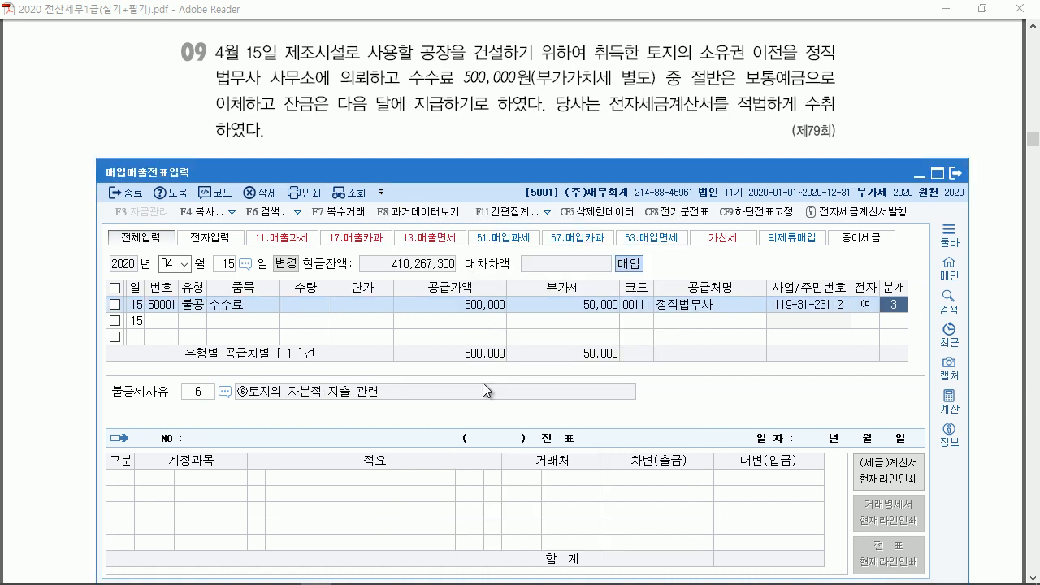
Choose 혼합 as the journal type and change the debit line's account to 0201 토지.
text(3)
key(Return)
text(토지)
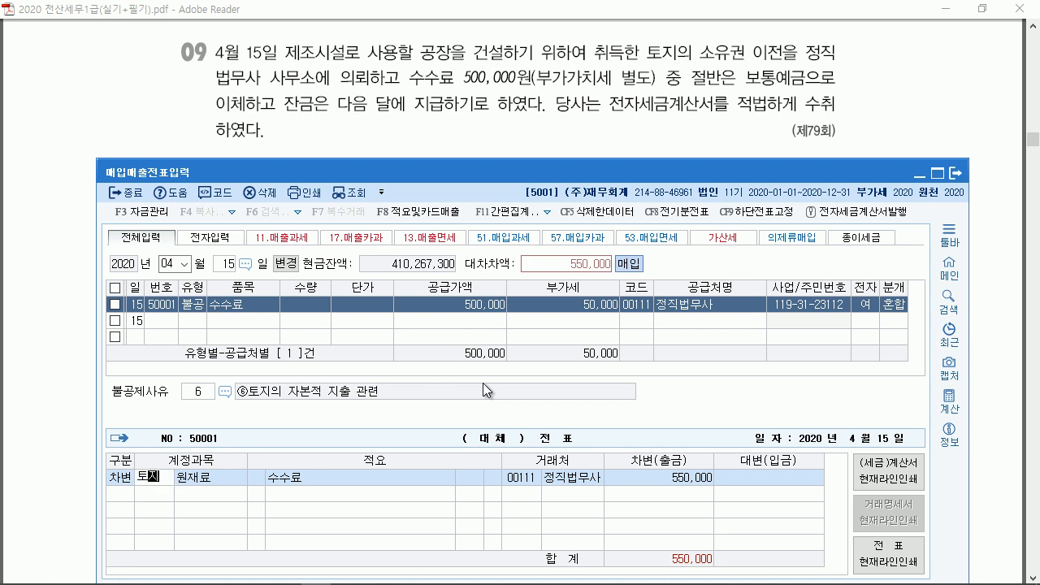
key(Return)
key(Return)
key(Return)
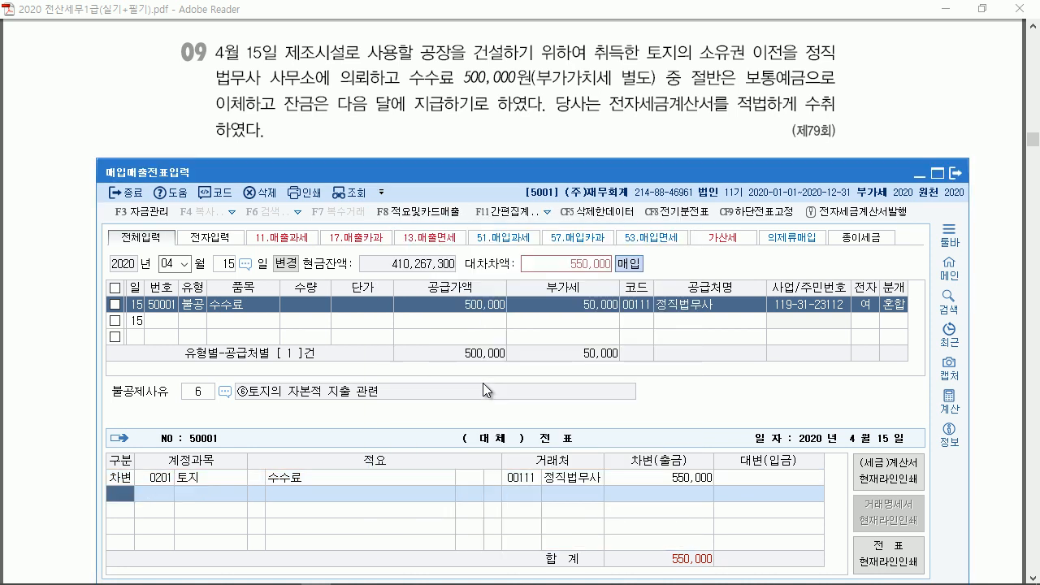
Add a credit line for account 0103 보통예금 with an amount of 275,000.
text(4)
key(Return)
text(보통)
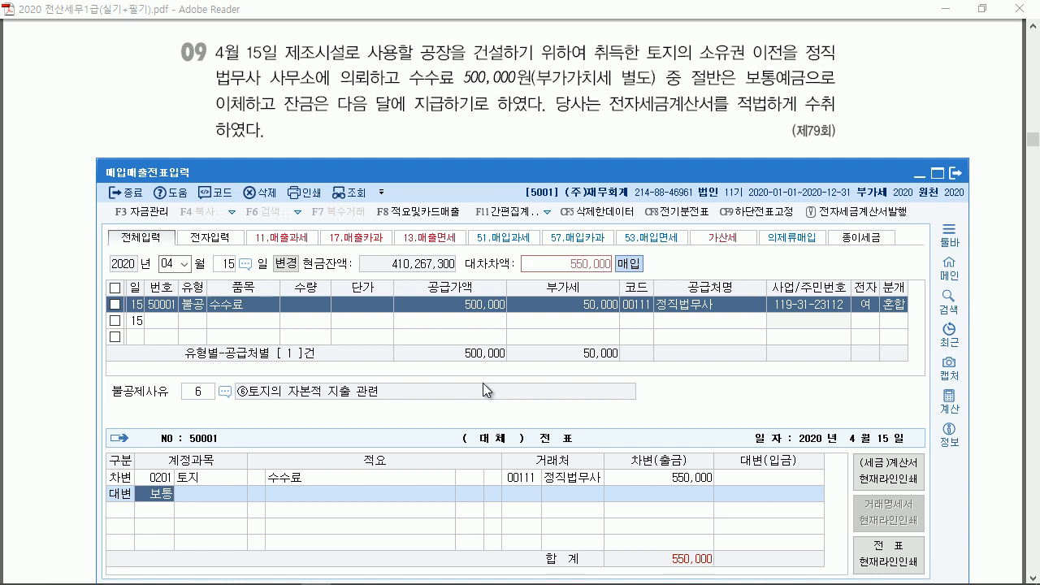
key(Return)
key(Return)
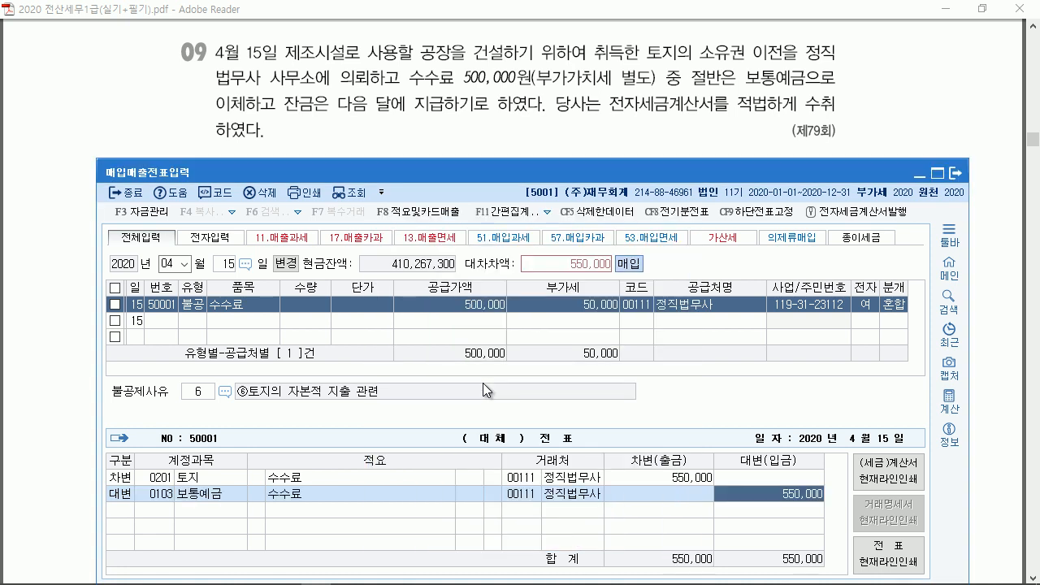
text(275000)
key(Return)
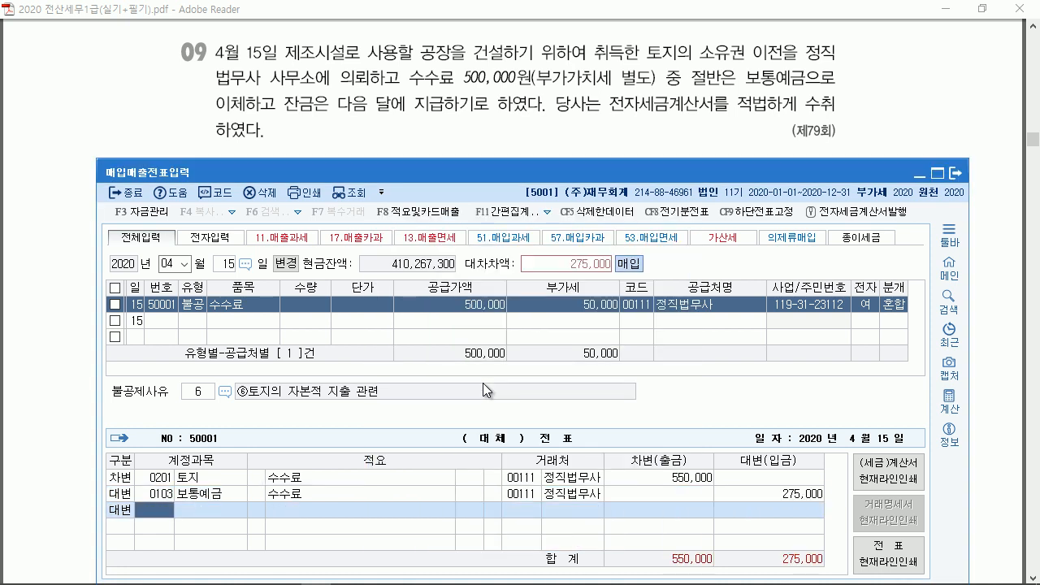
Complete the April 15 voucher with a credit line for 미지급금 covering the remaining 275,000.
text(미지)
key(Return)
key(Return)
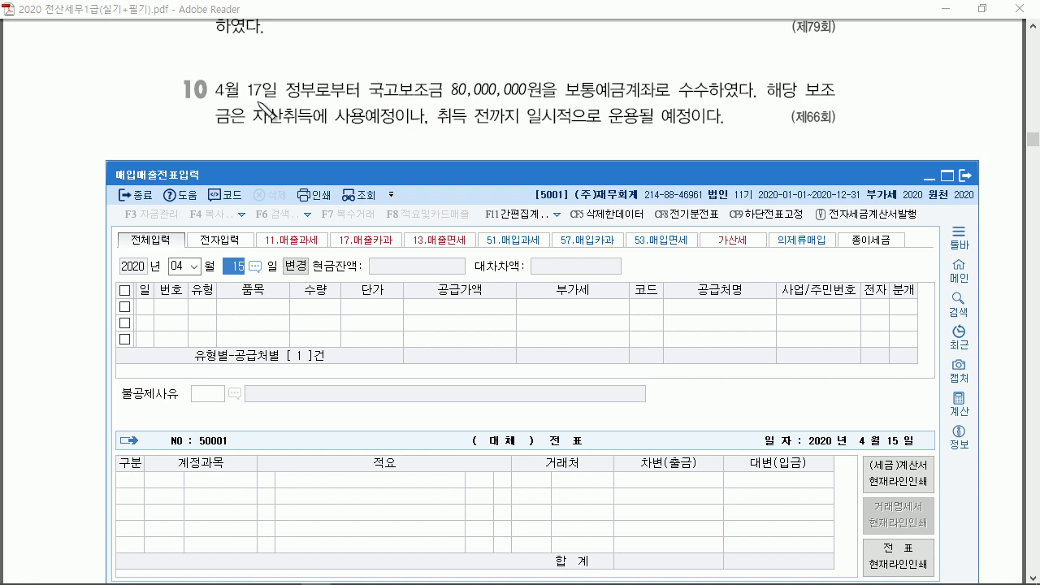
Mark the date, grant amount and 보통예금 receipt in problem 10, and note 정부보조금 above 국고보조금.
drag(244, 103, 270, 79)
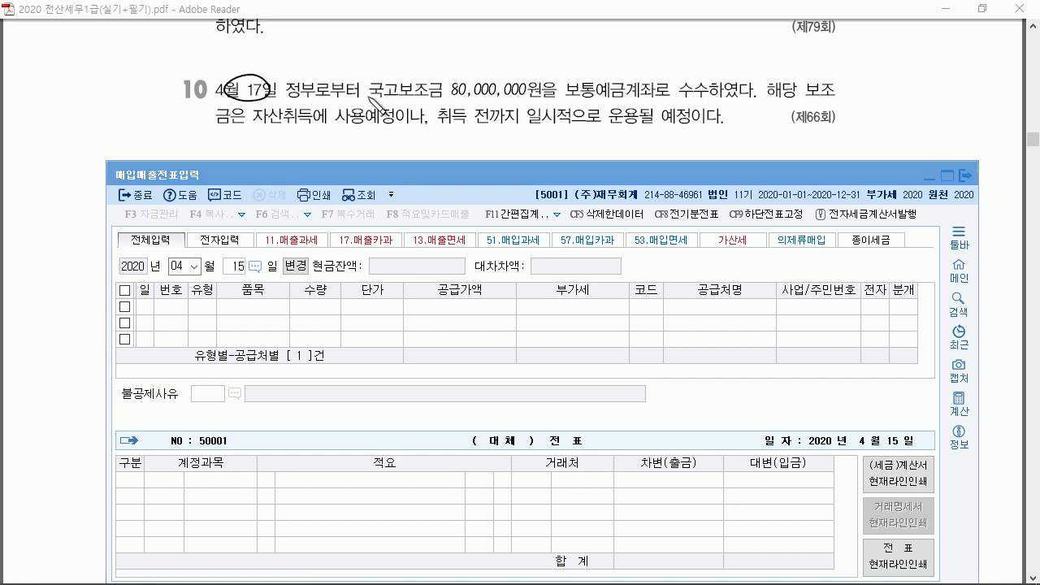
drag(370, 99, 707, 99)
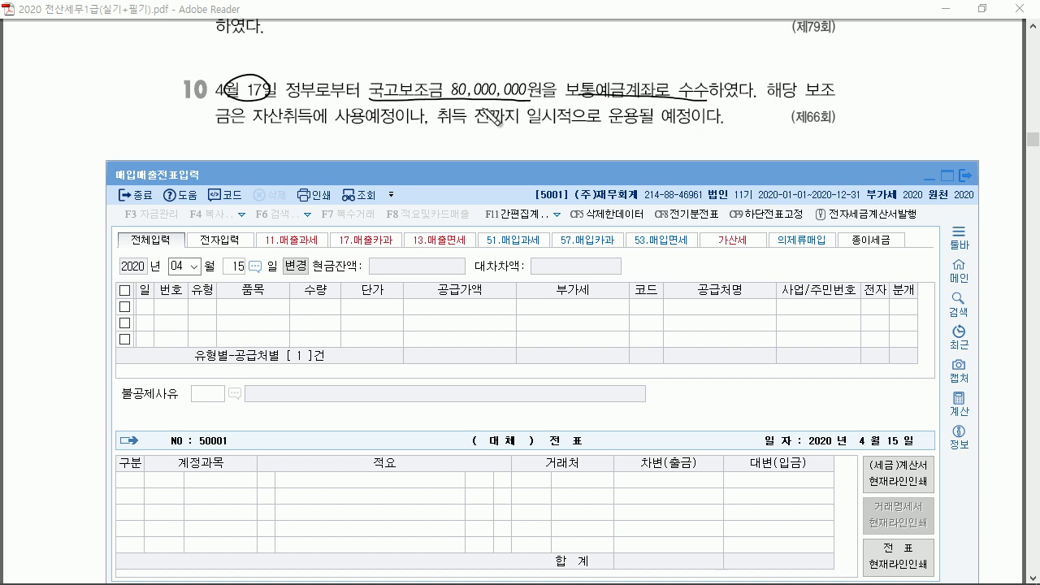
mouse_move(420, 99)
mouse_down()
mouse_move(392, 76)
mouse_move(446, 97)
mouse_up()
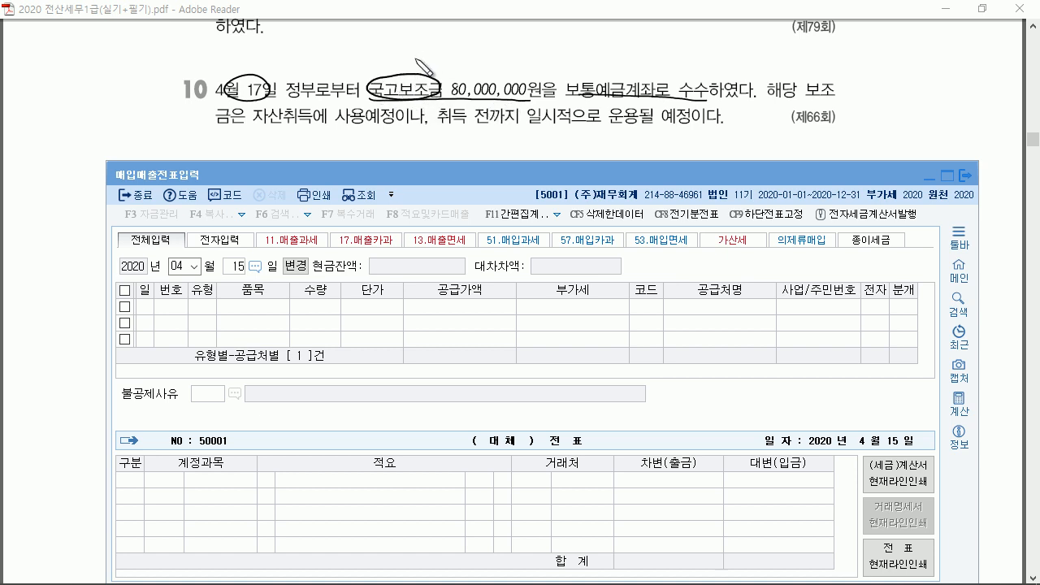
drag(409, 52, 464, 50)
drag(455, 54, 461, 58)
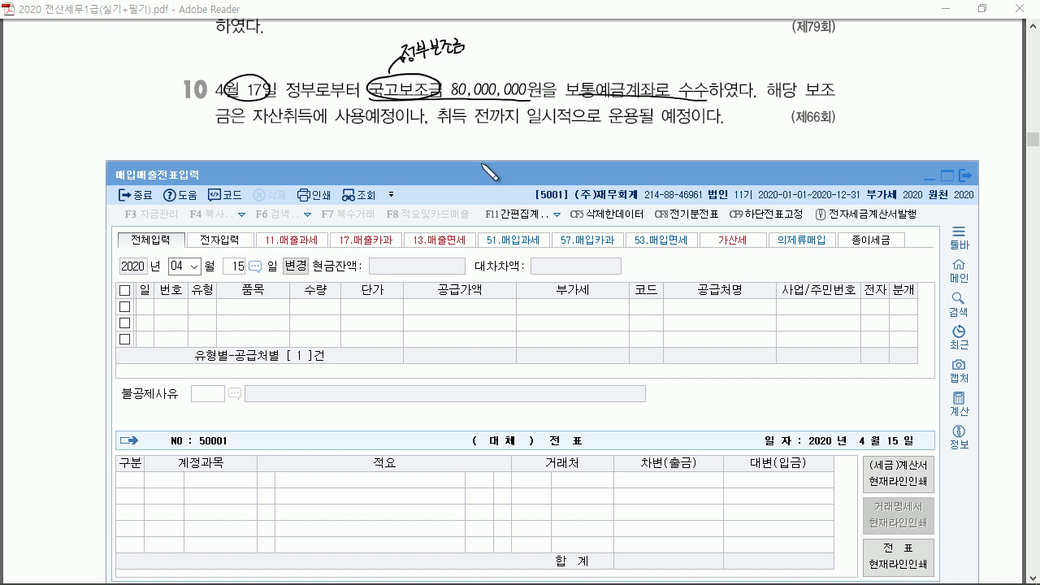
Clear the pen marks, switch from 매입매출전표입력 to the 일반전표입력 window and place it below problem 10.
key(Escape)
click(927, 175)
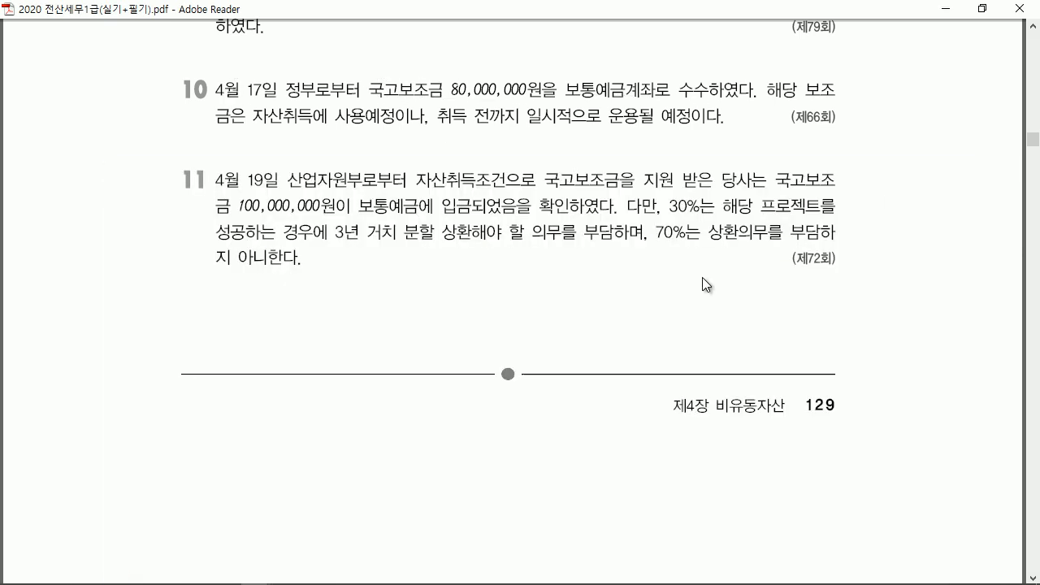
click(315, 573)
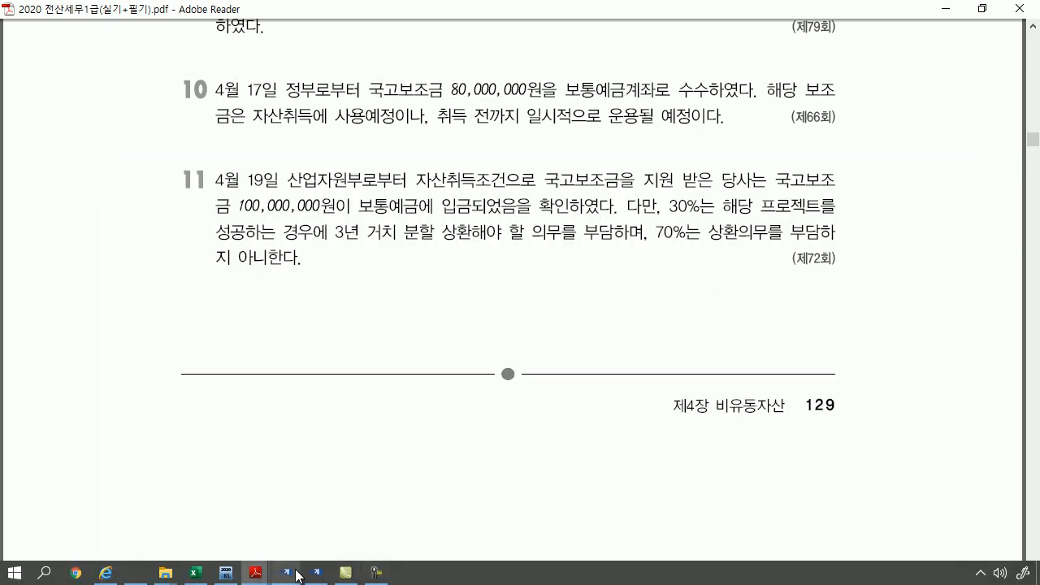
drag(430, 339, 411, 162)
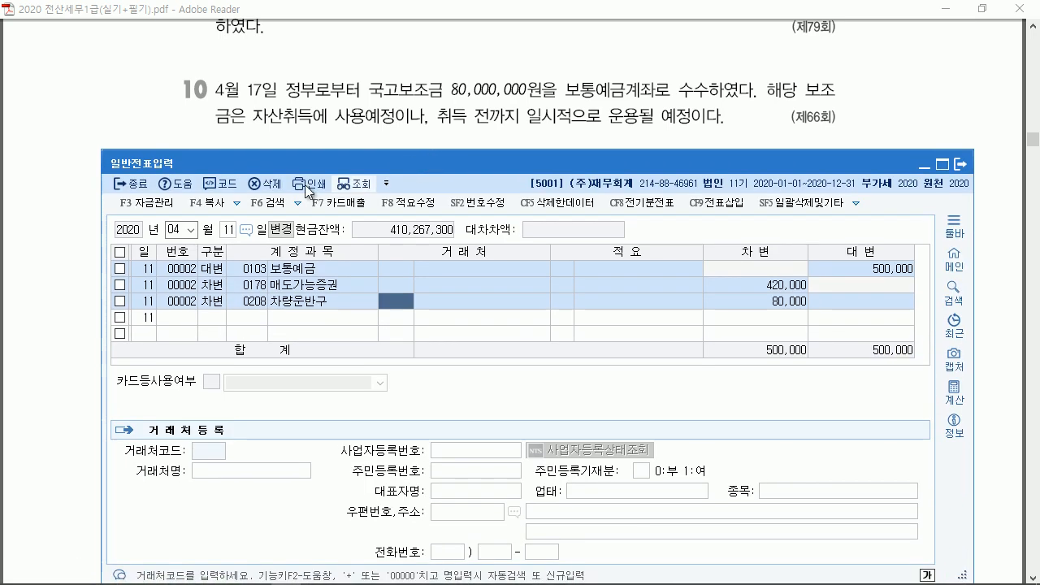
Start the April 17 general voucher with a debit line of 80,000,000 to account 0103 보통예금.
click(230, 231)
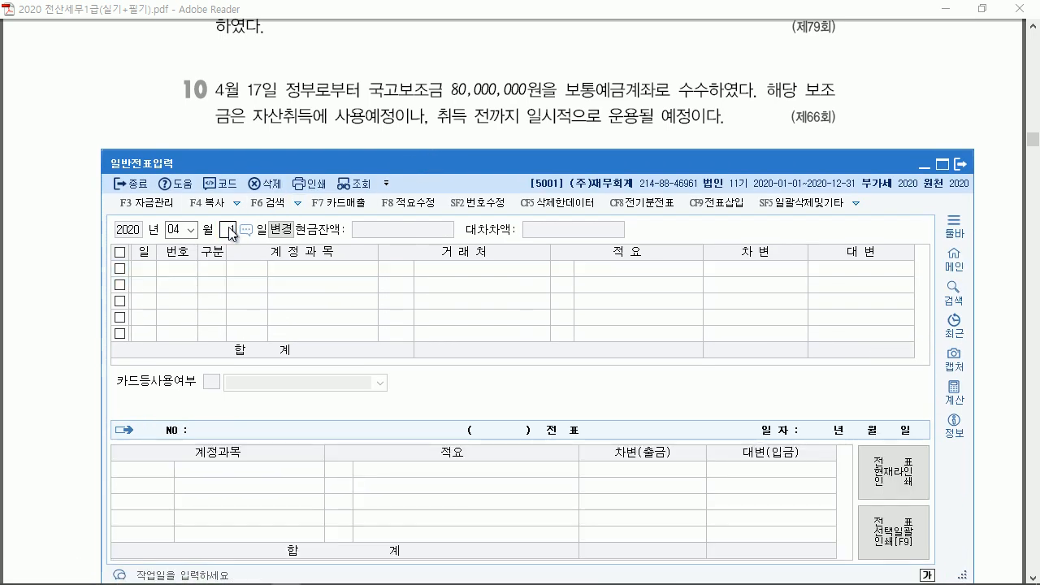
text(17)
key(Return)
text(3)
key(Return)
text(보통)
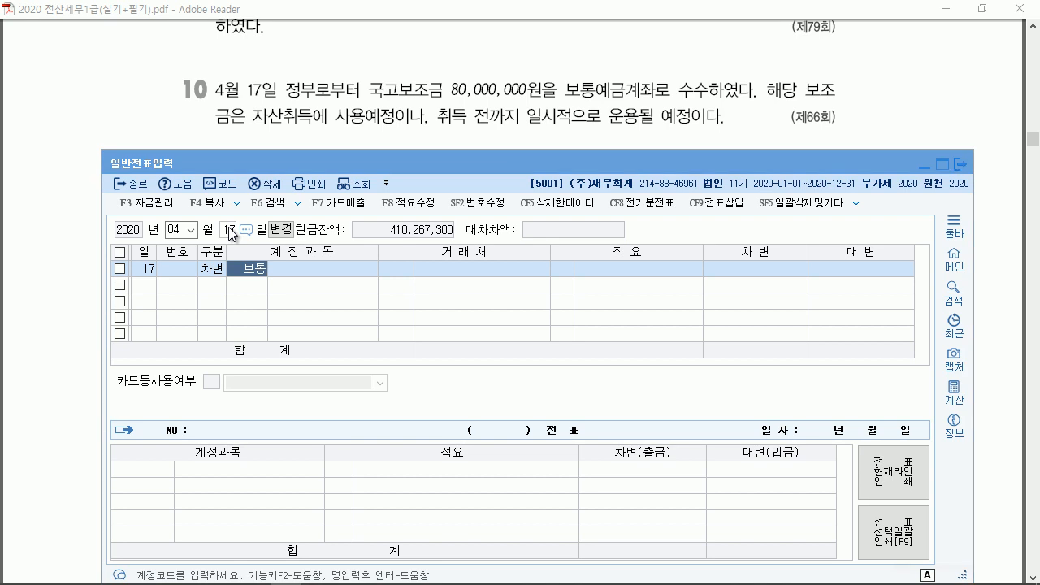
key(Return)
key(Return)
key(Return)
key(Return)
text(80,000,000)
key(Return)
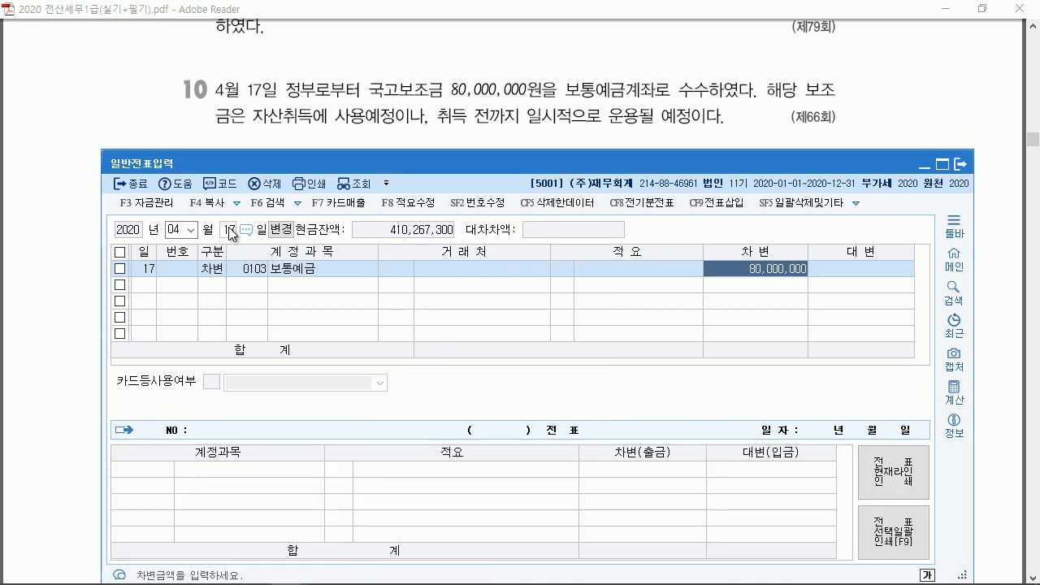
Add a credit line to the April 17 voucher using account 0129 국고보조금, the one tied to 보통예금.
text(4)
key(Return)
text(국고)
key(Return)
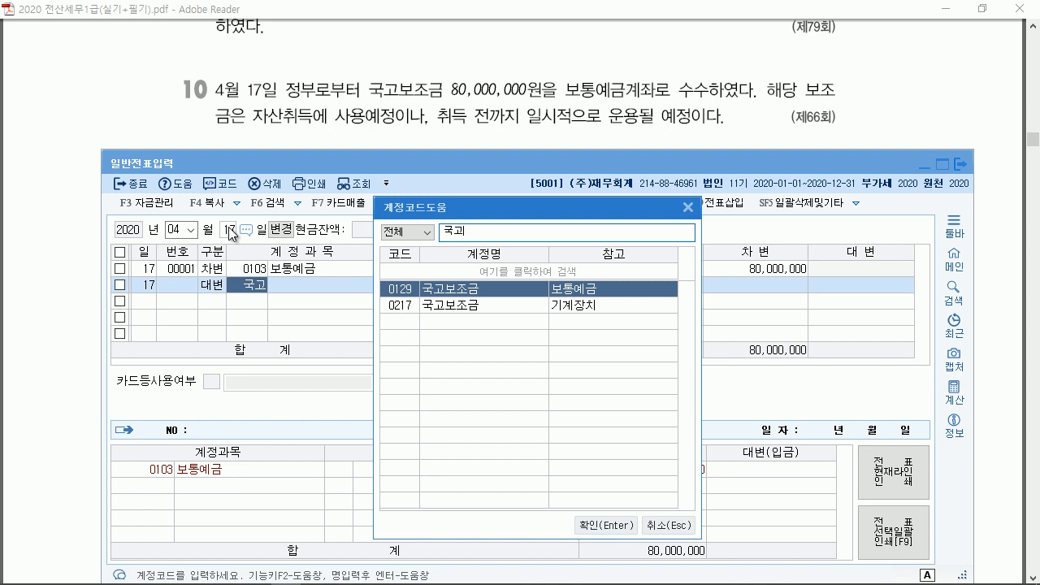
key(Return)
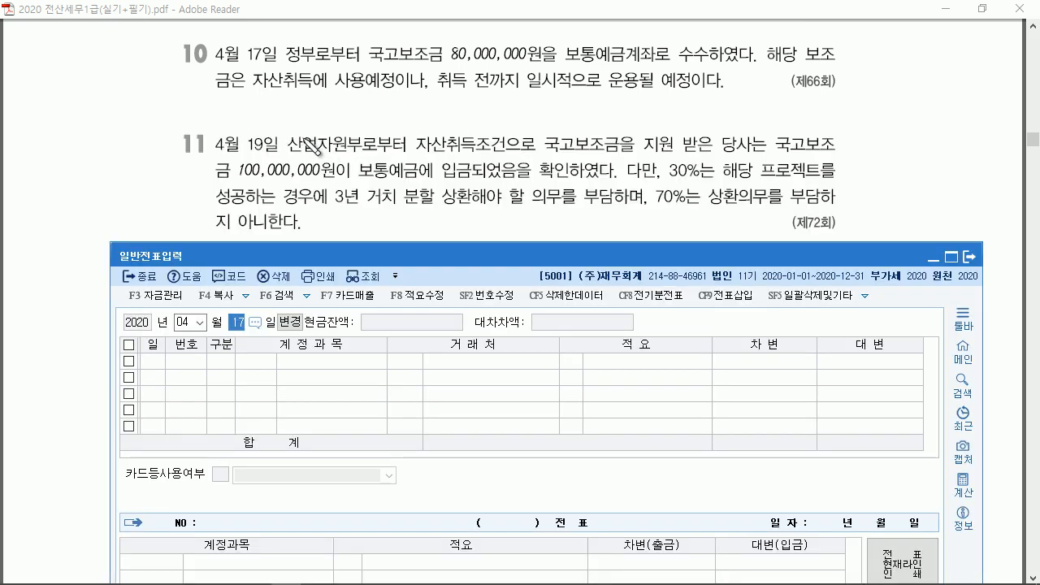
Mark problem 11's date, 100,000,000 deposit and 30%/70% repayment conditions, and note 30,000,000 장기차입금 under the repayment obligation.
mouse_move(272, 155)
mouse_down()
mouse_move(236, 134)
mouse_move(279, 142)
mouse_up()
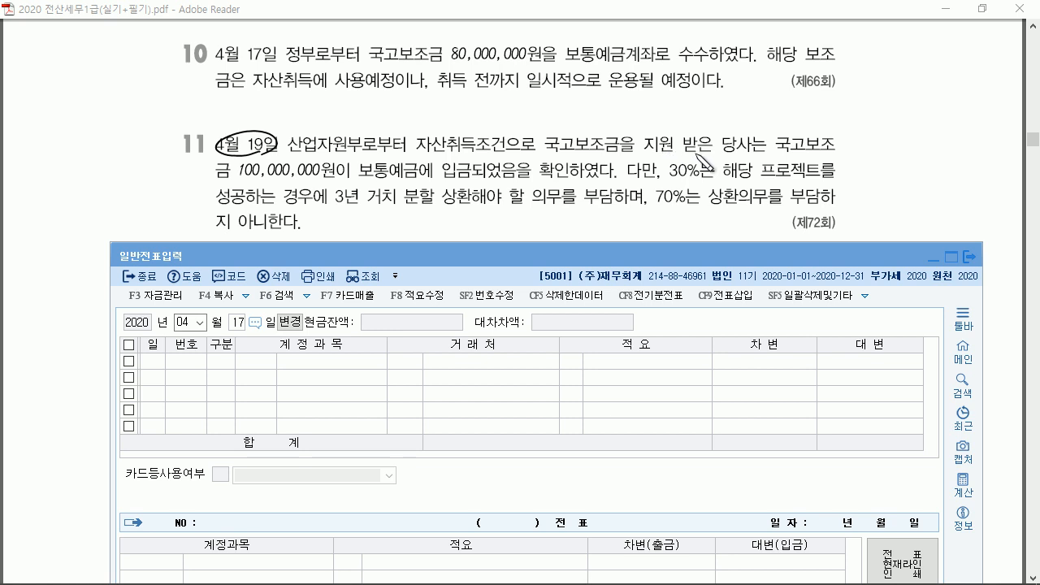
drag(247, 178, 537, 175)
drag(684, 183, 824, 186)
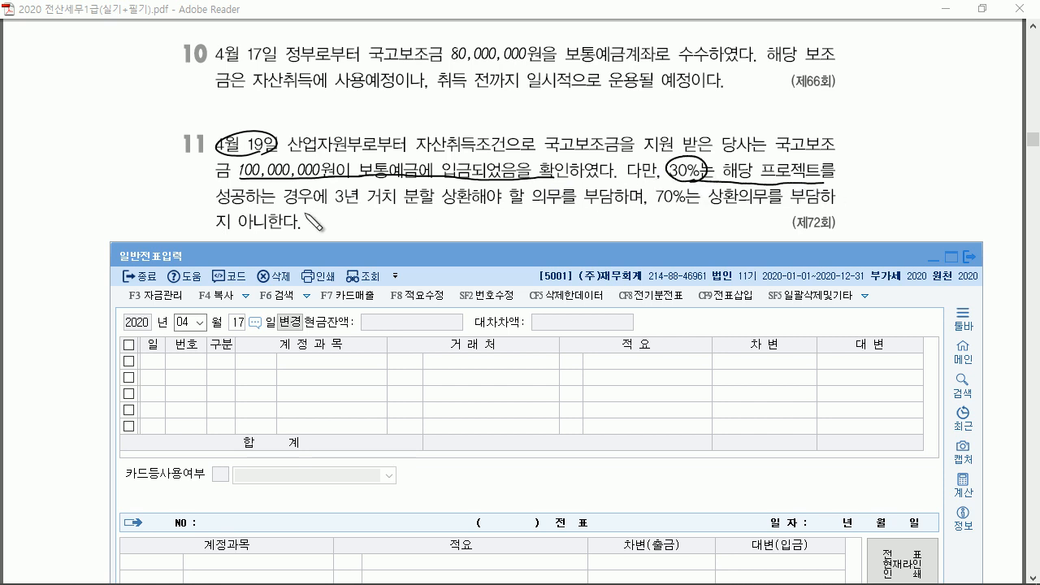
drag(233, 206, 561, 204)
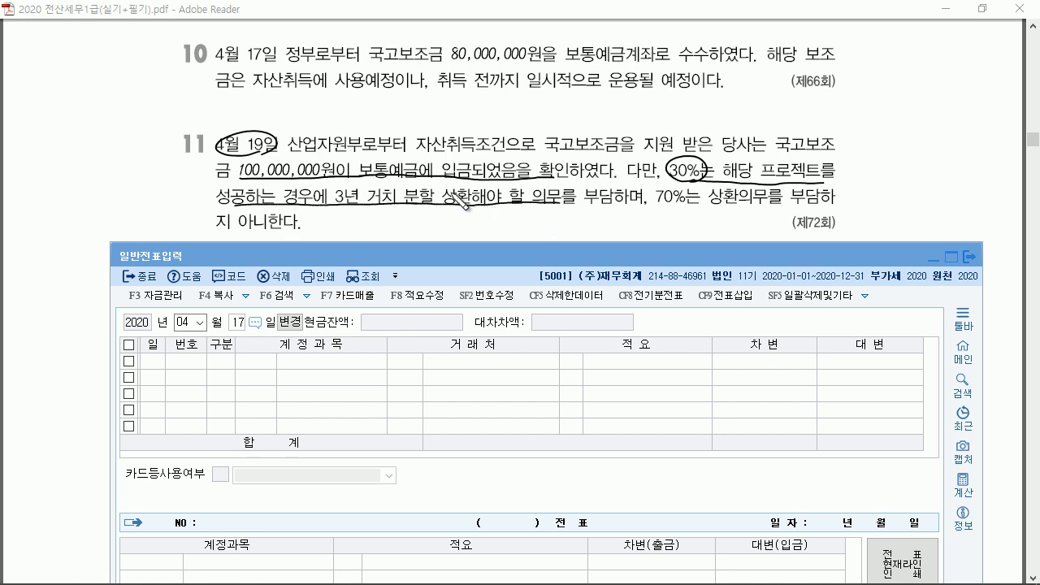
drag(458, 210, 603, 221)
drag(678, 203, 784, 202)
drag(222, 232, 288, 228)
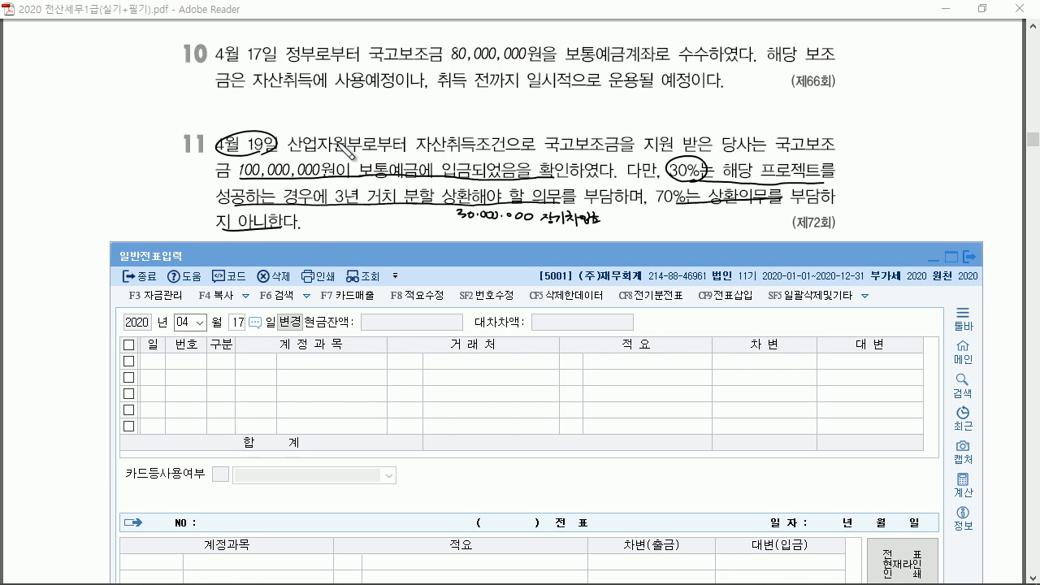
Start the April 19 general voucher with a debit line of 100,000,000 to account 0103 보통예금.
click(240, 325)
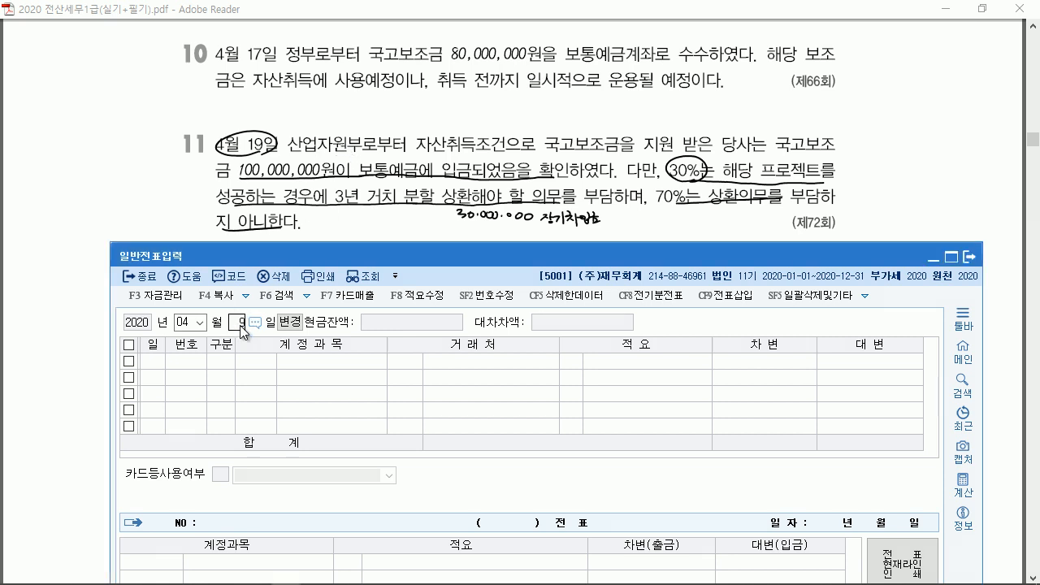
text(19)
key(Return)
text(3보통)
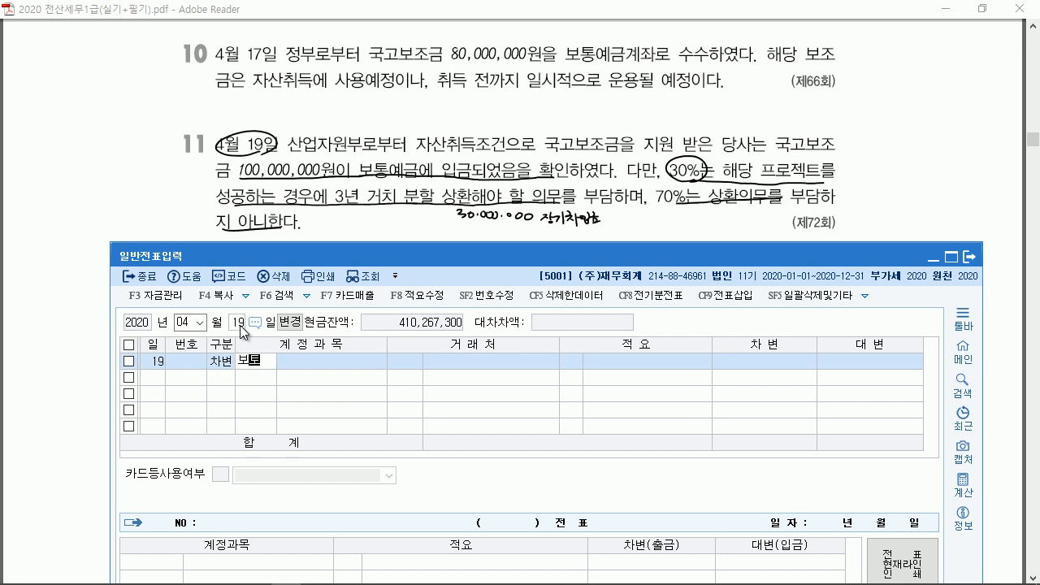
key(Return)
key(Return)
key(Return)
key(Return)
text(1)
key(Return)
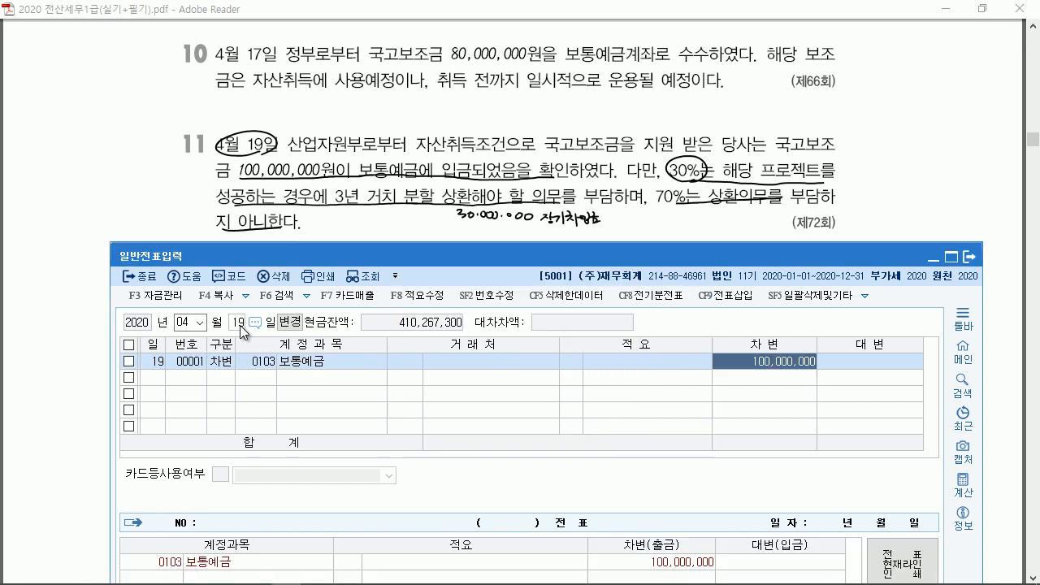
Add a credit line to the April 19 voucher using account 0293 장기차입금.
text(ㅈㅇ)
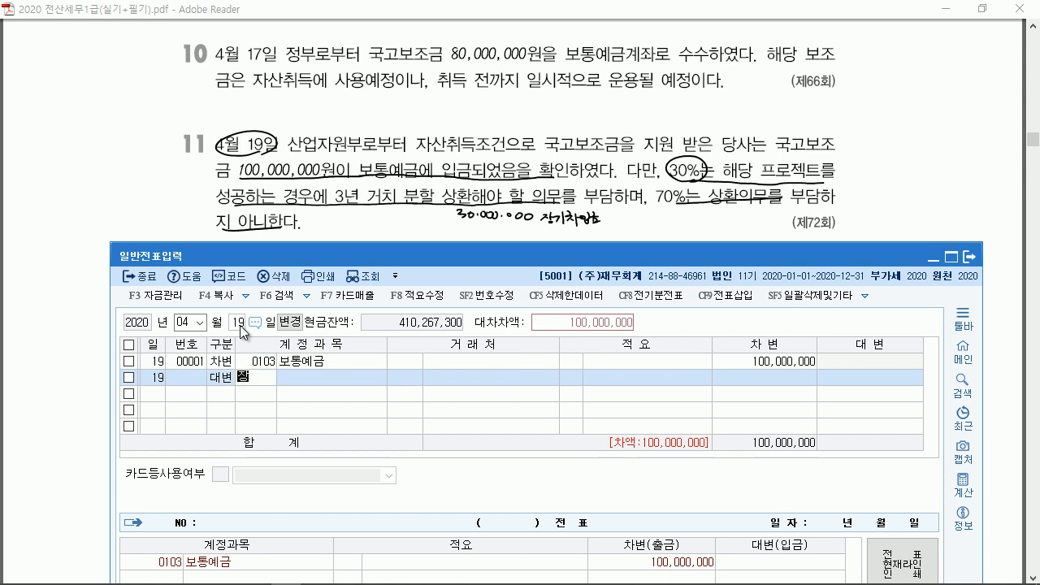
text(장기)
key(Return)
key(Down)
key(Down)
key(Down)
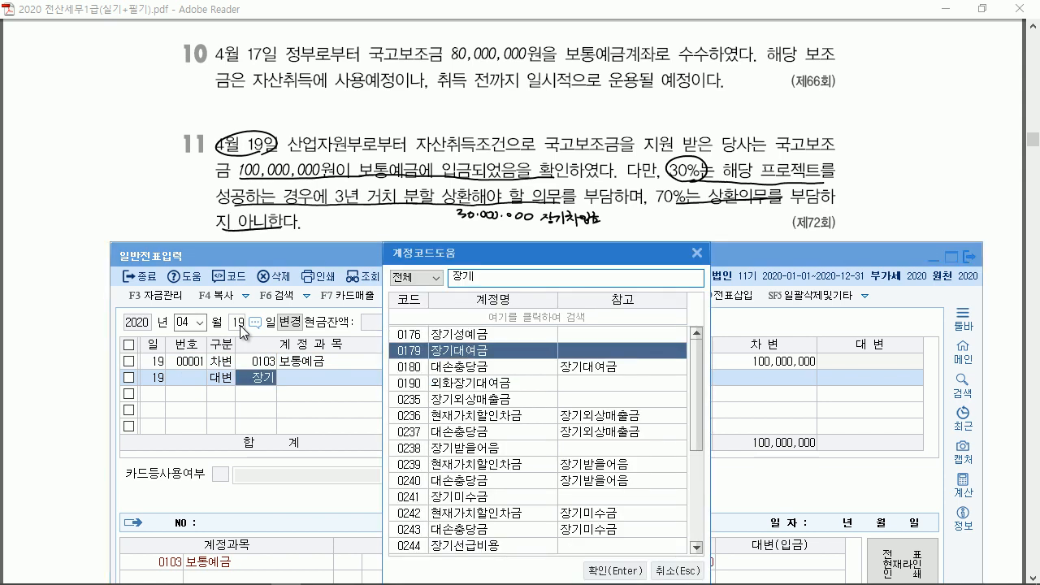
text(차)
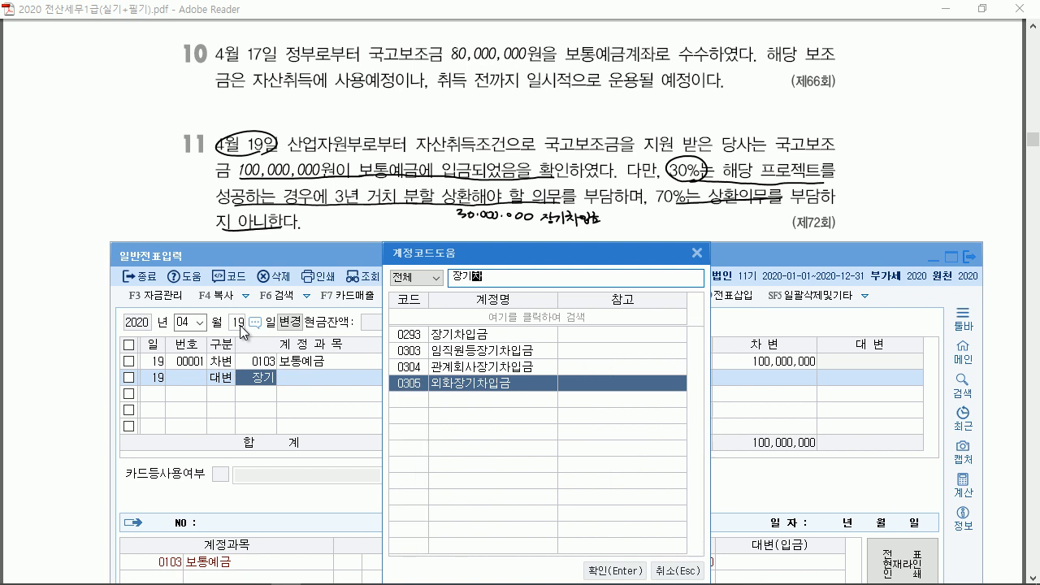
key(Up)
key(Up)
key(Up)
key(Return)
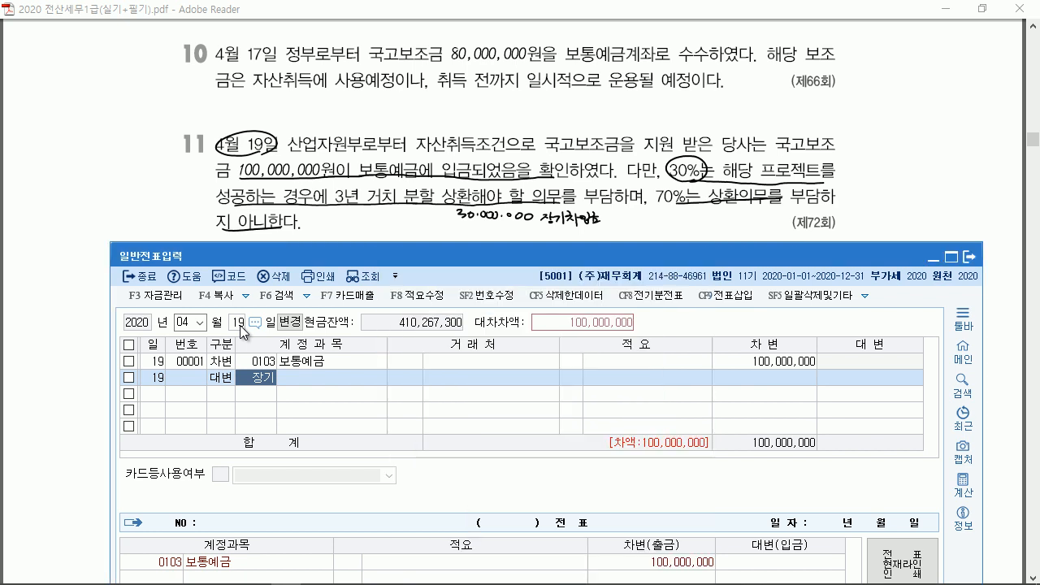
Set the 장기차입금 line's counterparty to 00109 산업자원부 and its credit amount to 30,000,000.
text(산업)
key(Return)
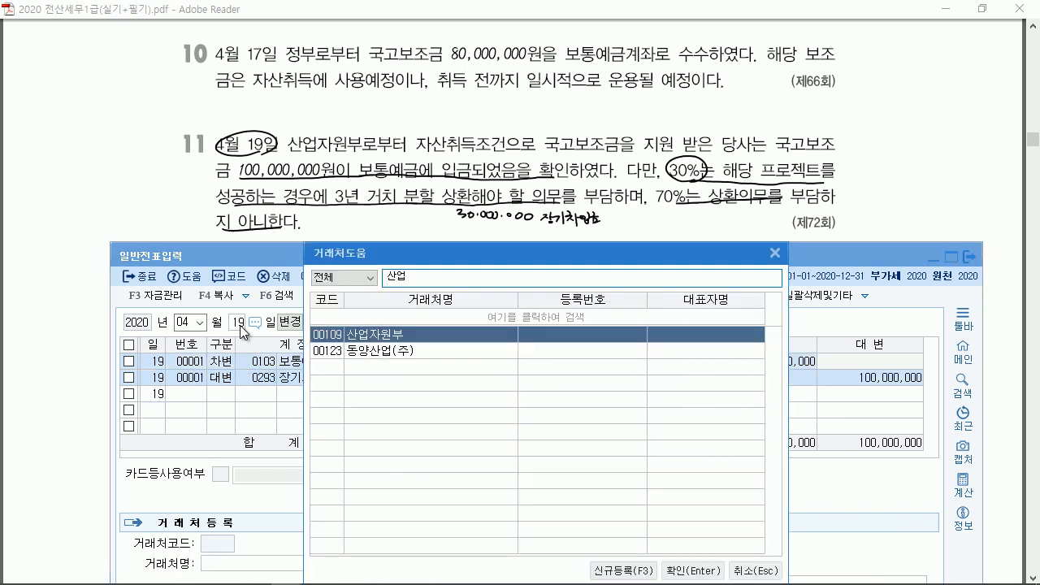
key(Return)
key(Return)
key(Return)
text(3,000,000)
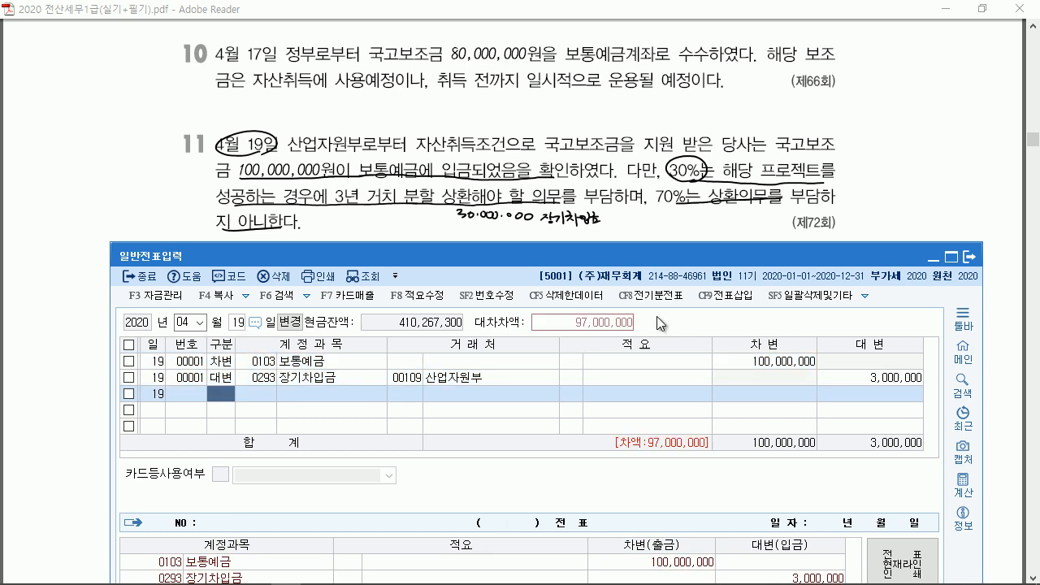
click(888, 379)
text(30000000)
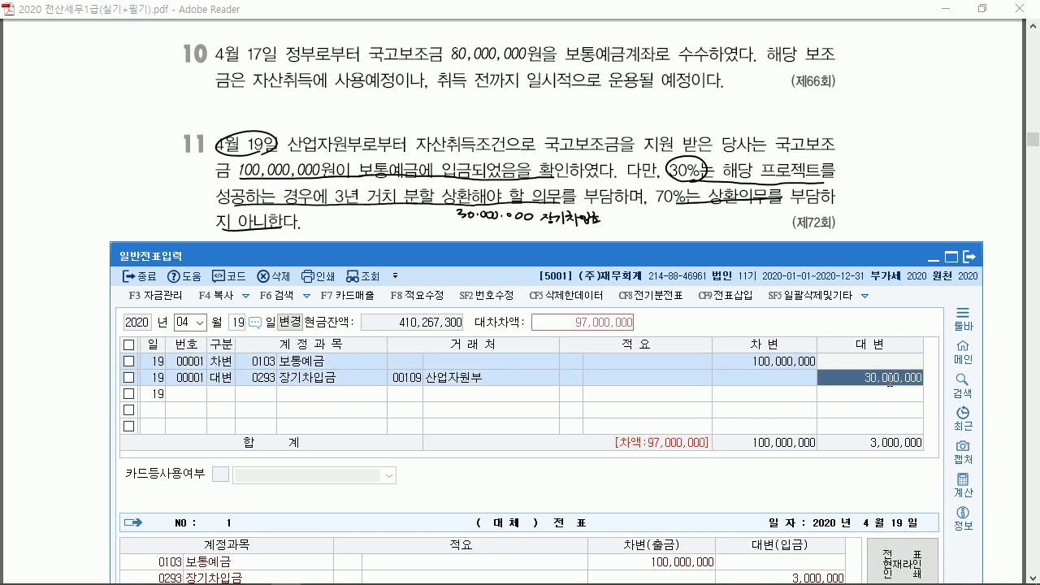
key(Return)
Complete the April 19 voucher with a credit line for 국고보조금 covering the remaining 70,000,000.
text(4ㄱ)
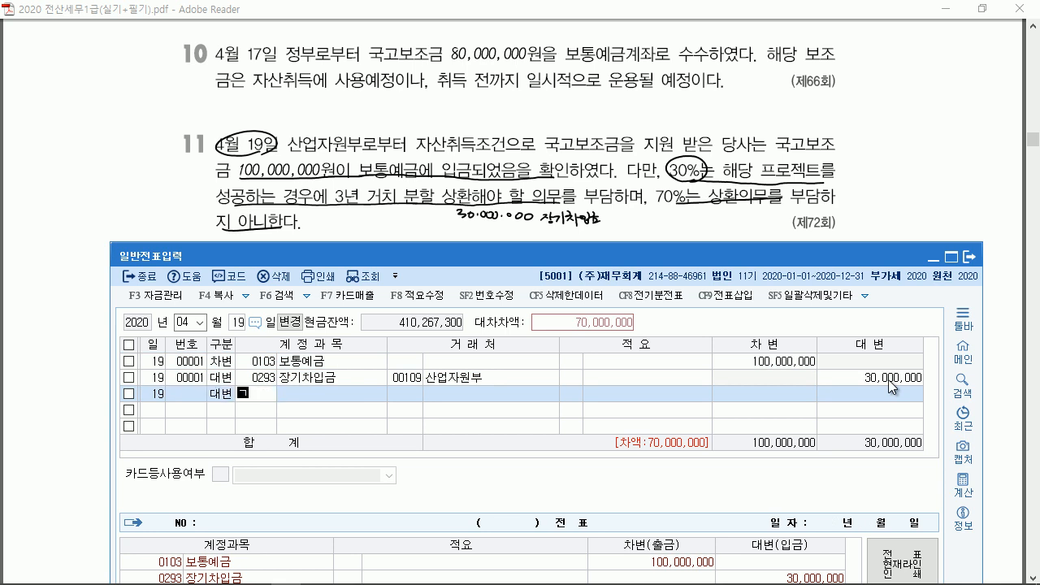
text(고)
key(Return)
key(Return)
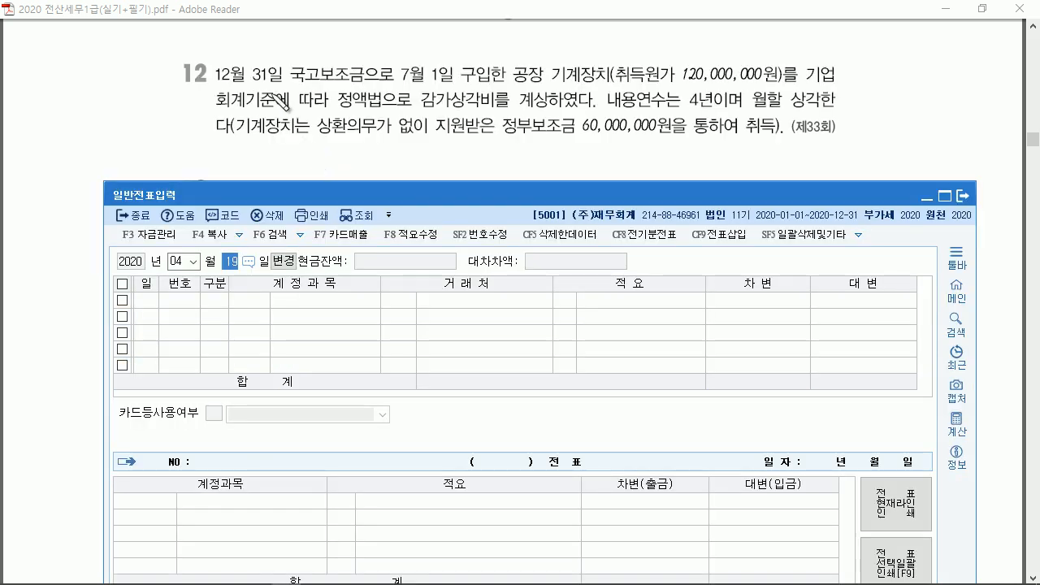
Mark problem 12's December 31 date, July 1 machinery purchase, 120,000,000 cost, straight-line method, 4-year life and monthly depreciation.
drag(268, 86, 442, 81)
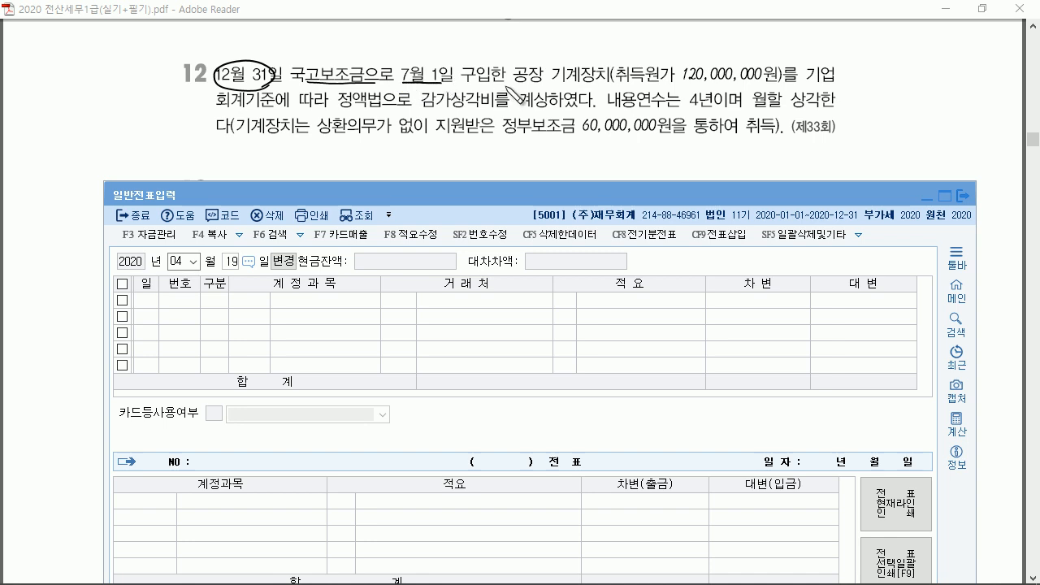
drag(515, 83, 575, 84)
drag(684, 82, 770, 83)
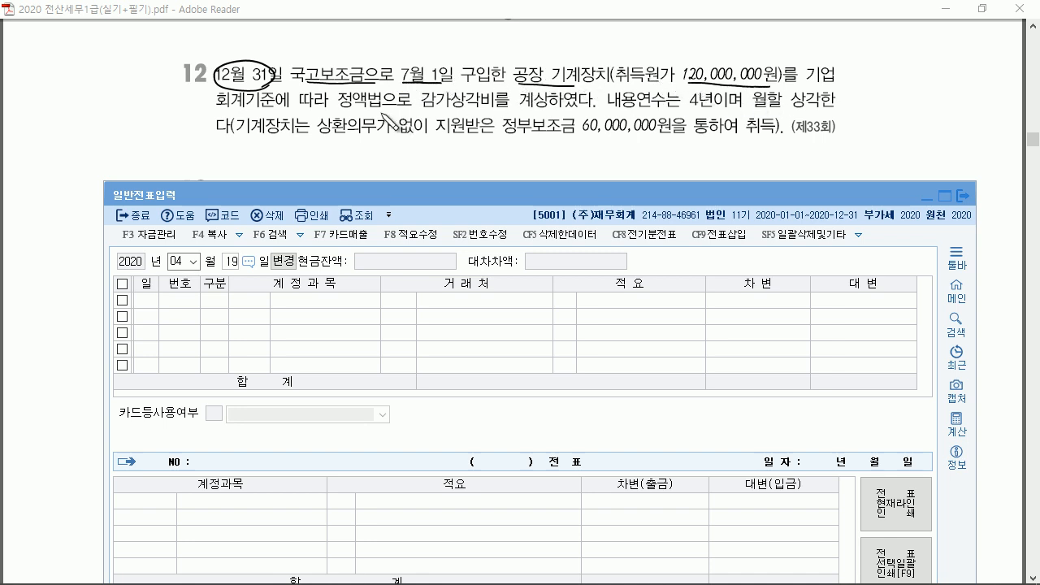
drag(350, 114, 481, 113)
drag(689, 106, 823, 112)
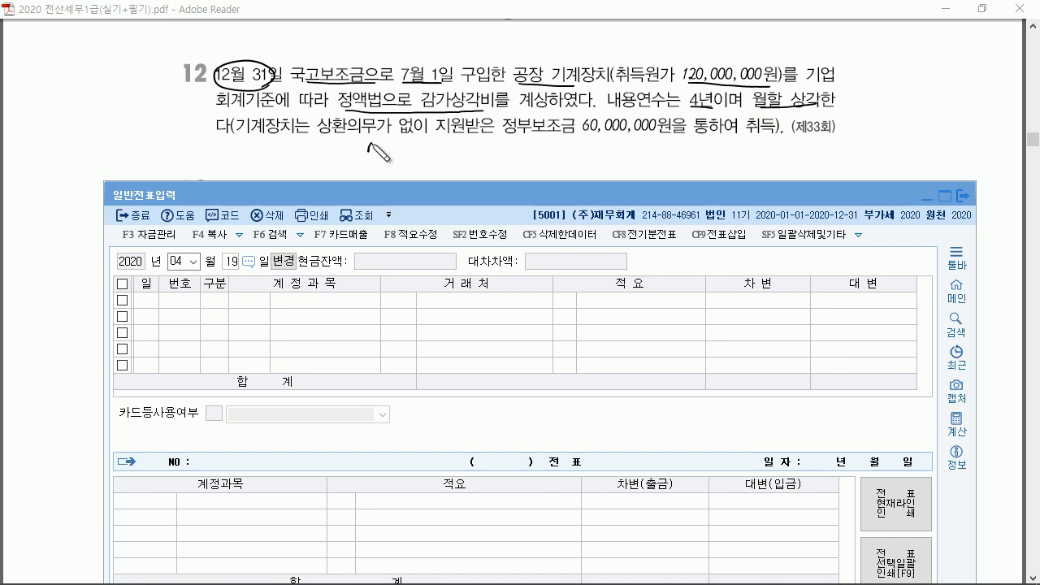
Write depreciation calculation ① as 120,000,000/4 × 6/12 = 15,000,000, add a ② marker, and underline the 60,000,000원 subsidy.
drag(380, 151, 440, 147)
mouse_move(373, 155)
mouse_down()
mouse_move(444, 153)
mouse_move(423, 170)
mouse_move(486, 155)
mouse_move(497, 167)
mouse_move(516, 152)
mouse_up()
drag(508, 157, 517, 157)
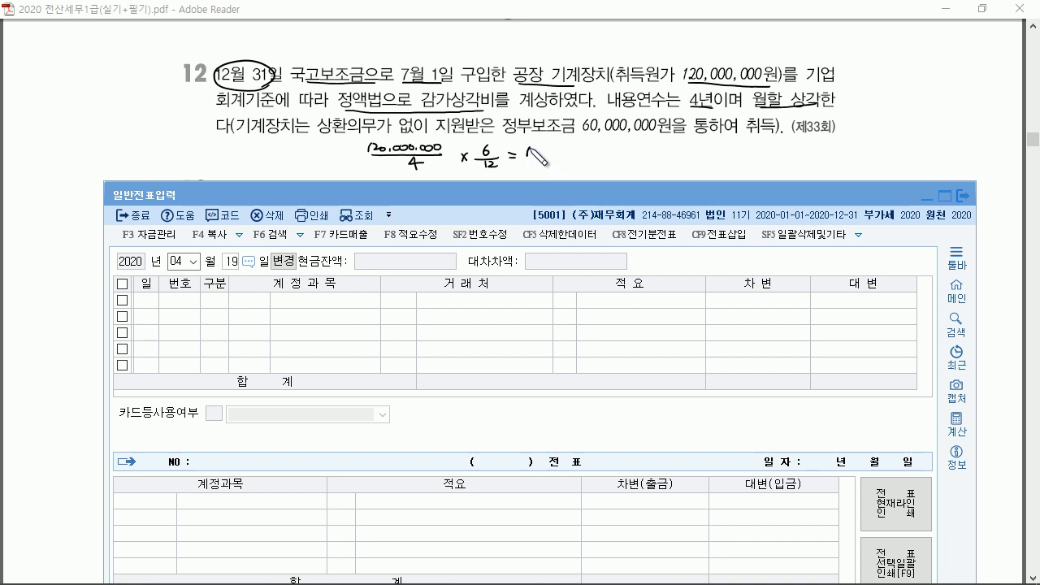
drag(565, 157, 567, 158)
drag(571, 153, 579, 154)
drag(586, 153, 587, 154)
drag(340, 151, 339, 151)
drag(338, 150, 338, 161)
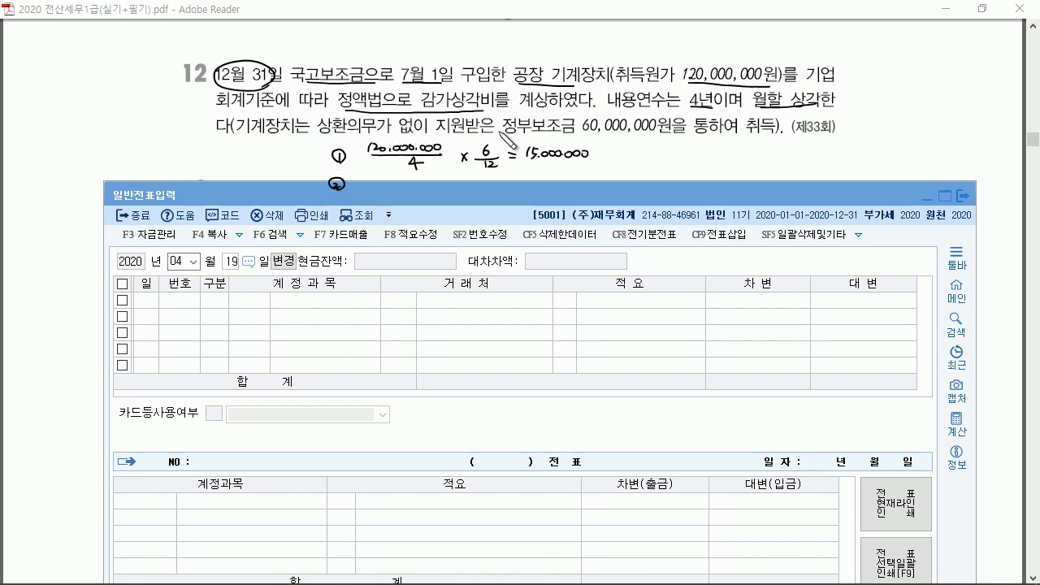
drag(597, 132, 680, 130)
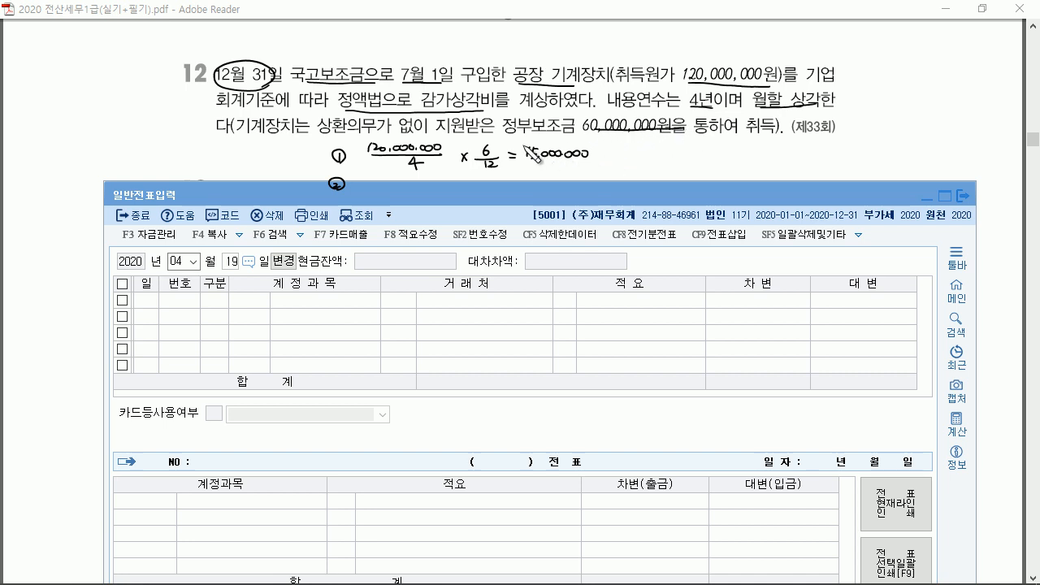
Handwrite the second calculation under problem 12: 60,000,000 × 15,000,000 / 120,000,000 = 7,500,000.
mouse_move(381, 186)
mouse_down()
mouse_move(541, 185)
mouse_move(508, 213)
mouse_move(518, 200)
mouse_move(555, 199)
mouse_move(524, 181)
mouse_move(559, 179)
mouse_up()
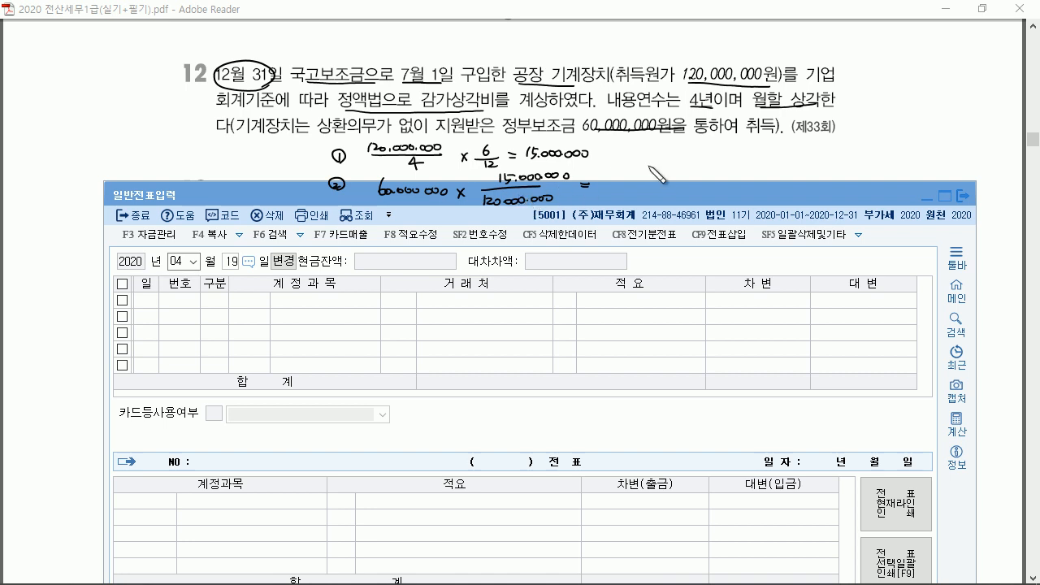
mouse_move(609, 182)
mouse_down()
mouse_move(615, 193)
mouse_move(671, 189)
mouse_up()
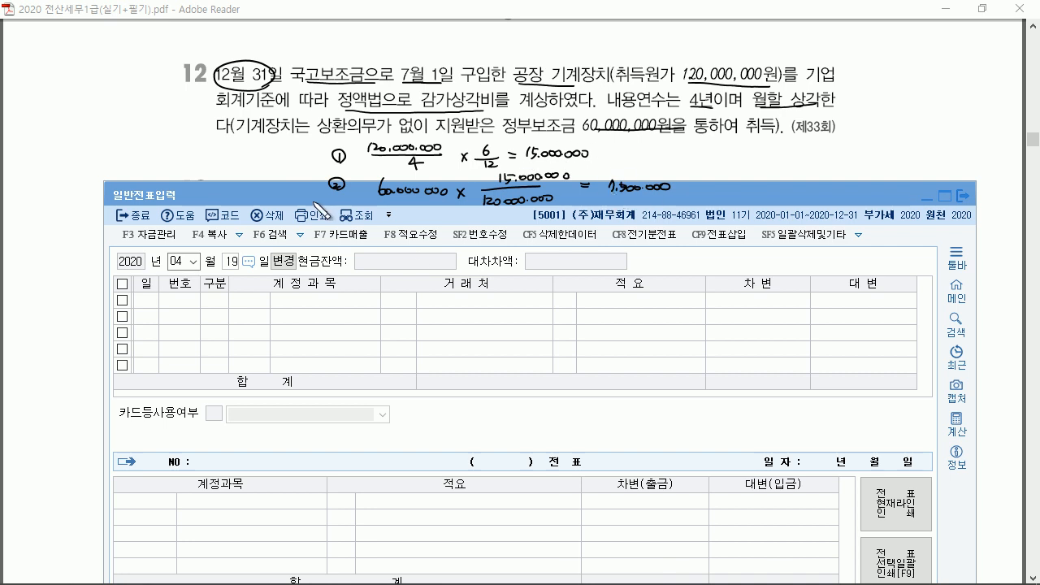
Set the general voucher date to December 31 and begin a new debit (차변) line.
click(178, 262)
key(Return)
text(31)
key(Return)
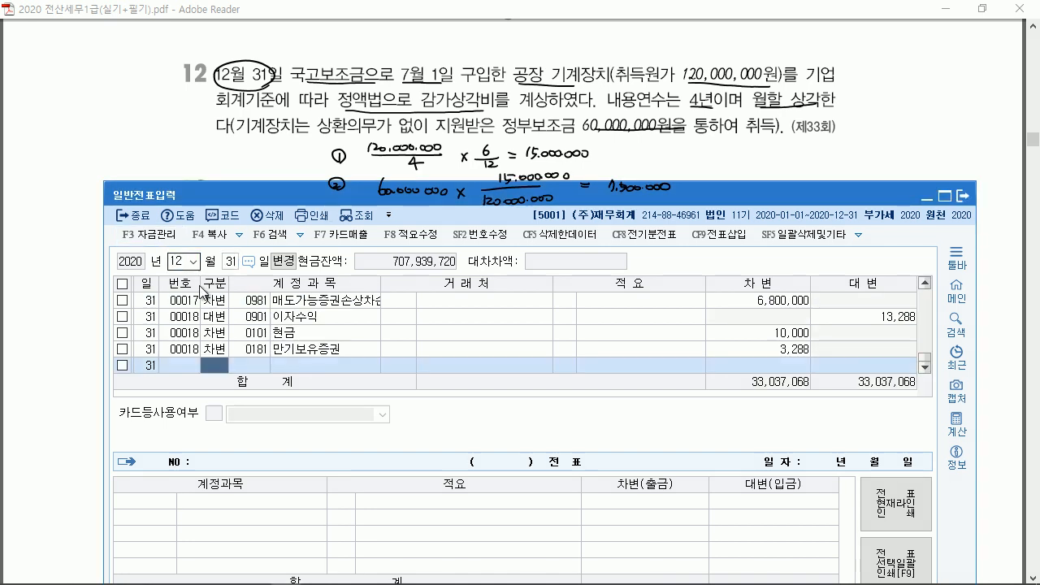
text(3)
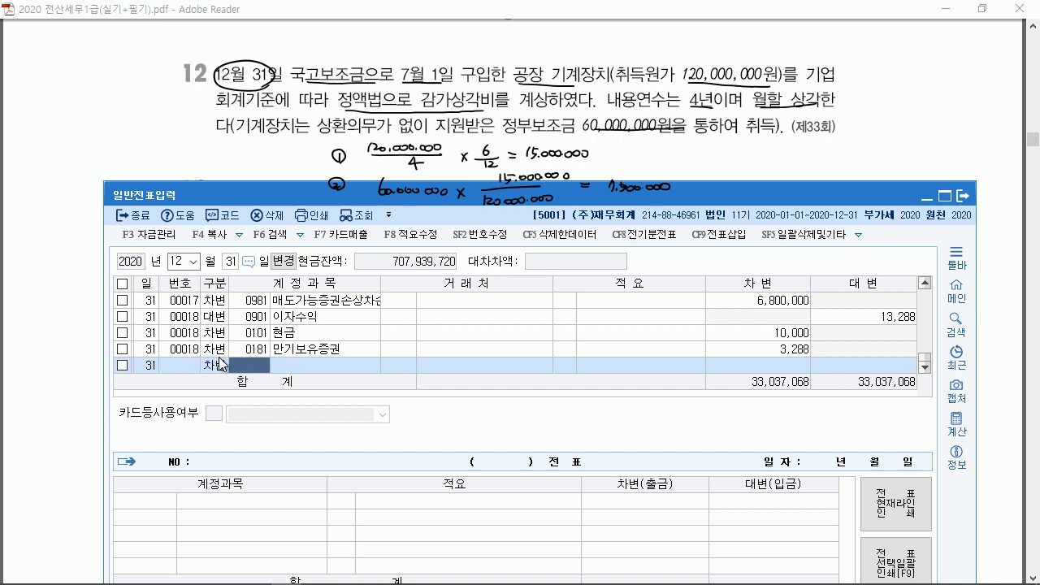
text(감가)
key(Return)
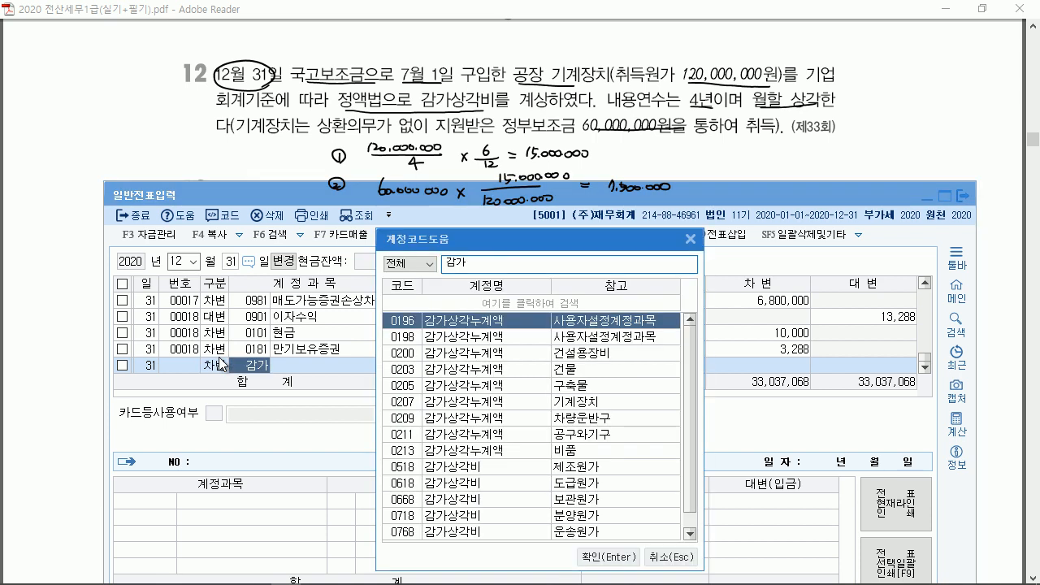
key(Down)
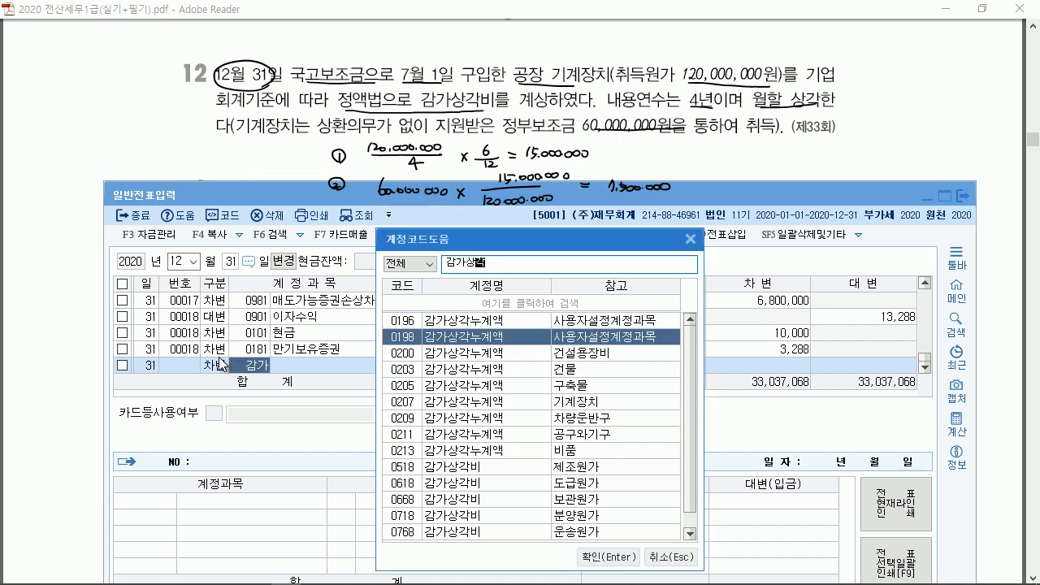
key(Return)
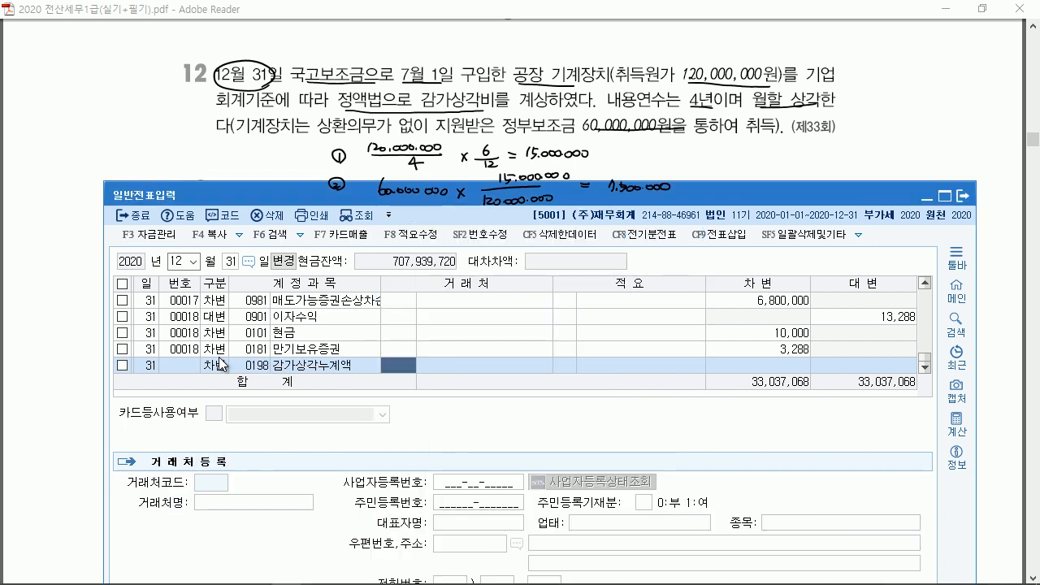
Assign the manufacturing-cost depreciation account 0518 감가상각비 to the debit line with an amount of 15,000,000.
key(Left)
text(감ㄱ)
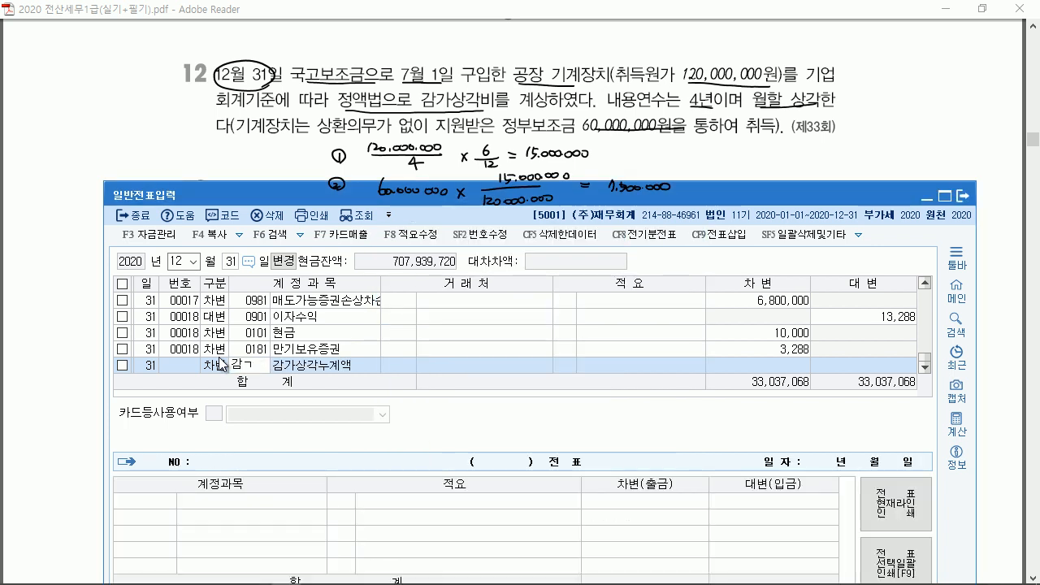
text(ㅐ)
key(Return)
key(Down)
key(Down)
key(Down)
key(Down)
key(Down)
key(Down)
key(Down)
key(Down)
key(Down)
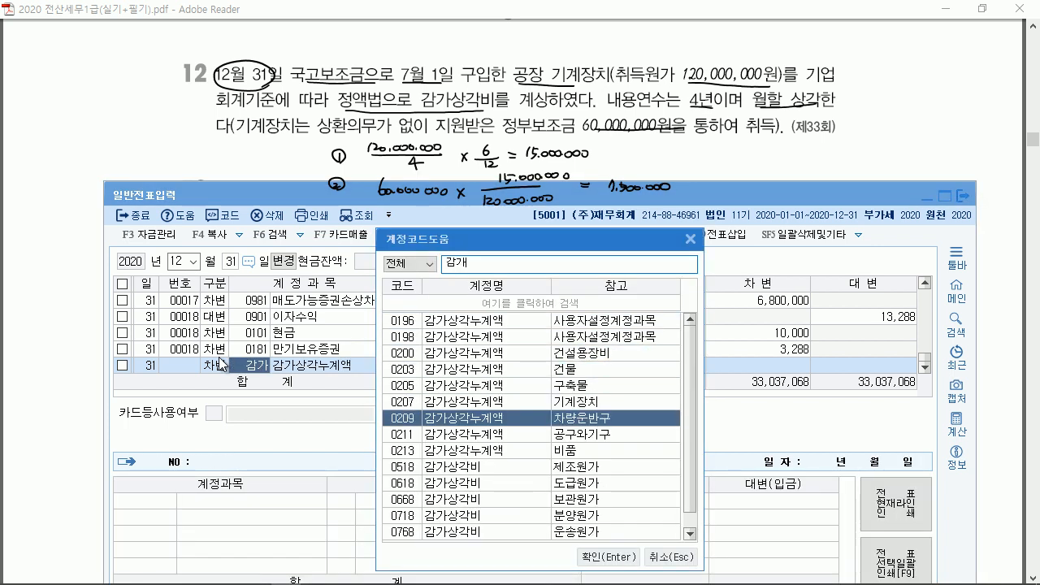
key(Return)
key(Return)
key(Return)
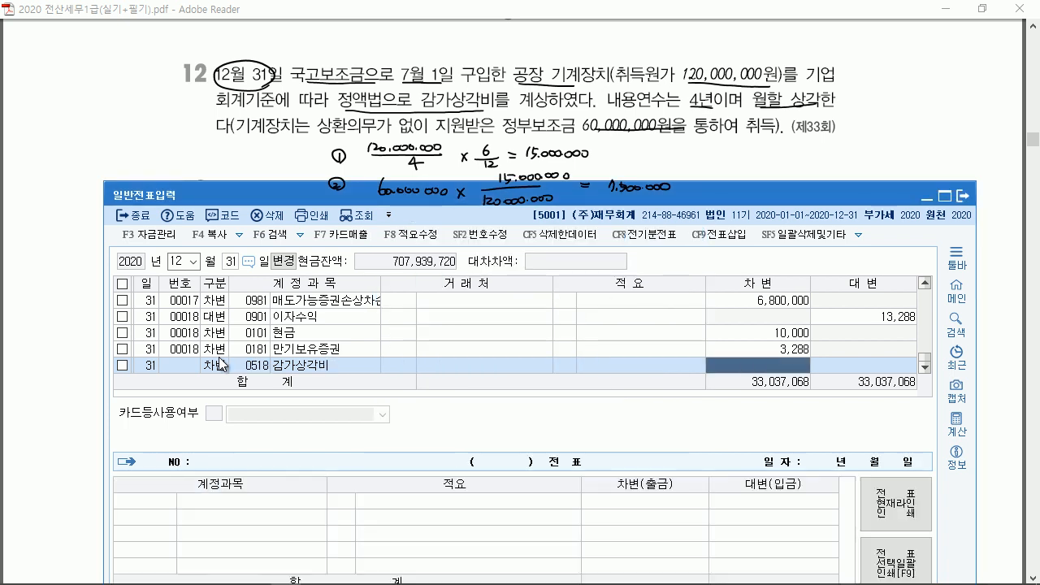
text(15++)
key(Return)
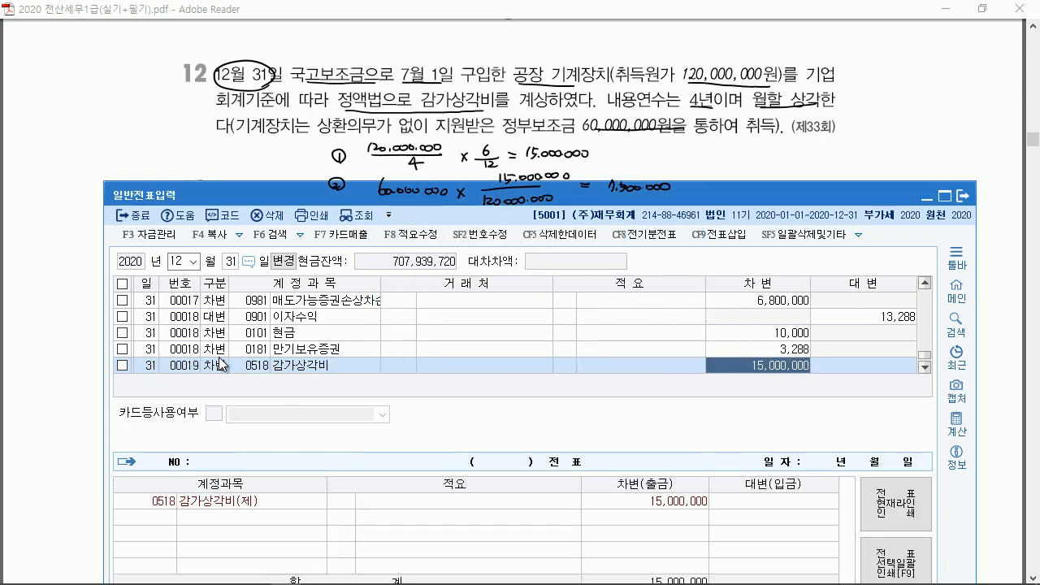
Credit the machinery accumulated depreciation account 0207 감가상각누계액 for 15,000,000.
text(4)
key(Return)
text(국)
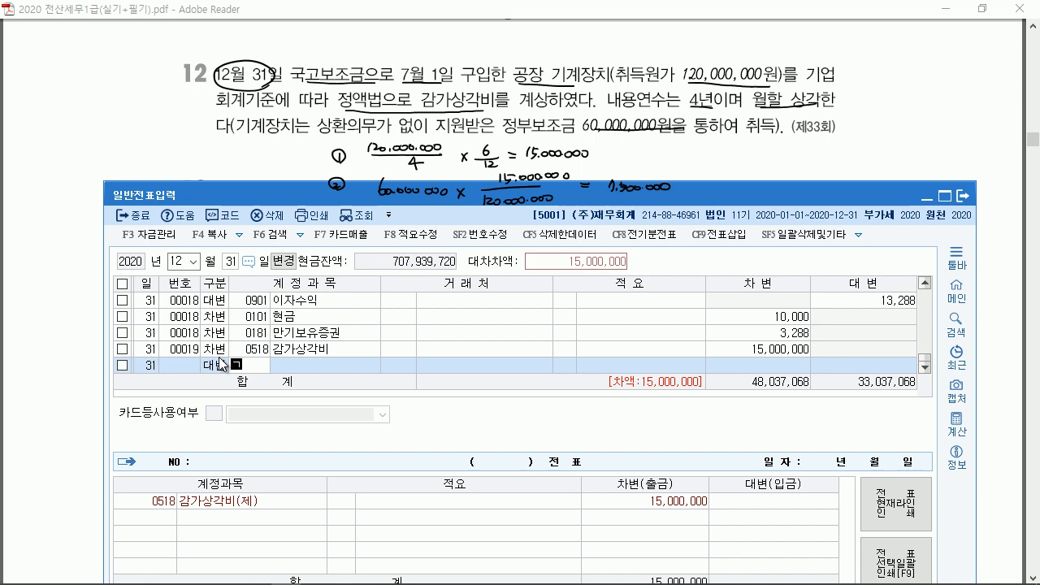
text(가)
key(Return)
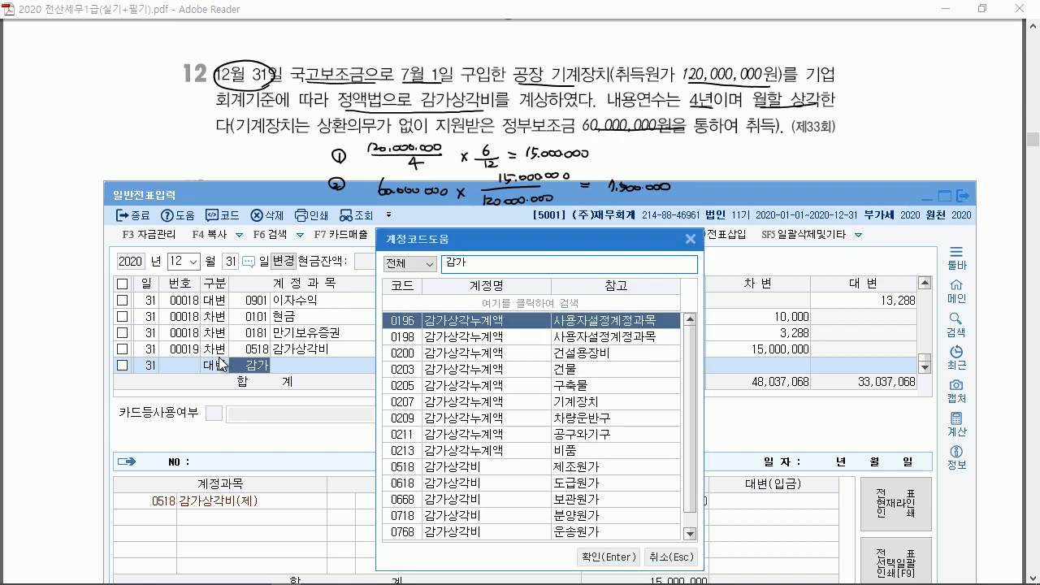
key(Down)
key(Down)
key(Down)
key(Down)
key(Down)
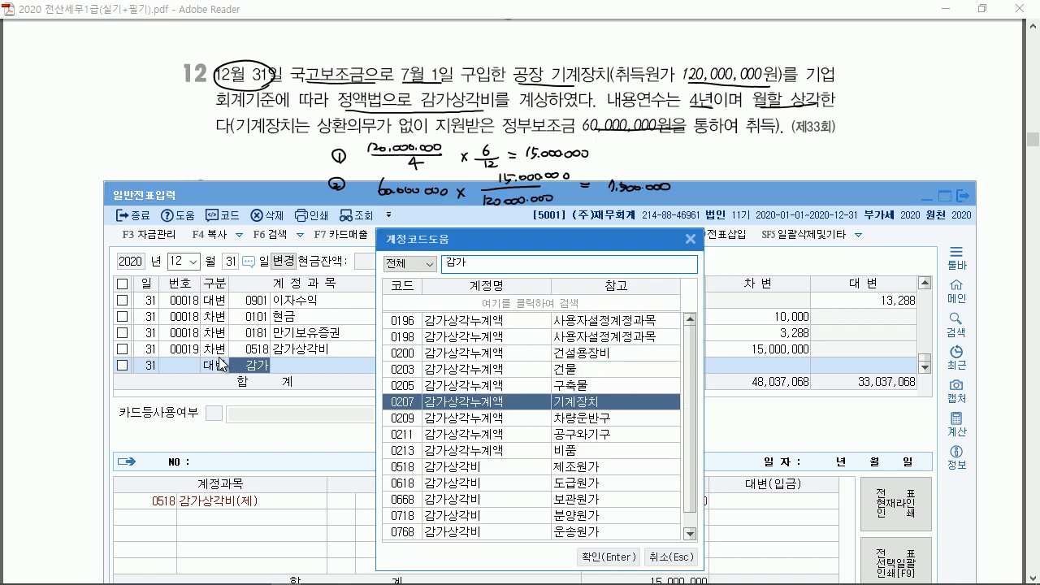
key(Return)
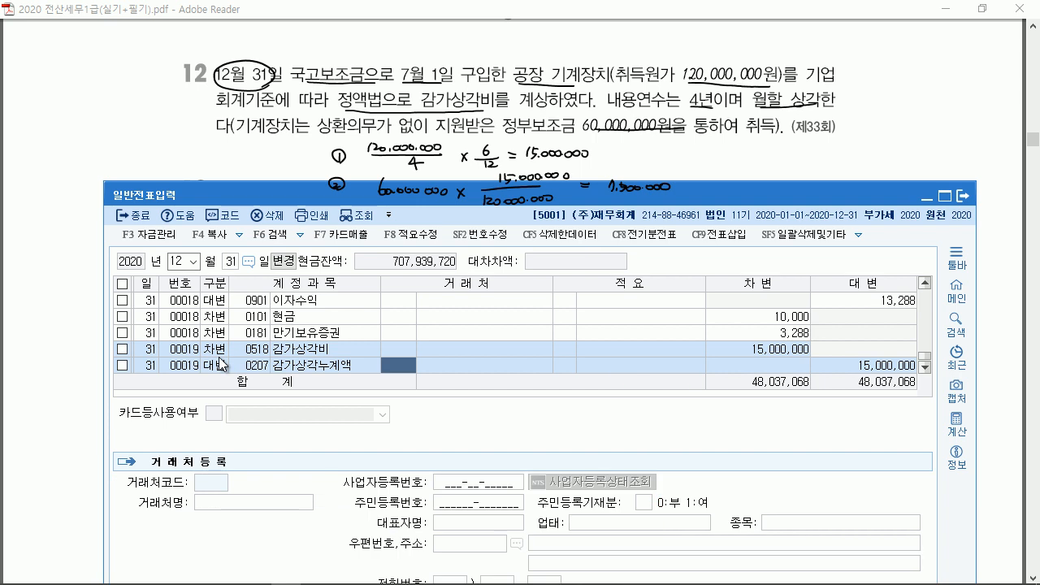
key(Return)
key(Return)
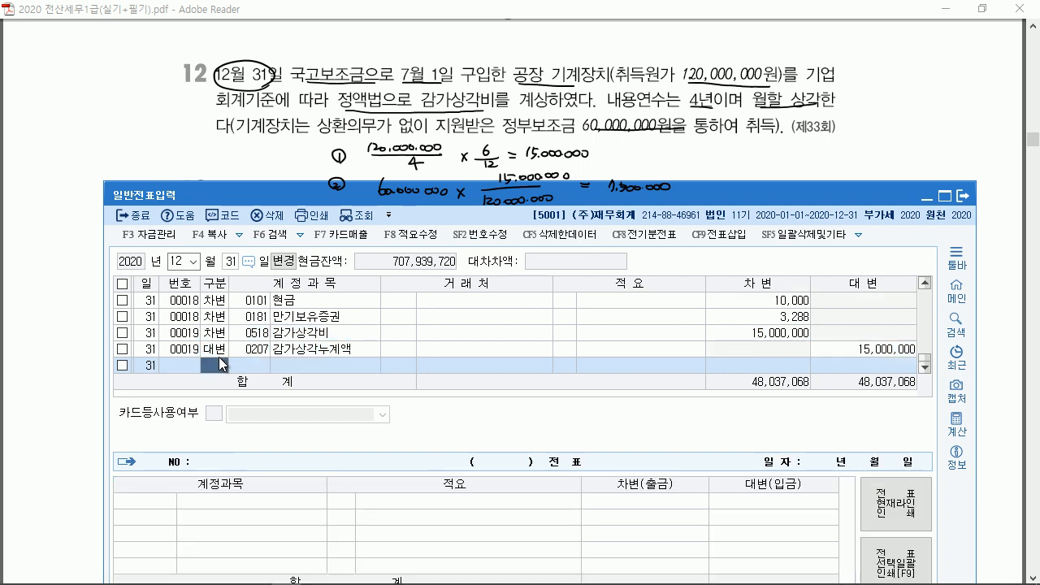
Debit the machinery subsidy account 0217 국고보조금 for 7,500,000 and enter account 518 on the matching credit line.
text(3)
key(Return)
text(국고)
key(Return)
key(Down)
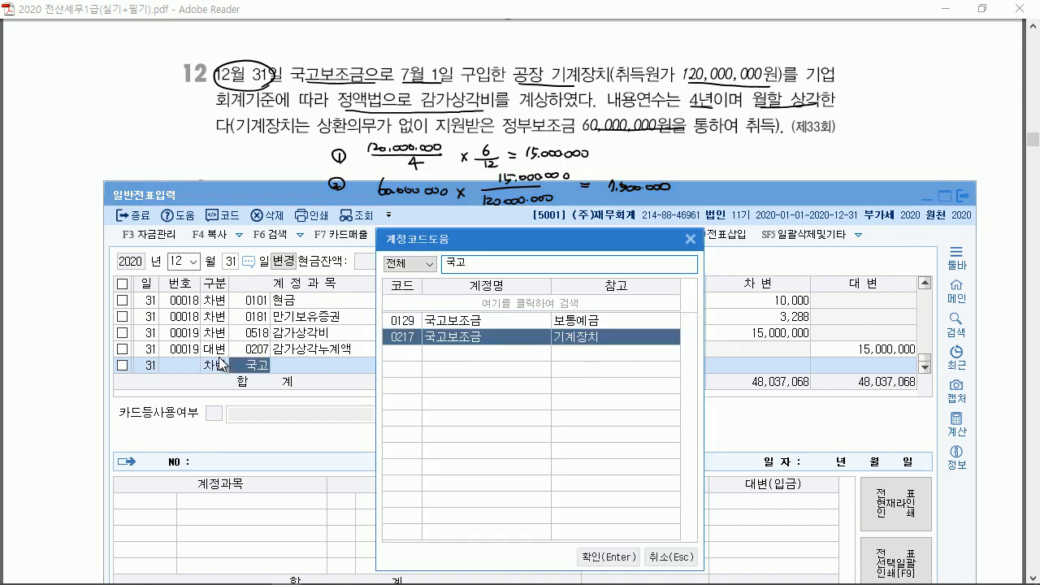
key(Return)
key(Return)
key(Return)
text(7,500,000)
key(Return)
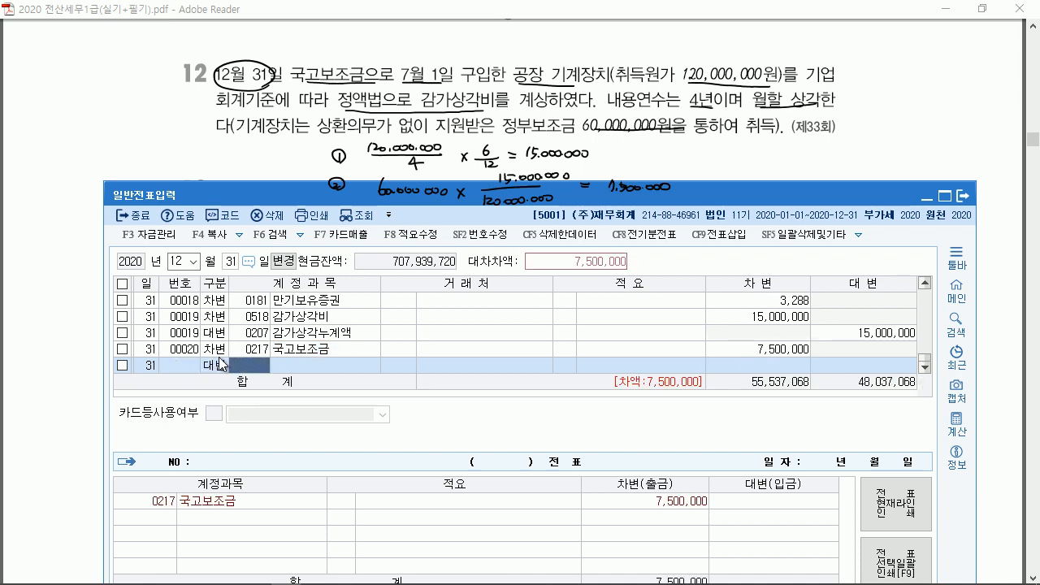
text(518)
key(Return)
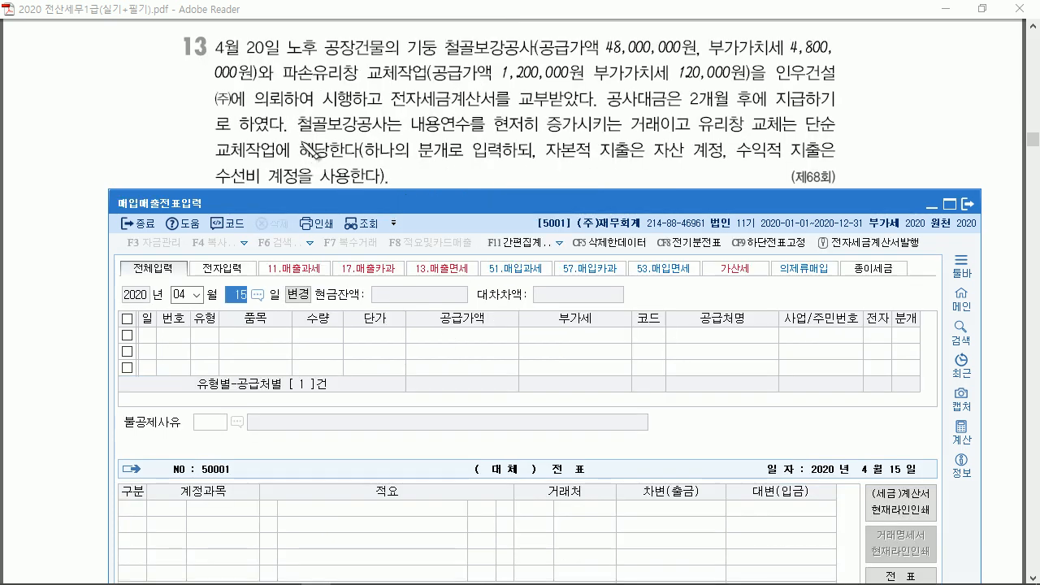
In problem 13, circle the date 4월 20일 and underline the 철골보강공사 and 유리창 교체작업 descriptions with their amounts.
mouse_move(261, 65)
mouse_down()
mouse_move(217, 50)
mouse_move(265, 62)
mouse_up()
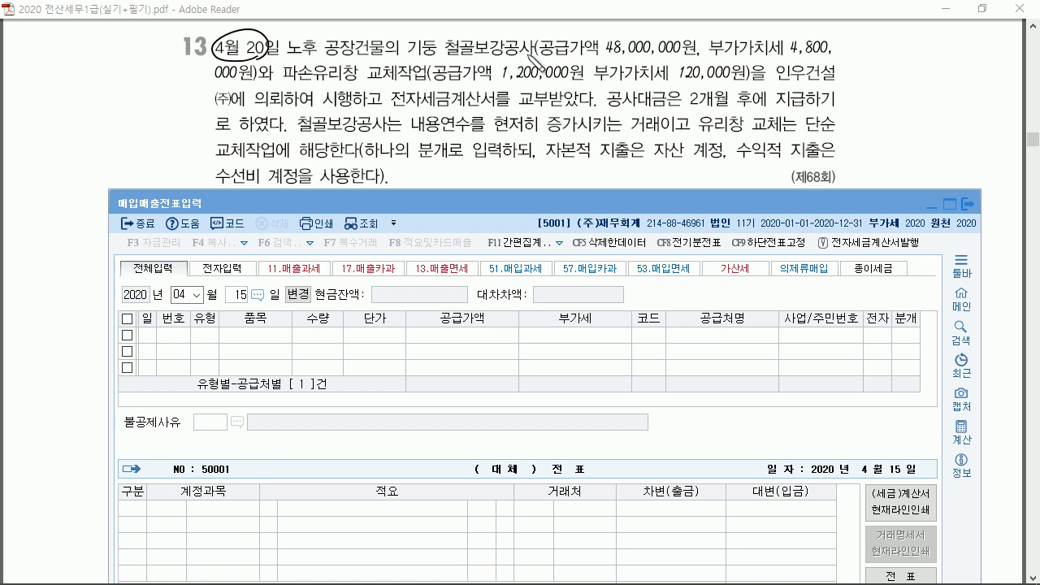
drag(457, 59, 809, 57)
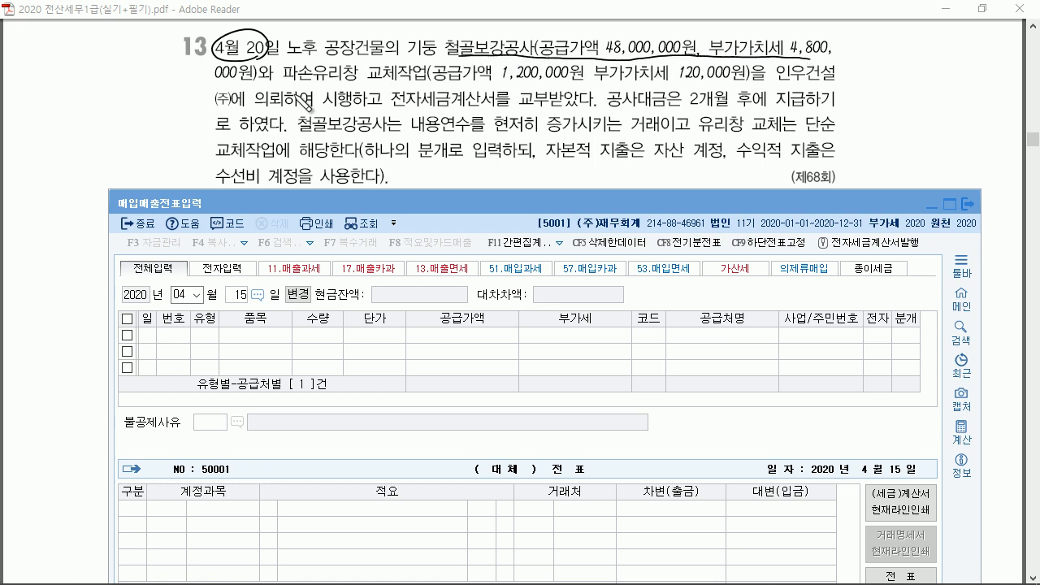
drag(216, 81, 258, 80)
drag(368, 81, 429, 82)
drag(335, 81, 369, 81)
drag(538, 81, 709, 81)
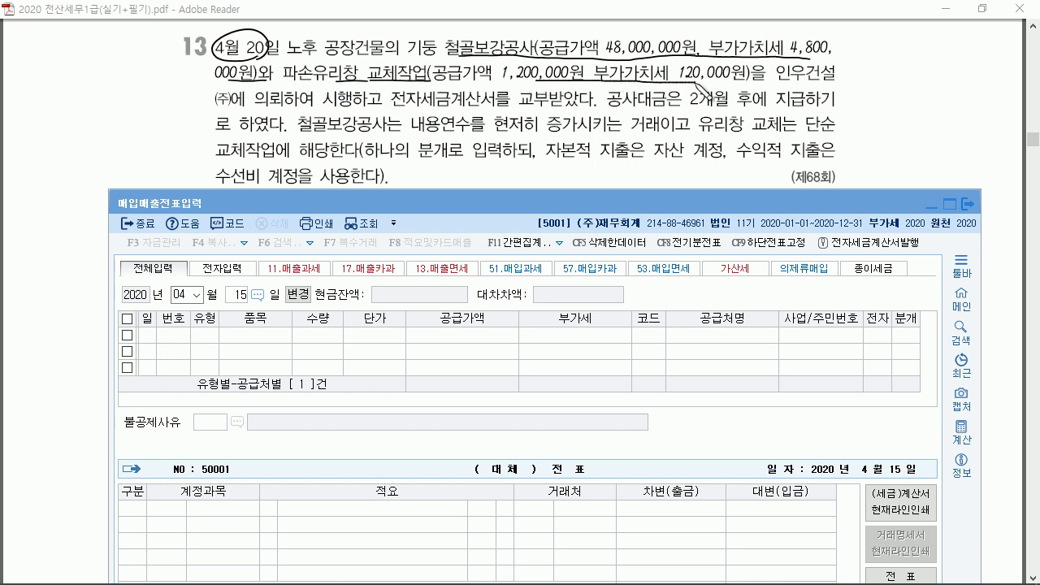
Underline the supplier 인우건설, the 전자세금계산서 phrase and the payment term 2개월 후에 지급 in problem 13.
drag(778, 81, 834, 81)
drag(397, 107, 558, 107)
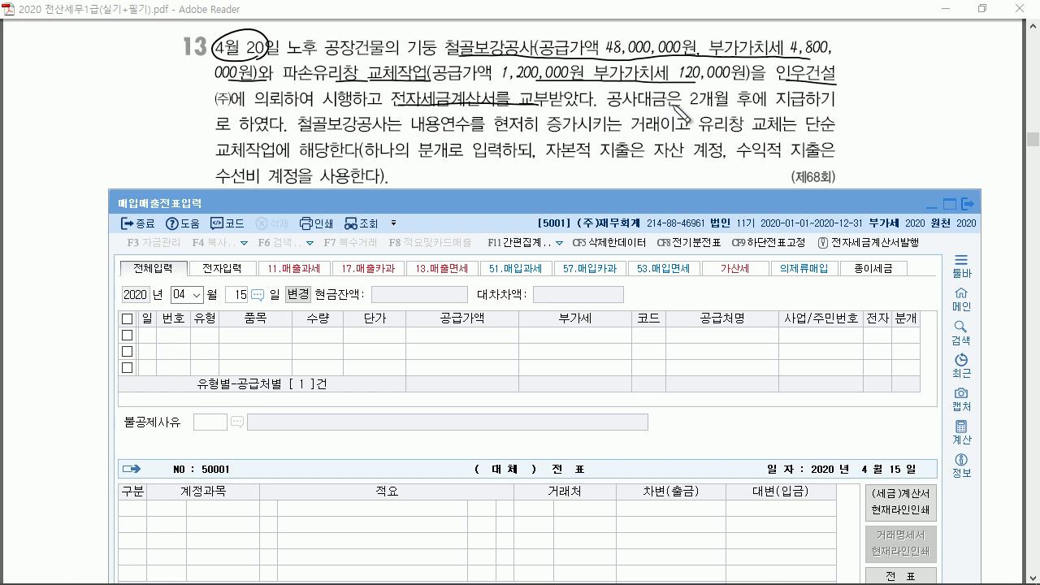
drag(739, 105, 693, 106)
drag(803, 106, 746, 106)
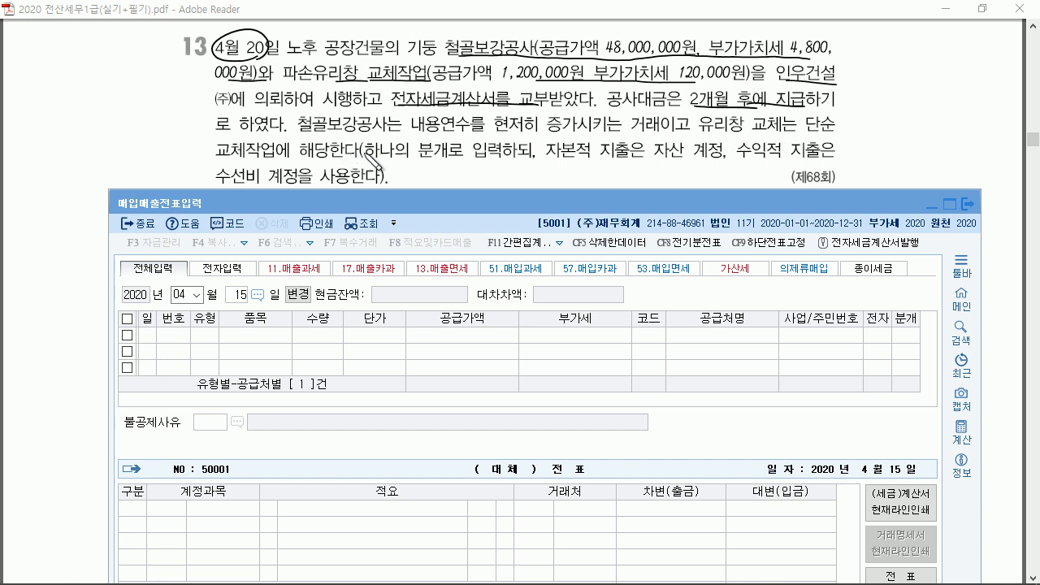
Underline 하나의 분개로 입력 and circle 자산, 수선비 and the supply amounts 48,000,000 and 1,200,000 in problem 13.
drag(378, 163, 504, 162)
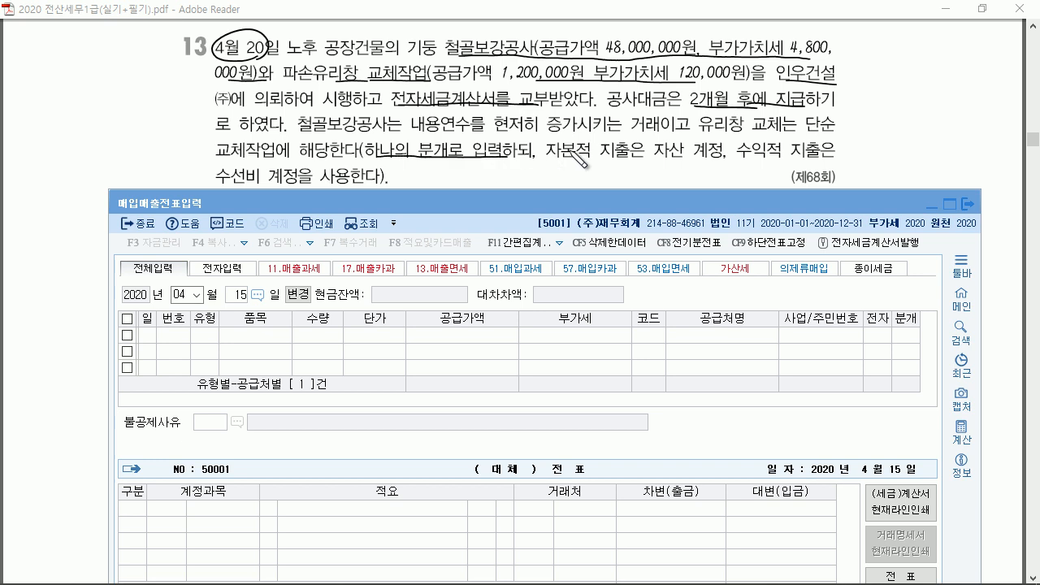
mouse_move(671, 159)
mouse_down()
mouse_move(688, 149)
mouse_move(684, 163)
mouse_up()
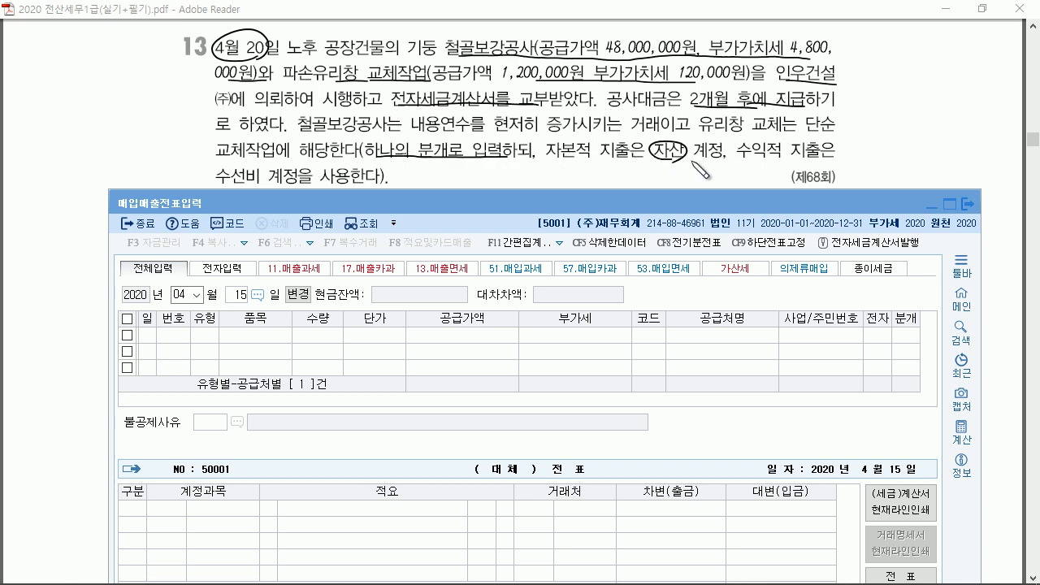
mouse_move(271, 185)
mouse_down()
mouse_move(236, 194)
mouse_move(269, 197)
mouse_up()
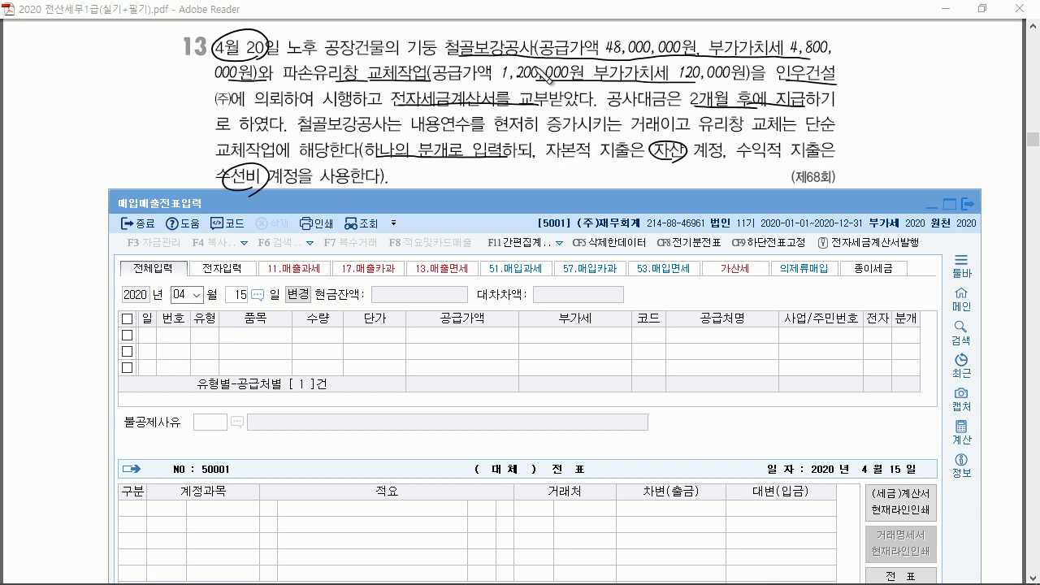
drag(660, 59, 624, 67)
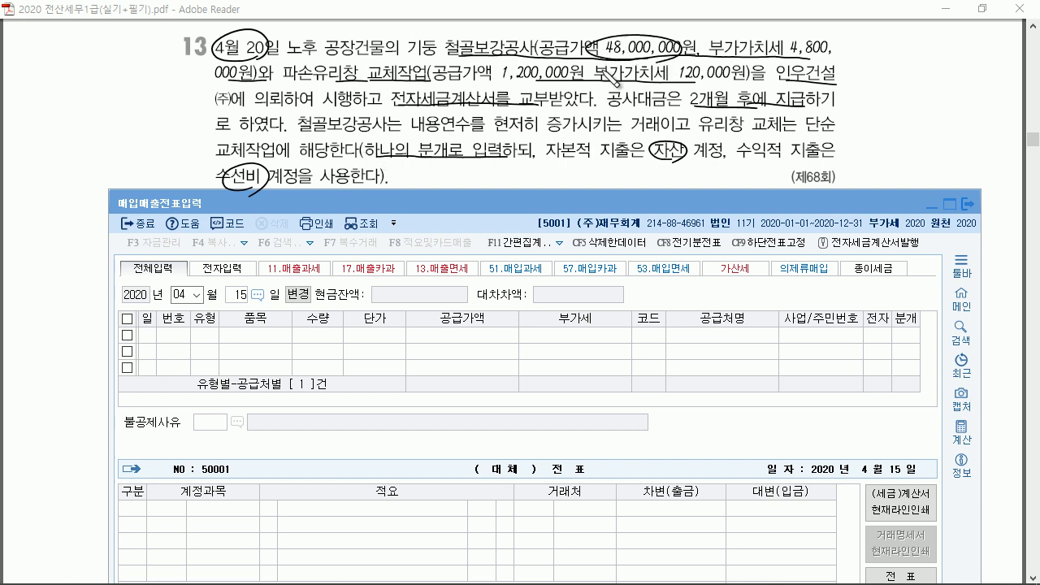
drag(549, 81, 575, 78)
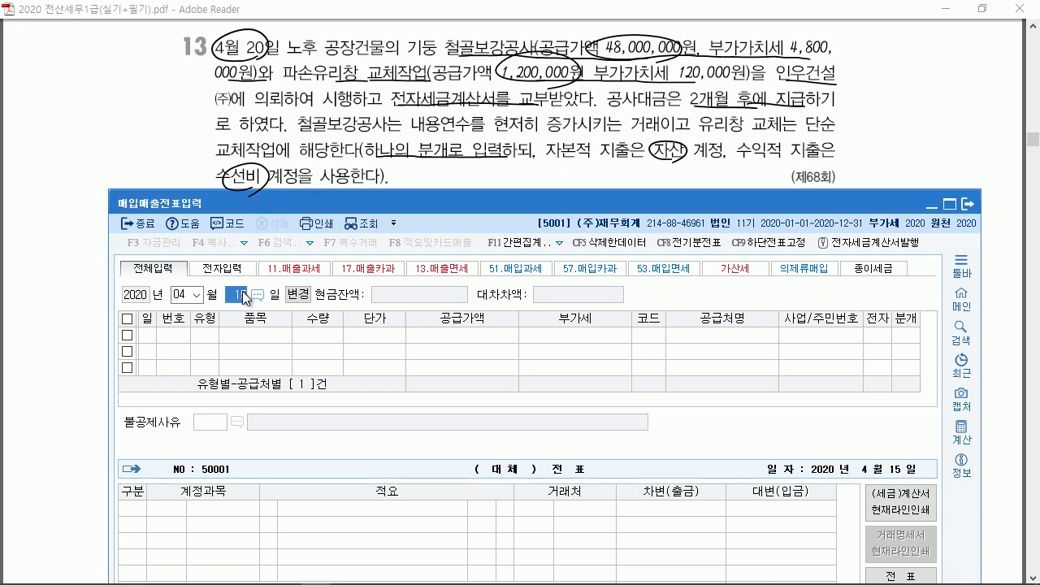
Start an April 20 purchase entry with type 51 (과세) and the item name 공사.
text(20)
key(Return)
text(51)
key(Return)
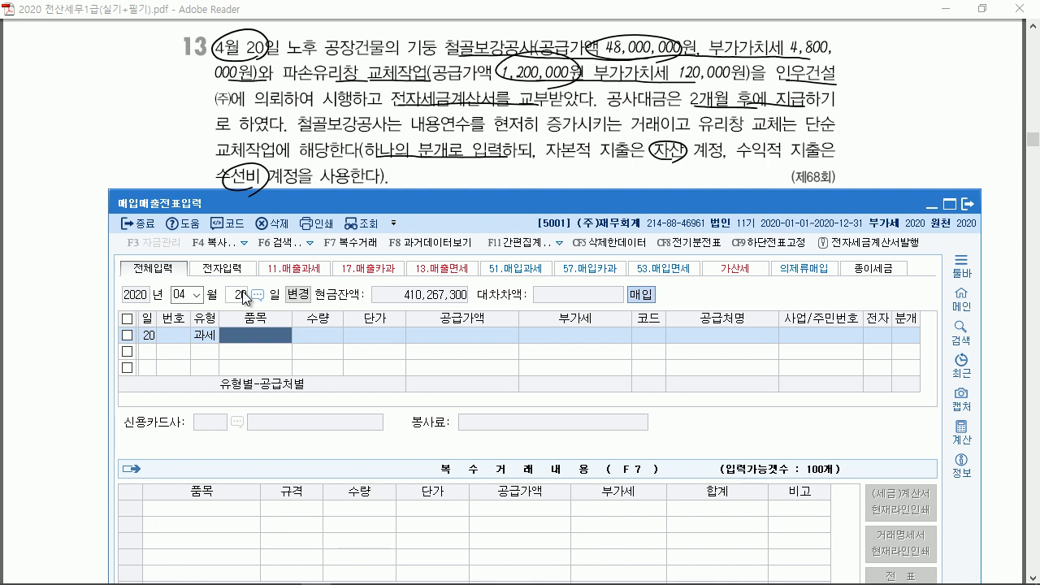
text(공사)
key(Return)
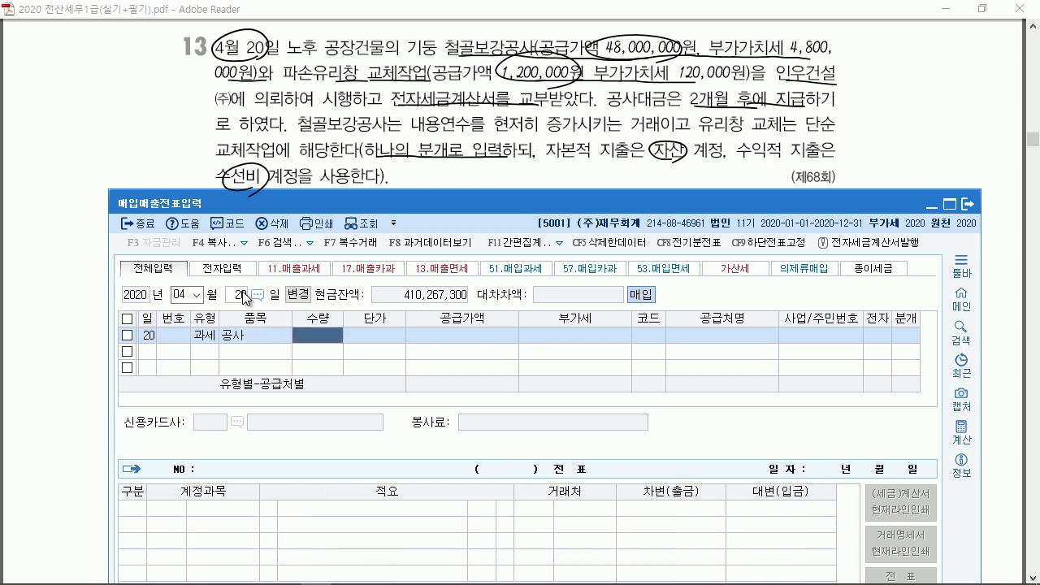
Leave quantity and unit price empty and set the supply amount to 49,200,000.
key(Return)
key(Return)
text(49,200,000)
key(Return)
key(Return)
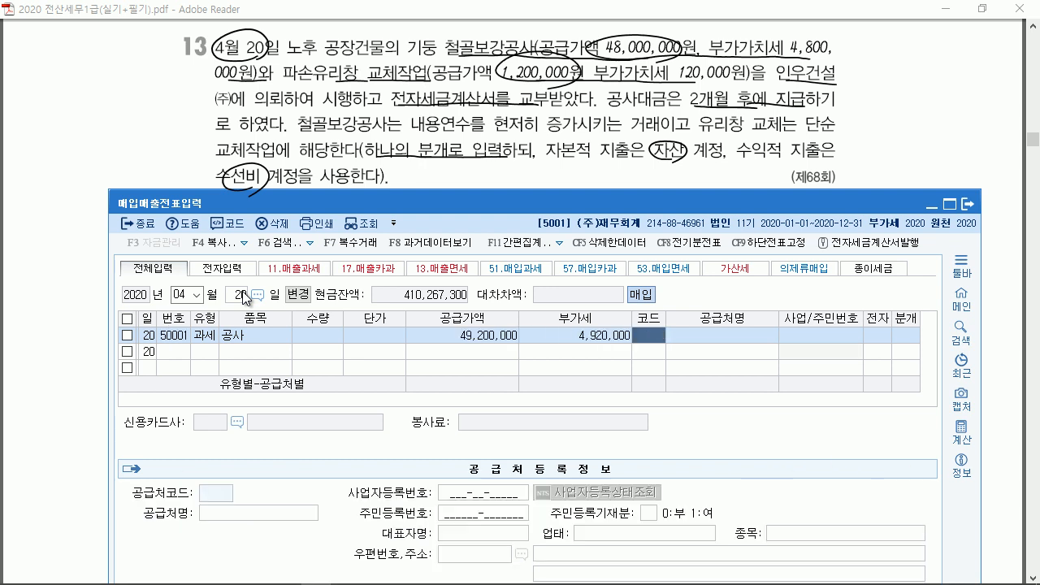
Choose 인우건설 as the supplier and mark the tax invoice as electronic (여).
text(인우)
key(Return)
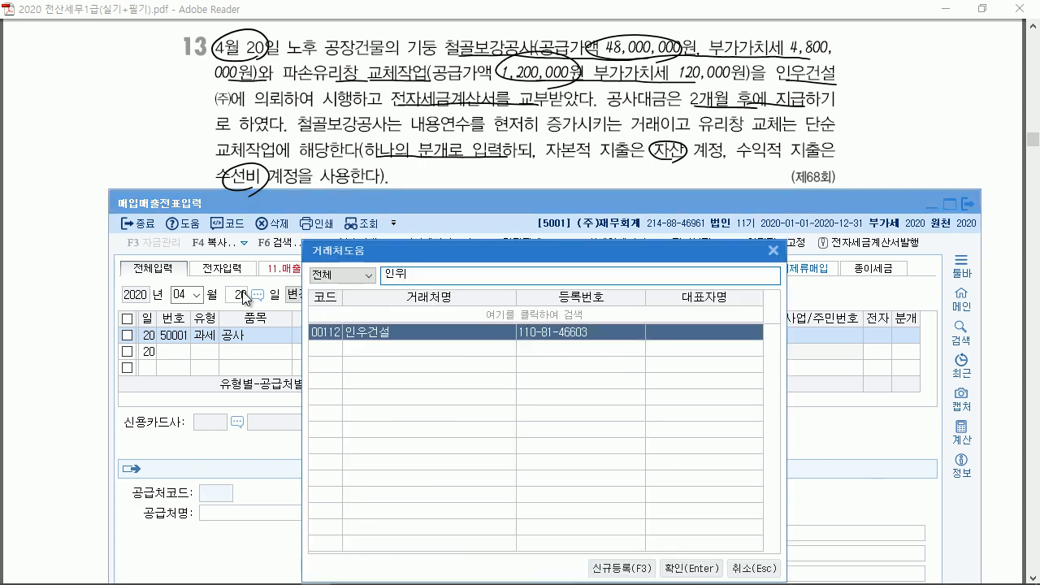
key(Return)
key(Return)
text(1)
key(Return)
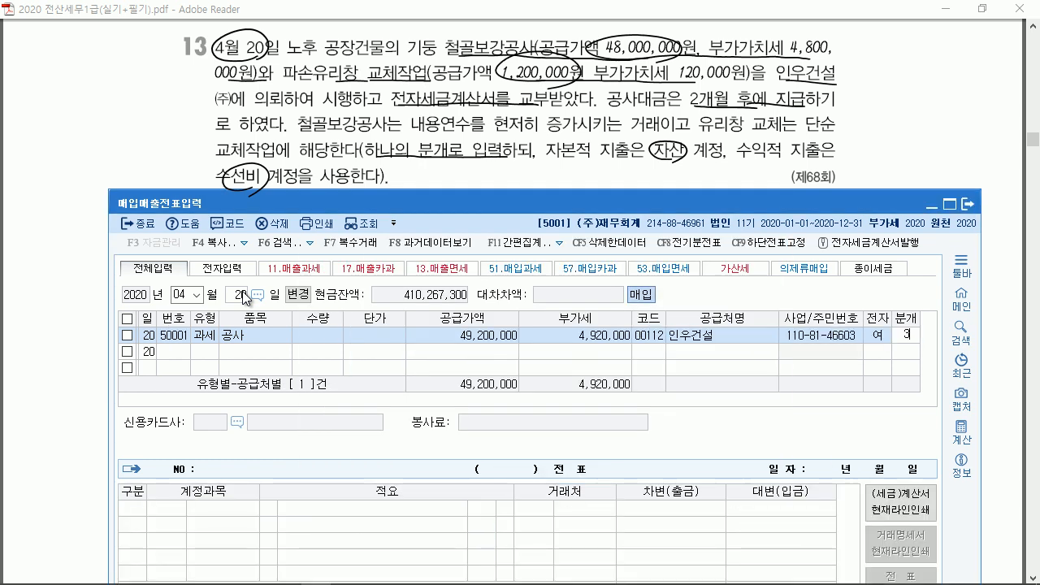
Set the April 20 entry's journal type to 혼합 and change the 원재료 debit line to 건물 (0202) for 48,000,000.
text(3)
key(Return)
key(Return)
text(건물)
key(Return)
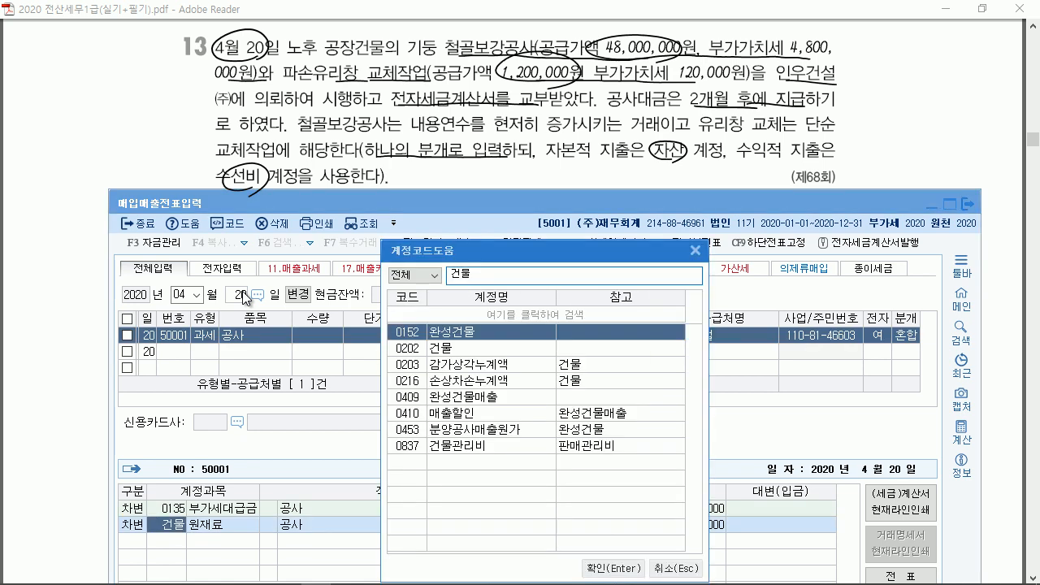
key(Return)
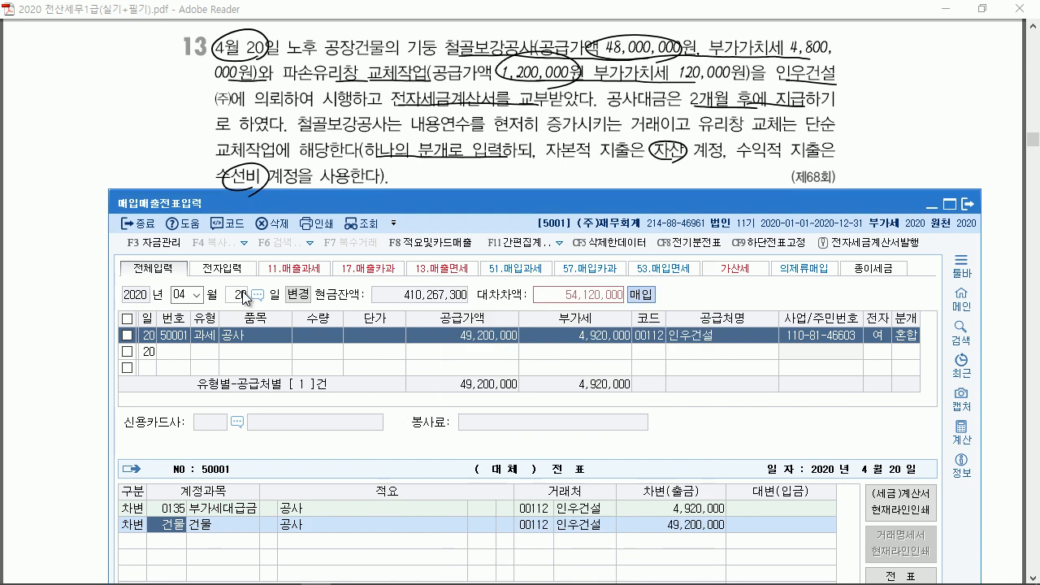
text(48000000)
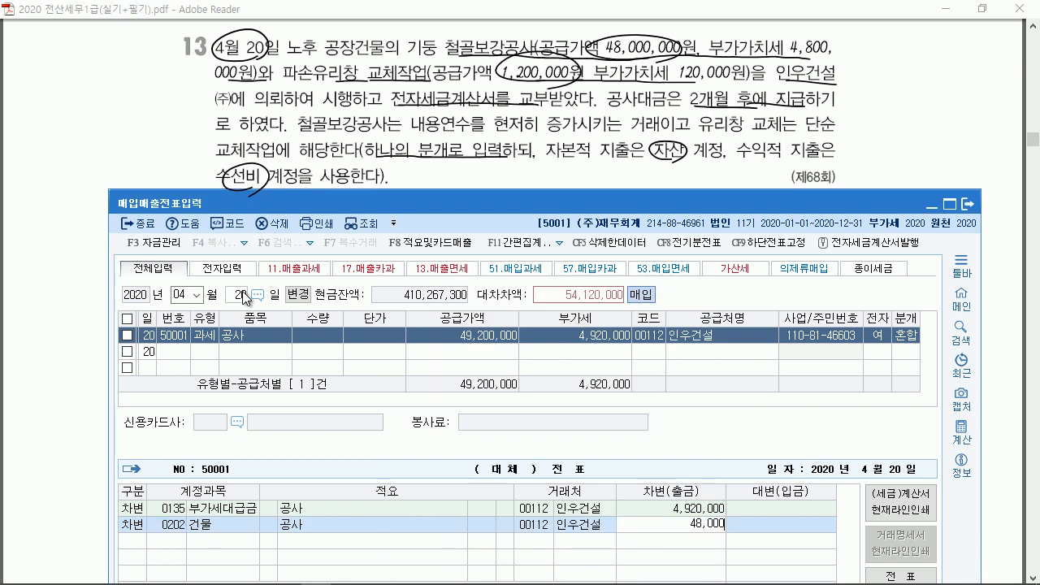
key(Return)
Add a debit line for 수선비 (0520, 제조원가) with the amount 1,200,000.
text(ㅅ)
text(선)
key(Return)
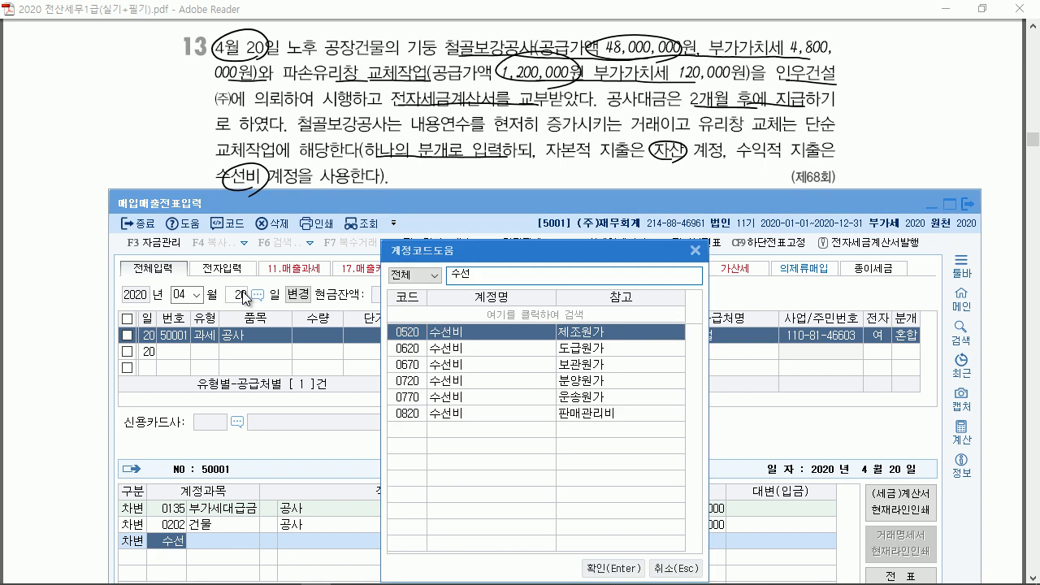
key(Return)
text(1,200,000)
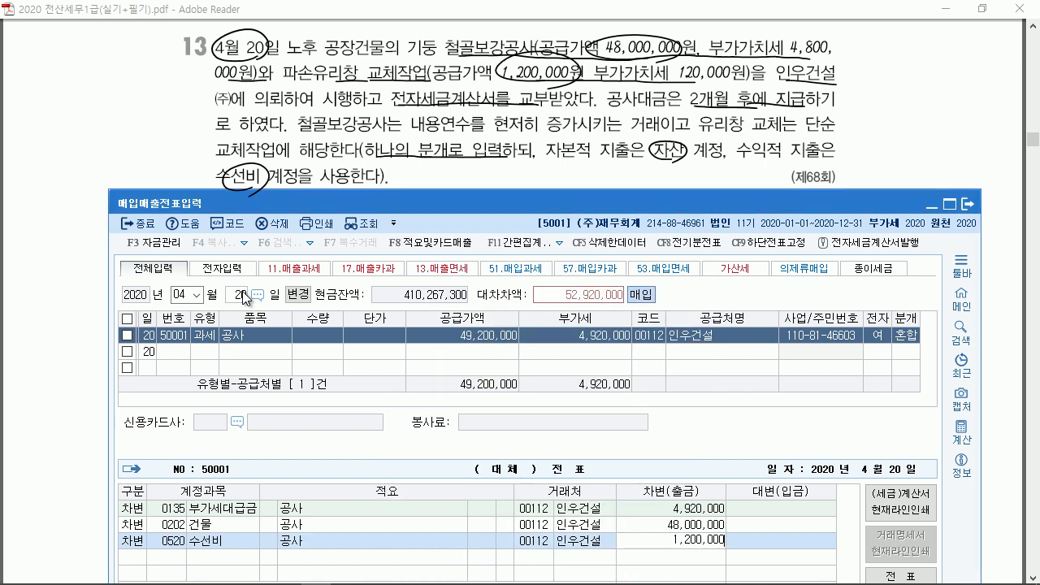
key(Return)
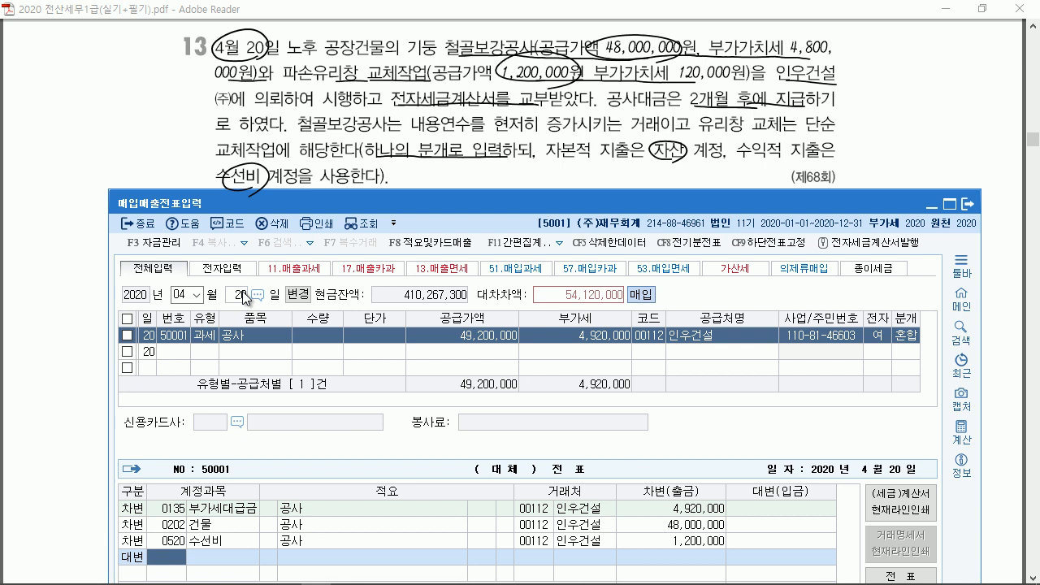
Book the credit side to 미지급금 (0253) and finish the April 20 voucher.
text(미지)
key(Return)
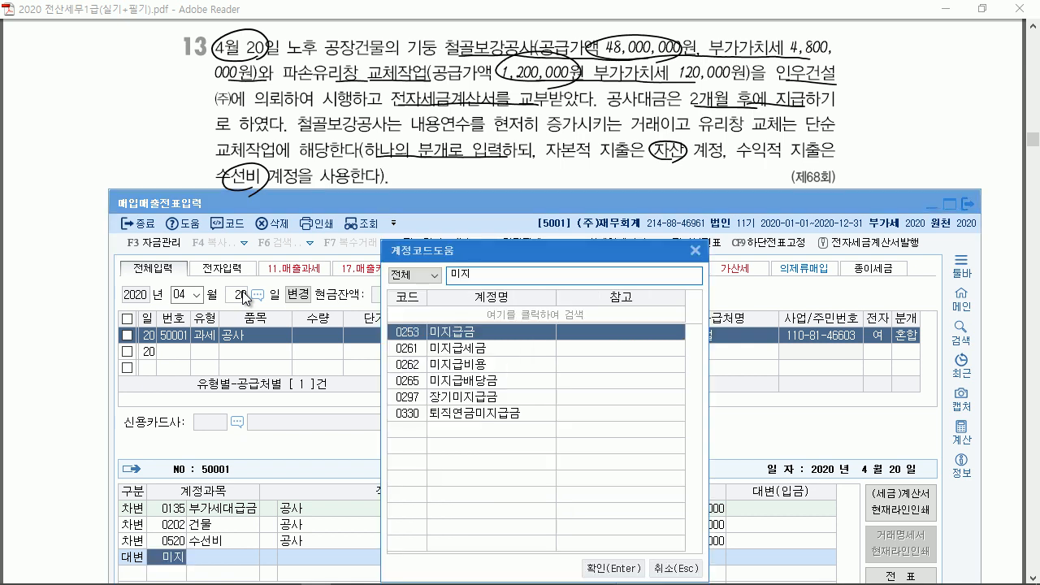
key(Return)
key(Return)
key(Return)
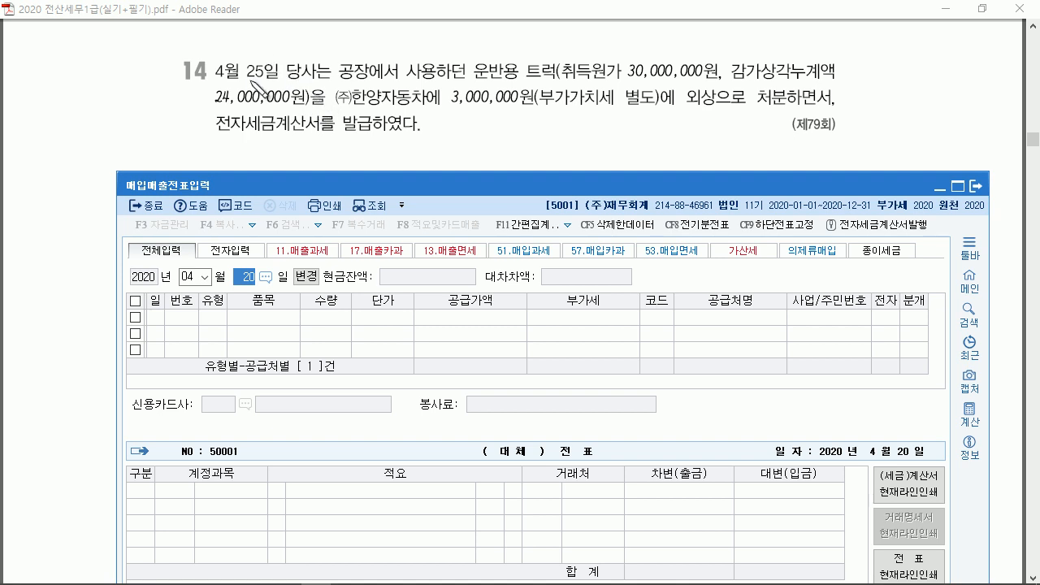
In problem 14, circle 4월 25일 and 발급 and underline 운반용 트럭, 30,000,000, 24,000,000, 한양자동차, 3,000,000 and 외상으로 처분.
drag(268, 83, 270, 76)
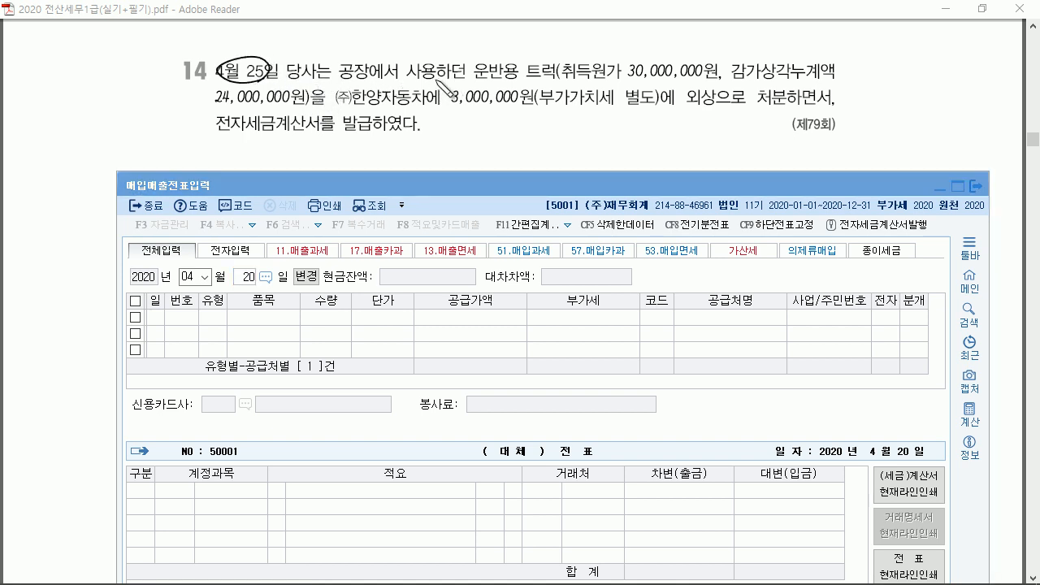
drag(477, 82, 543, 81)
drag(630, 79, 700, 77)
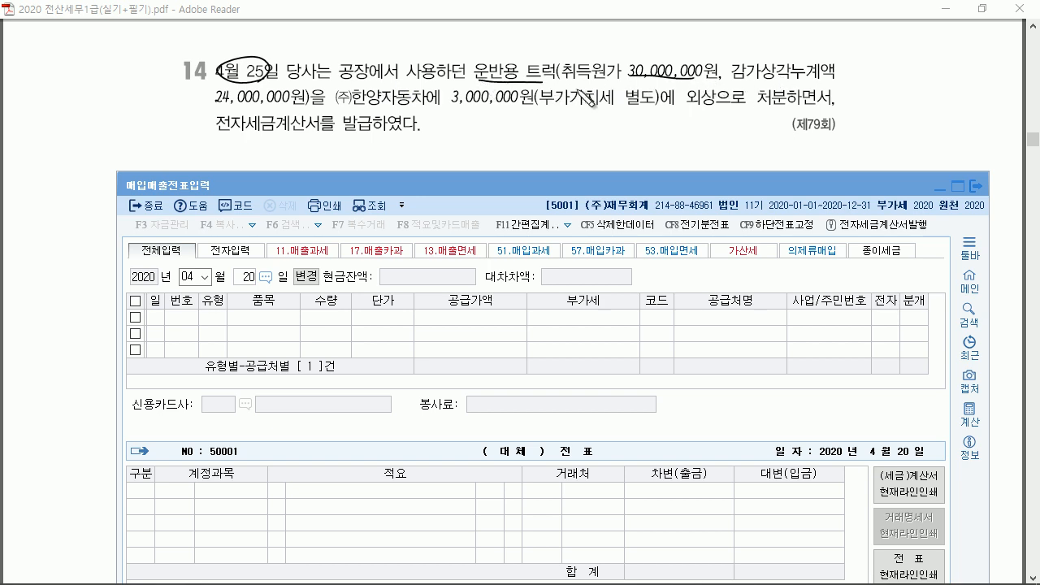
drag(217, 106, 519, 108)
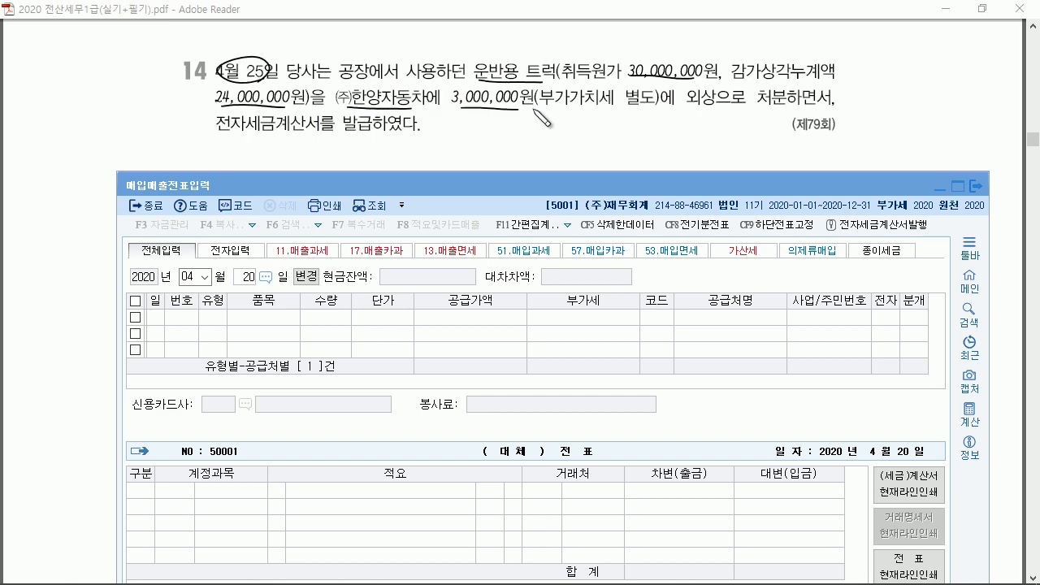
drag(706, 104, 807, 101)
mouse_move(362, 134)
mouse_down()
mouse_move(353, 128)
mouse_move(376, 139)
mouse_up()
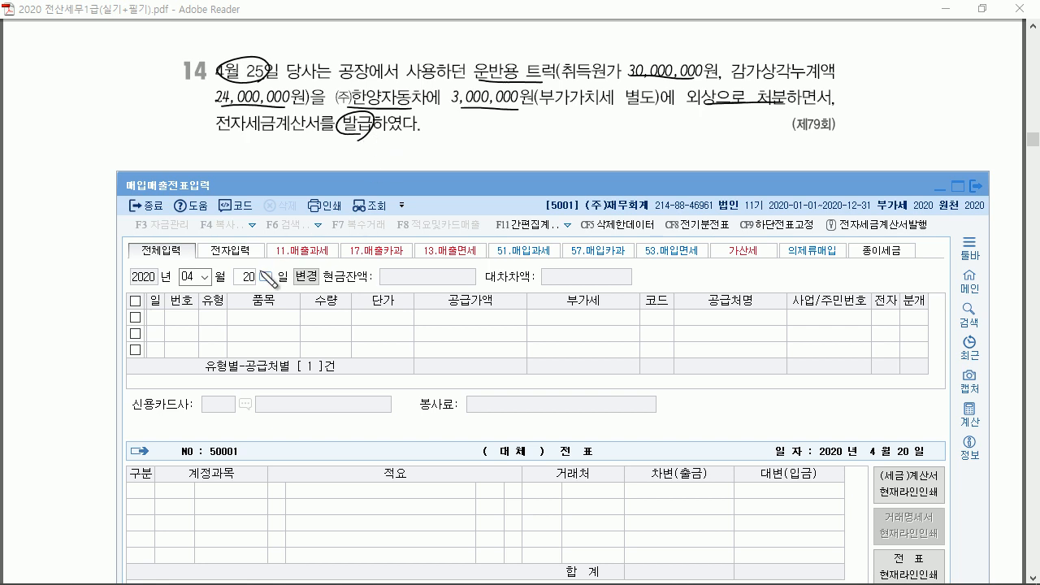
Start an April 25 sales entry with type 11 (과세), no item, quantity or unit price, and a supply amount of 3,000,000.
click(251, 278)
text(25)
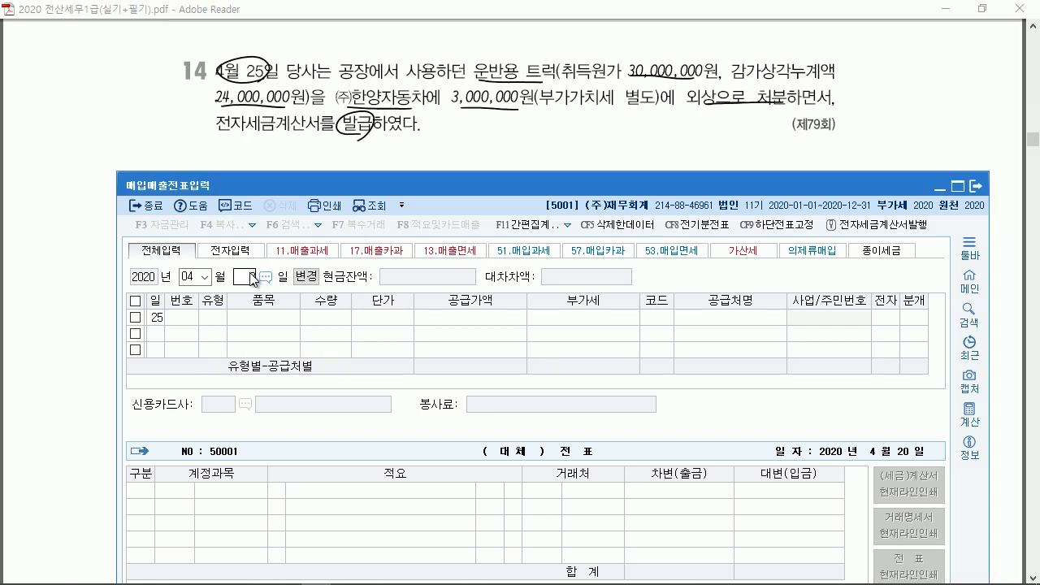
key(Return)
text(11)
key(Return)
key(Return)
key(Return)
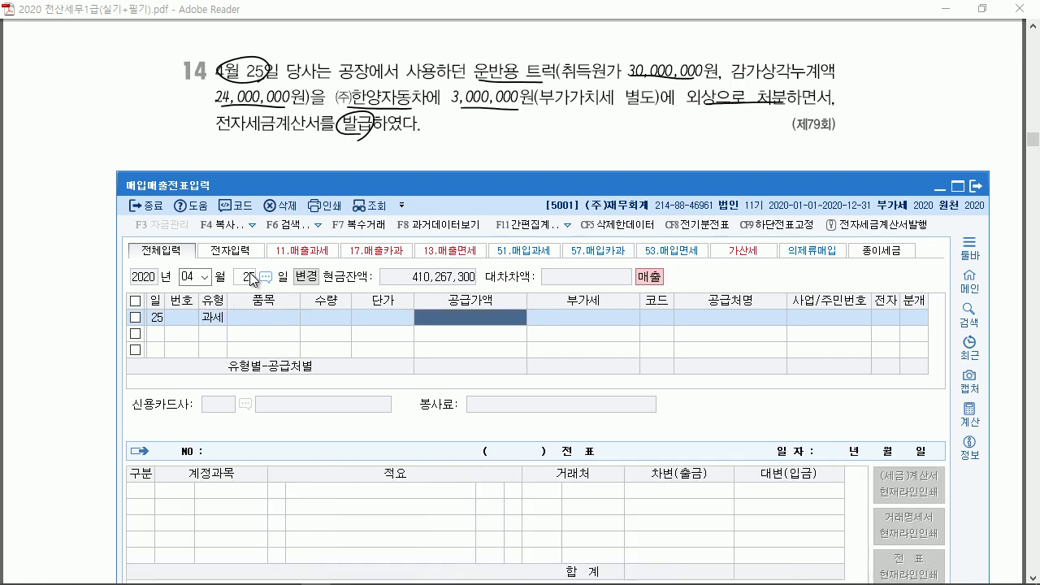
text(3000000)
key(Return)
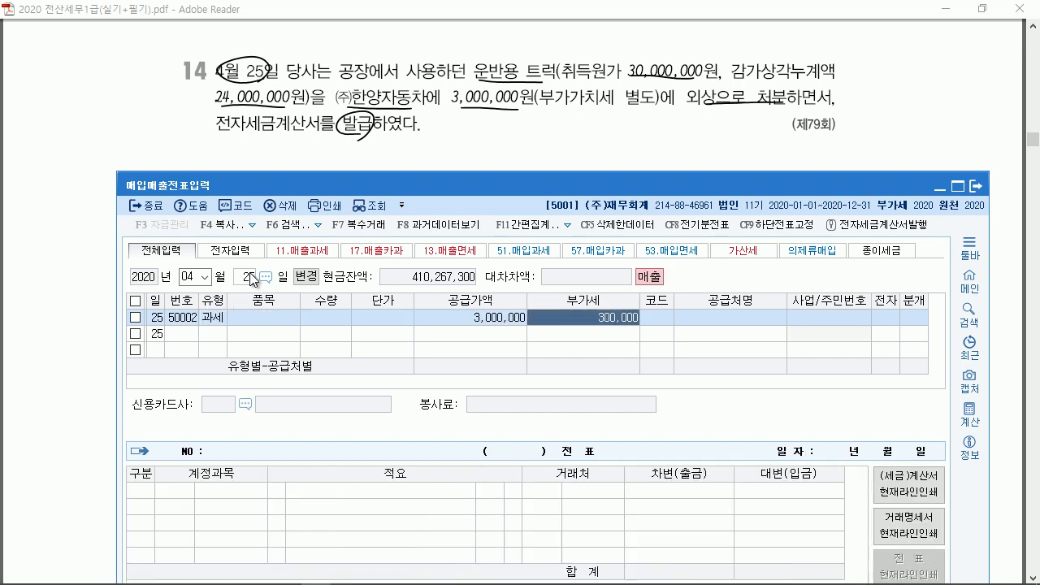
key(Return)
Choose (주)한양자동차 as the customer, mark the tax invoice as electronic (여) and set the journal type to 혼합.
text(한양)
key(Return)
key(Return)
text(13)
key(Return)
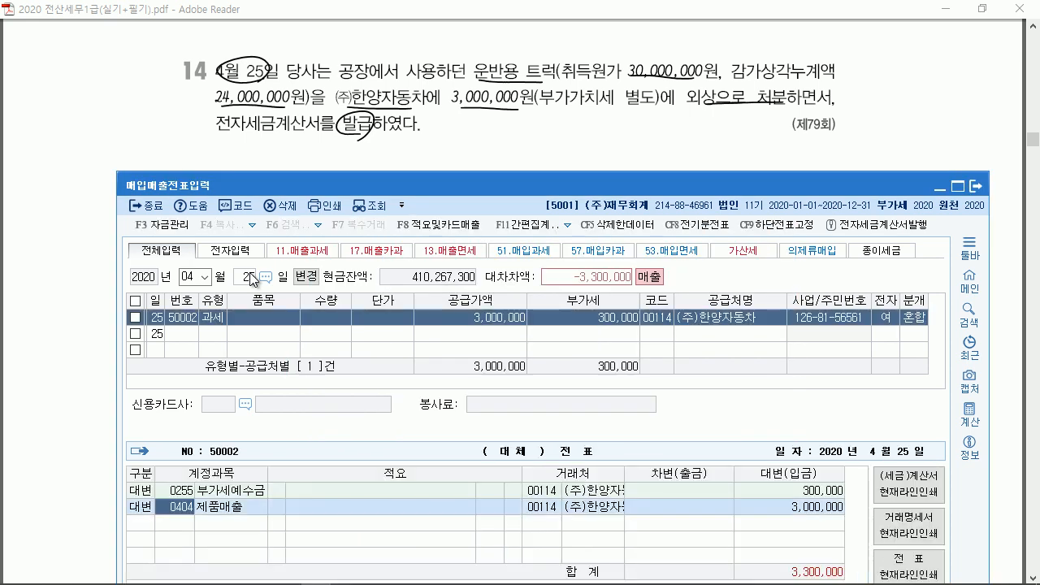
Change the 제품매출 credit line to 차량운반구 (0208) and set its credit amount to 30,000,000.
text(ㅏ)
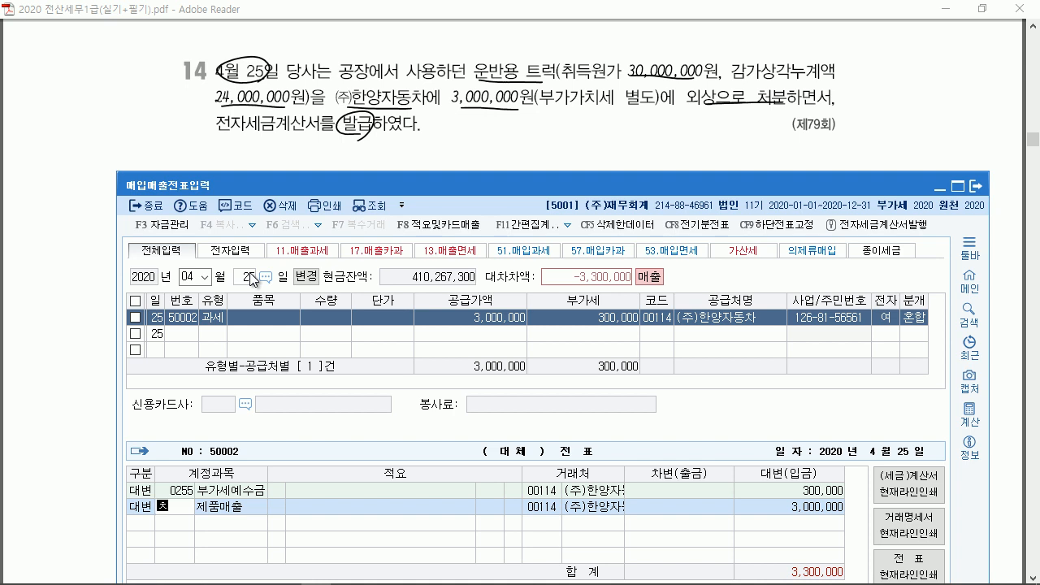
key(Return)
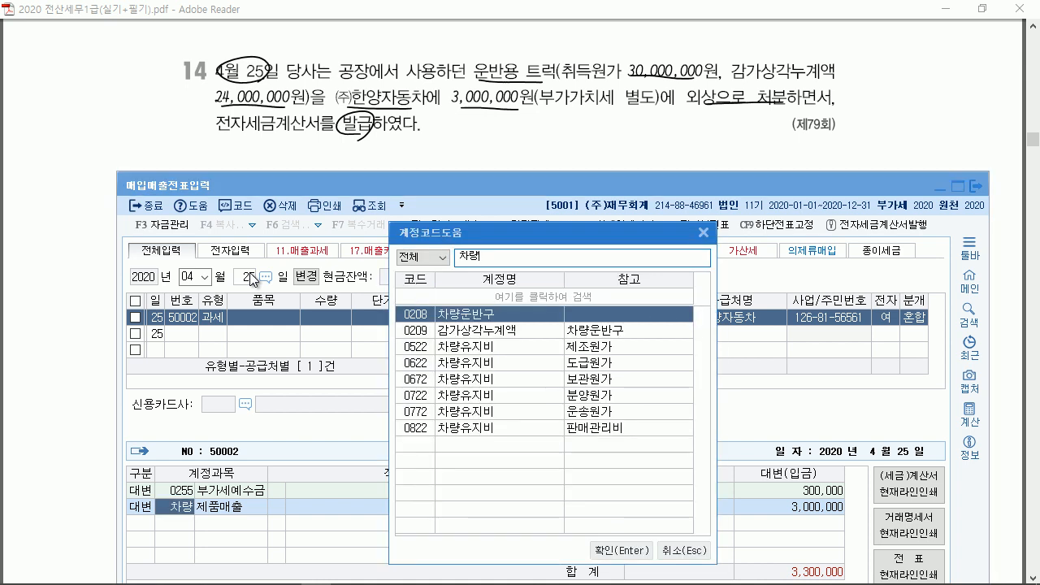
key(Return)
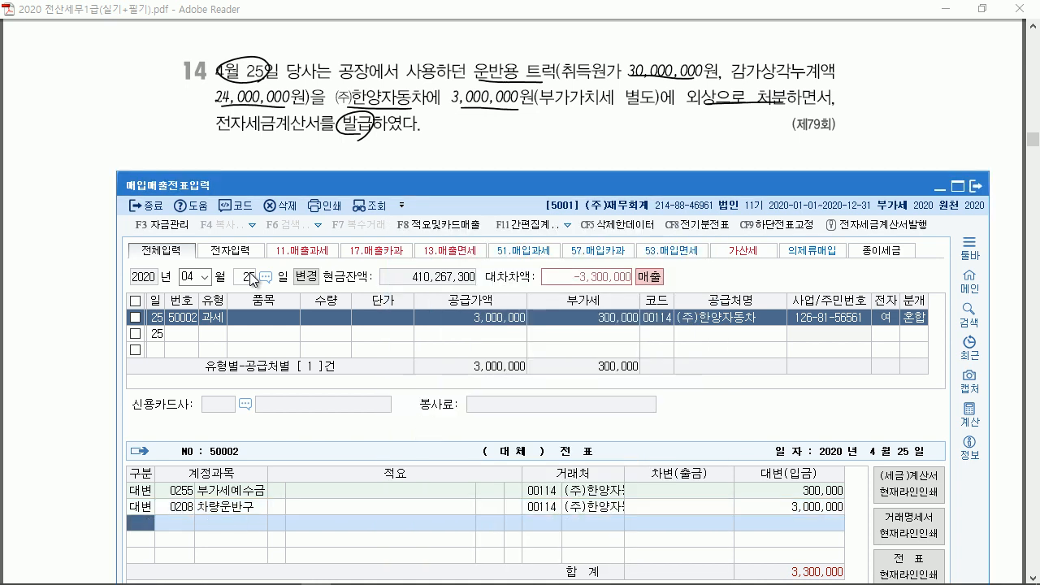
key(Up)
key(Right)
key(Right)
key(Right)
key(Right)
key(Right)
key(Right)
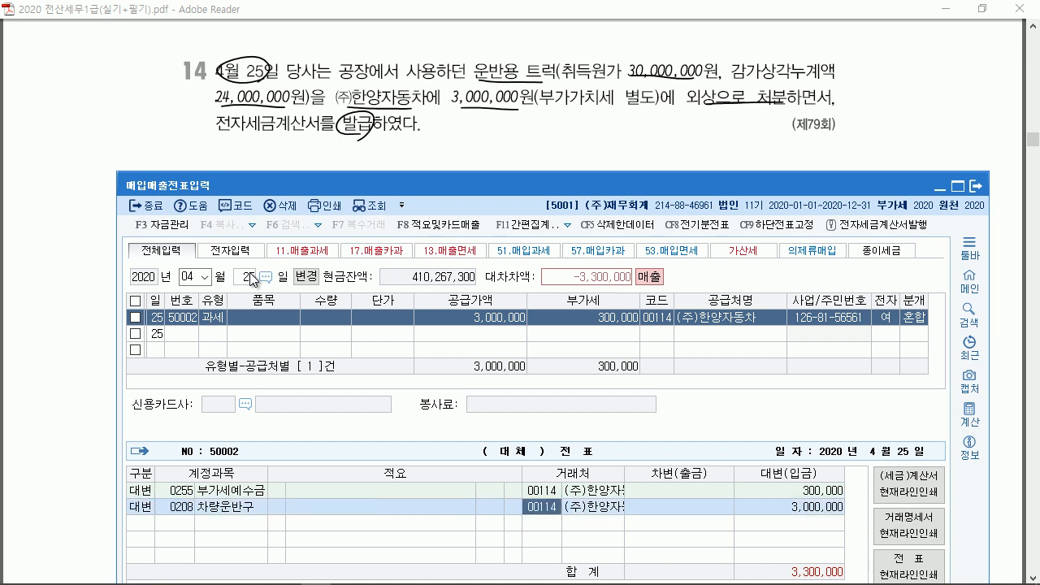
text(30000000)
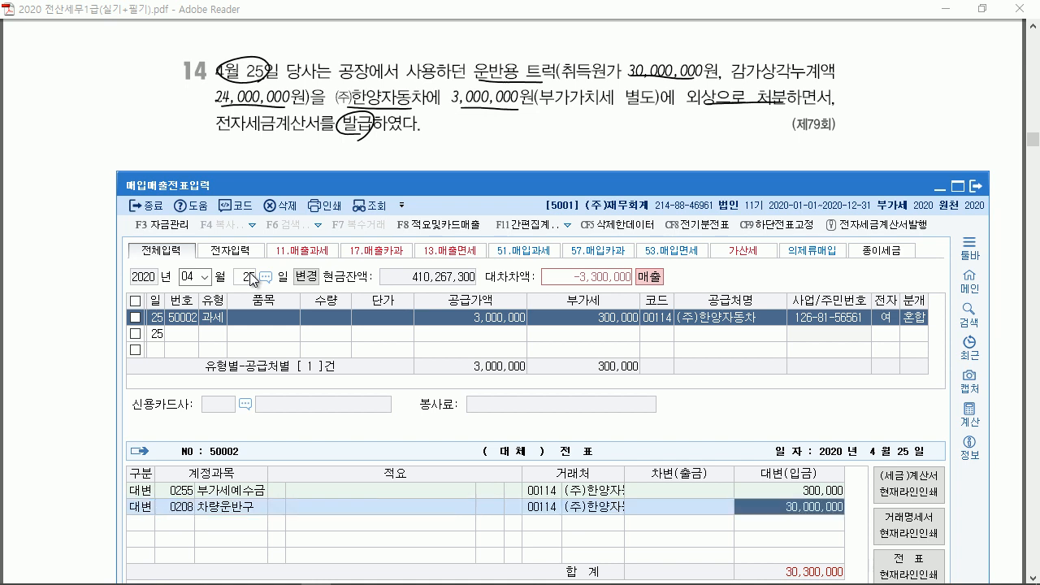
key(Return)
Add a debit line for the vehicle's 감가상각누계액 (0209) and set its amount to 24,000,000.
text(209)
key(Return)
key(Return)
key(Return)
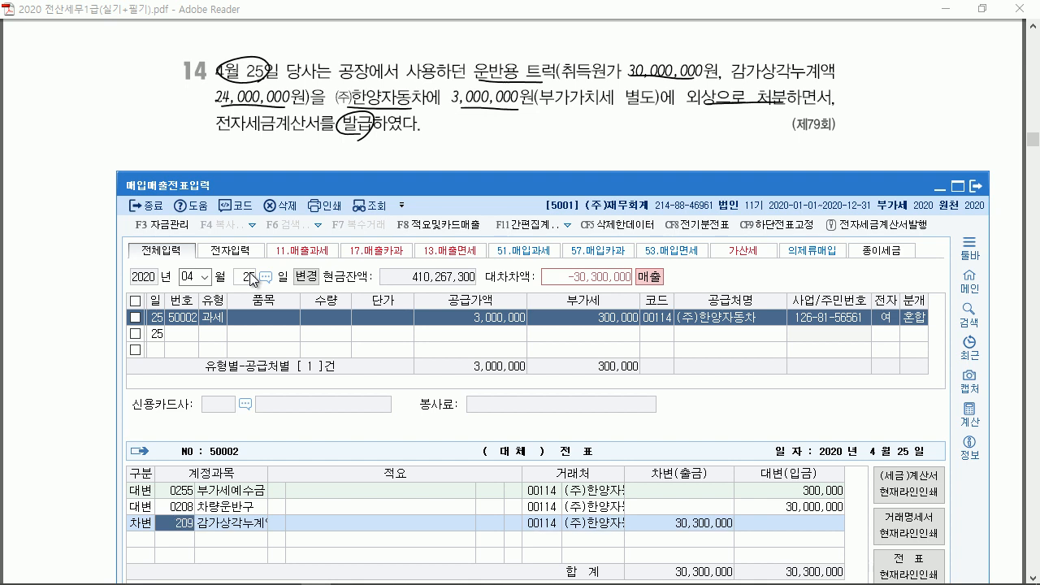
key(Up)
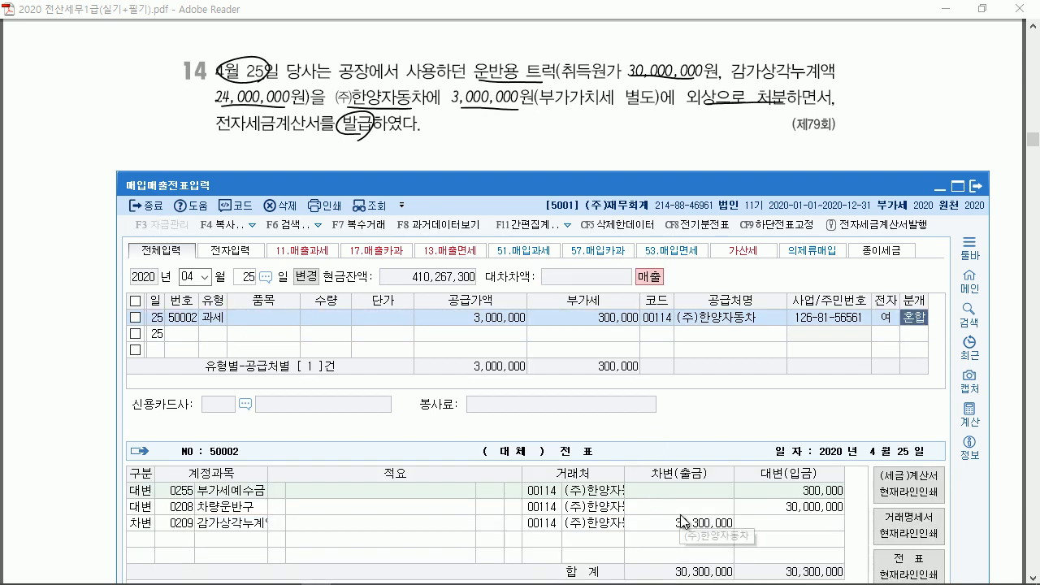
click(681, 523)
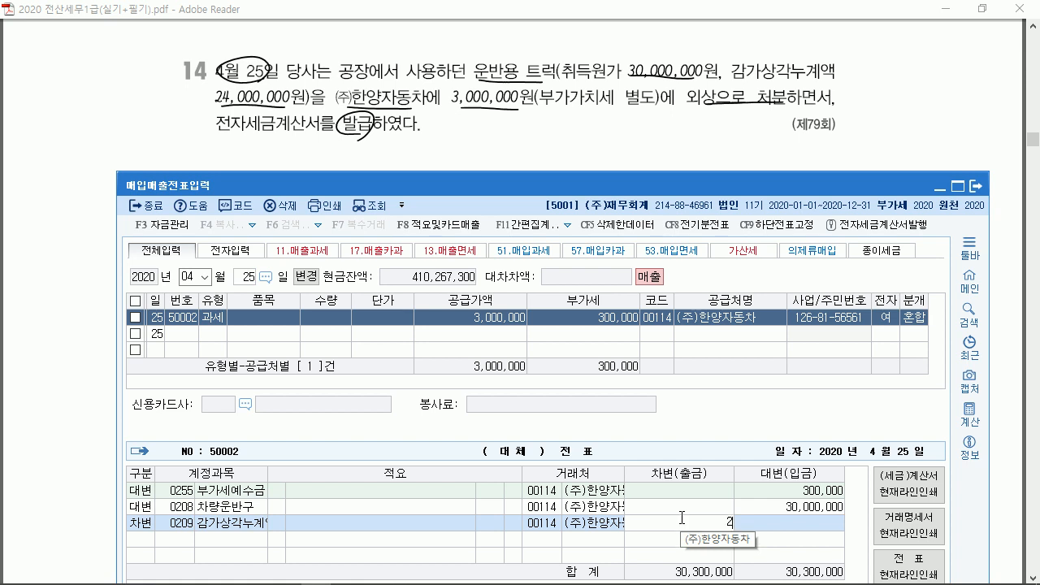
text(24000000)
key(Return)
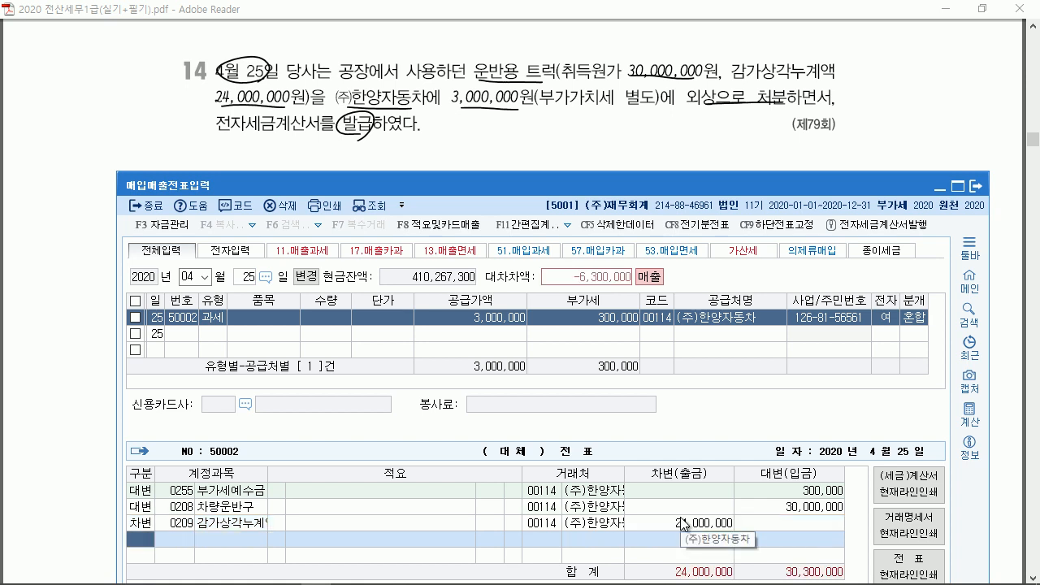
Add a debit line for 미수금 (0120) with the amount 3,300,000.
text(3)
key(Return)
text(미수)
key(Return)
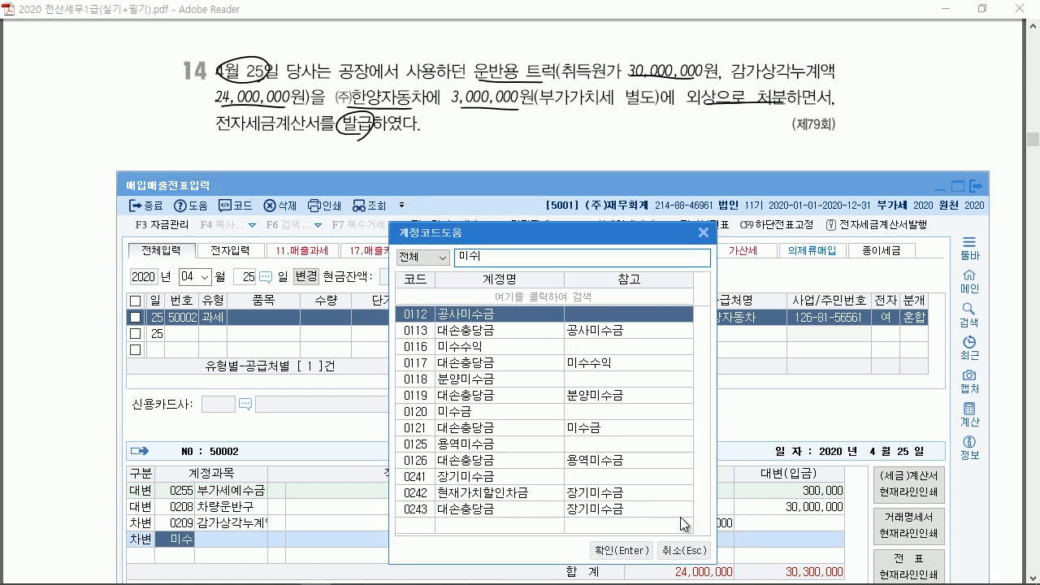
key(Down)
key(Down)
key(Down)
key(Down)
key(Down)
key(Down)
key(Return)
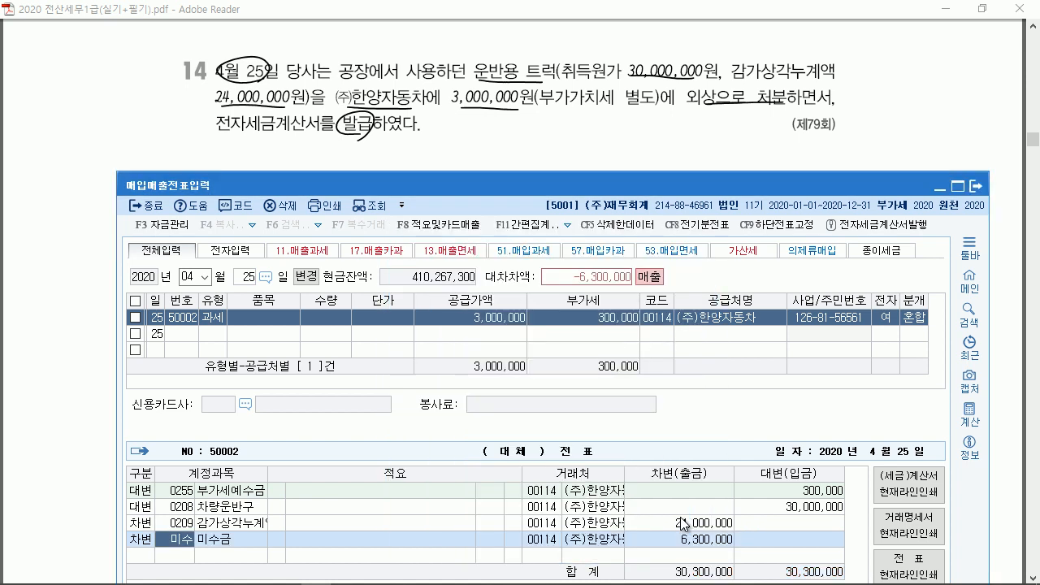
text(3300000)
key(Return)
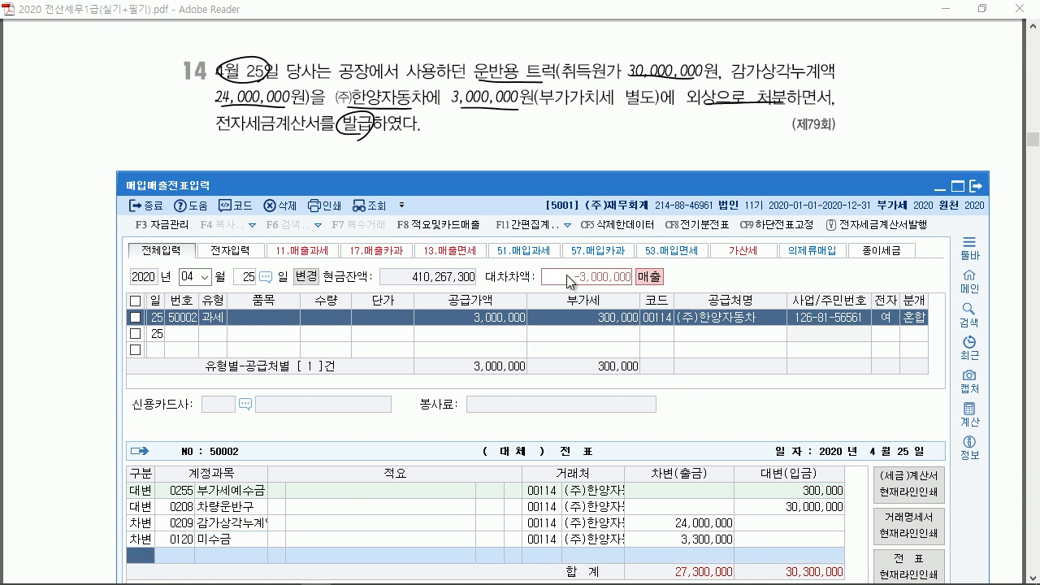
Debit the remaining 3,000,000 to 유형자산처분손실 (0970) and finish the April 25 voucher.
text(3)
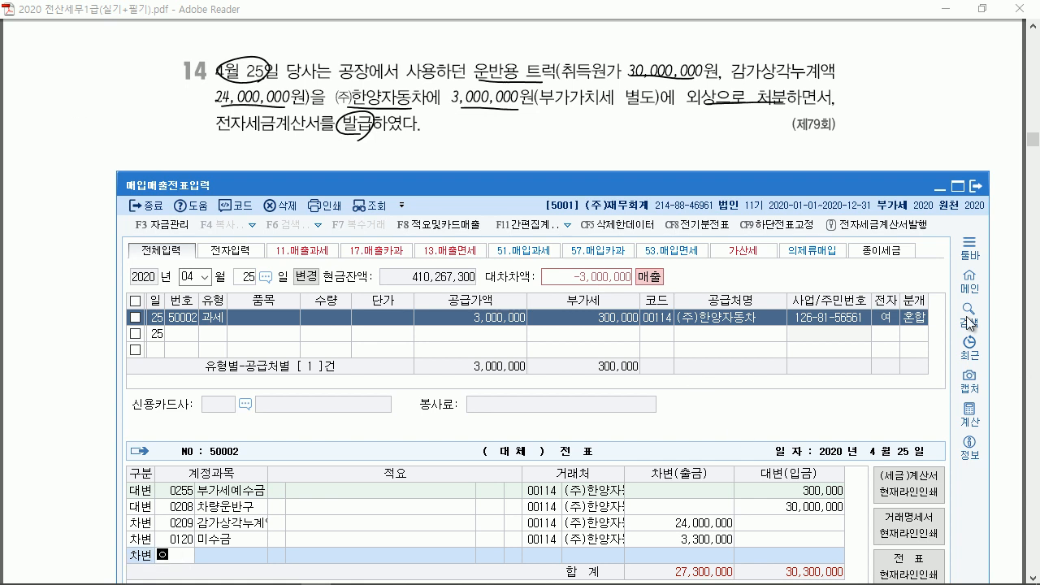
text(유형)
key(Return)
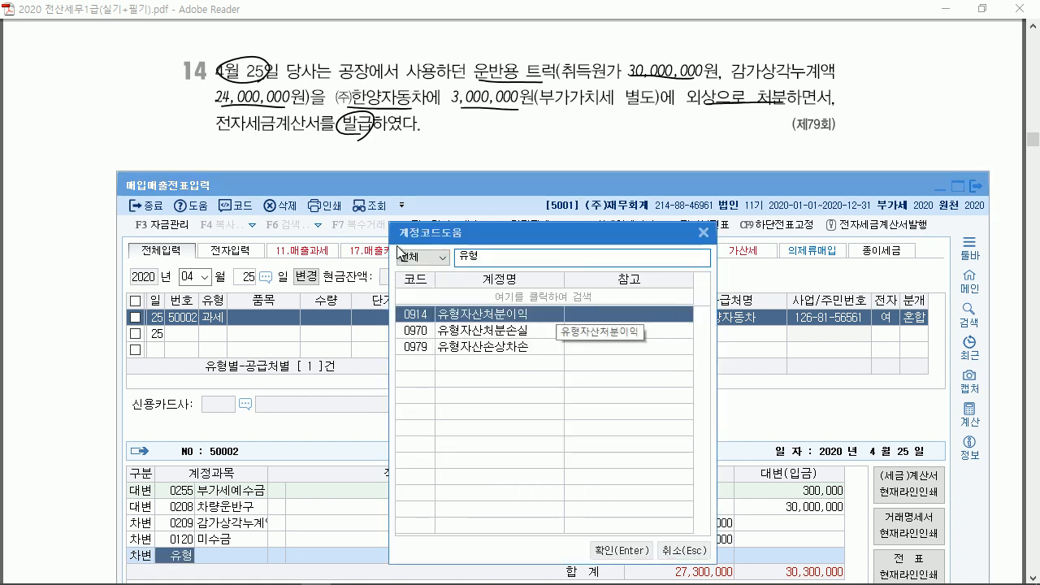
key(Escape)
key(Return)
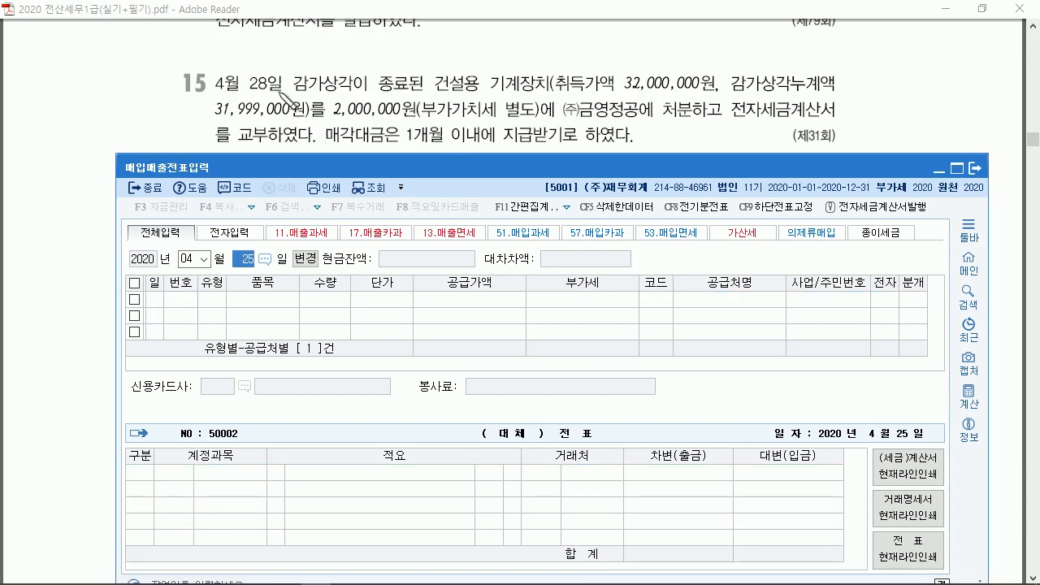
Circle the April 28 date in problem 15 and underline the machinery, its cost, depreciation, selling price, buyer and electronic tax invoice wording.
mouse_move(280, 106)
mouse_down()
mouse_move(211, 96)
mouse_move(268, 98)
mouse_up()
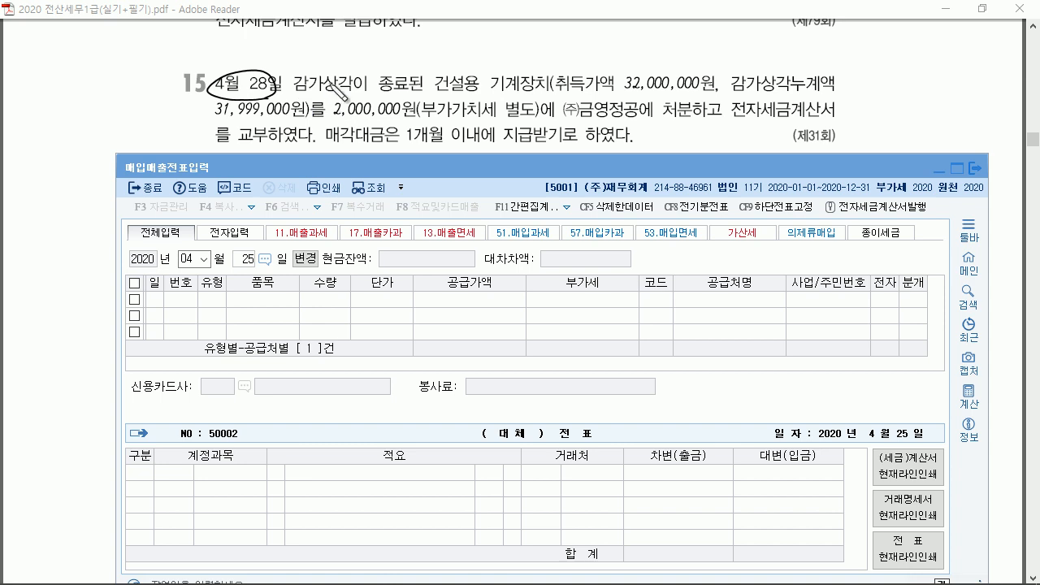
mouse_move(365, 92)
mouse_down()
mouse_move(331, 93)
mouse_move(699, 91)
mouse_up()
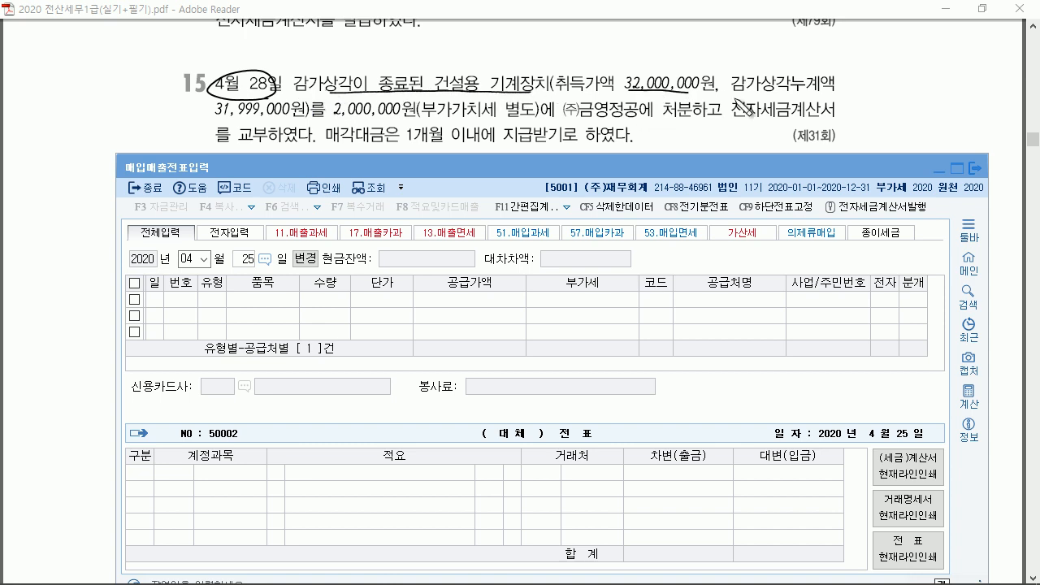
drag(216, 115, 291, 115)
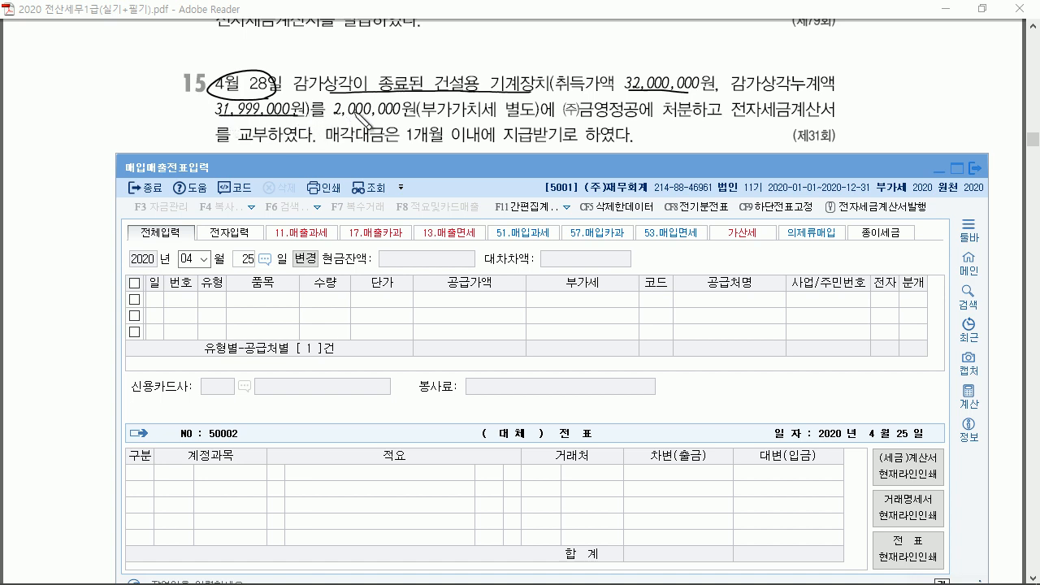
drag(355, 118, 408, 118)
drag(579, 119, 796, 120)
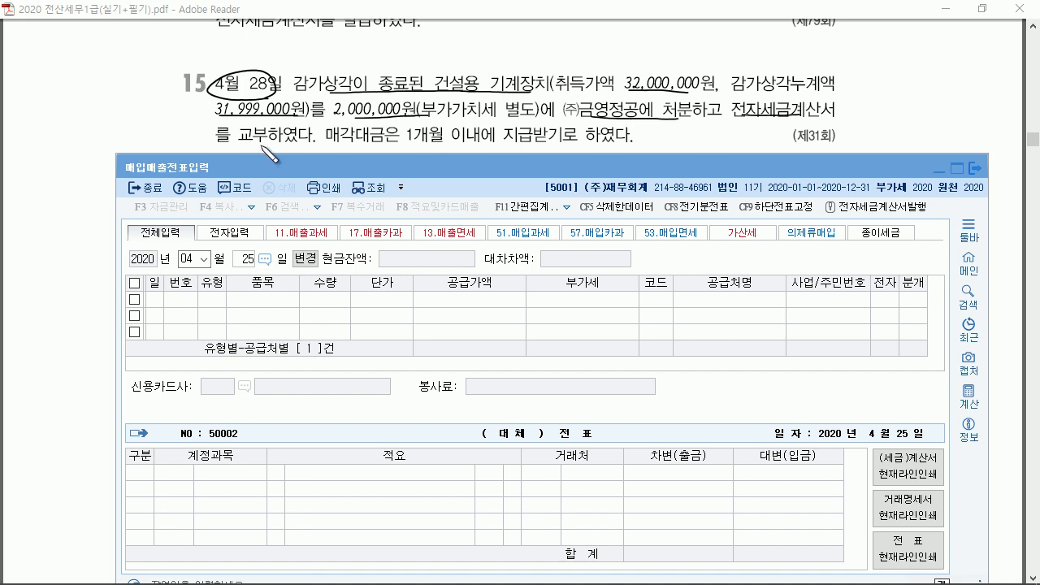
drag(231, 144, 268, 144)
Start an April 28 taxable sales voucher (type 11) with a supply value of 2,000,000.
click(247, 259)
text(28)
key(Return)
text(11)
key(Return)
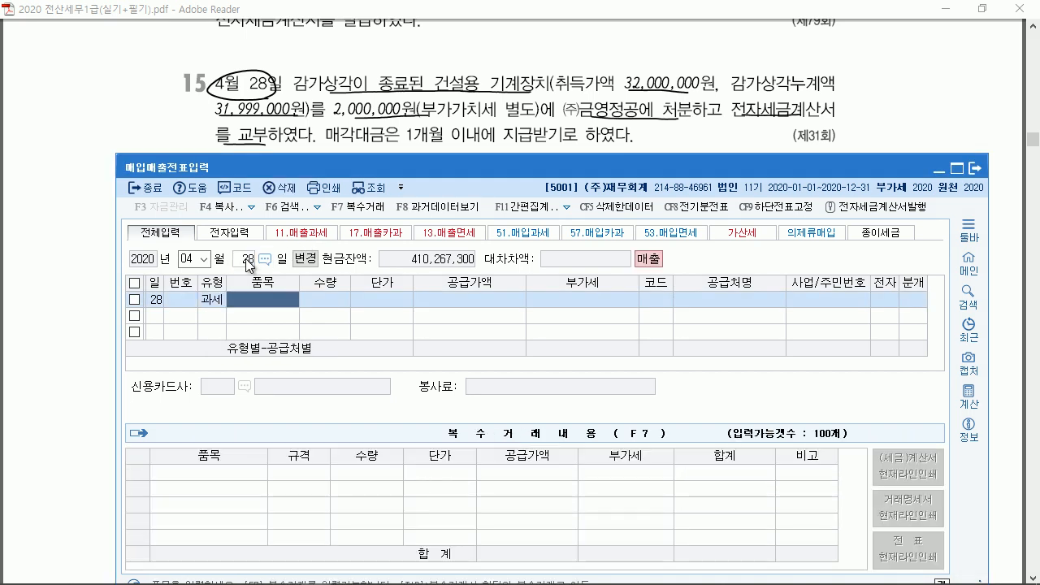
key(Return)
text(2000000)
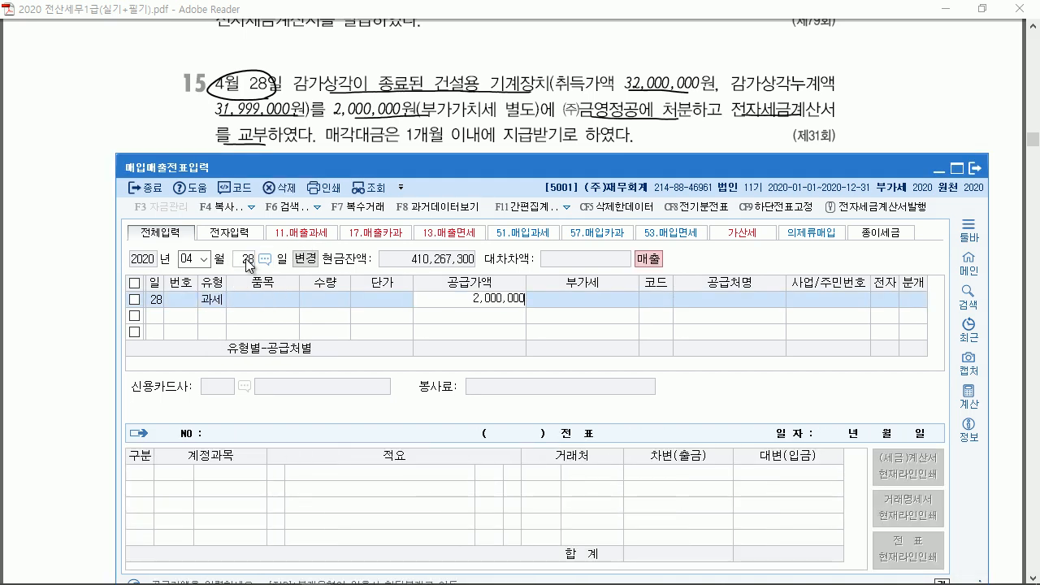
key(Return)
key(Return)
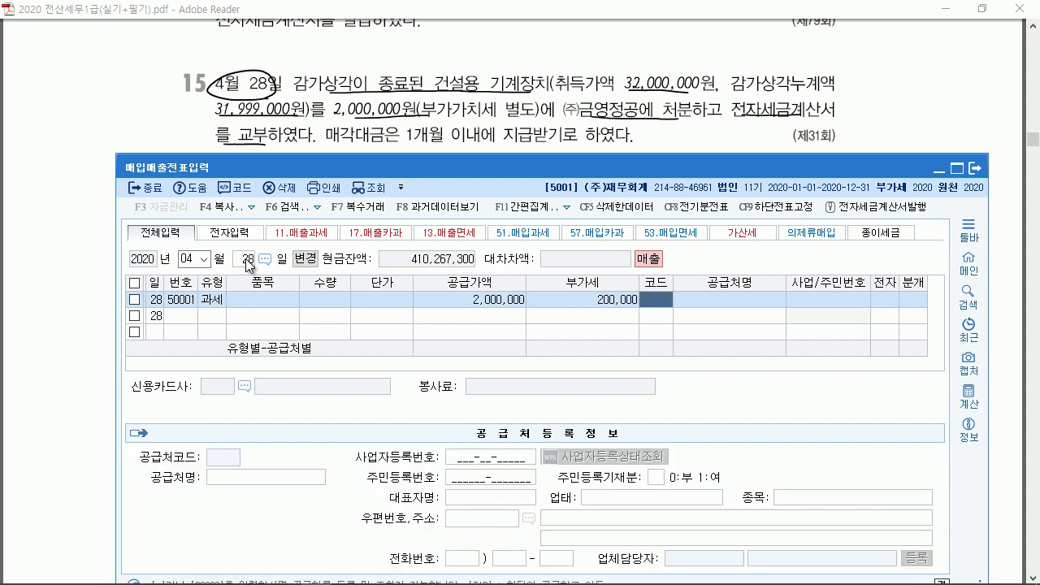
Assign 금영정공 as the trading partner, mark the invoice as electronic and set the journal type to 혼합 (3).
text(그ㅁ여ㅇ)
key(Return)
key(Return)
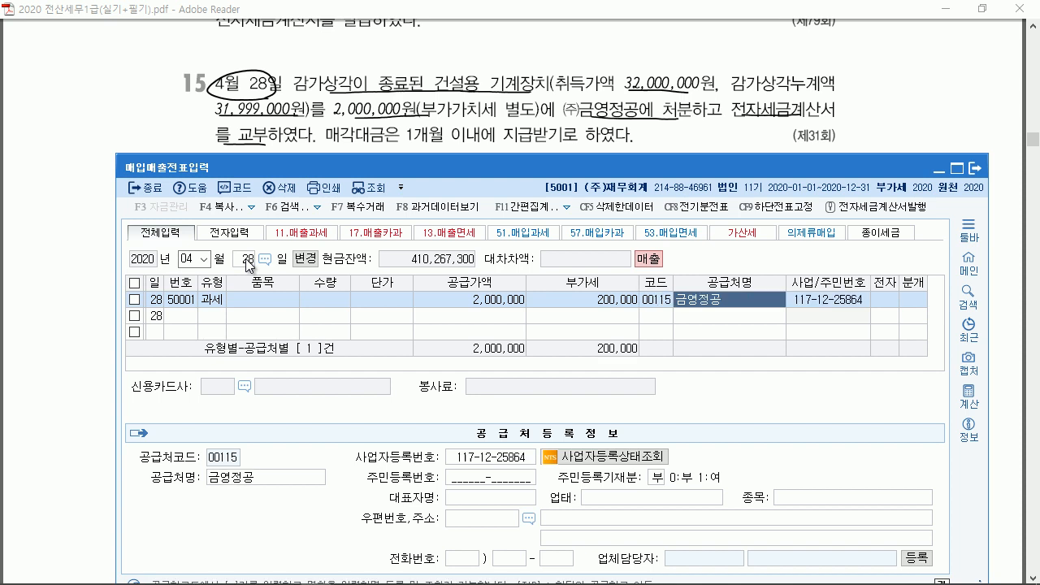
key(Return)
key(Return)
text(3)
key(Return)
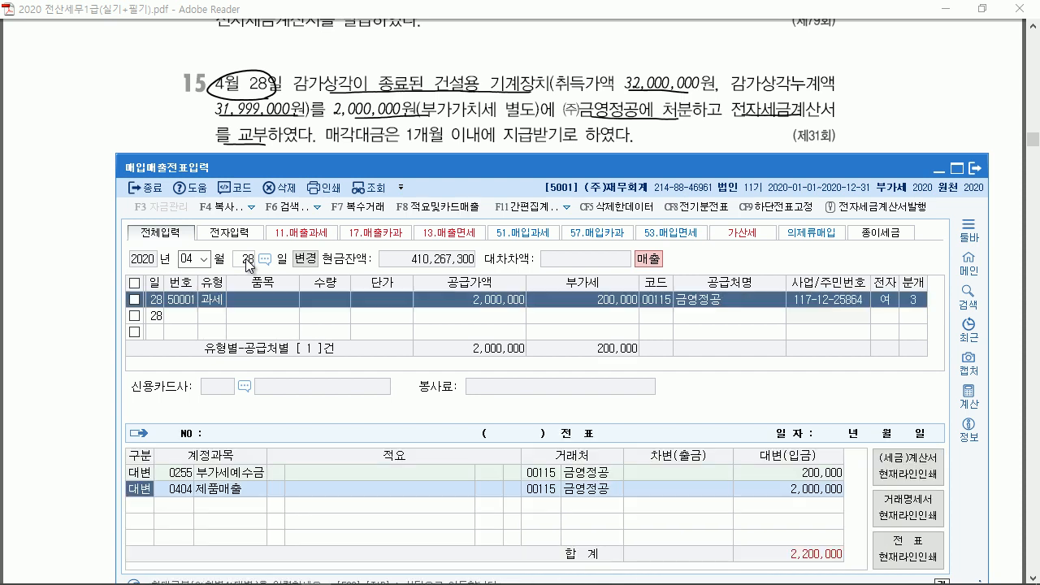
Change the 제품매출 credit line to 기계장치 (0206) and set its credit amount to 32,000,000.
text(2)
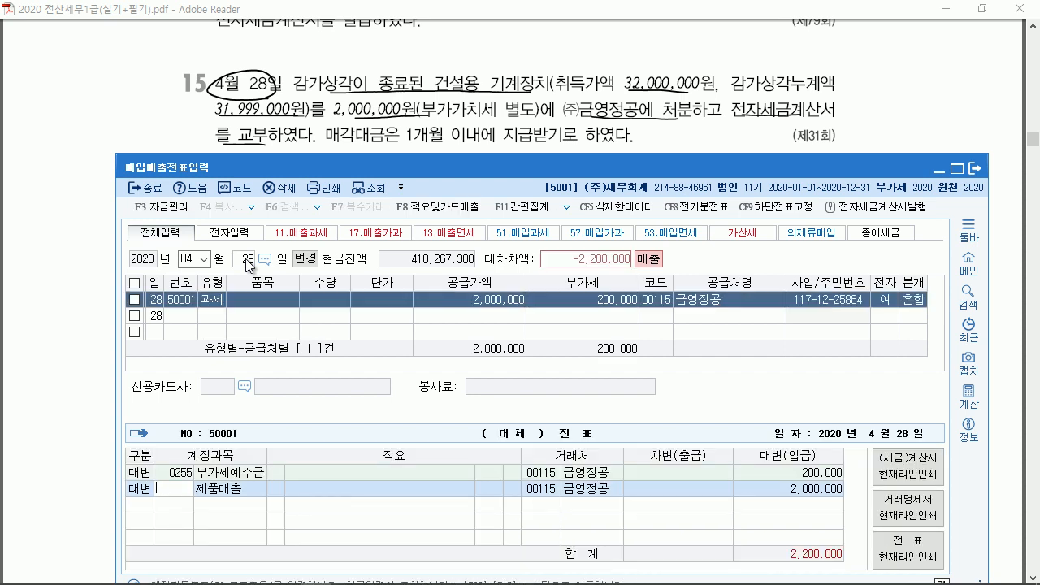
text(기계자ㅇ)
key(Return)
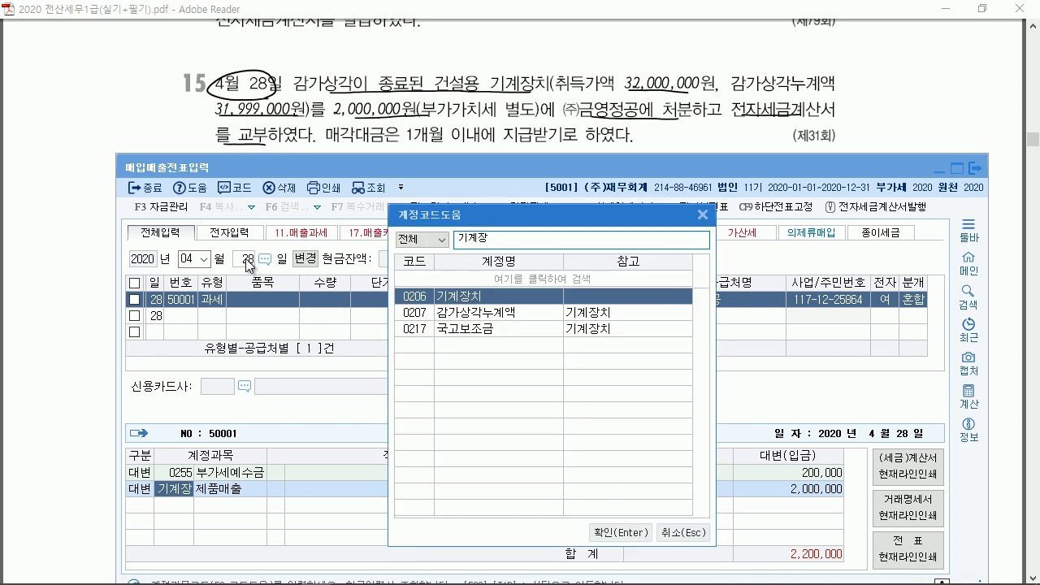
key(Return)
text(32,000,000)
key(Return)
Add a debit line for the machinery's 감가상각누계액 (0207) with the amount 31,999,000.
text(3207)
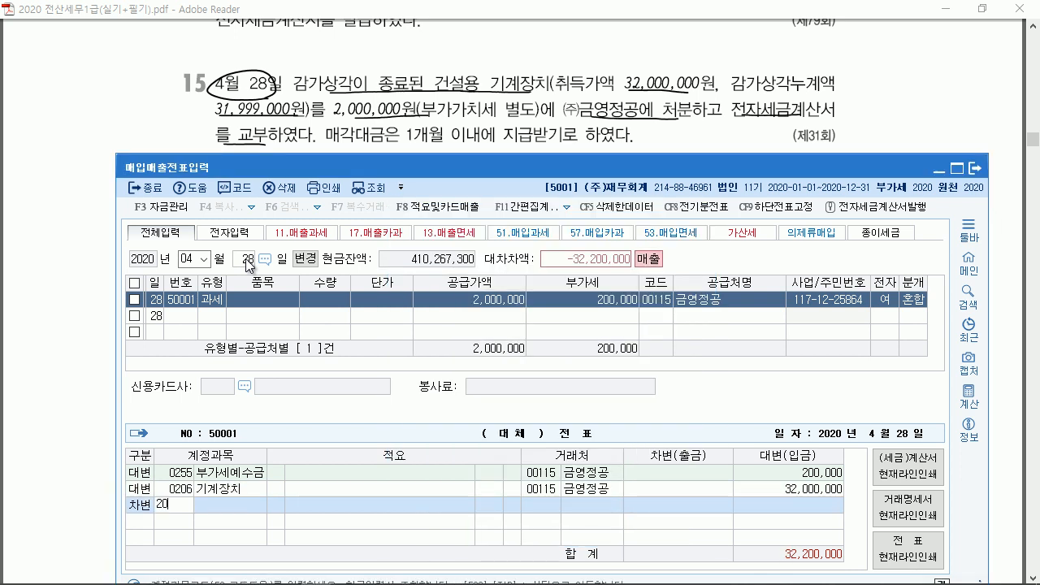
key(Return)
key(Return)
text(3)
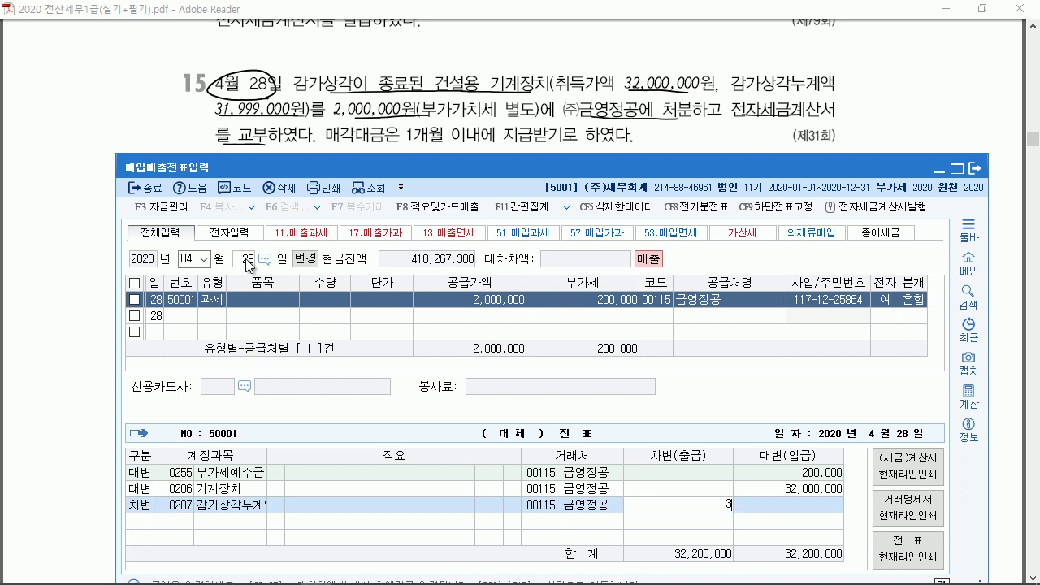
text(1,999,000)
key(Return)
Add a debit line for 미수금 (0120) with the amount 2,200,000.
text(미수)
key(Return)
key(Down)
key(Down)
key(Down)
key(Down)
key(Down)
key(Down)
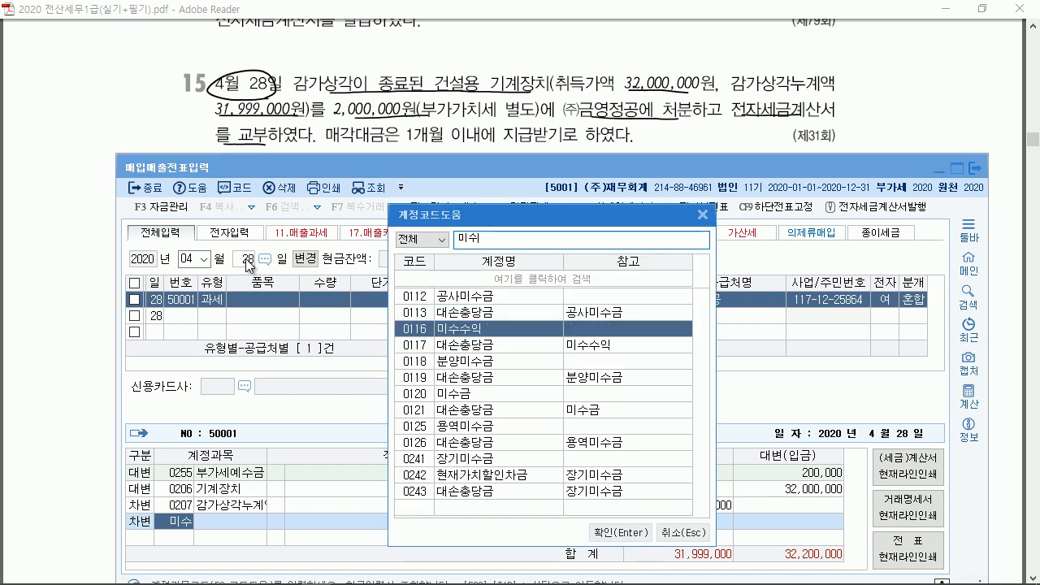
key(Return)
text(2)
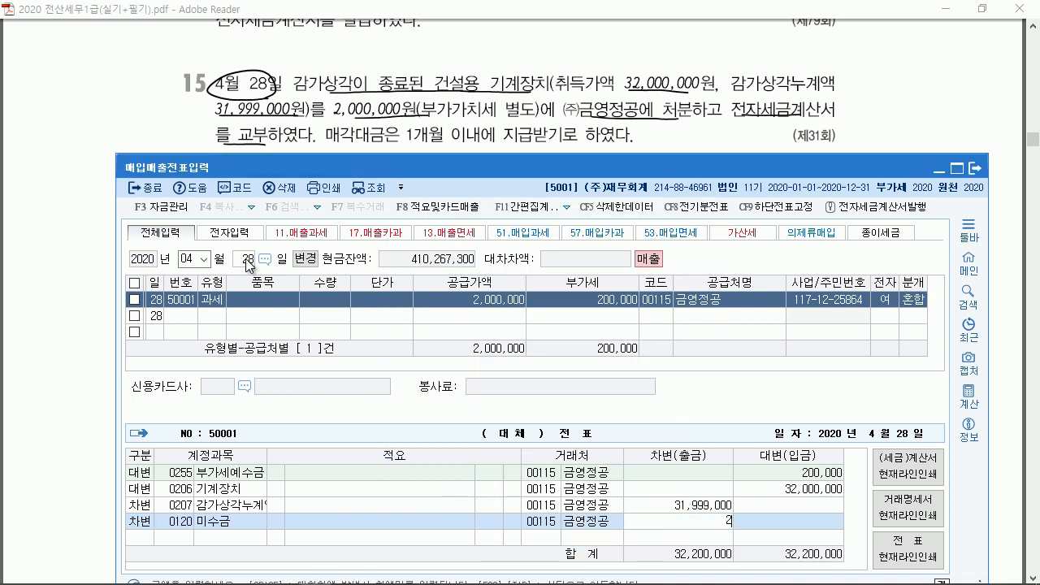
text(,200,000)
key(Return)
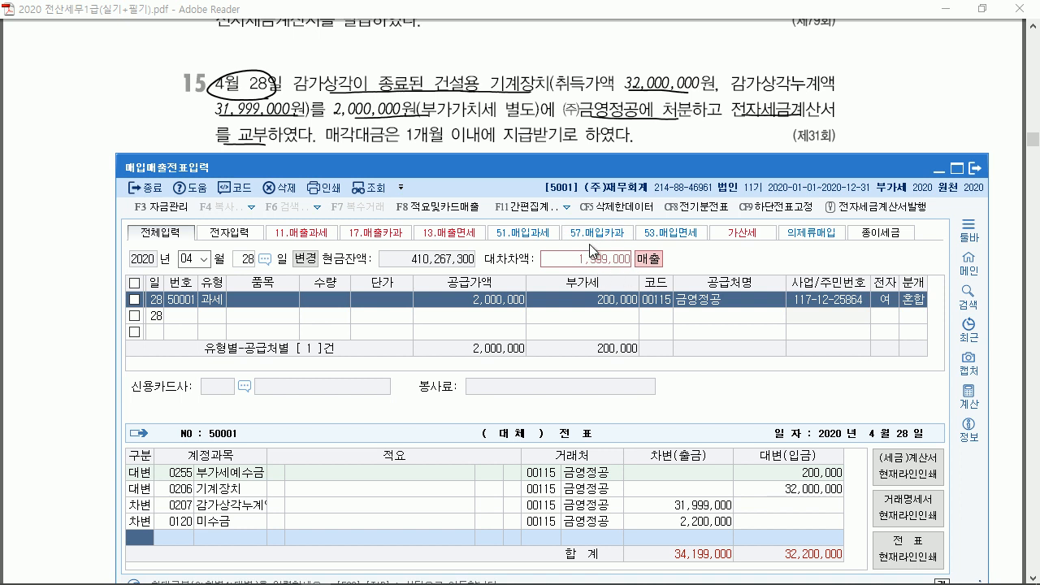
Credit the remaining 1,999,000 to 유형자산처분이익 and finish the April 28 voucher.
key(Return)
text(유형)
key(Return)
key(Return)
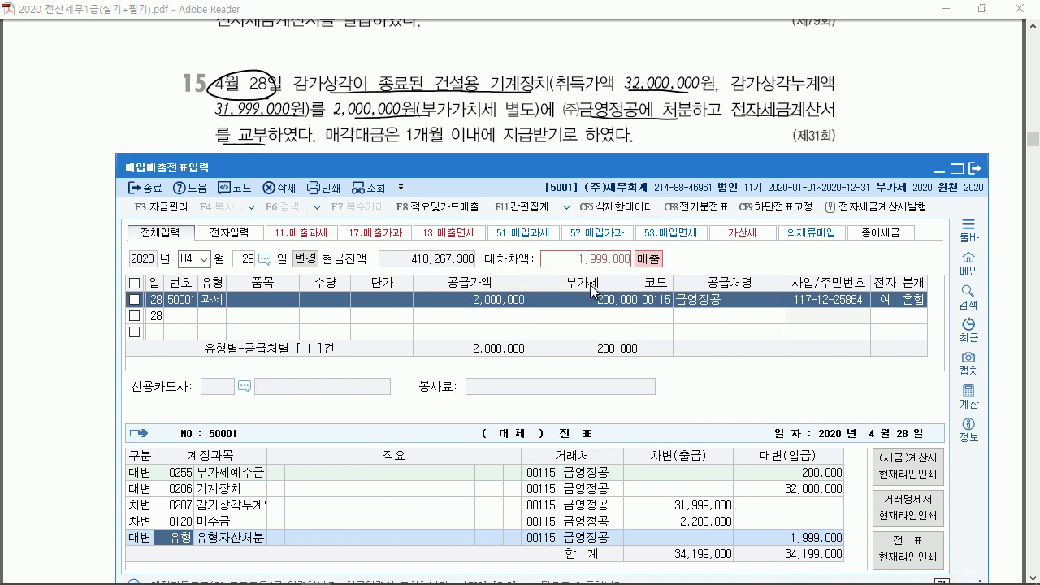
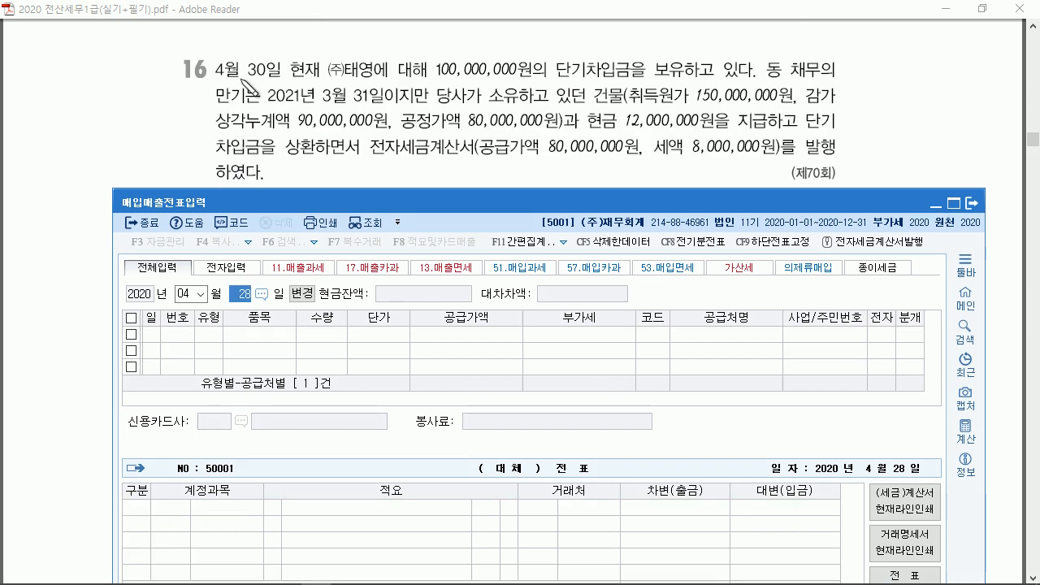
Circle the date in problem 16 and underline the building's cost and depreciation, the cash payment, loan repayment, tax invoice, supply value and tax.
drag(255, 73, 261, 80)
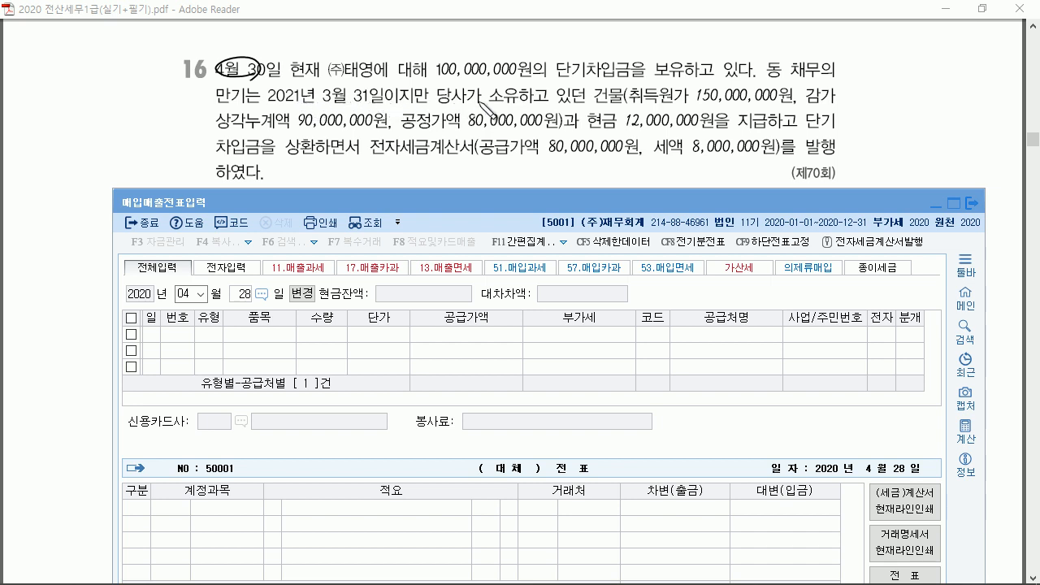
drag(596, 103, 812, 106)
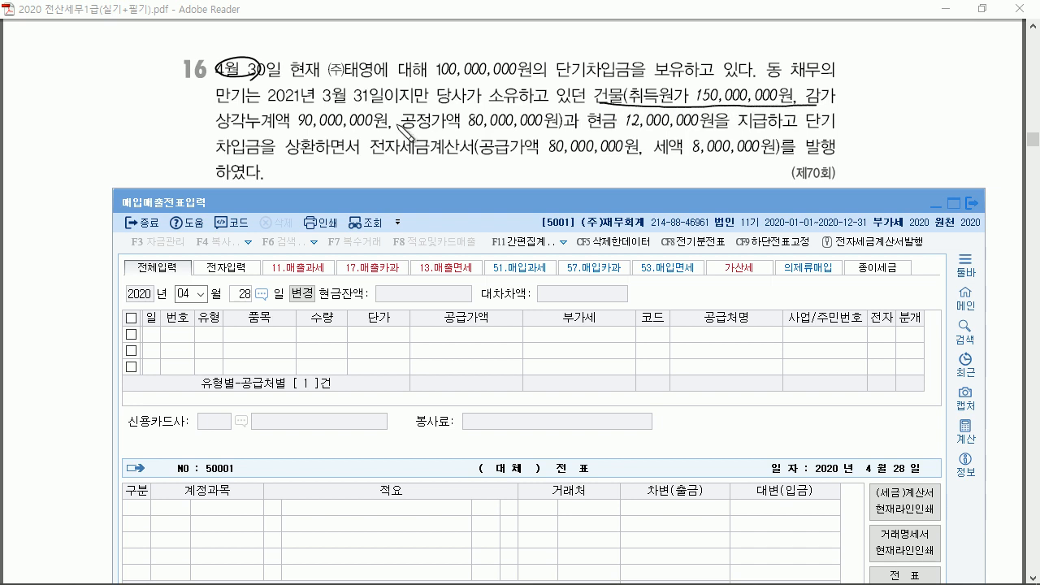
drag(234, 128, 370, 128)
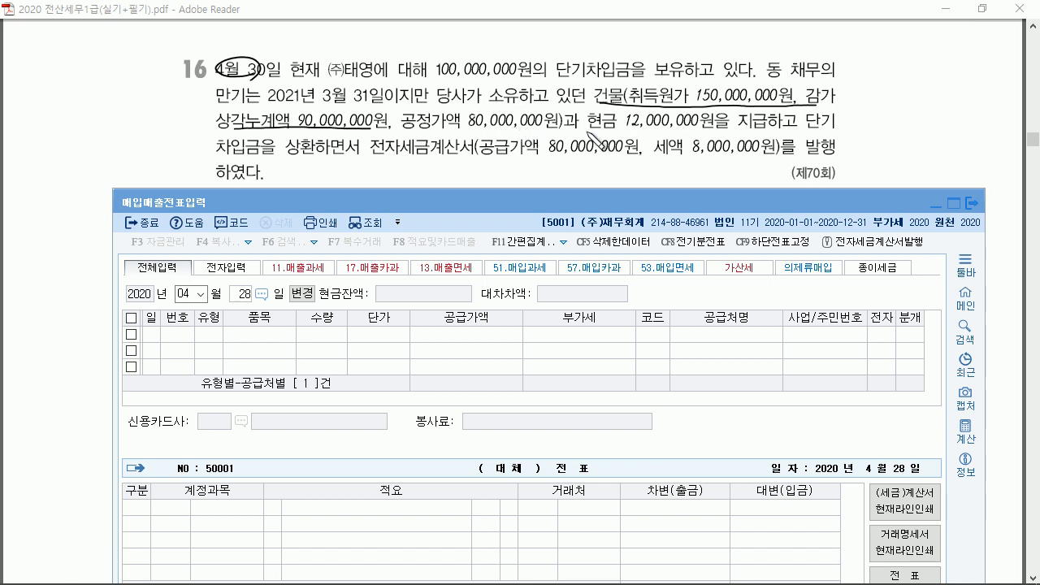
drag(592, 132, 785, 132)
drag(236, 153, 329, 152)
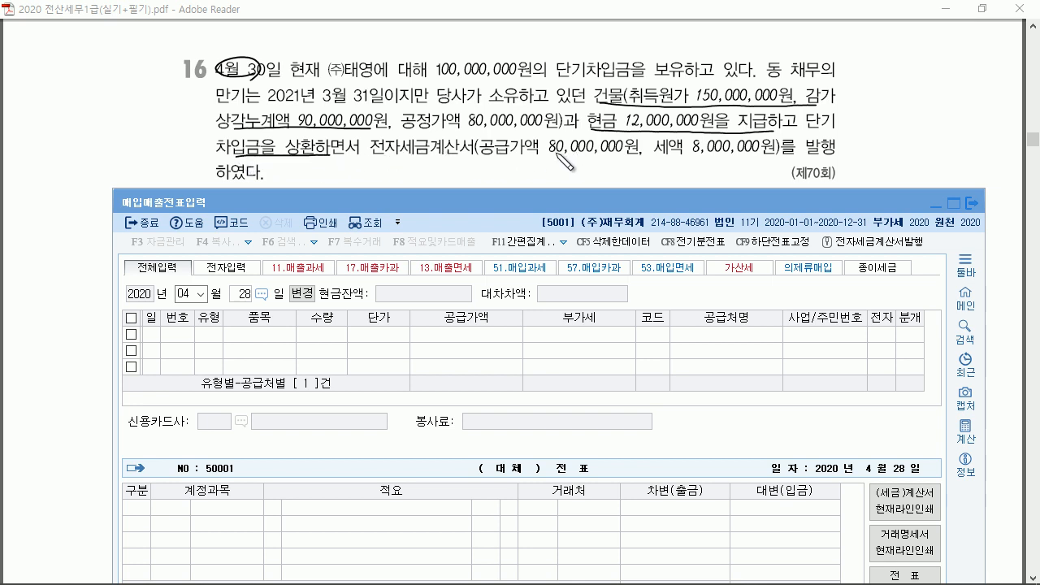
drag(415, 173, 521, 172)
drag(804, 157, 835, 156)
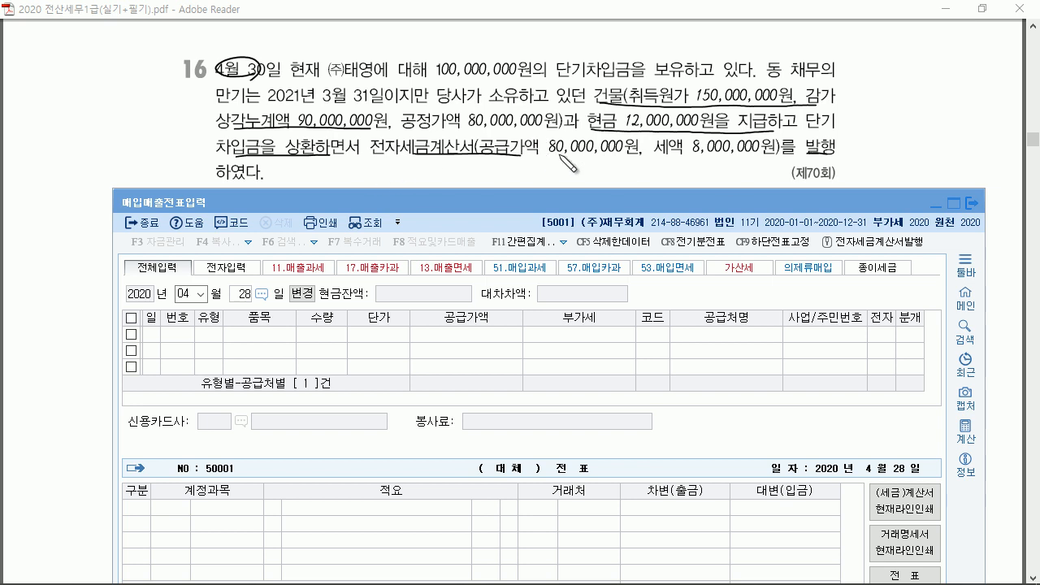
drag(525, 160, 582, 160)
drag(679, 158, 752, 157)
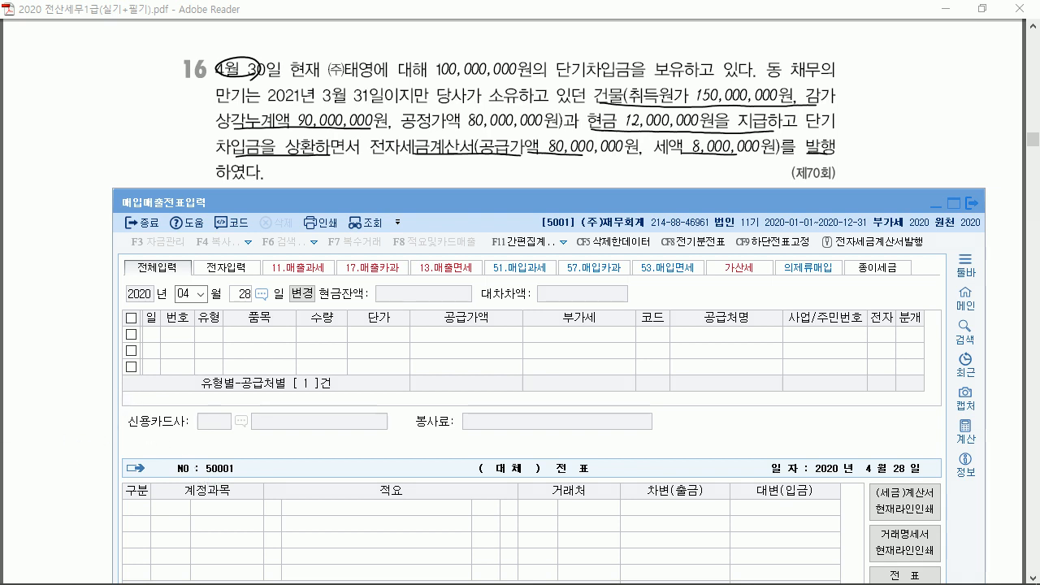
Start an April 30 taxable sales voucher (type 11) with a supply value of 80,000,000.
click(242, 294)
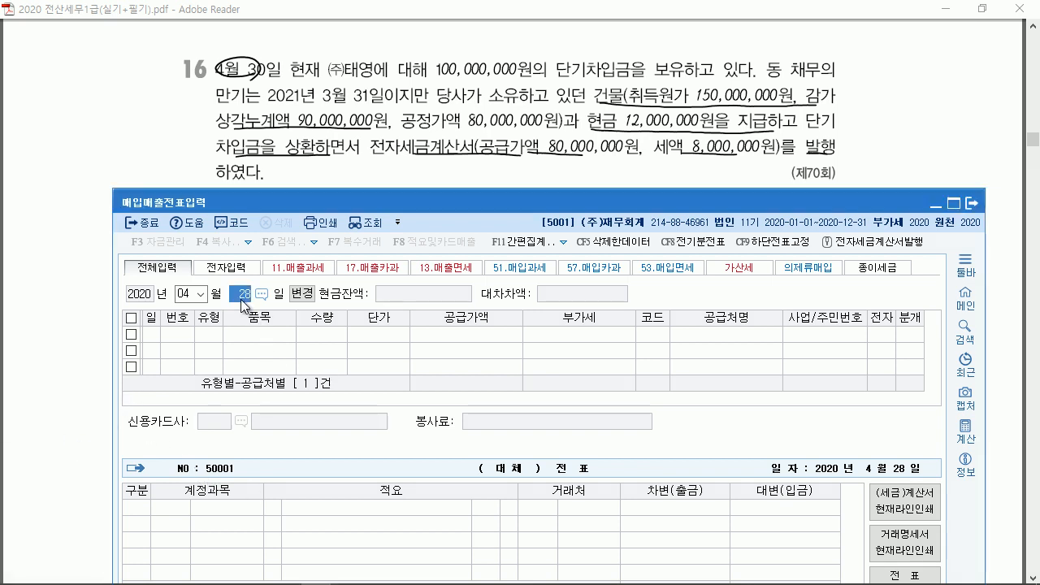
text(30)
key(Return)
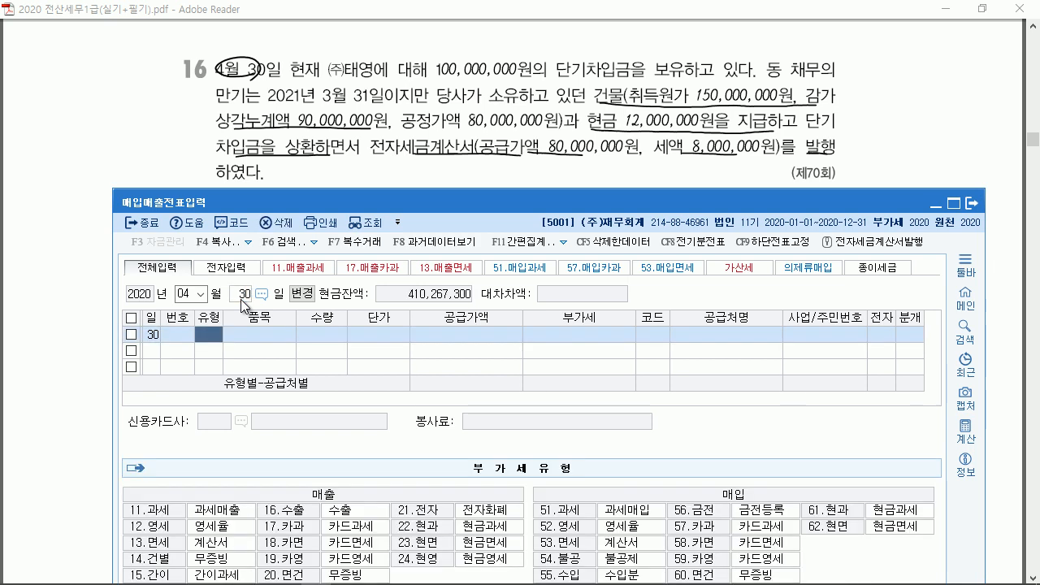
text(11)
key(Return)
key(Return)
key(Return)
key(Return)
text(80000000)
key(Return)
key(Return)
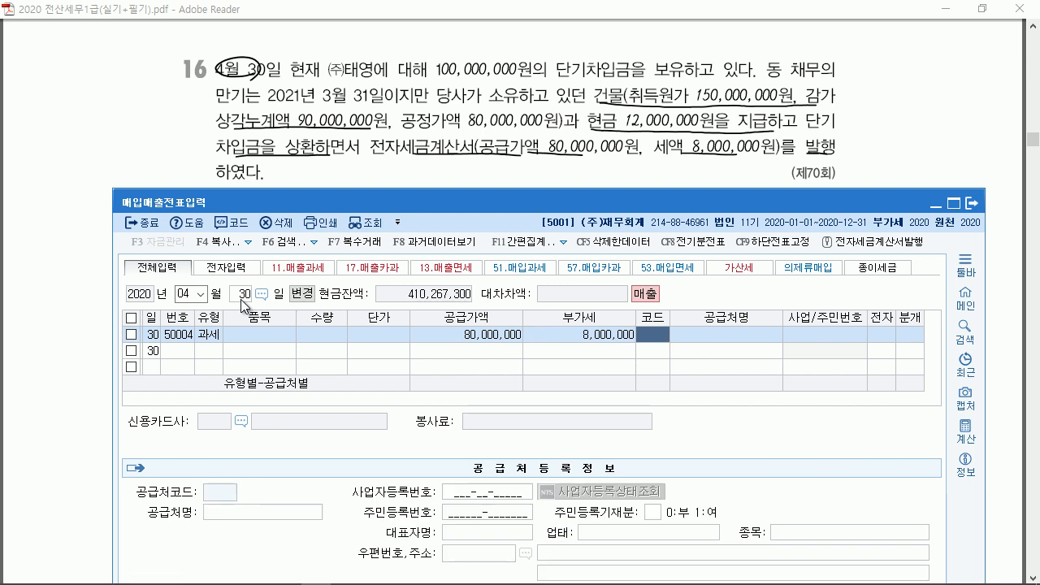
Assign (주)태영 as the trading partner, mark the invoice as electronic and set the journal type to 혼합 (3).
text(태영)
key(Return)
key(Return)
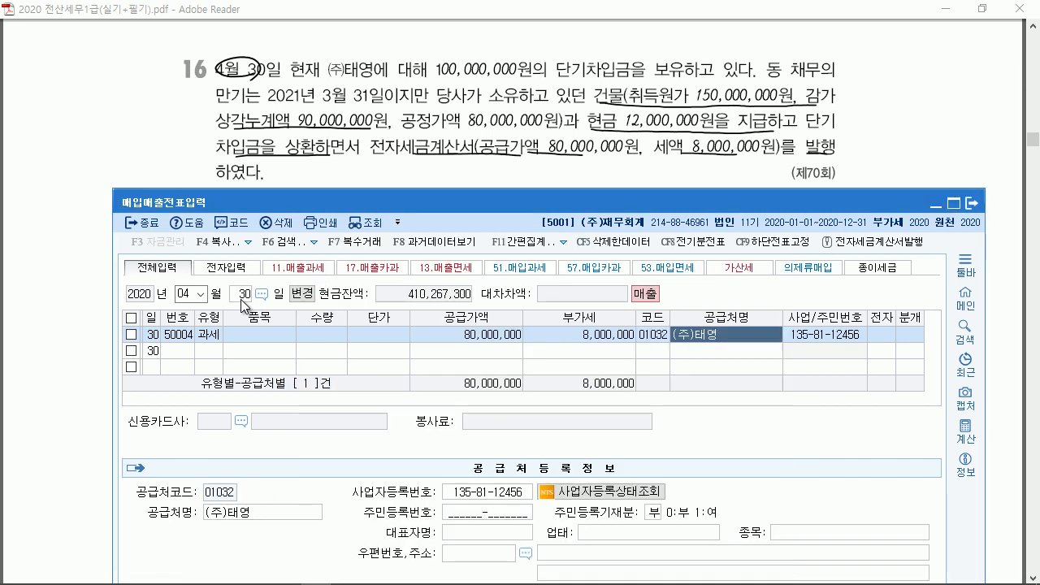
key(Return)
text(3)
key(Return)
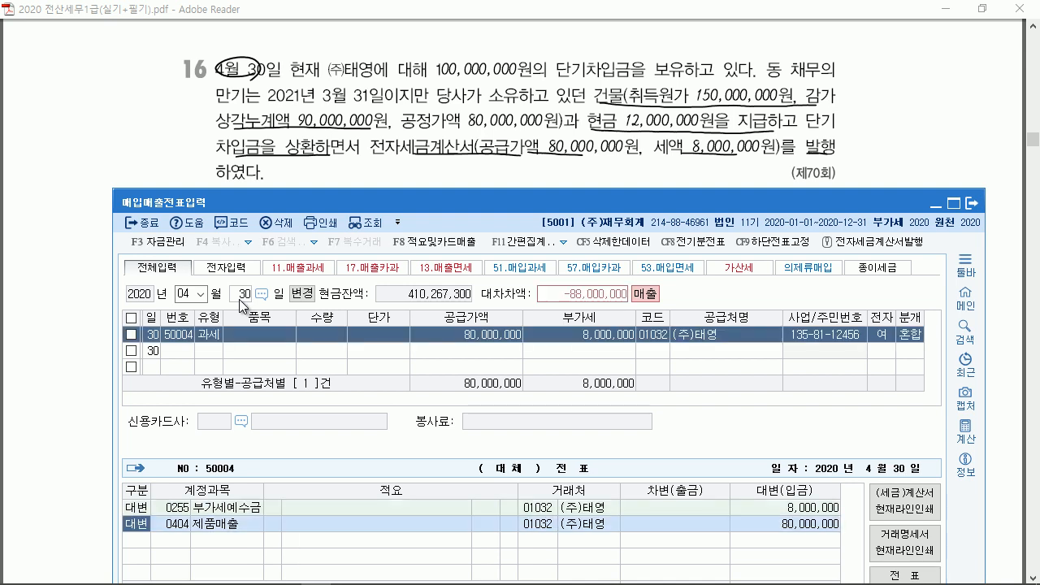
Change the 제품매출 credit line to 건물 (0202) and set its credit amount to 150,000,000.
drag(461, 203, 462, 187)
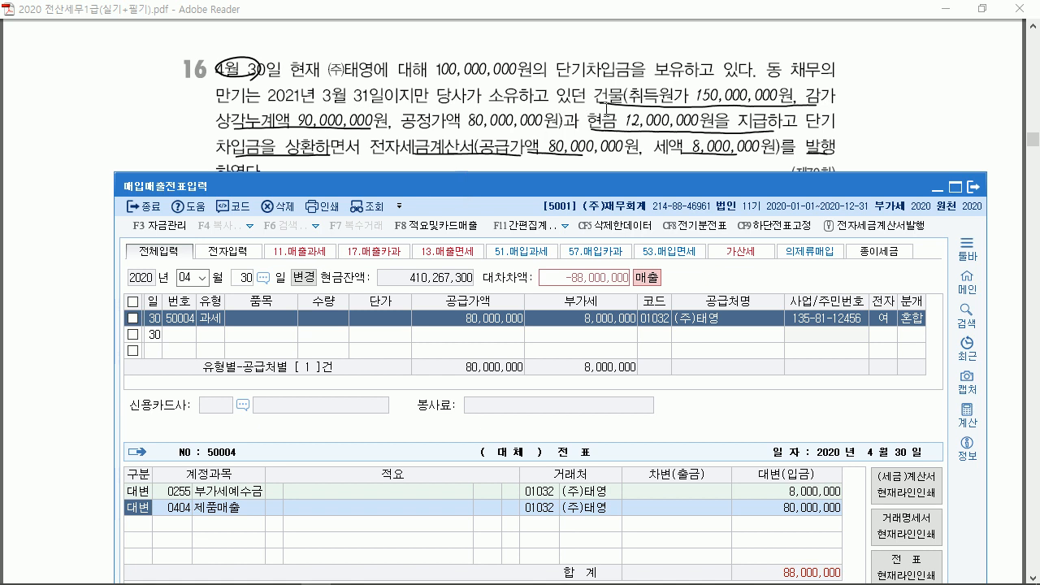
key(Return)
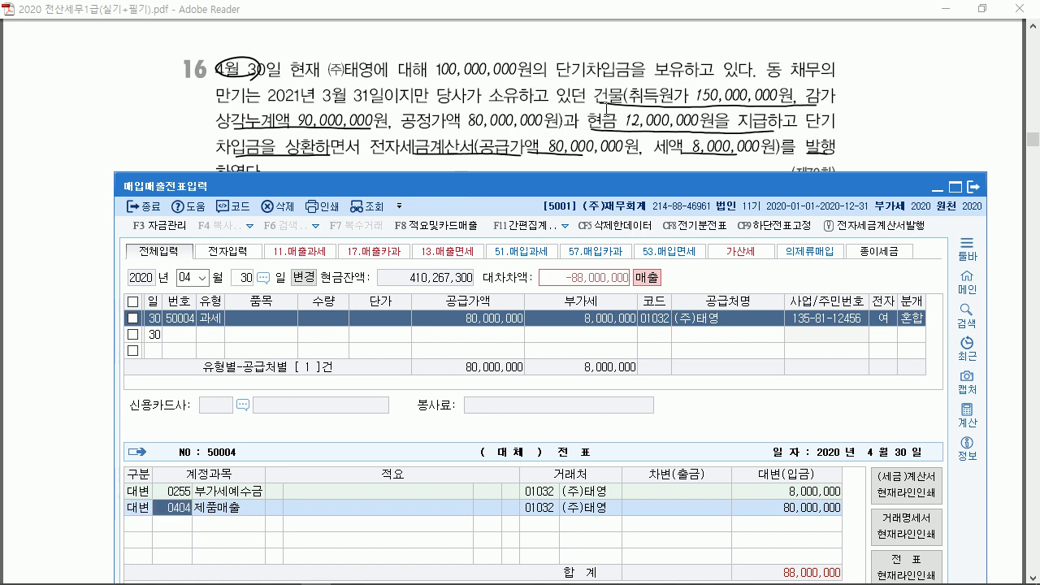
text(건물)
key(Return)
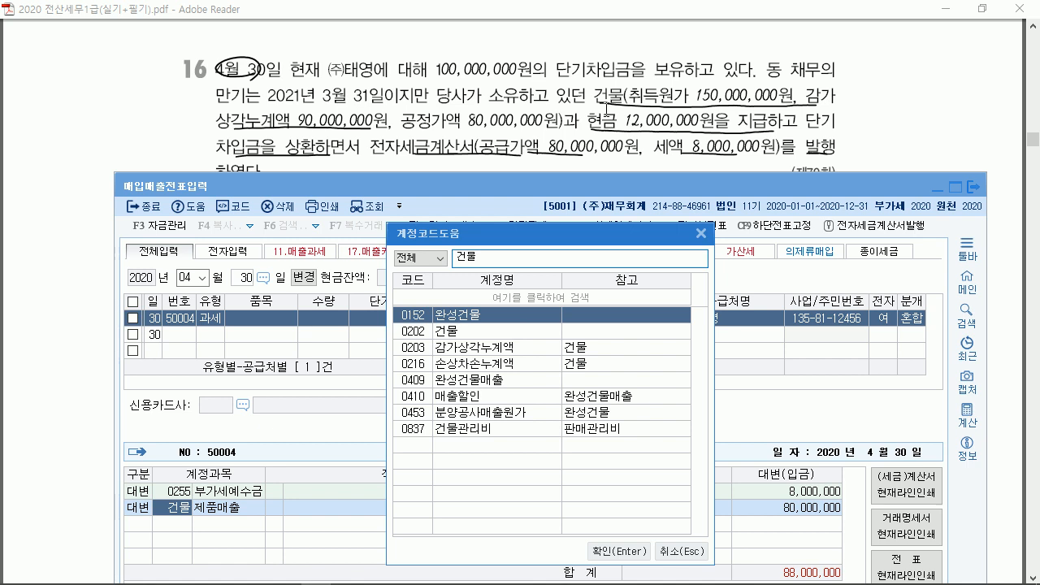
key(Down)
key(Return)
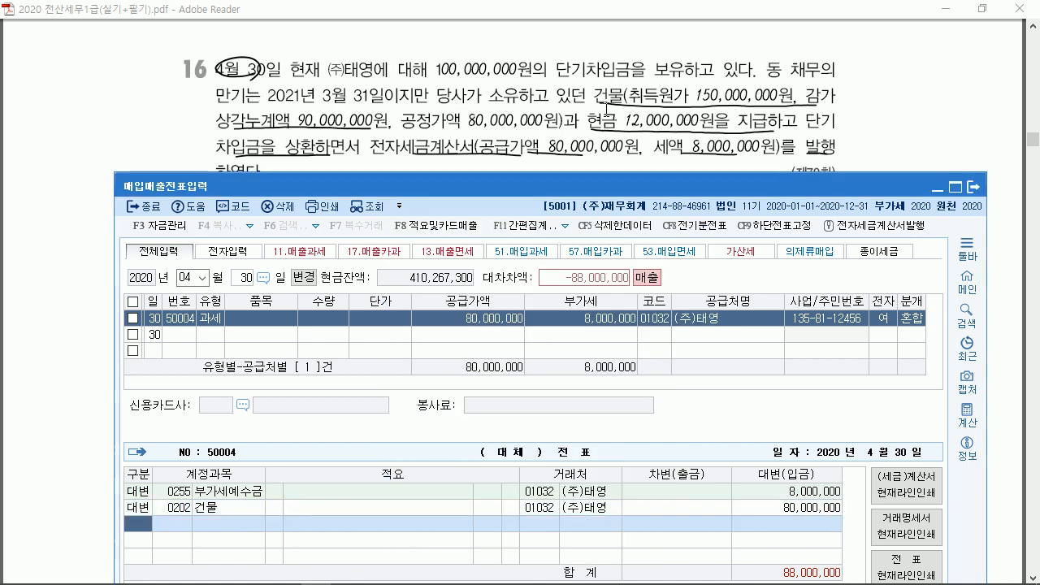
key(Up)
key(Return)
key(Return)
key(Return)
key(Return)
key(Return)
key(Return)
text(1150)
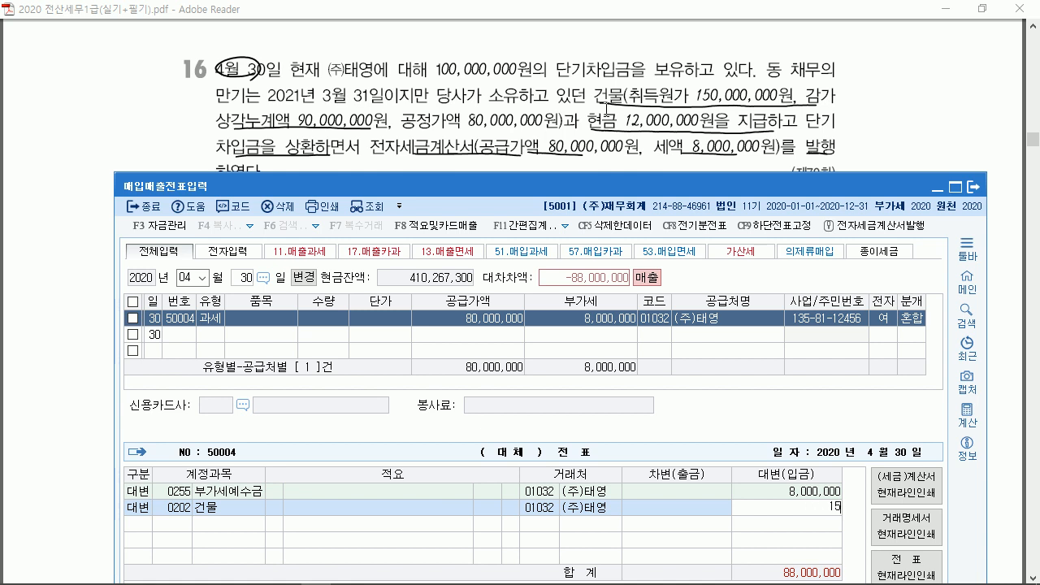
text(000)
key(Return)
Add a debit line for 감가상각누계액 (0203) of 90,000,000 to the April 30 voucher.
text(3)
key(Return)
text(203)
key(Return)
key(Return)
text(9)
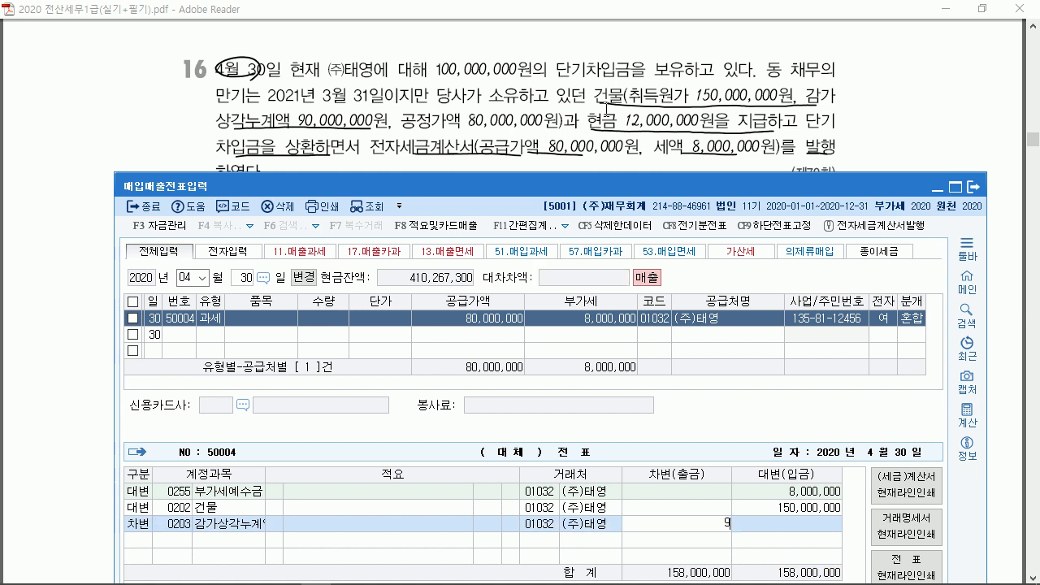
text(0,000,000)
key(Return)
Add a credit line for 현금 (0101) of 12,000,000 to the April 30 voucher.
text(4)
key(Return)
text(ㅎ)
text(금)
key(Return)
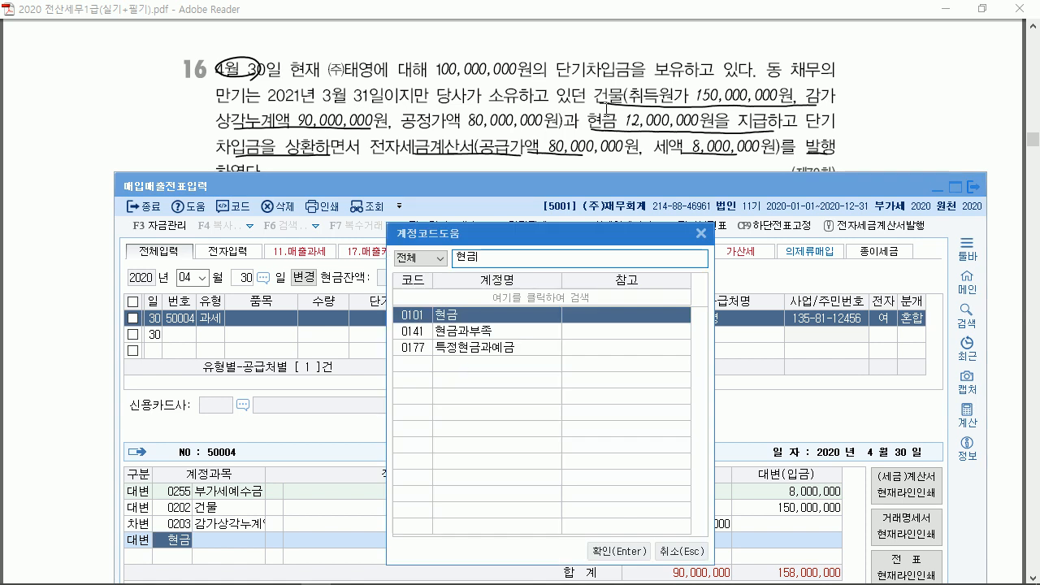
key(Return)
text(12)
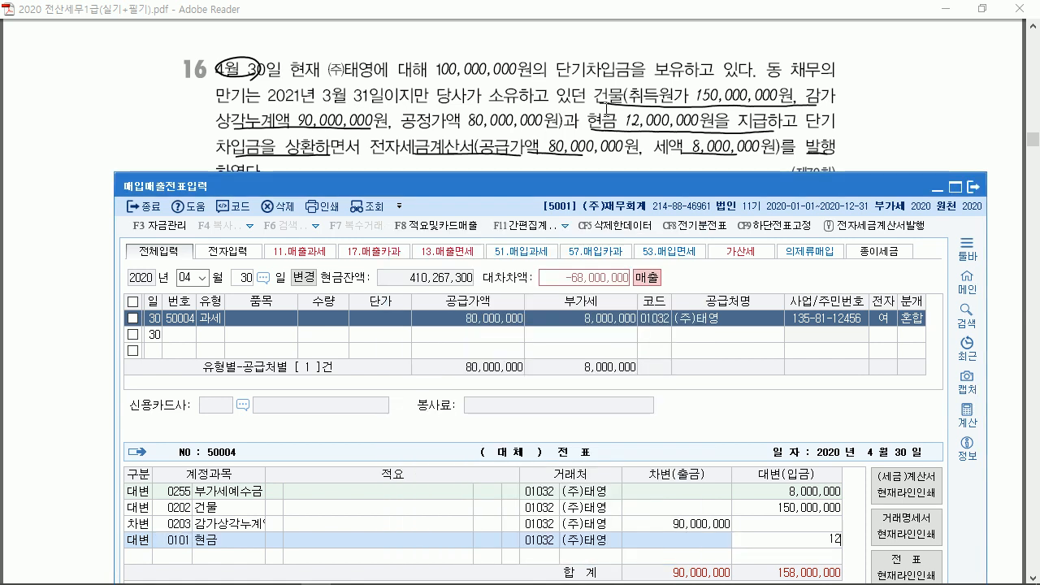
text(,000,000)
key(Return)
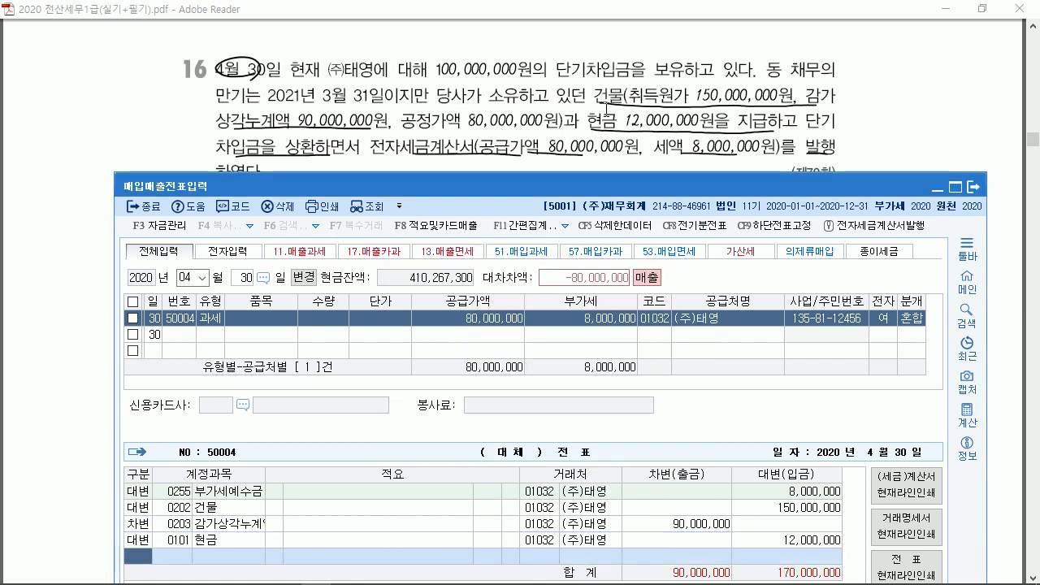
Clear the pen marks, move the voucher window up and add a debit line for 단기차입금 (0260) of 100,000,000.
key(Escape)
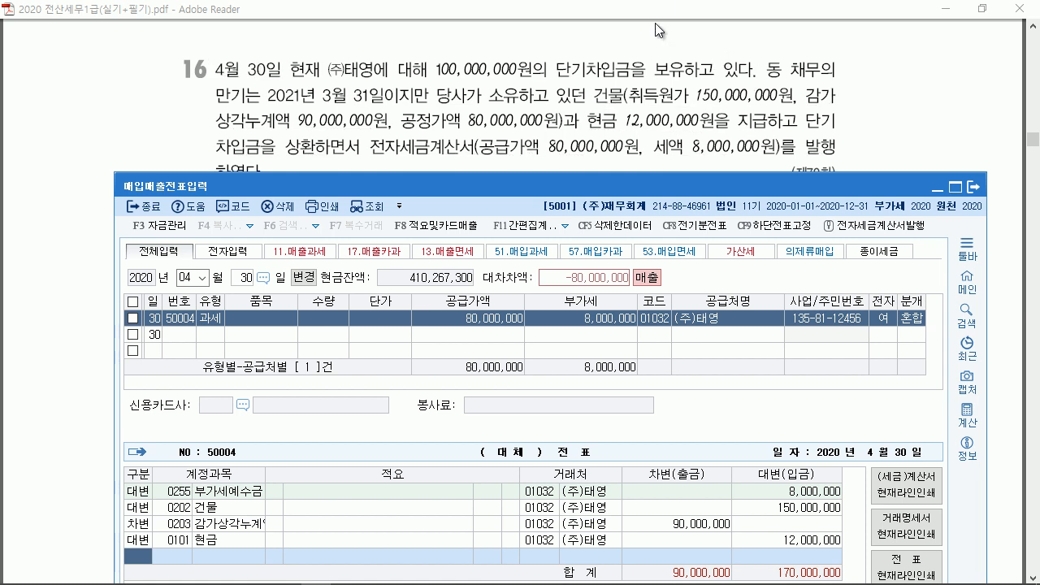
drag(625, 188, 626, 94)
text(3)
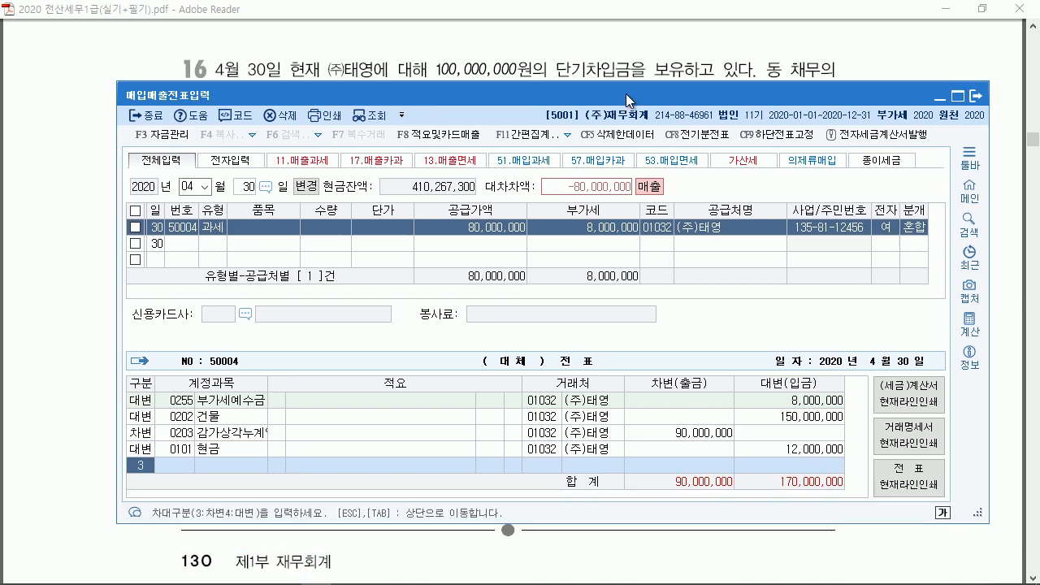
key(Return)
key(Return)
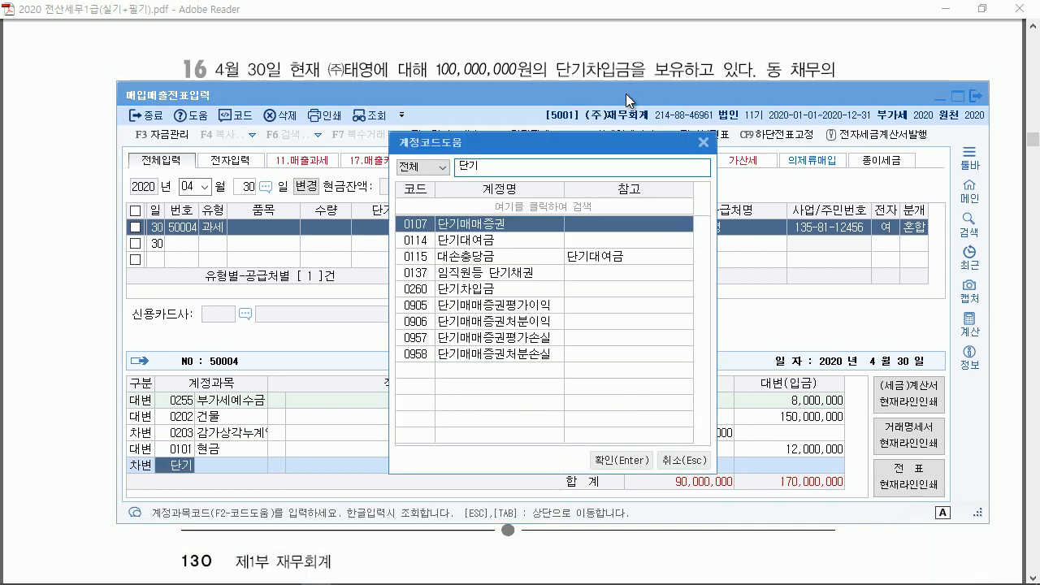
key(Down)
key(Down)
key(Down)
key(Down)
key(Return)
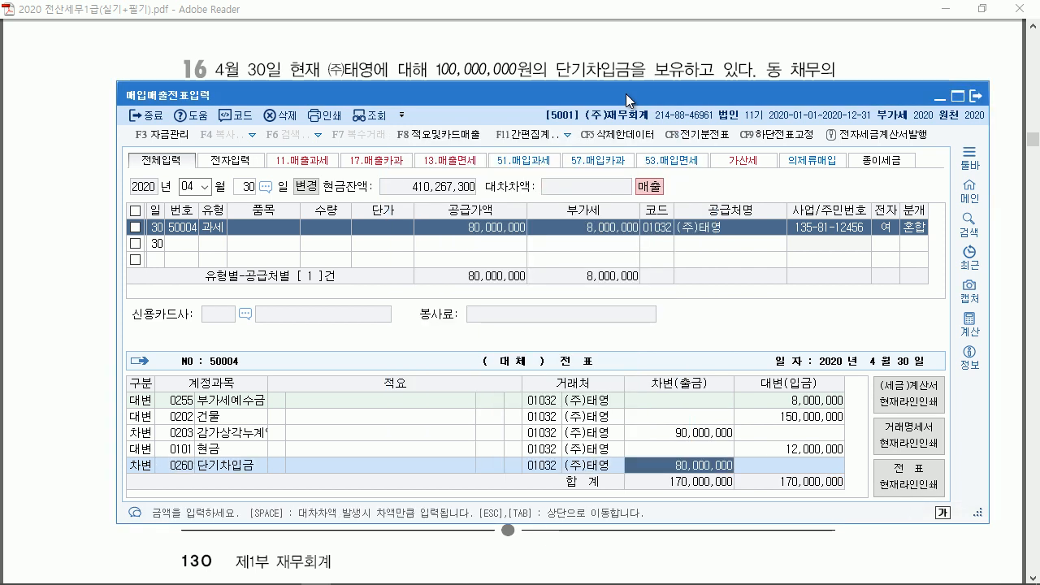
text(100,000,000)
key(Return)
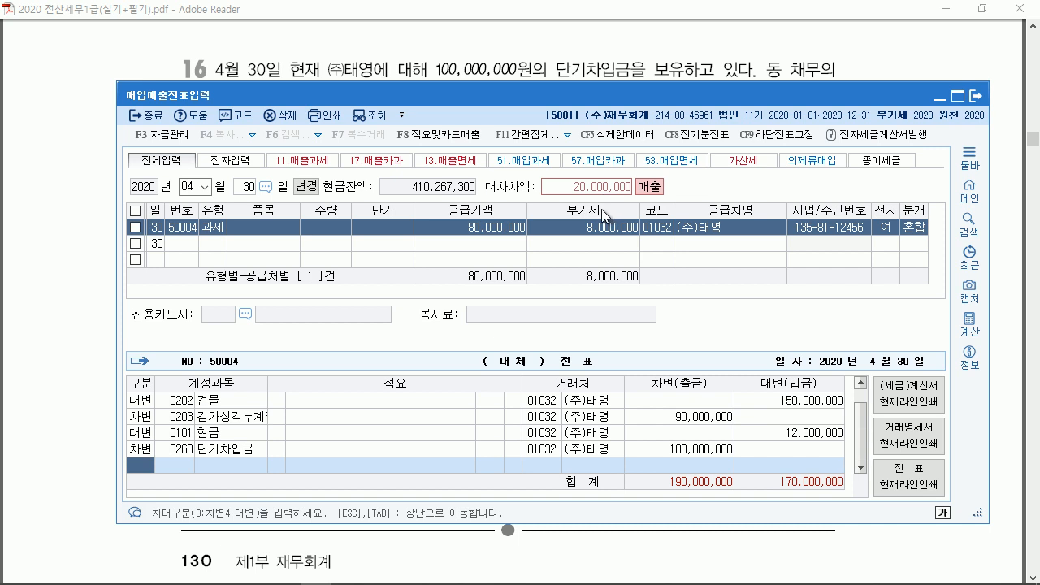
Balance the April 30 voucher with a credit line for 유형자산처분이익 (0914) of 20,000,000.
key(4)
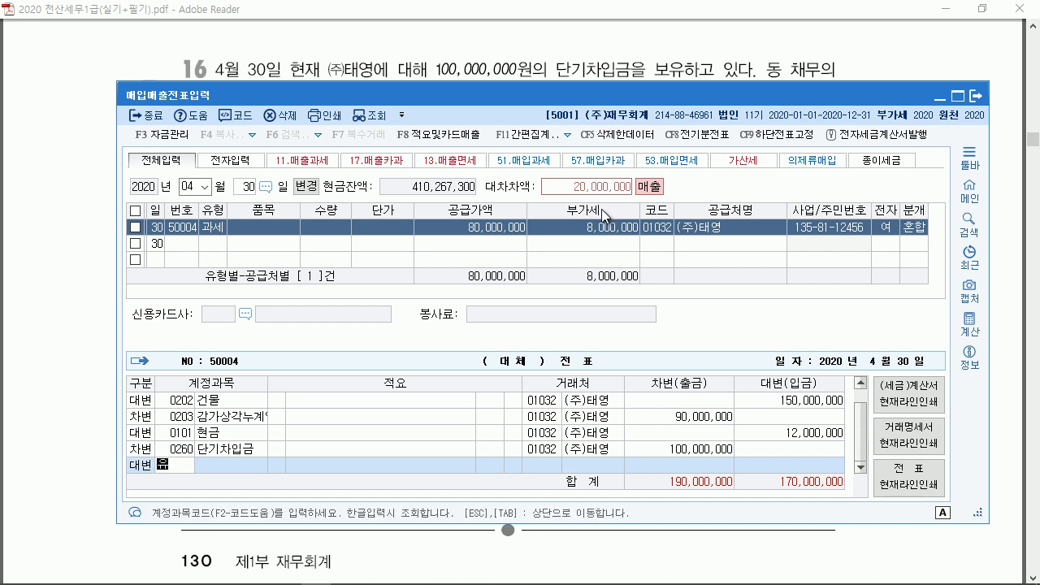
text(유형잣ㅏㄴ)
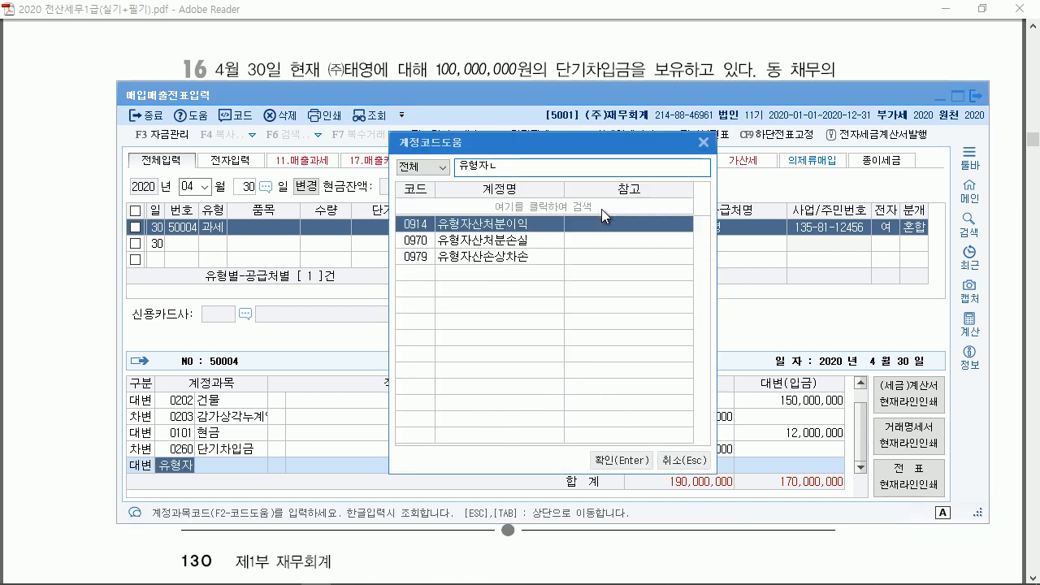
key(Return)
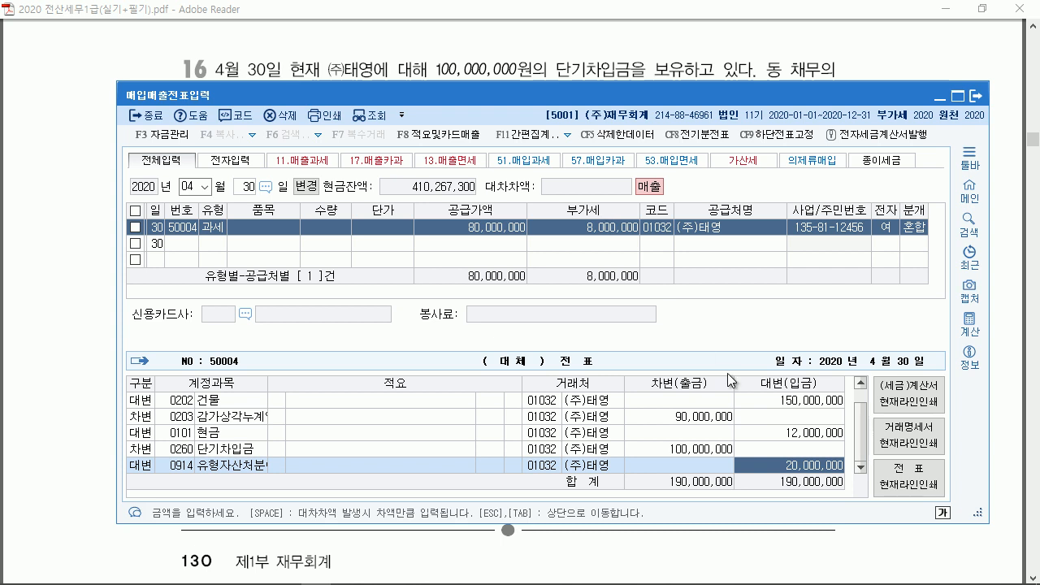
scroll(859, 409, up, 1)
scroll(860, 409, down, 1)
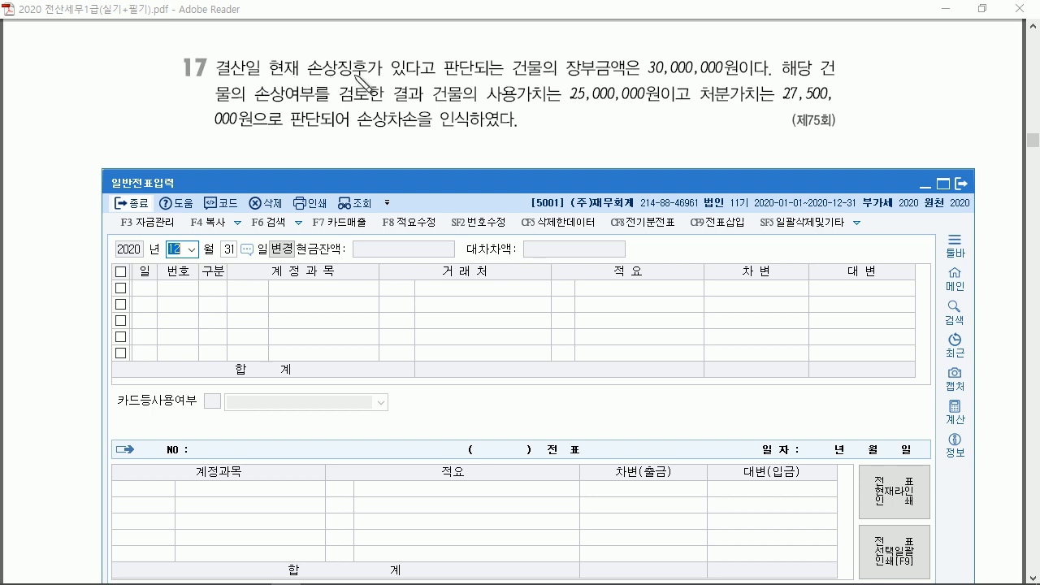
Mark the building's book value, value in use, disposal value and 손상차손 in problem 17, and handwrite the impairment formula with 2,500,000 as the result.
mouse_move(713, 77)
mouse_down()
mouse_move(652, 91)
mouse_move(690, 86)
mouse_up()
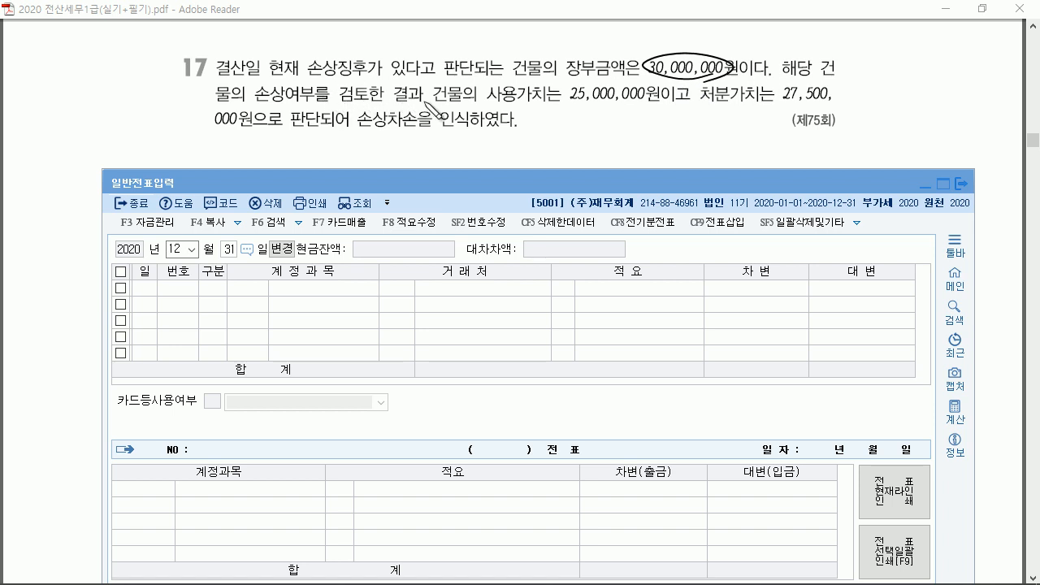
drag(526, 107, 615, 106)
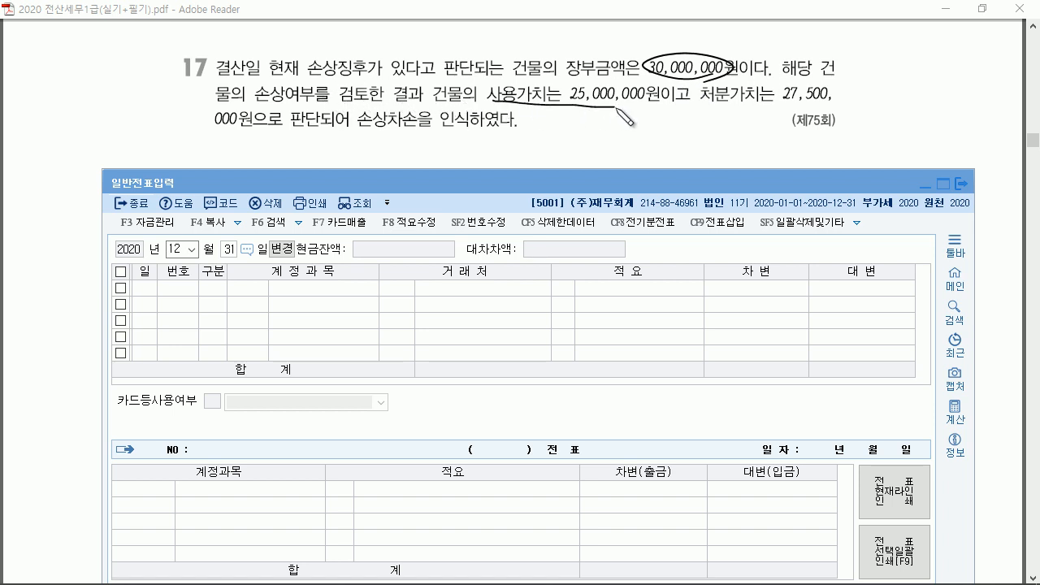
drag(718, 101, 819, 99)
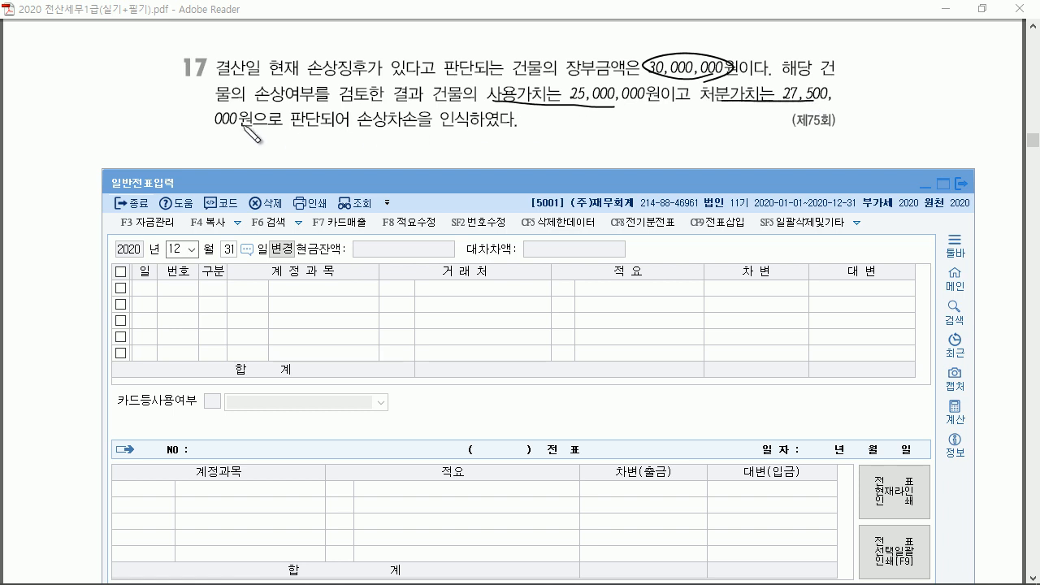
mouse_move(216, 127)
mouse_down()
mouse_move(391, 122)
mouse_move(381, 135)
mouse_up()
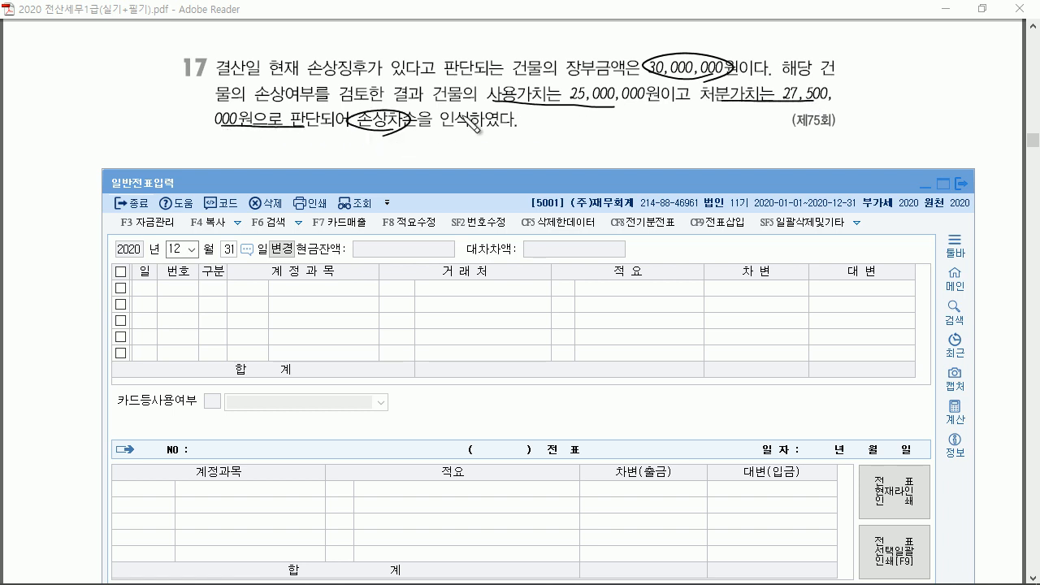
mouse_move(528, 126)
mouse_down()
mouse_move(557, 128)
mouse_move(563, 140)
mouse_move(578, 128)
mouse_move(650, 138)
mouse_move(606, 156)
mouse_move(619, 158)
mouse_move(658, 160)
mouse_move(656, 132)
mouse_move(694, 130)
mouse_move(719, 144)
mouse_move(787, 132)
mouse_move(843, 143)
mouse_move(944, 137)
mouse_move(877, 148)
mouse_move(934, 140)
mouse_up()
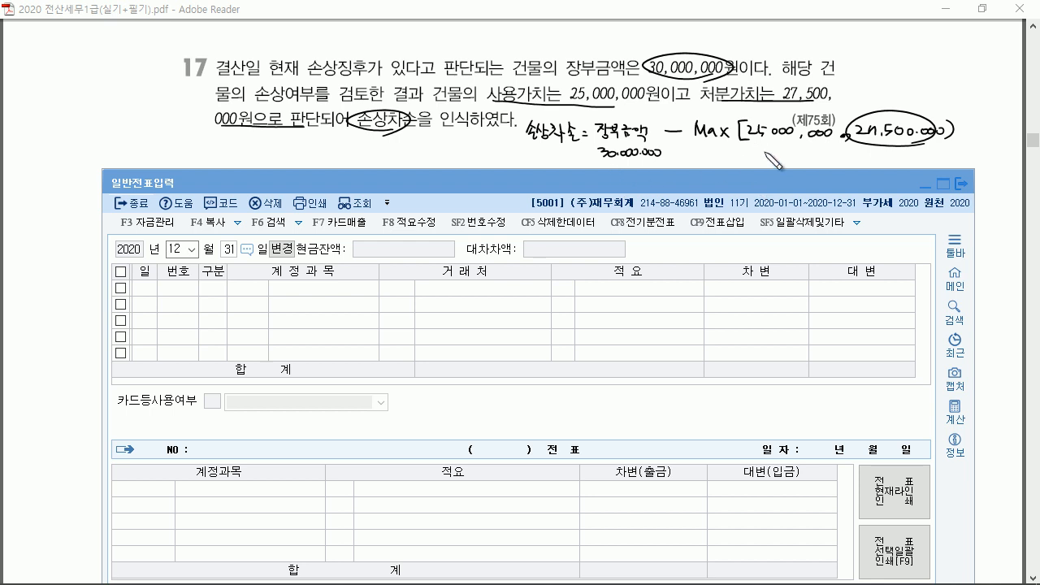
drag(608, 174, 696, 180)
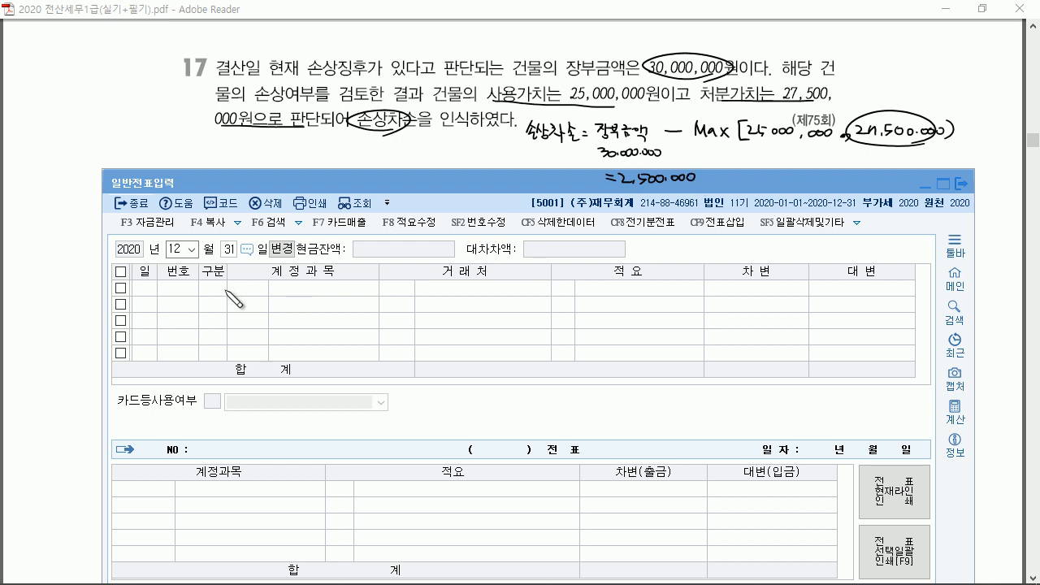
Enter a December 31 debit line for 유형자산손상차손 (0979) of 2,500,000 in the general voucher.
click(225, 254)
click(225, 253)
key(Return)
text(3)
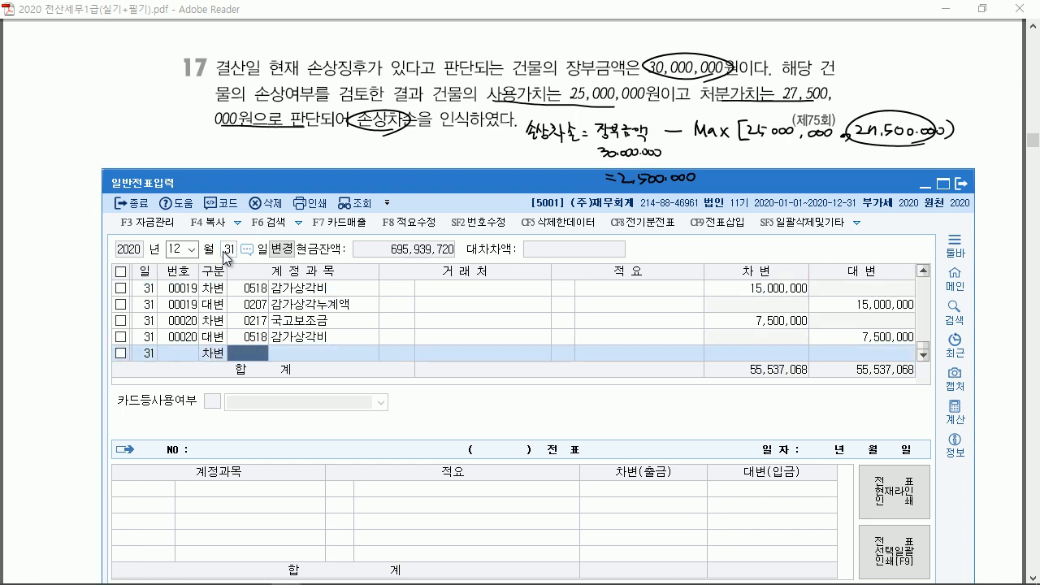
key(Return)
key(Down)
key(Down)
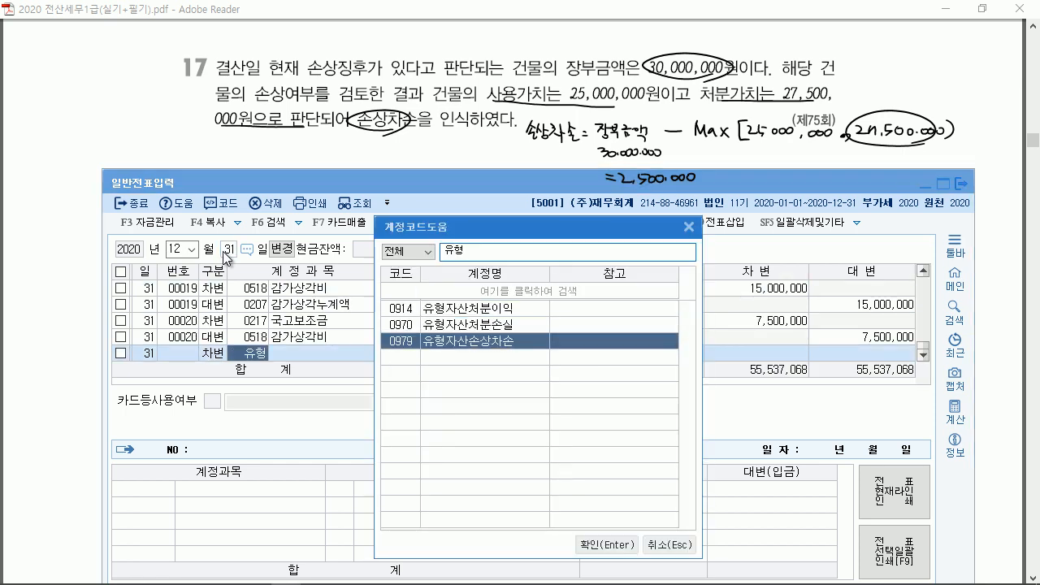
key(Return)
key(Return)
key(Return)
text(25)
key(Return)
Add a credit line to the December 31 voucher for the building's 손상차손누계액 (0216).
text(4)
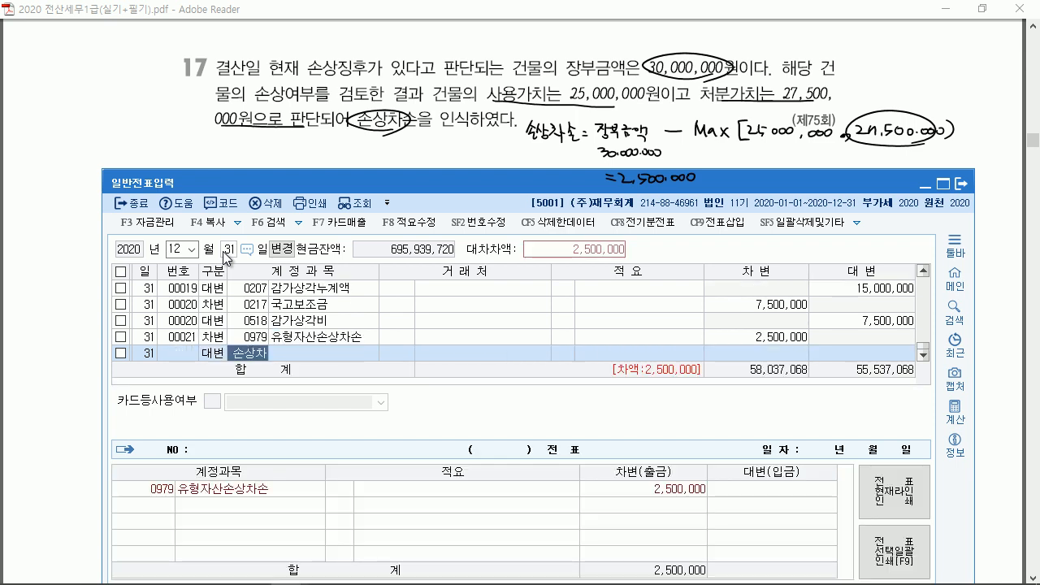
text(손상차)
key(Return)
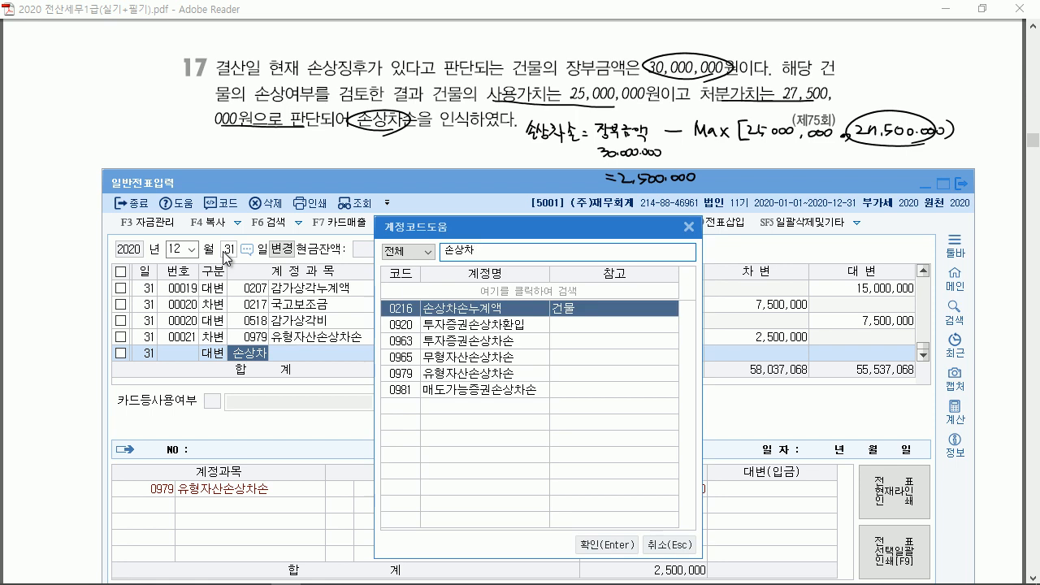
key(Return)
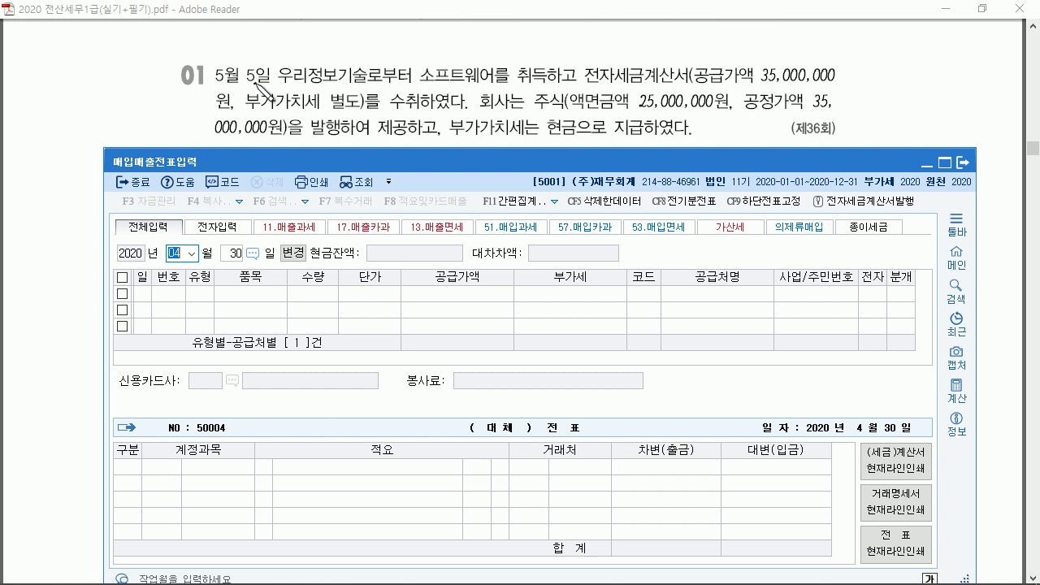
Circle the date in problem 01 and underline the software, tax invoice receipt, supply value, share par and fair values, and the VAT cash payment.
drag(258, 69, 251, 94)
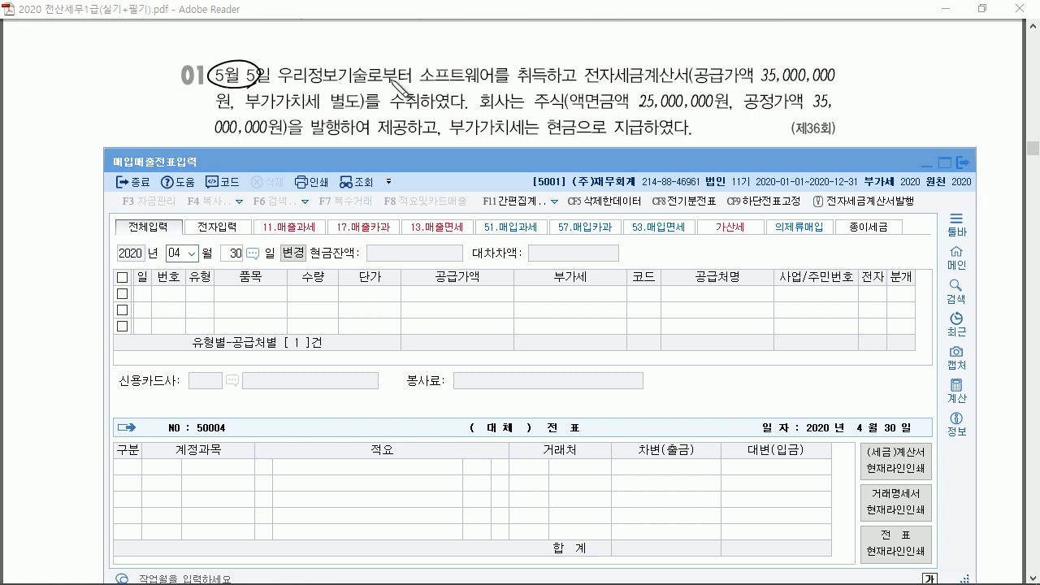
drag(421, 82, 509, 84)
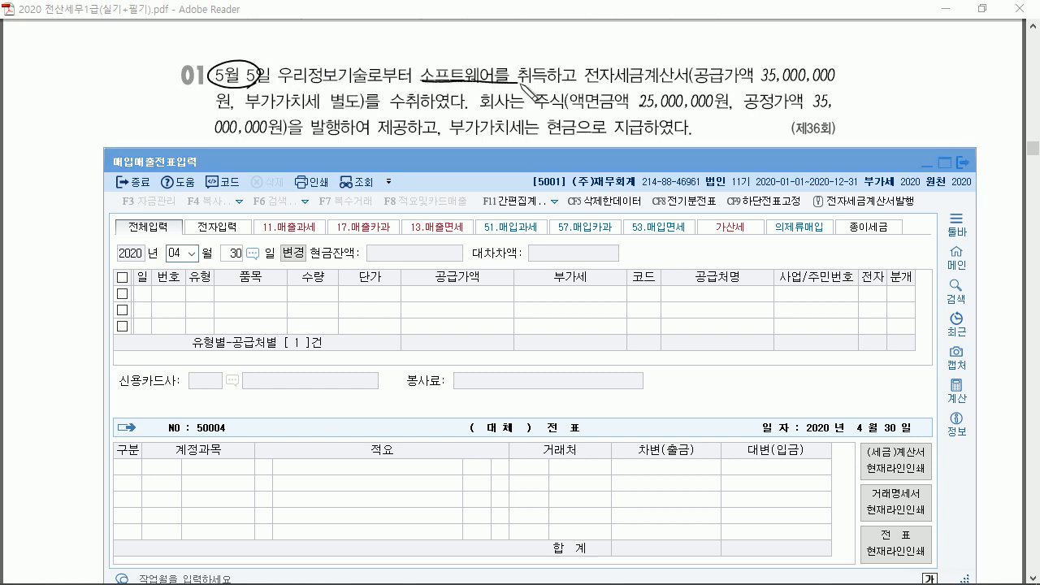
drag(596, 84, 684, 85)
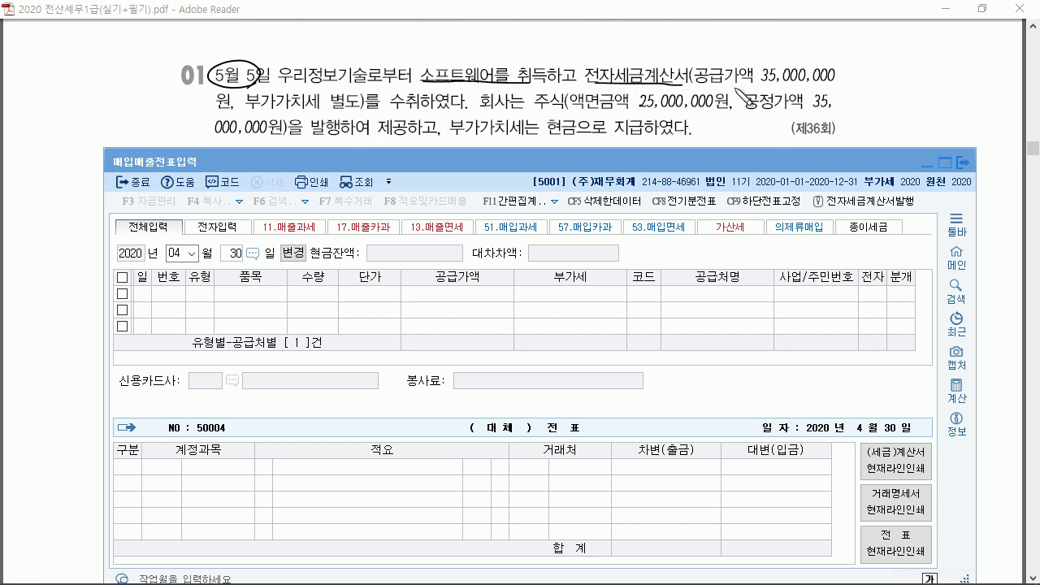
drag(761, 81, 833, 80)
drag(379, 109, 419, 104)
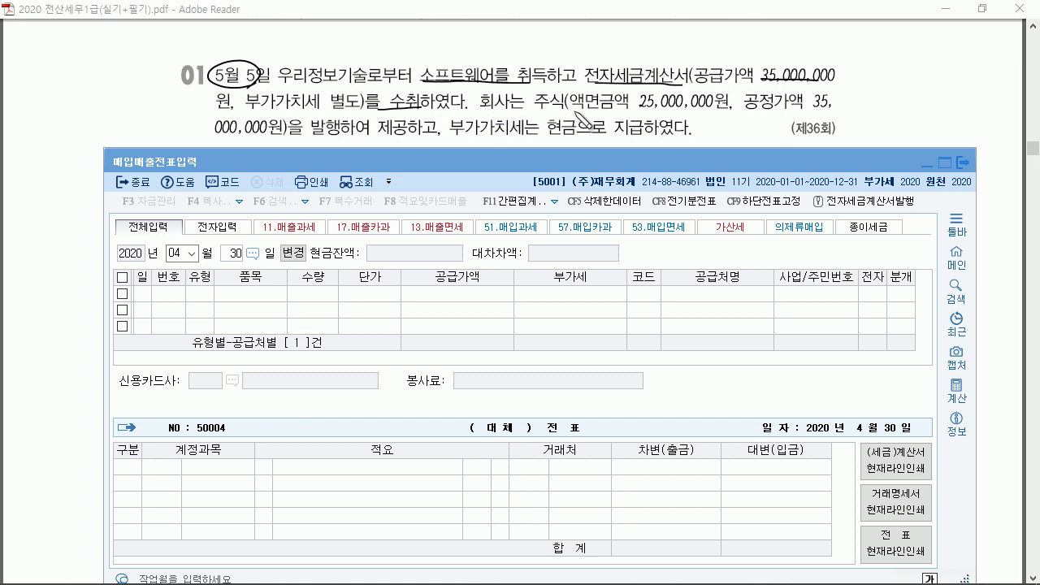
drag(621, 109, 704, 109)
drag(799, 104, 818, 104)
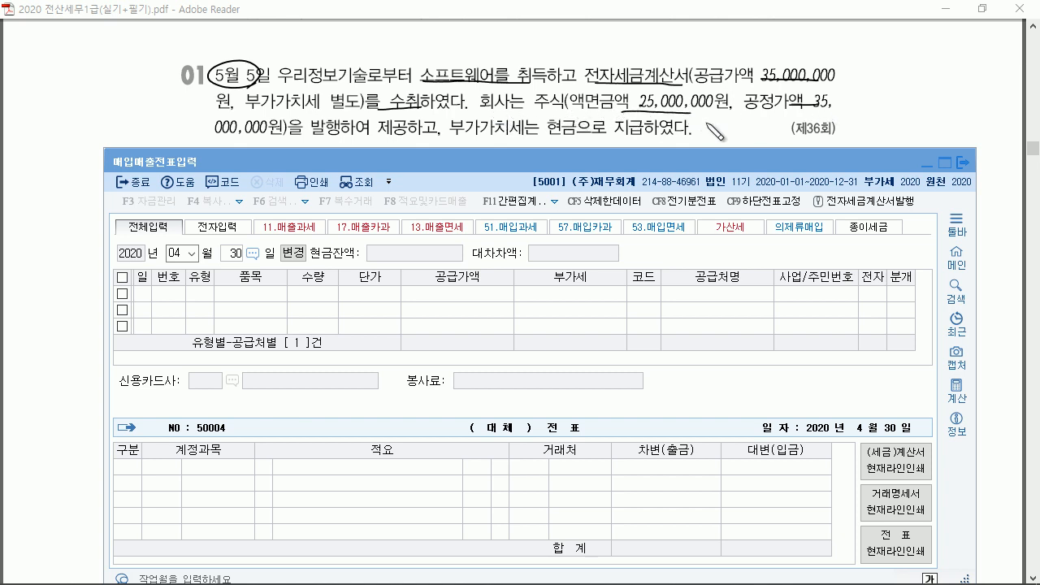
drag(248, 140, 306, 140)
drag(483, 135, 572, 136)
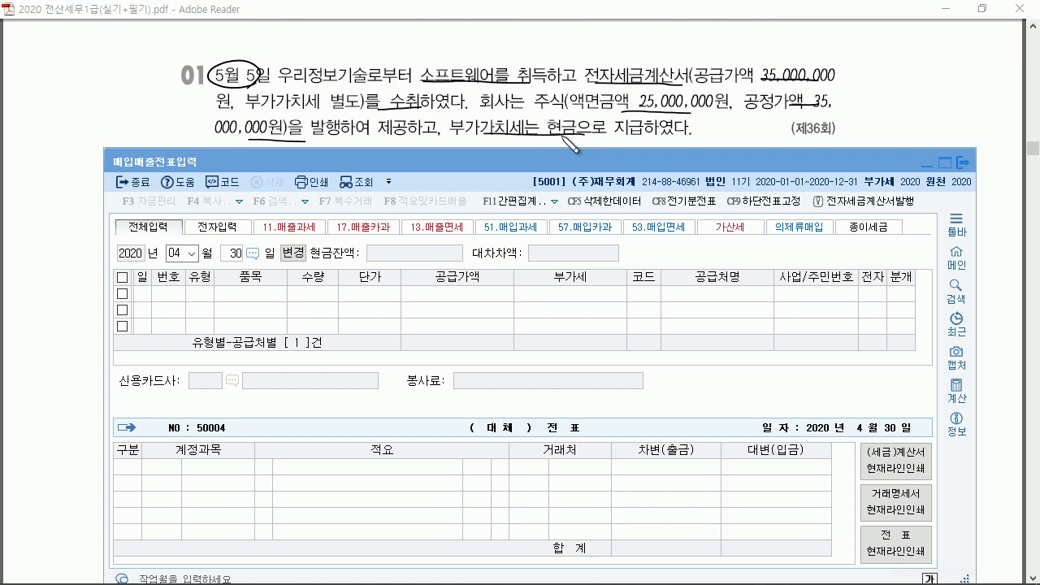
Start a May 5 taxable purchase voucher (type 51) with a supply value of 35,000,000.
click(182, 253)
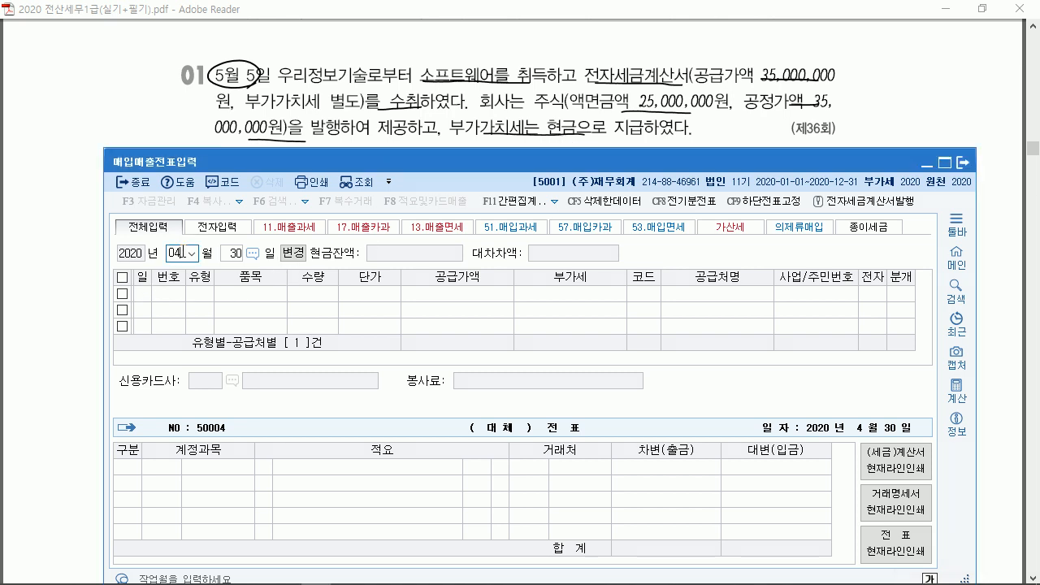
text(5)
key(Return)
text(5)
key(Return)
text(51)
key(Return)
key(Return)
text(35,000,000)
key(Return)
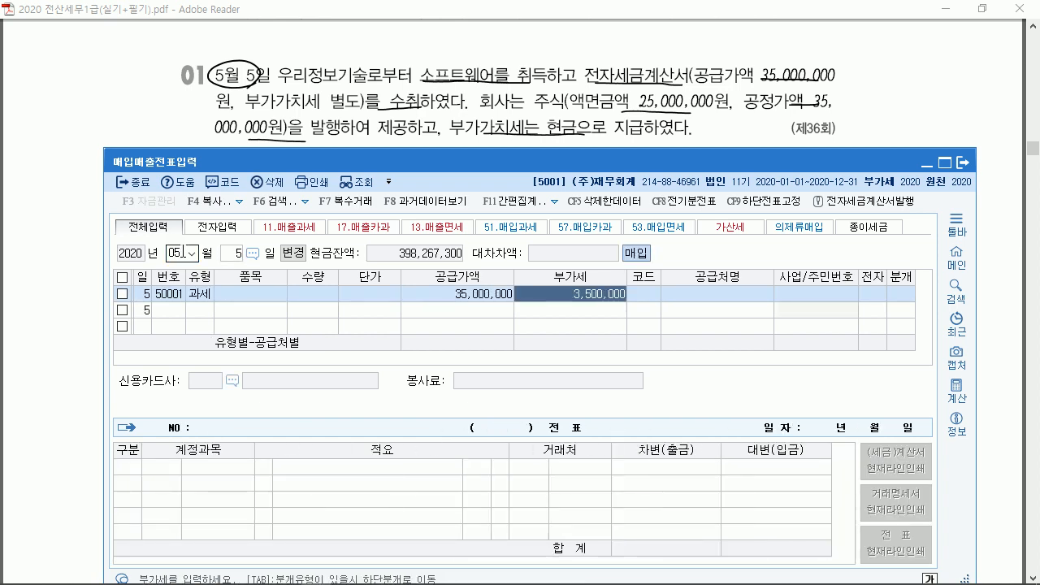
Assign 우리정보기술 as the trading partner, mark the invoice as electronic and set the journal type to 혼합 (3).
key(Return)
text(우리)
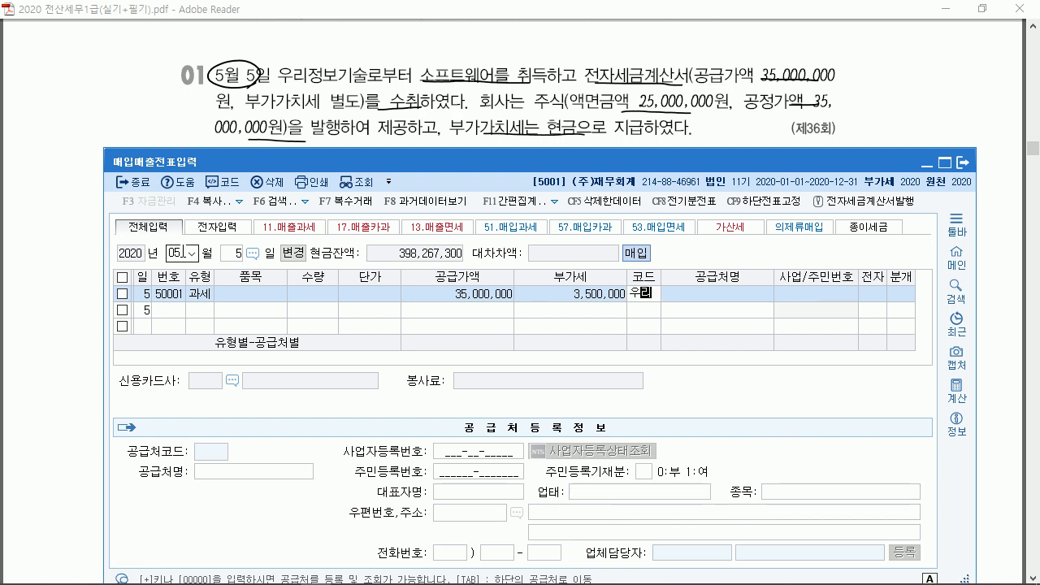
key(Return)
key(Return)
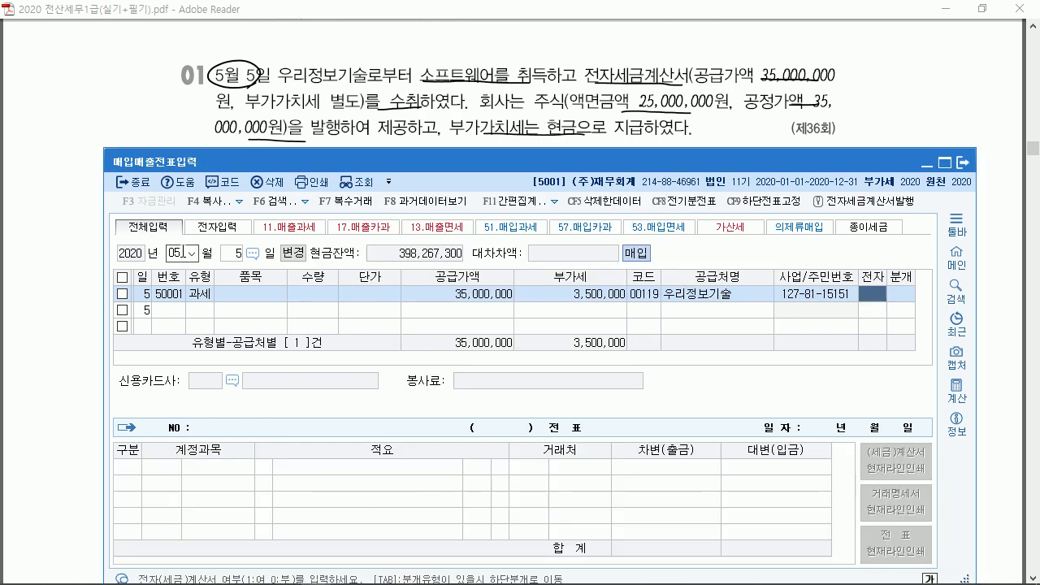
text(13)
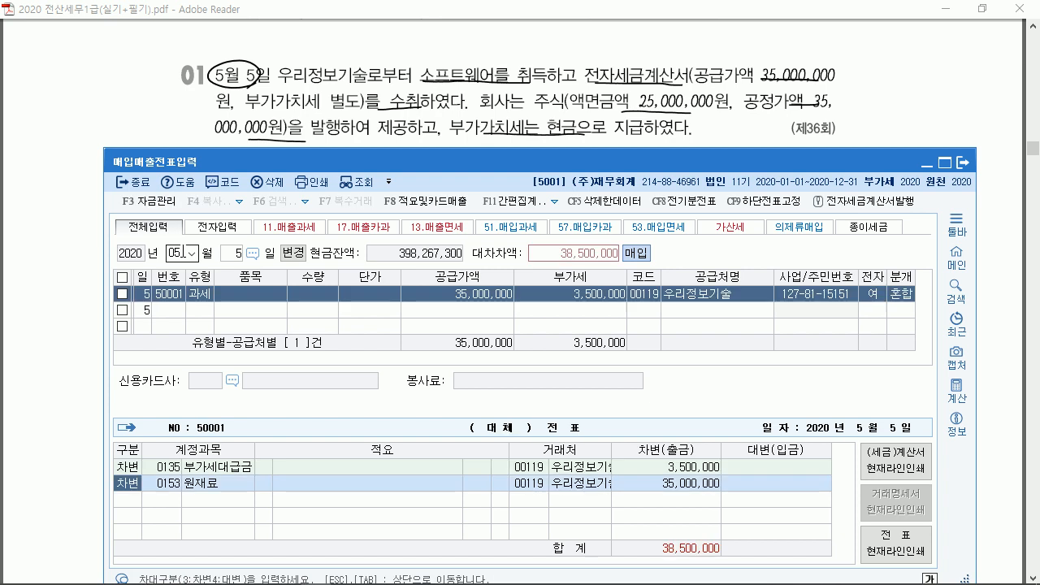
Change the account of the voucher's 35,000,000 debit line to 소프트웨어 (0227).
text(소)
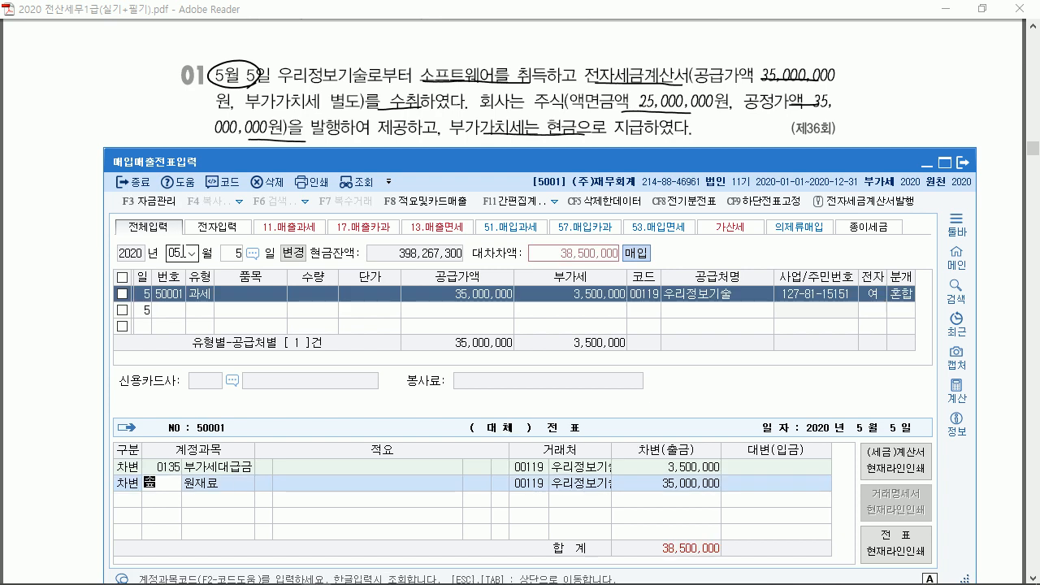
text(프트)
key(Return)
key(Return)
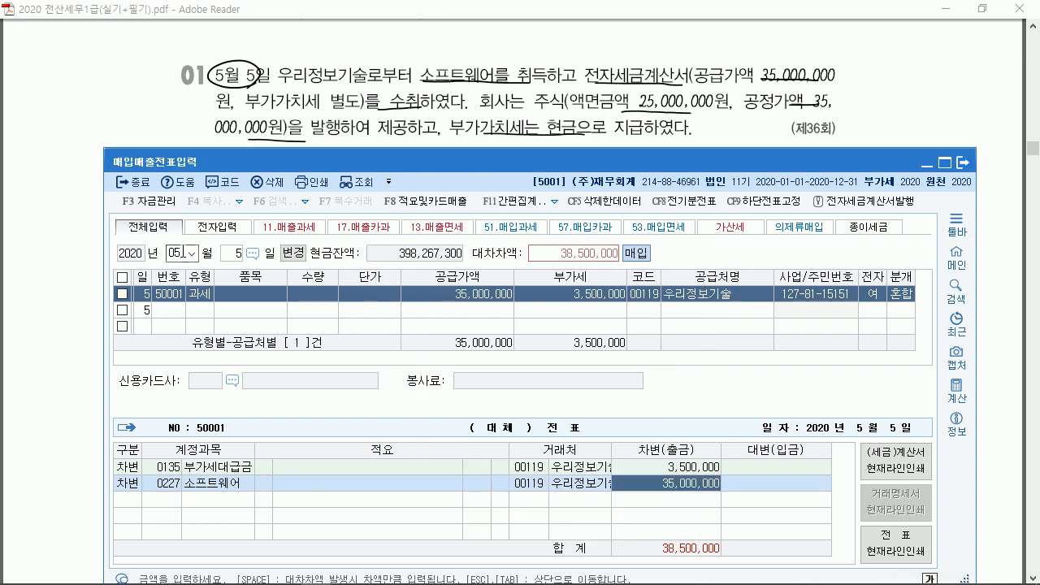
key(Return)
key(Return)
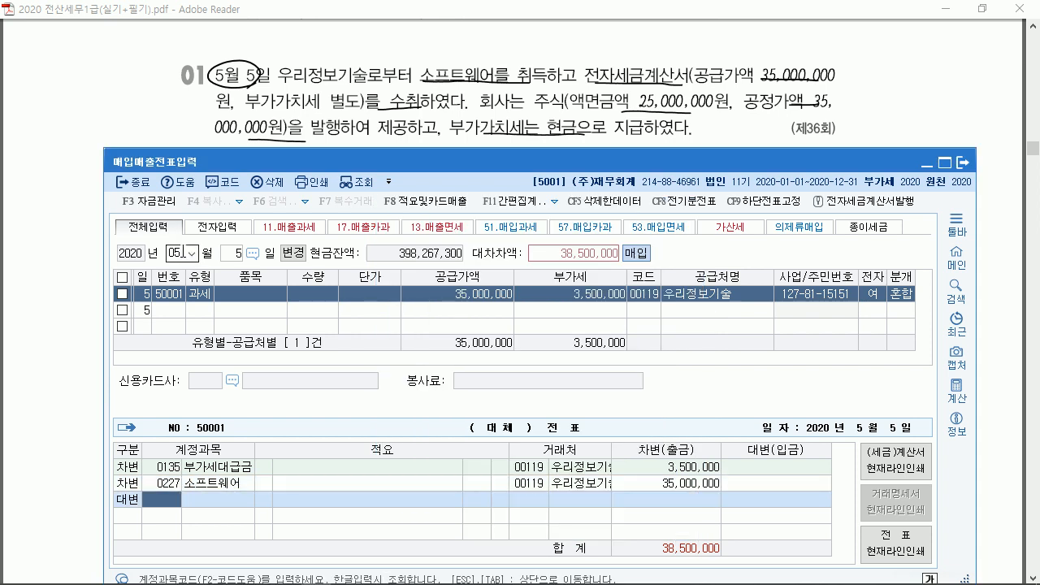
Add a credit line for 현금 (0101) of 3,500,000 to the May 5 voucher.
text(101)
key(Return)
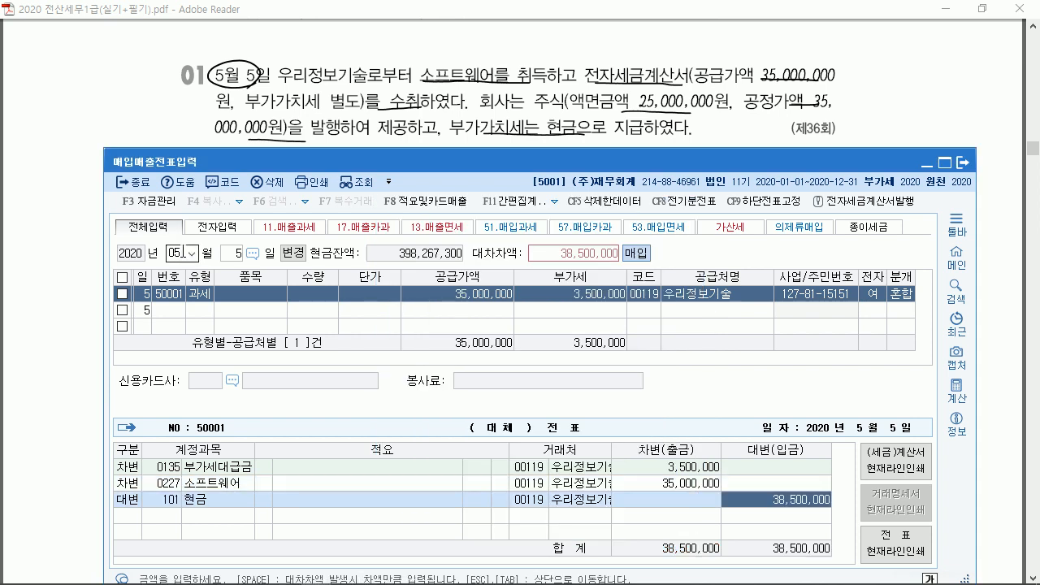
text(350)
key(Return)
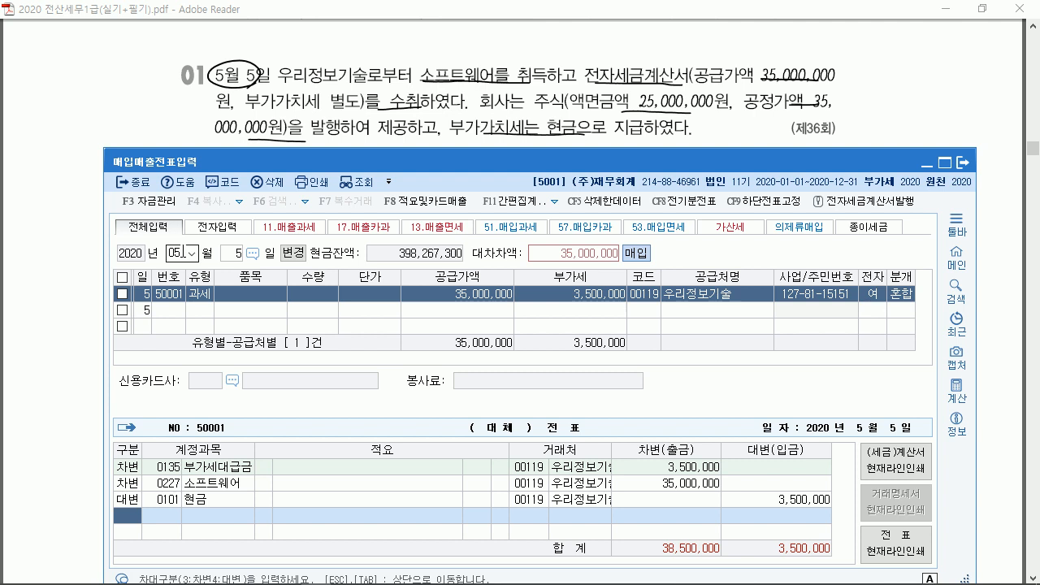
Add a credit line for 자본금 (0331) of 25,000,000 to the May 5 voucher.
key(Return)
text(자본)
key(Return)
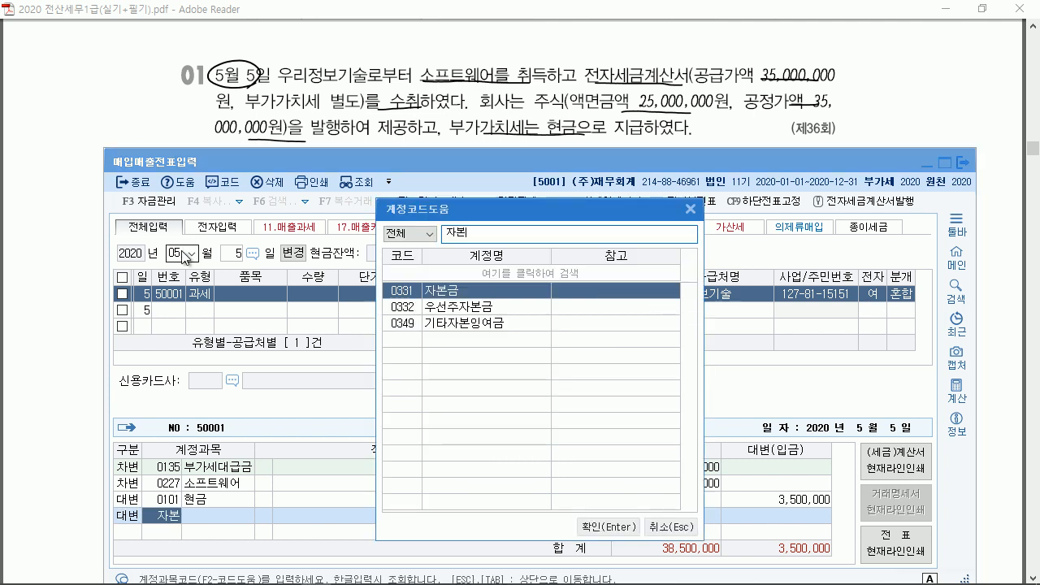
key(Return)
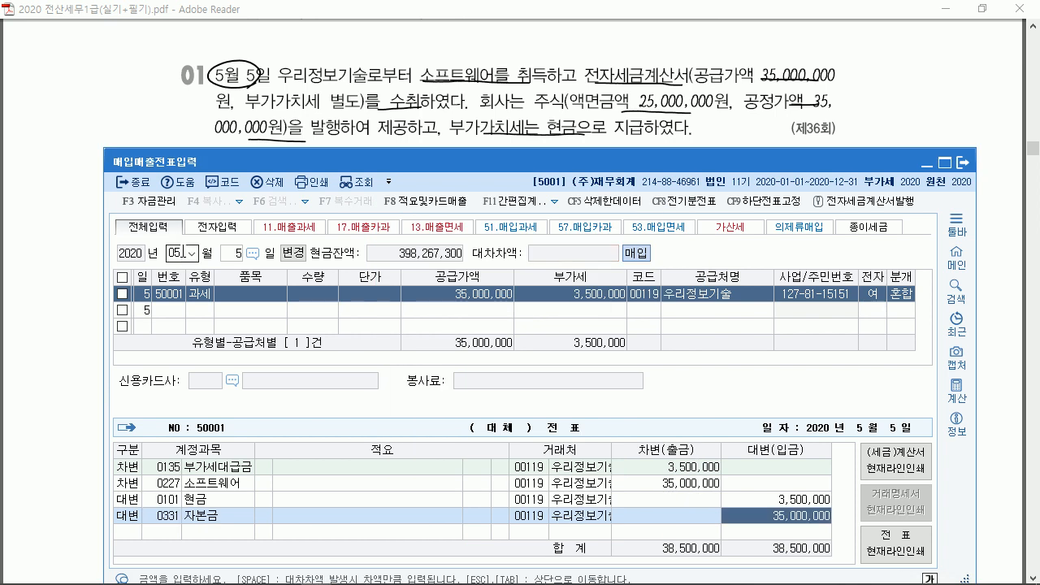
text(25,000,000)
key(Return)
Add a credit line for 주식발행초과금 (0341) that takes the remaining difference of the May 5 voucher.
text(4)
key(Return)
text(ㅈㅜ식)
key(Return)
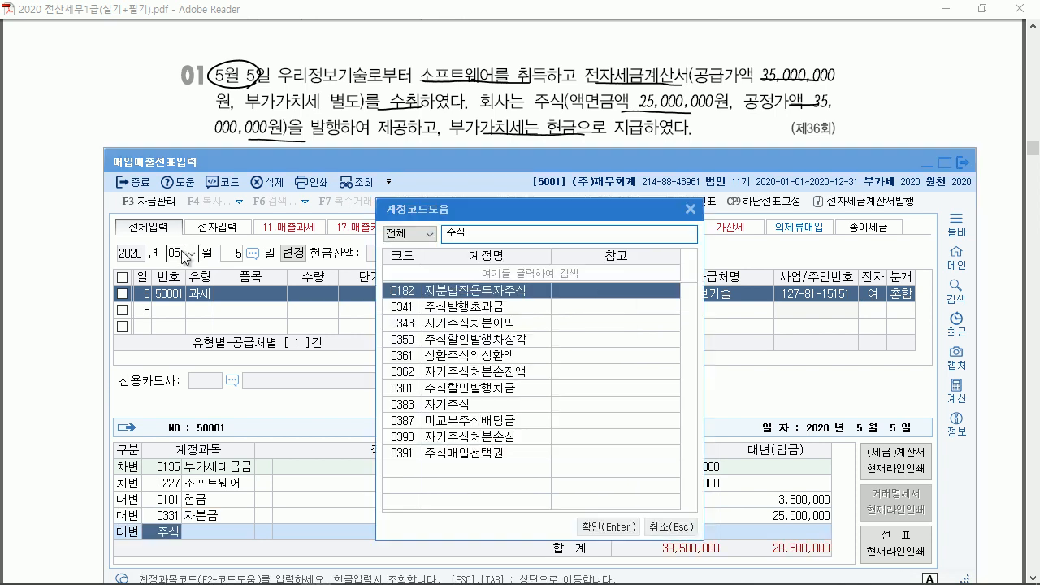
key(Down)
key(Return)
key(space)
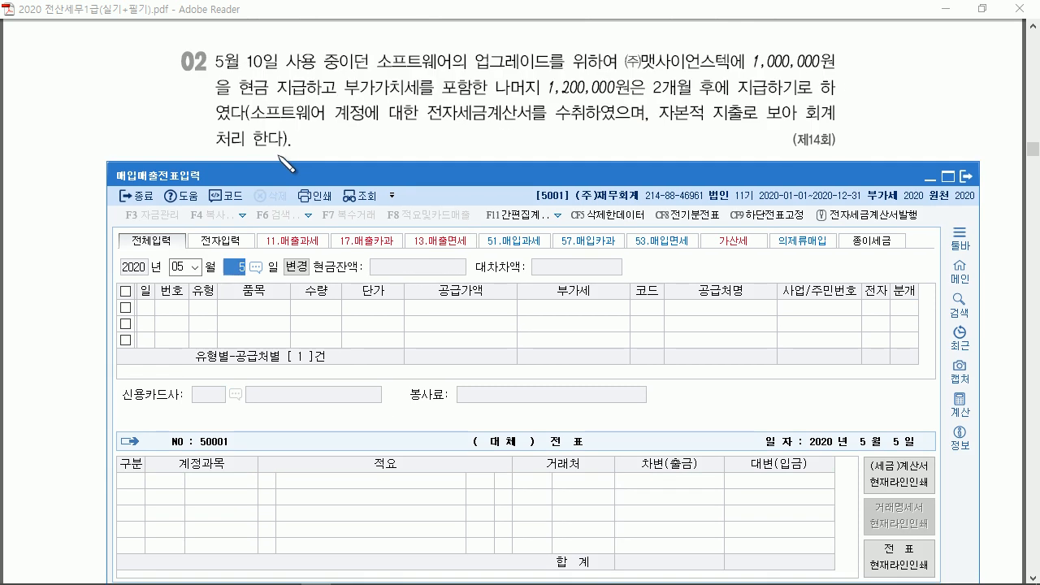
Circle the date in problem 02 and underline the 1,000,000 cash payment and the 1,200,000 remainder including VAT due in two months.
mouse_move(265, 78)
mouse_down()
mouse_move(221, 63)
mouse_move(270, 71)
mouse_up()
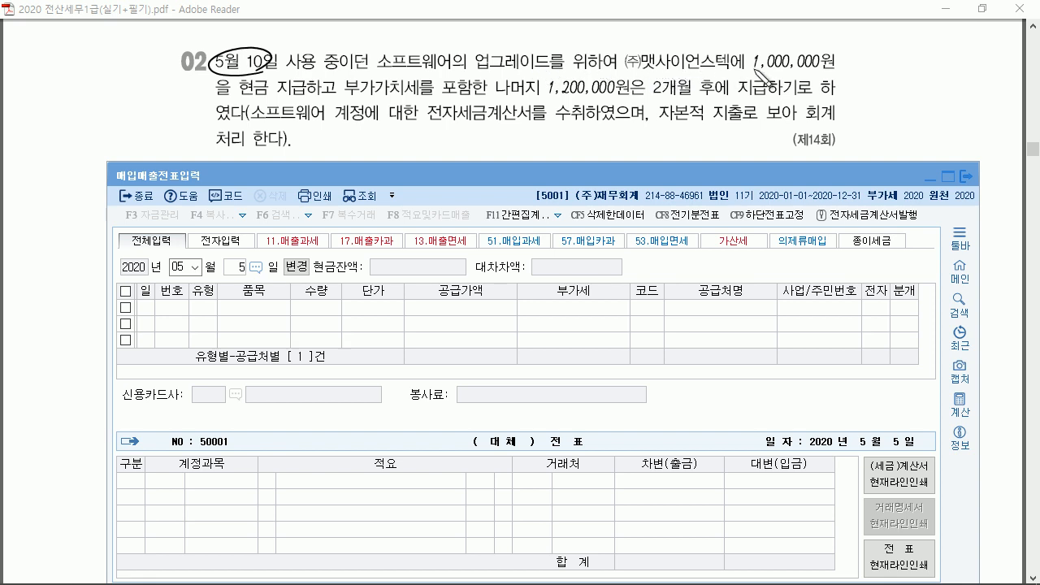
drag(754, 71, 821, 70)
drag(241, 95, 760, 95)
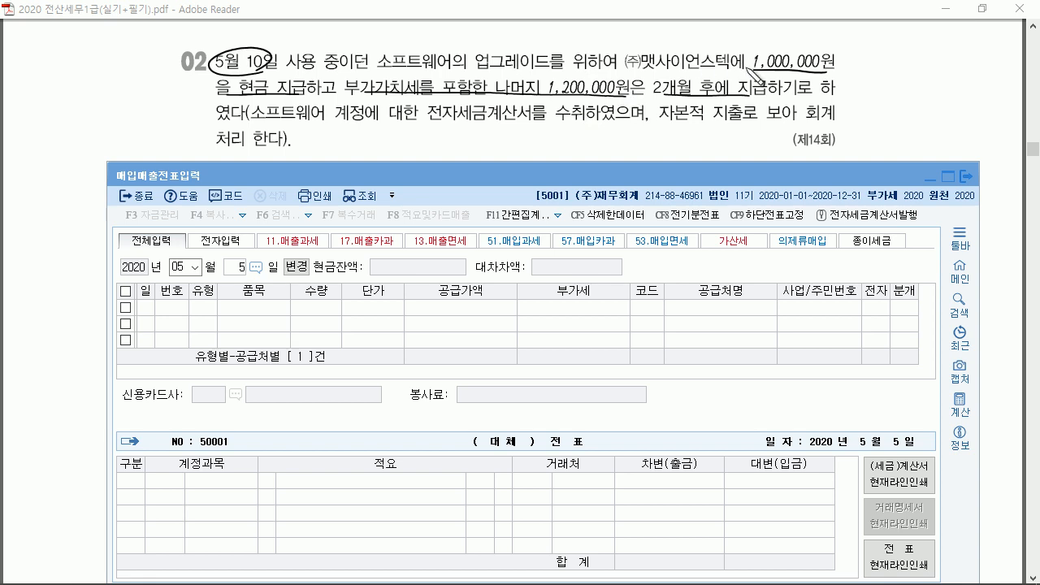
Write 2,000,000 and 200,000 above problem 02 and underline the electronic tax invoice receipt and the capital expenditure wording.
drag(525, 36, 524, 36)
drag(532, 36, 550, 36)
drag(556, 35, 633, 37)
drag(641, 35, 651, 36)
drag(428, 120, 570, 120)
drag(661, 122, 760, 122)
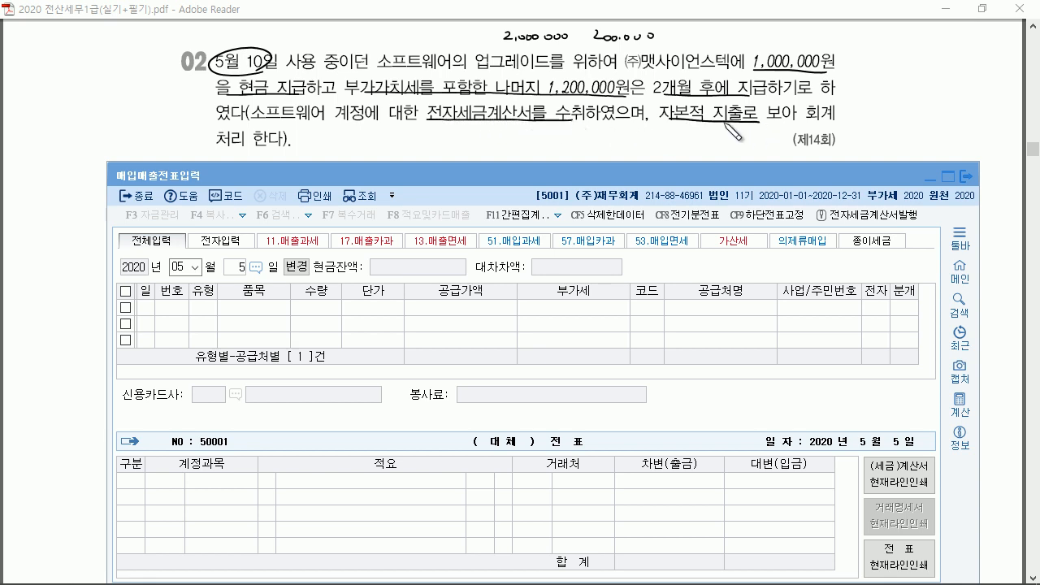
Start a May 10 taxable purchase voucher with a supply value of 2,000,000.
click(231, 266)
text(10)
key(Return)
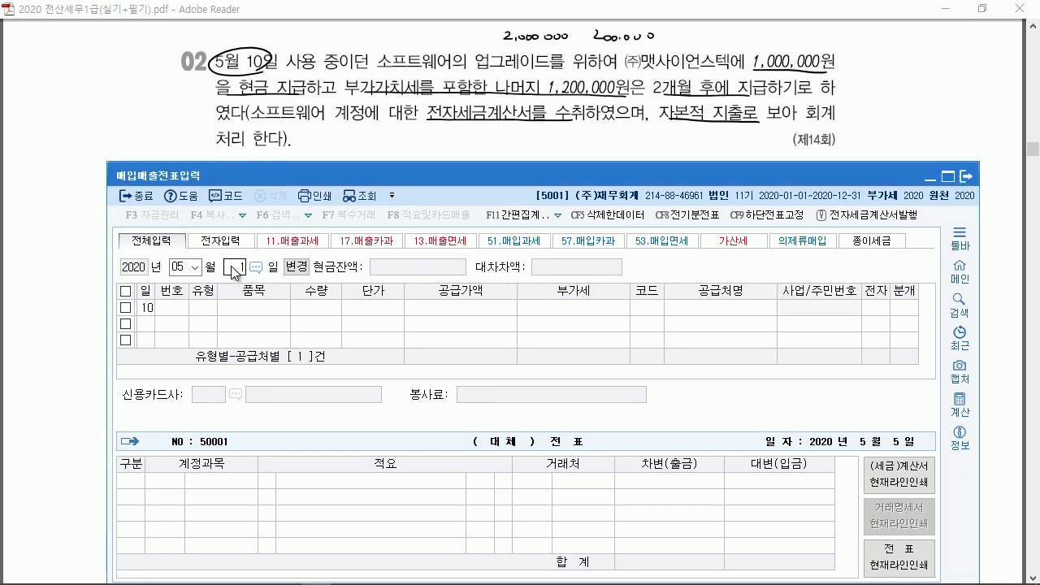
key(Return)
text(2000000)
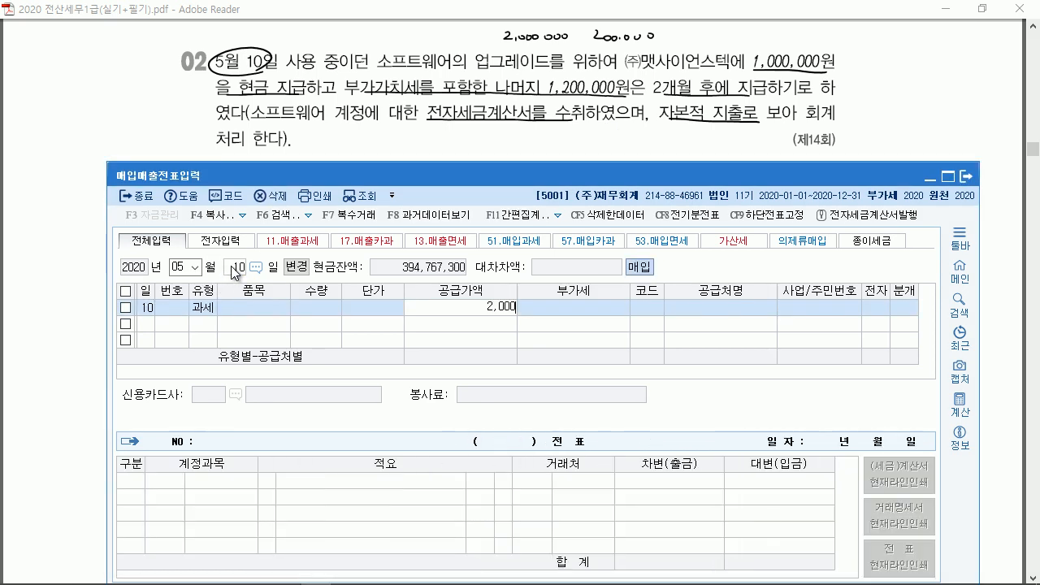
key(Return)
key(Return)
Assign (주)맷사이언스텍 as the trading partner, mark the invoice as electronic and set the journal type to 혼합 (3).
text(맷)
key(Return)
key(Return)
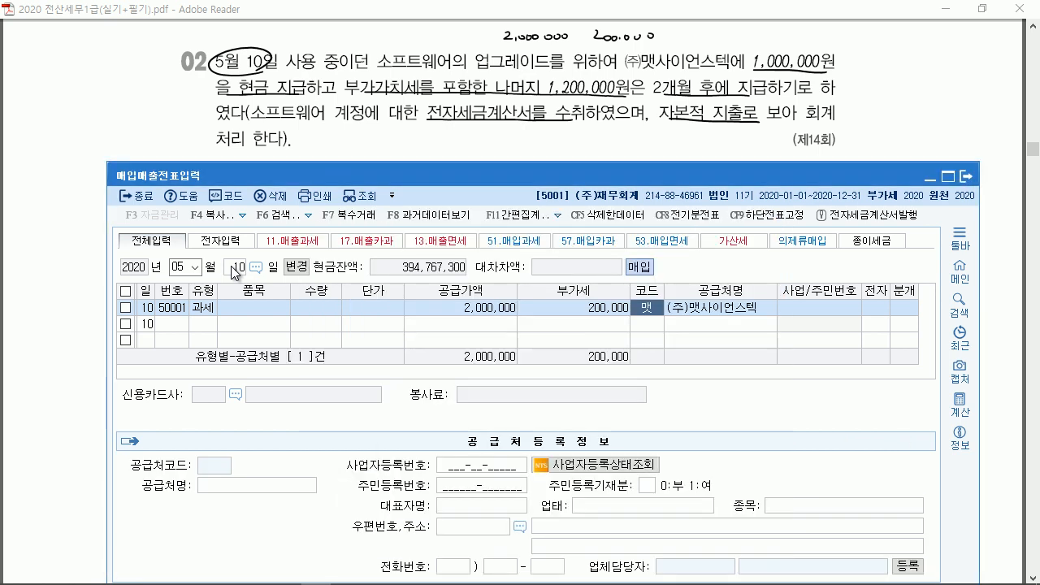
key(Return)
text(1)
key(Return)
text(3)
key(Return)
Change the account of the May 10 voucher's 2,000,000 debit line to 소프트웨어 (0227).
text(ㅅ)
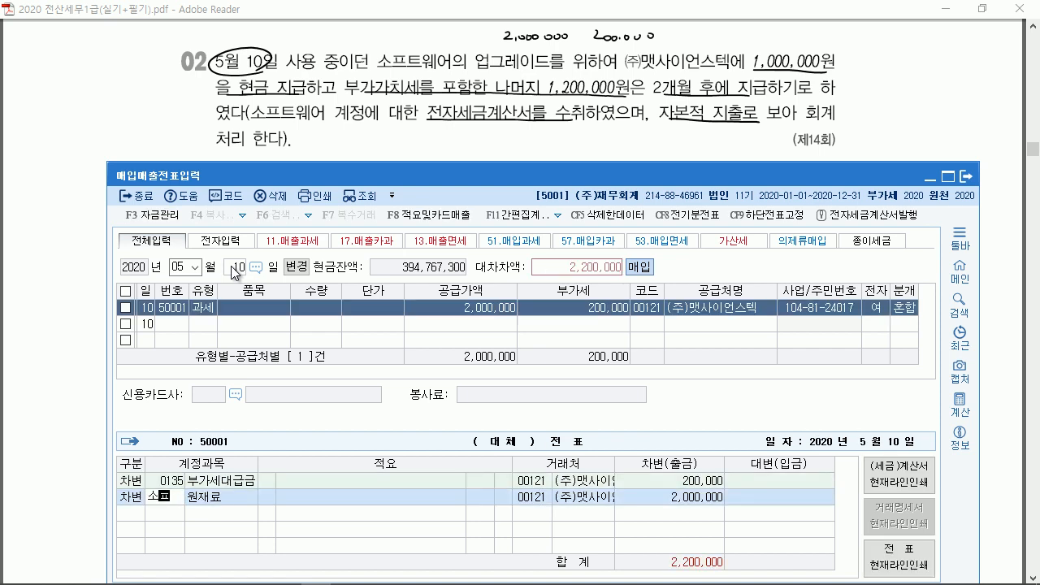
text(프)
key(Return)
key(Return)
key(Return)
key(Return)
Add a credit line for 현금 (0101) of 1,000,000 to the May 10 voucher.
text(4)
key(Return)
text(현)
key(Return)
key(Return)
text(1,000,000)
key(Return)
Add a final credit line for the unpaid remainder, looking up its account with "미지".
text(미지)
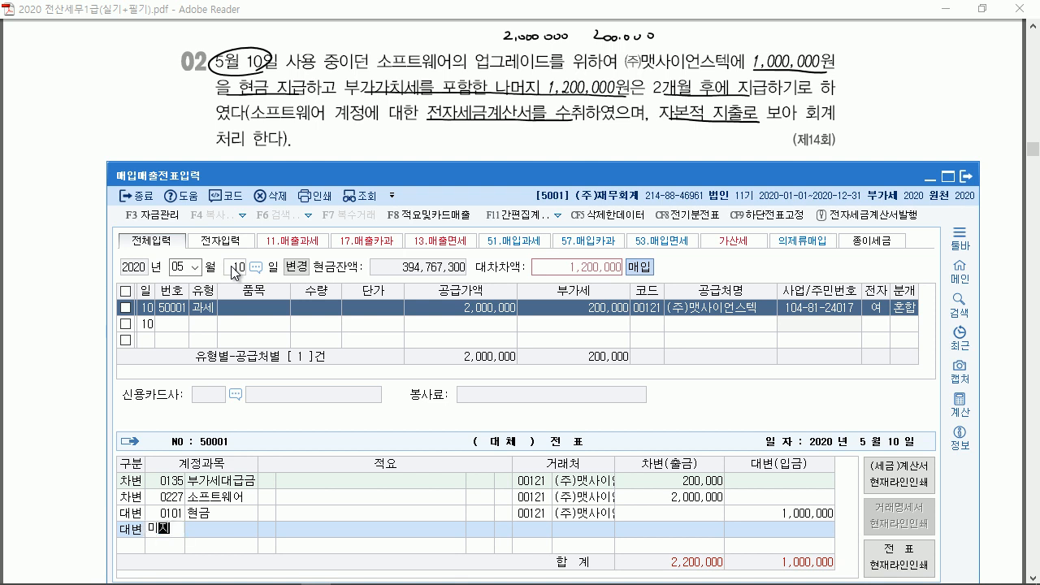
key(Return)
key(Return)
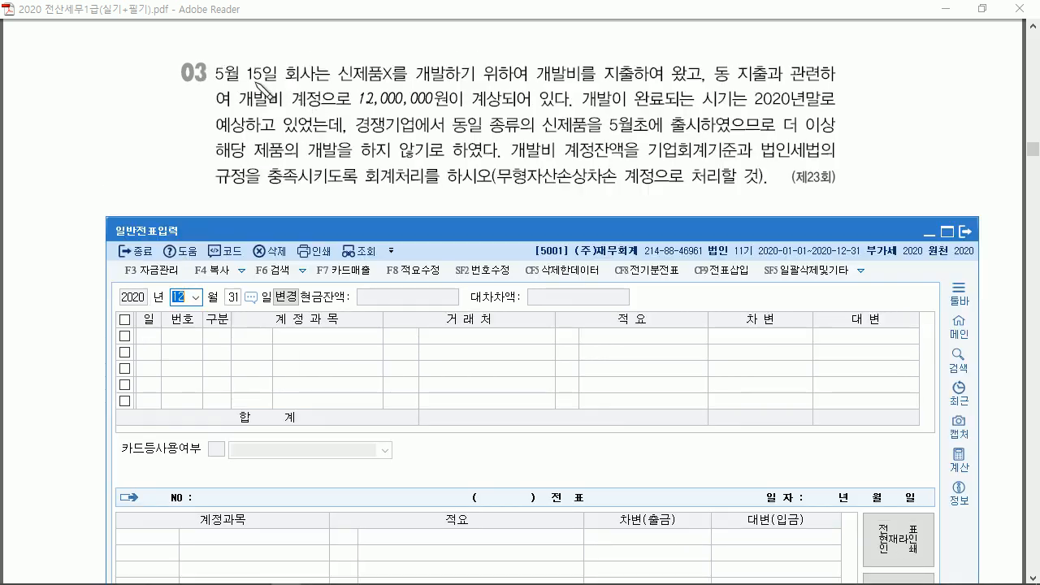
Circle the date in problem 03 and underline the 12,000,000 개발비 balance, the decision to stop development, and 무형자산손상차손.
mouse_move(260, 88)
mouse_down()
mouse_move(263, 63)
mouse_move(258, 84)
mouse_up()
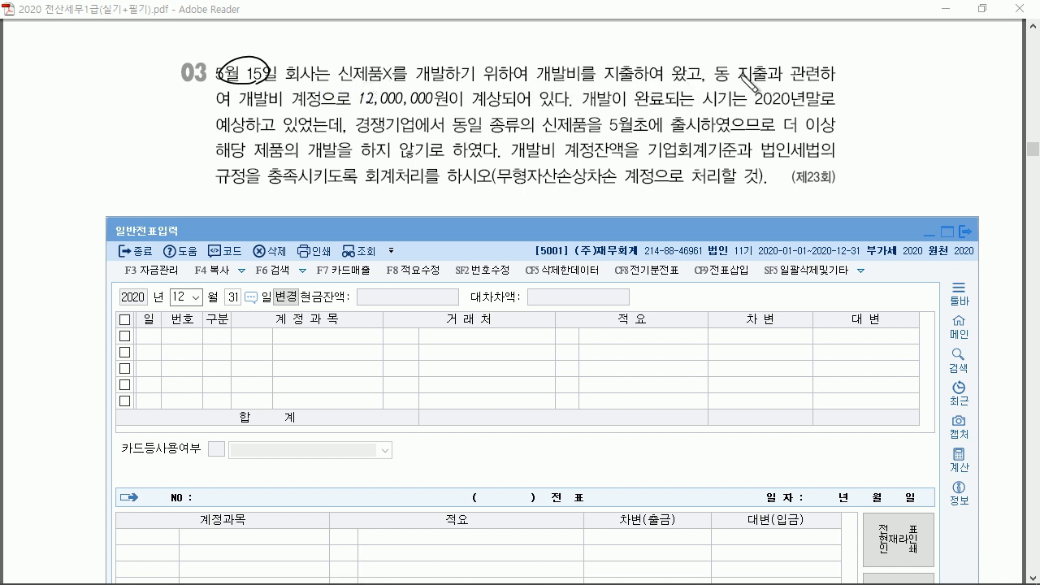
drag(241, 107, 499, 106)
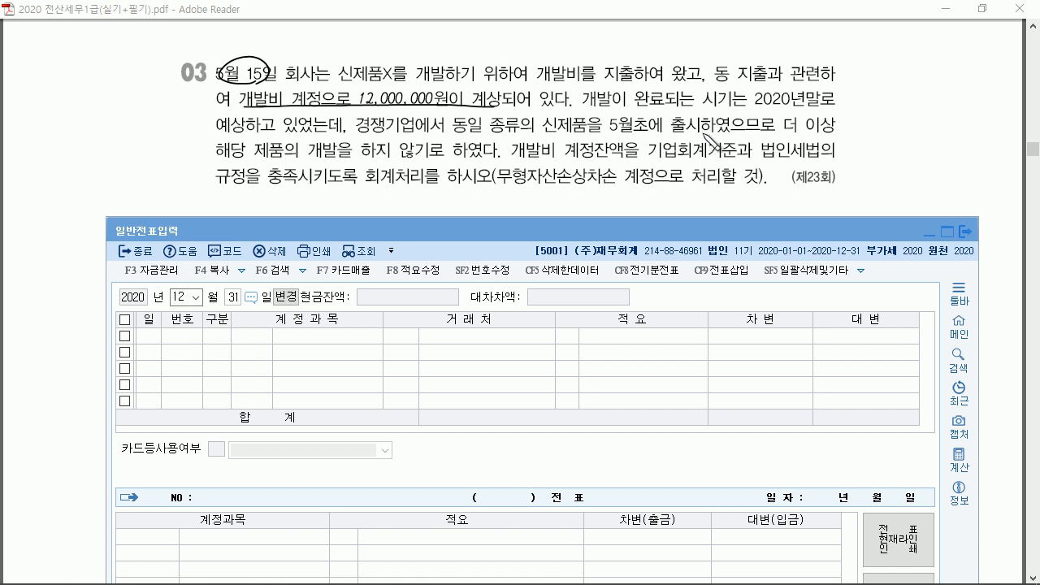
drag(785, 128, 837, 130)
drag(218, 160, 463, 160)
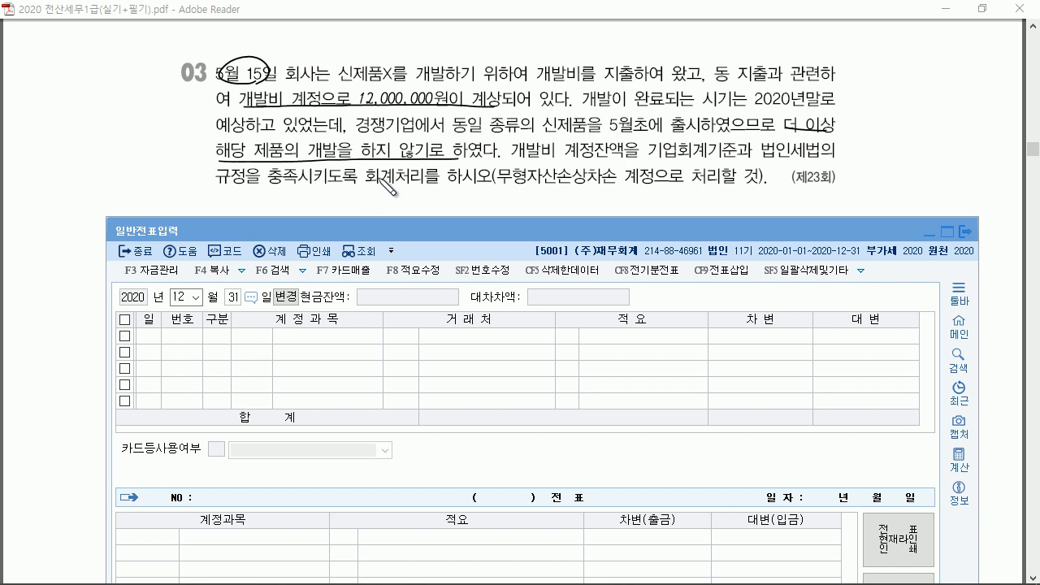
drag(503, 186, 602, 185)
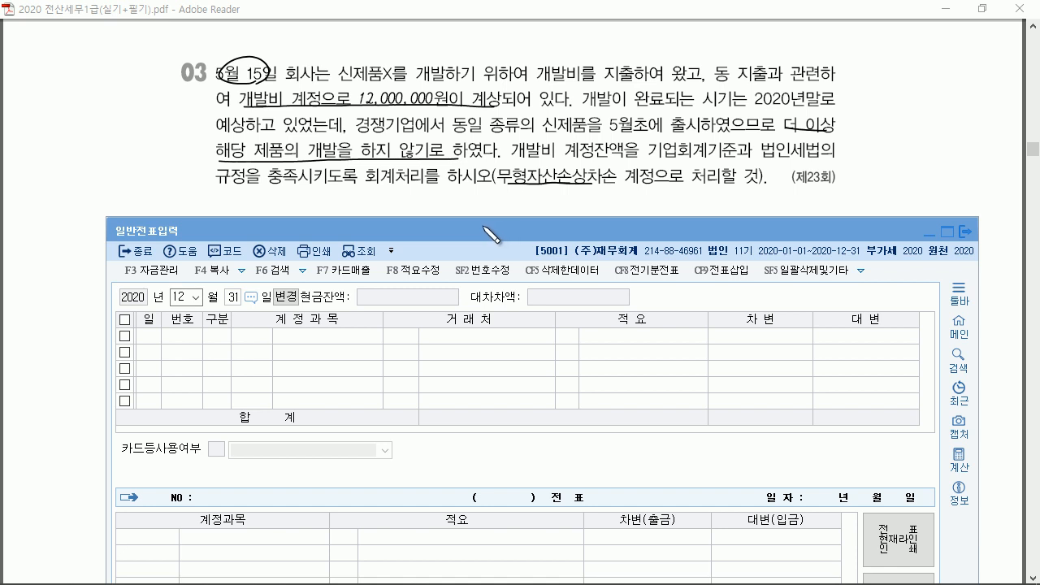
Set the general voucher date to May 15.
click(185, 297)
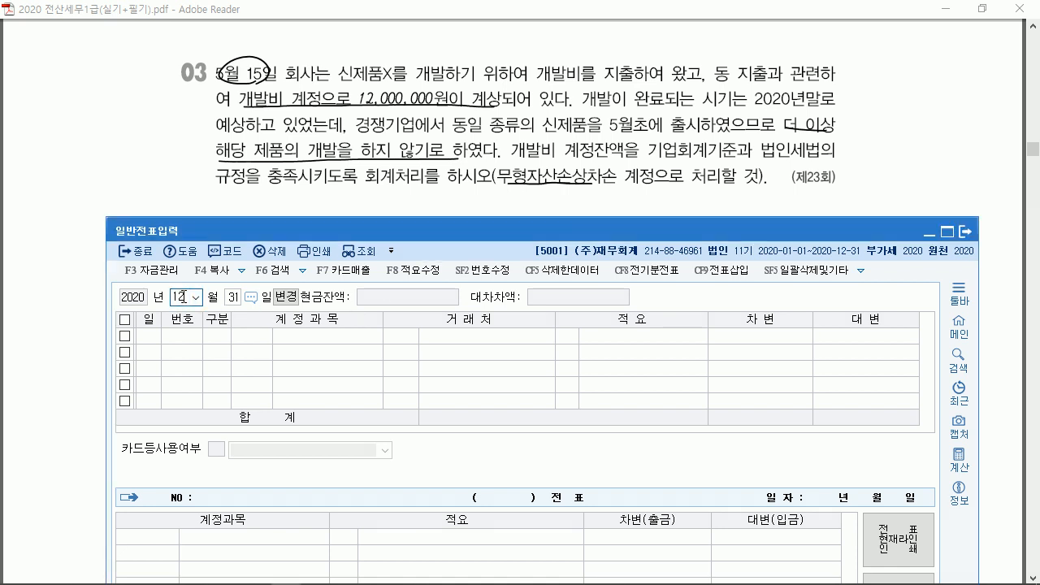
text(05)
key(Return)
text(15)
key(Return)
Add a credit line for 개발비 (0226) of 12,000,000 to the May 15 voucher.
key(Return)
text(개발)
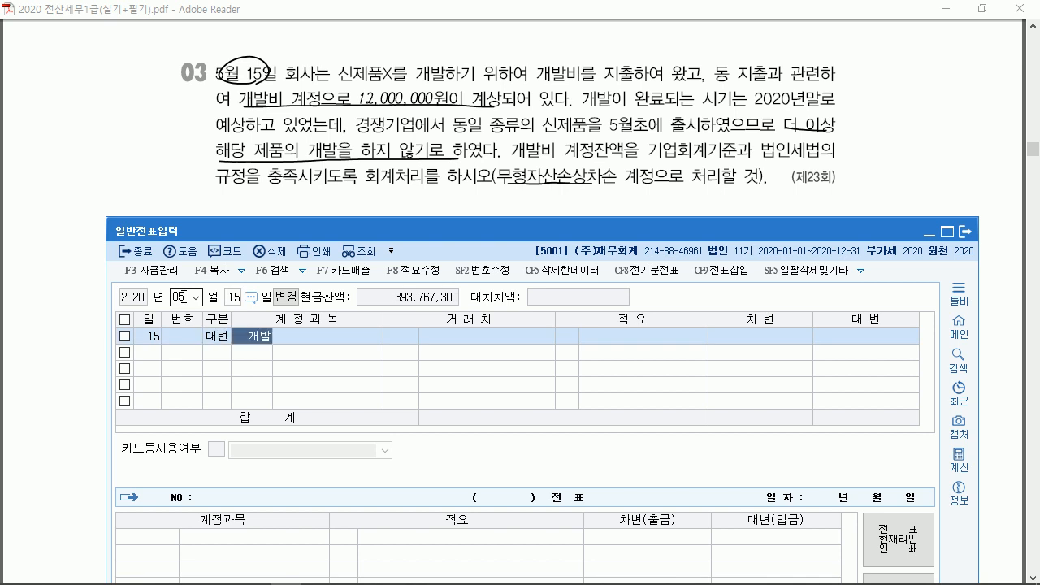
key(Return)
key(Return)
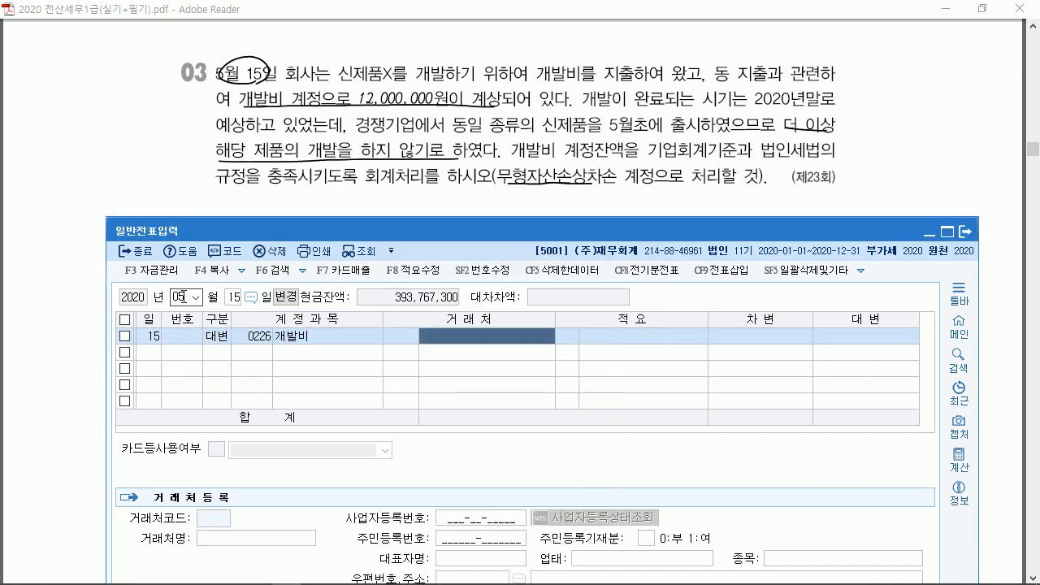
key(Return)
key(Return)
text(12,000,000)
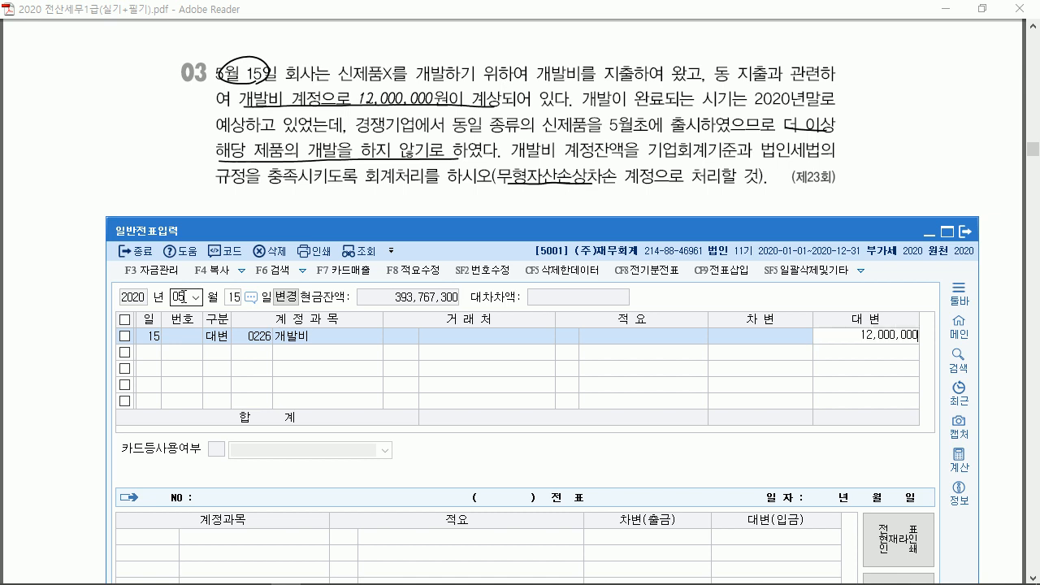
key(Return)
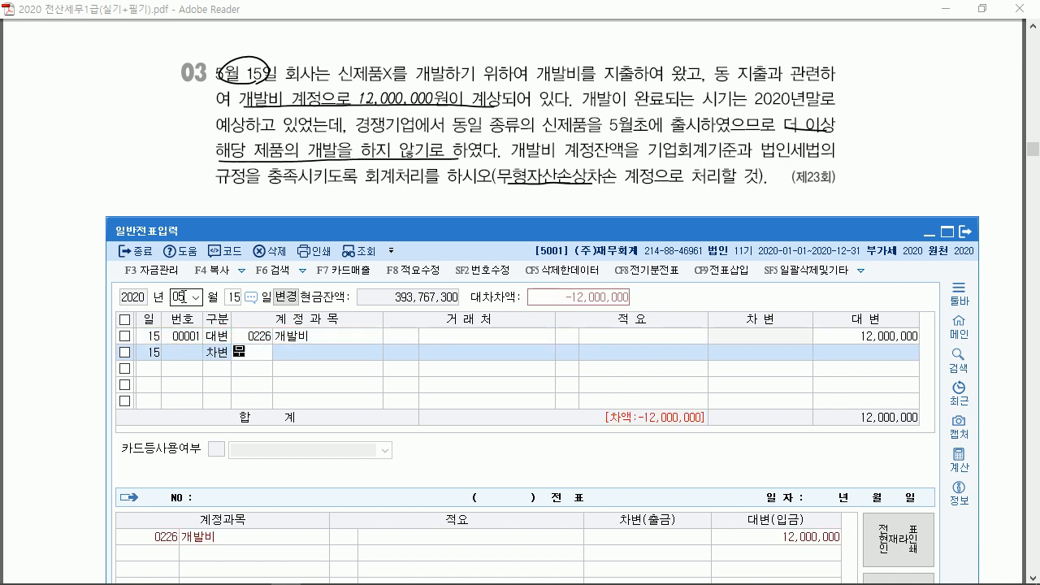
Add a debit line for 무형자산손상차손 (0965) to the May 15 voucher.
text(무형)
key(Return)
key(Down)
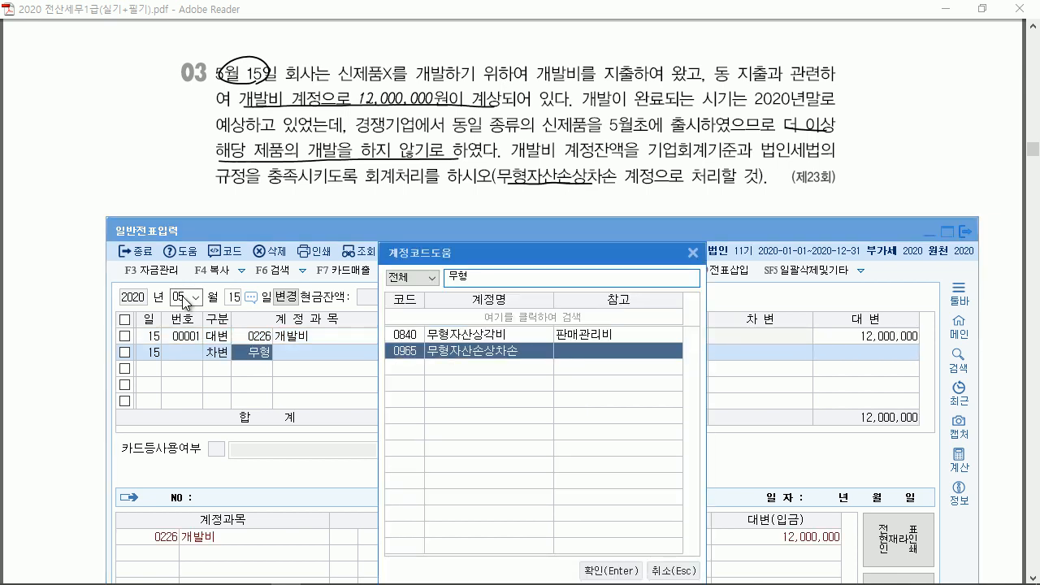
key(Return)
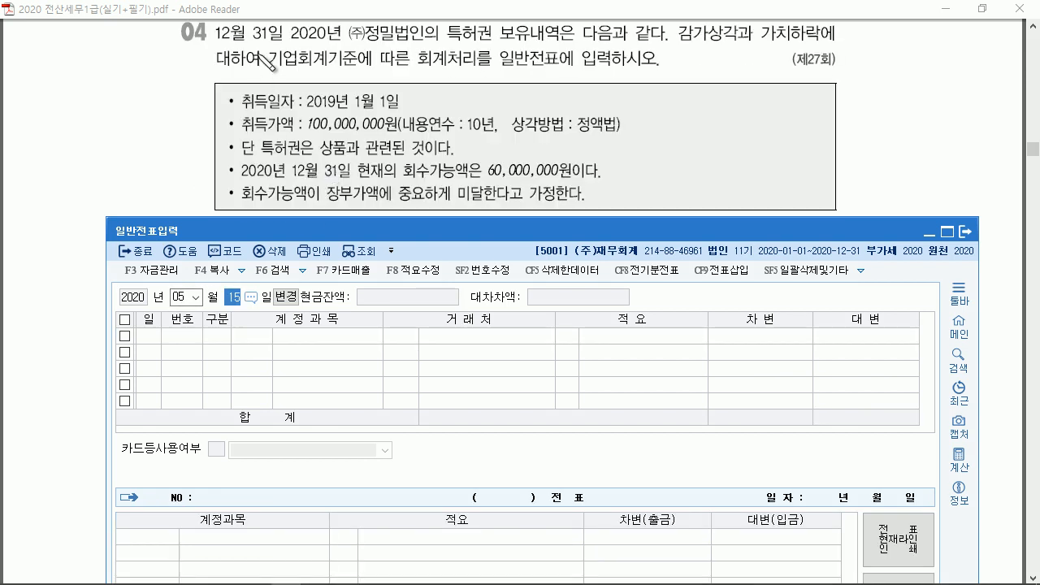
Circle the date in problem 04, underline and number 감가상각 and 가치하락, and underline the acquisition date, cost, useful life and depreciation method.
drag(273, 48, 258, 52)
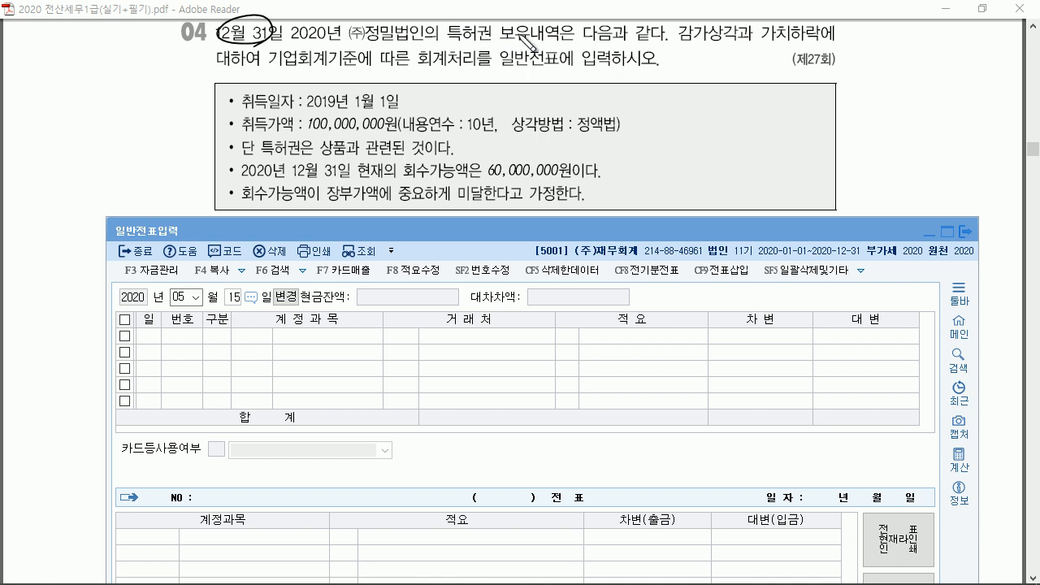
mouse_move(676, 44)
mouse_down()
mouse_move(737, 43)
mouse_move(707, 54)
mouse_move(815, 45)
mouse_up()
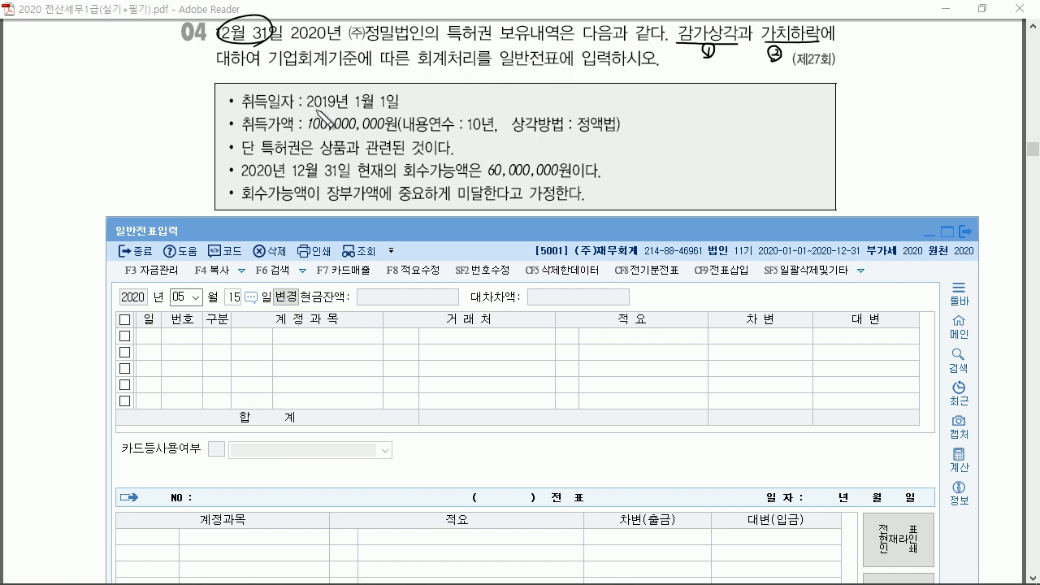
drag(310, 109, 398, 100)
drag(307, 133, 359, 132)
drag(469, 132, 496, 132)
drag(571, 134, 611, 132)
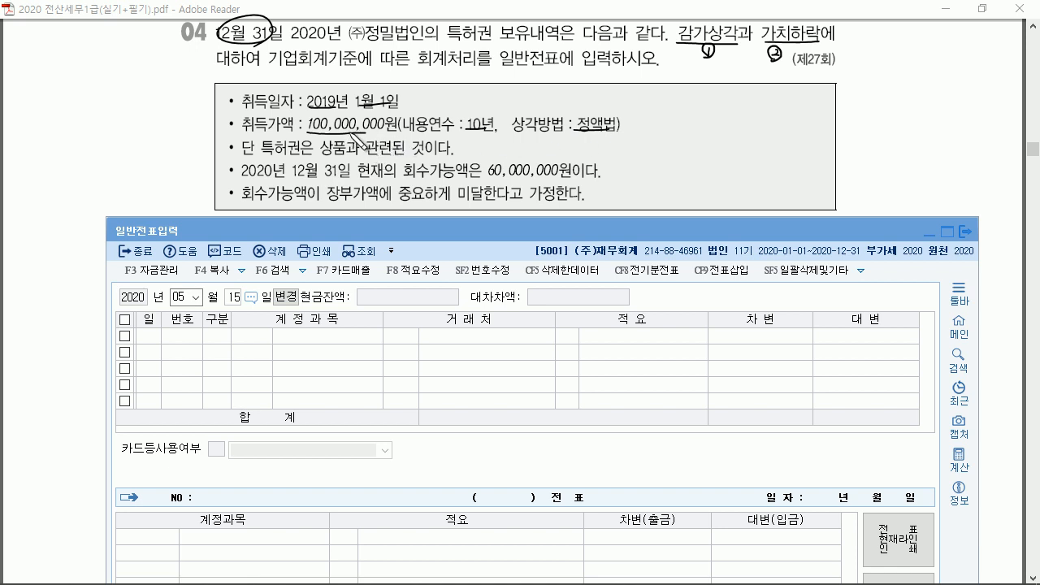
Write ① 10,000,000 and ② 80,000,000 − 60,000,000 = 20,000,000 beside the patent details, and underline the 60,000,000 recoverable amount.
drag(653, 107, 655, 104)
drag(674, 103, 749, 107)
drag(650, 141, 655, 141)
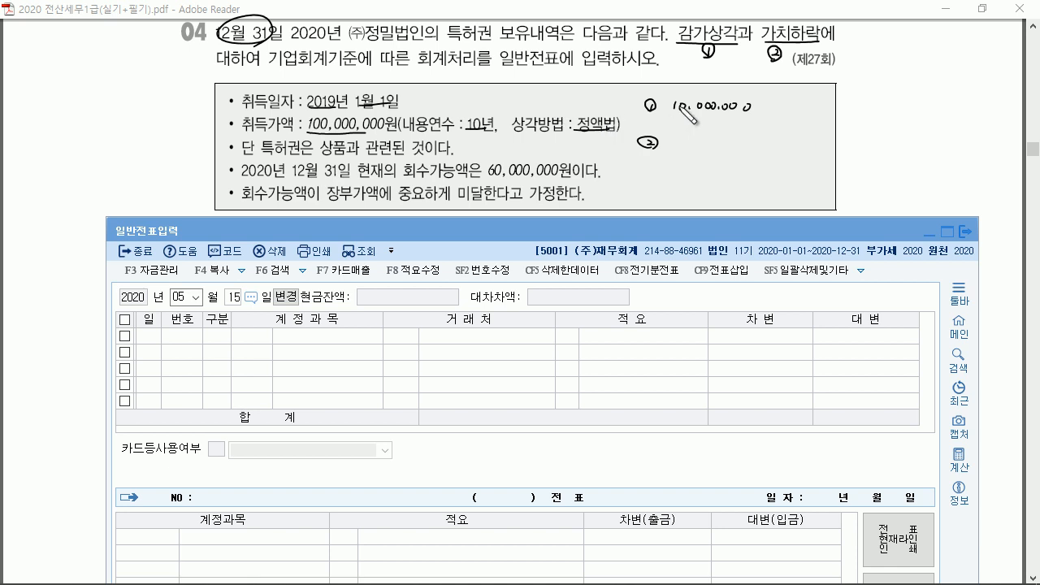
drag(670, 144, 754, 145)
drag(416, 179, 532, 179)
drag(786, 149, 843, 147)
drag(699, 169, 709, 169)
drag(699, 174, 795, 174)
click(736, 175)
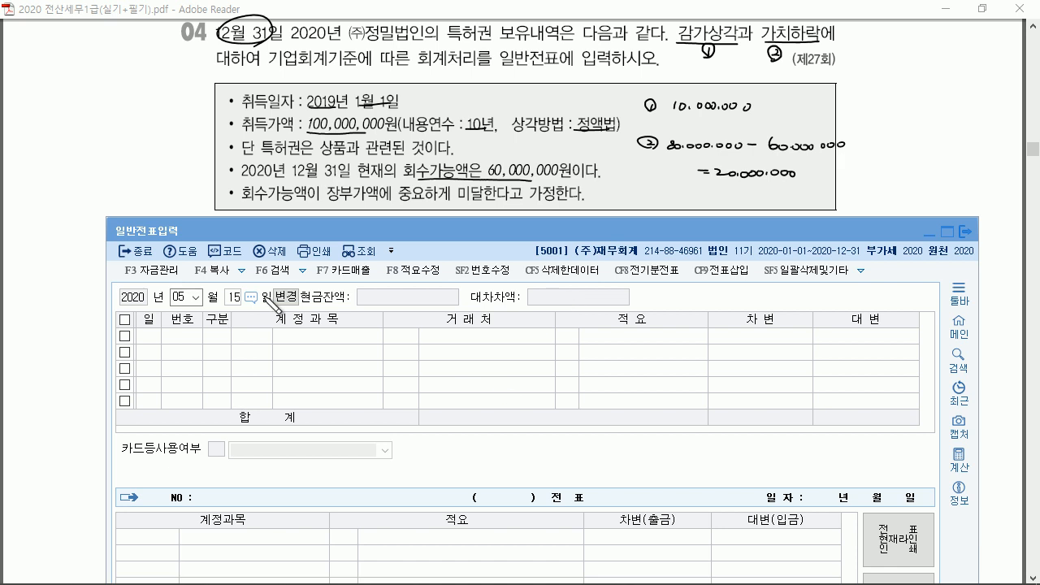
Open the general vouchers for December 31 and add a debit line for 무형자산상각비 (0840) of 10,000,000.
click(186, 297)
text(12)
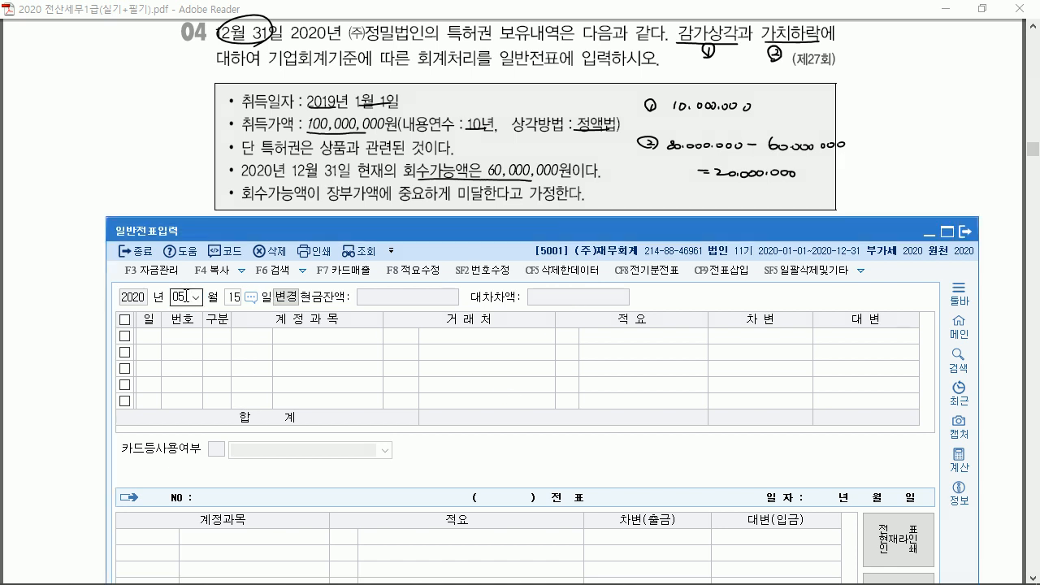
key(Return)
text(31)
key(Return)
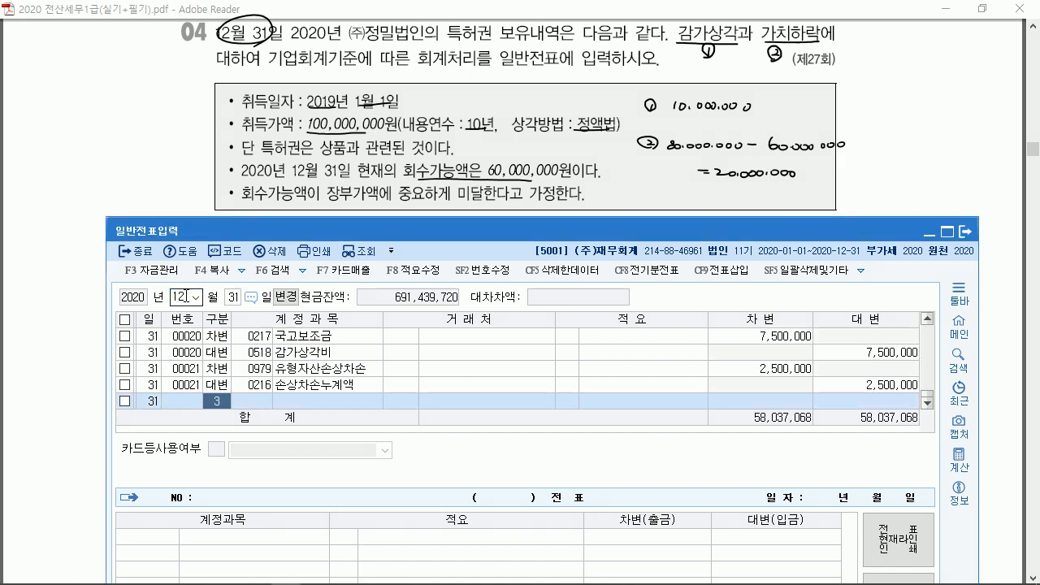
text(무형)
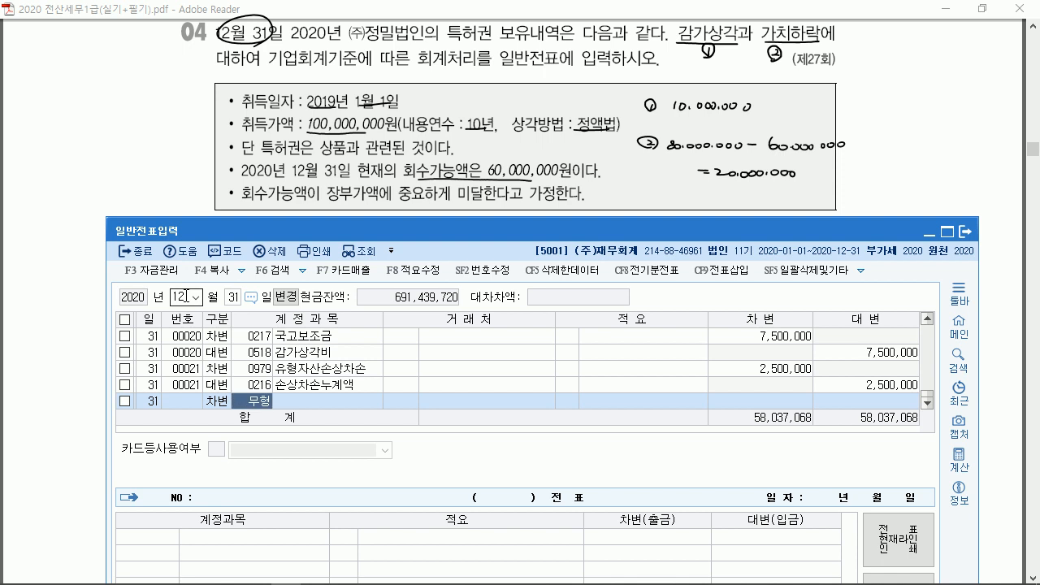
key(Return)
key(Return)
key(Return)
key(Return)
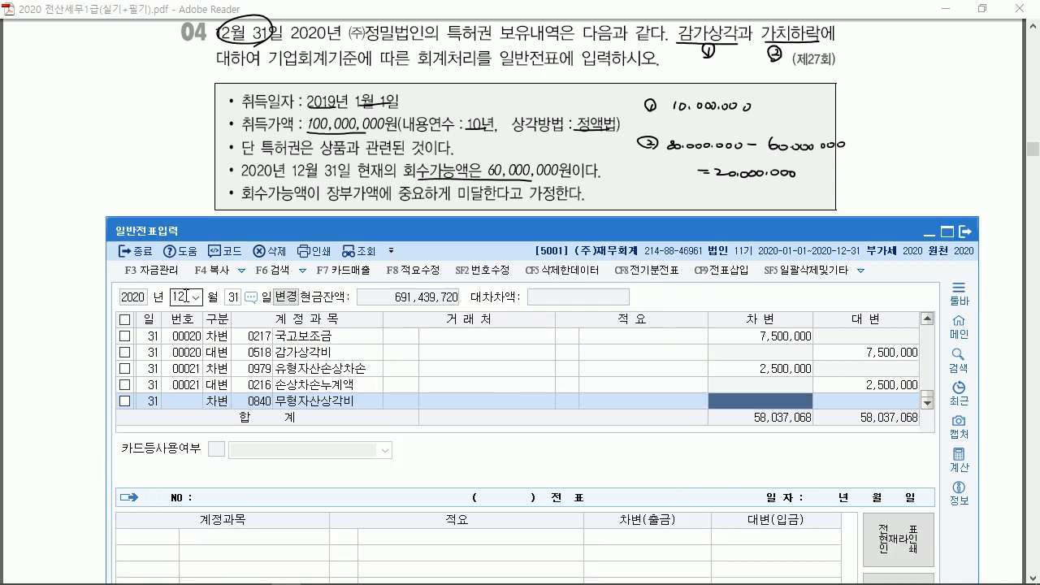
text(000,000)
key(Return)
Add a credit line for 특허권 (0219) of 10,000,000 to balance the patent amortization voucher.
text(4)
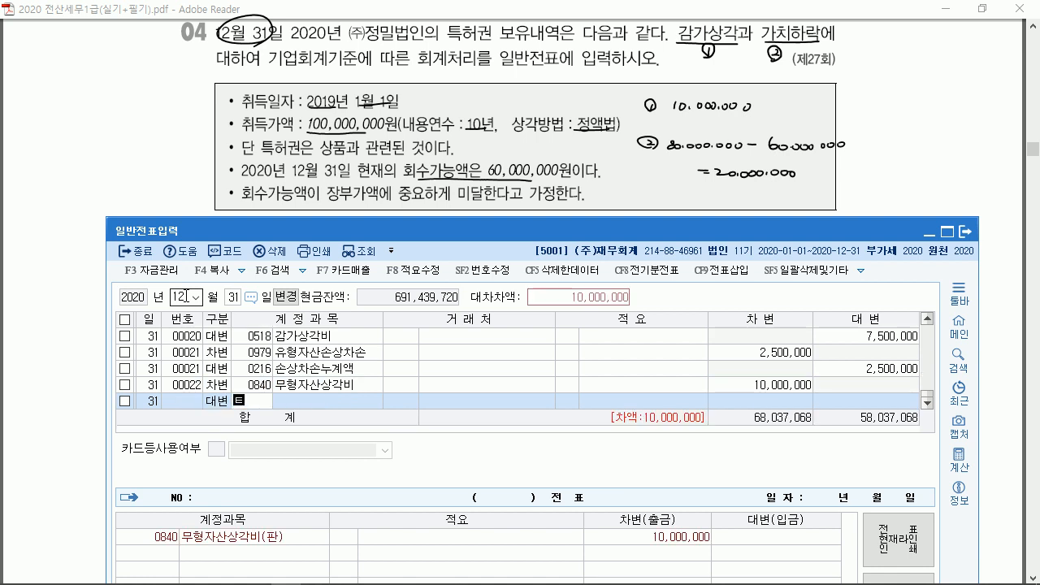
text(특허)
key(Return)
key(Return)
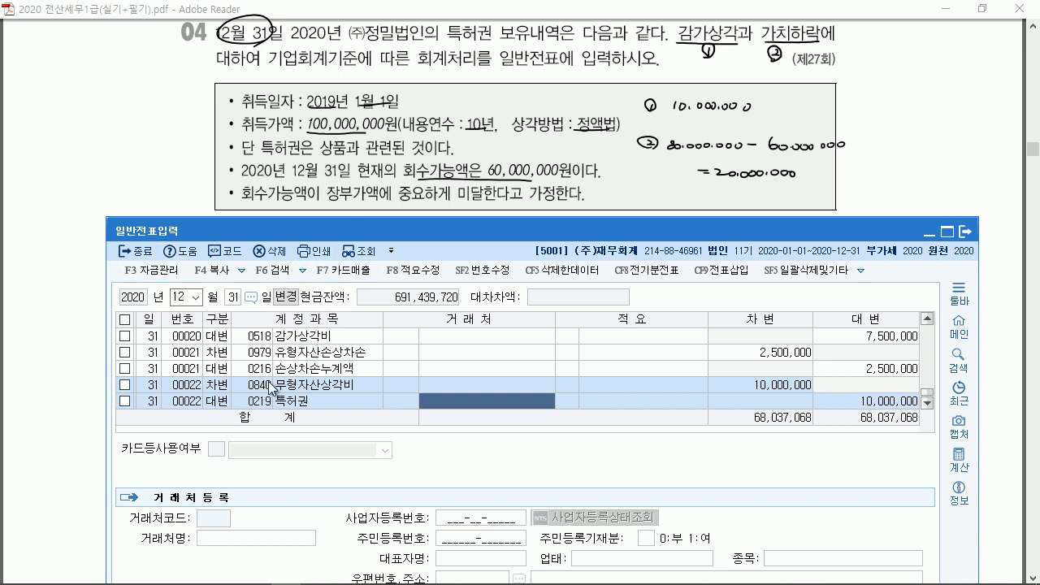
Look up the accounts matching 무형 from the amortization debit line and keep 무형자산상각비 (0840).
click(254, 392)
text(무형)
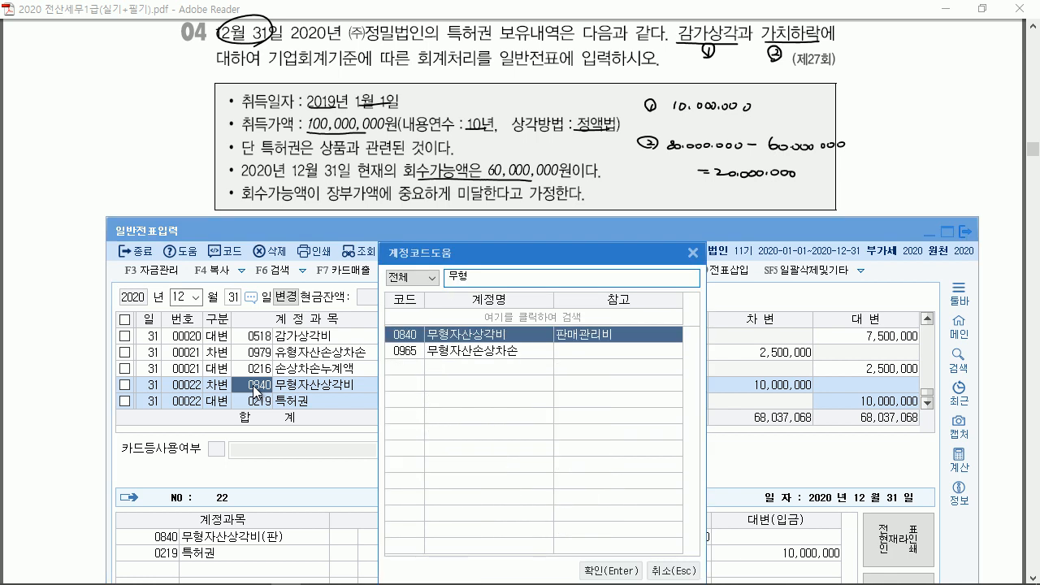
key(Return)
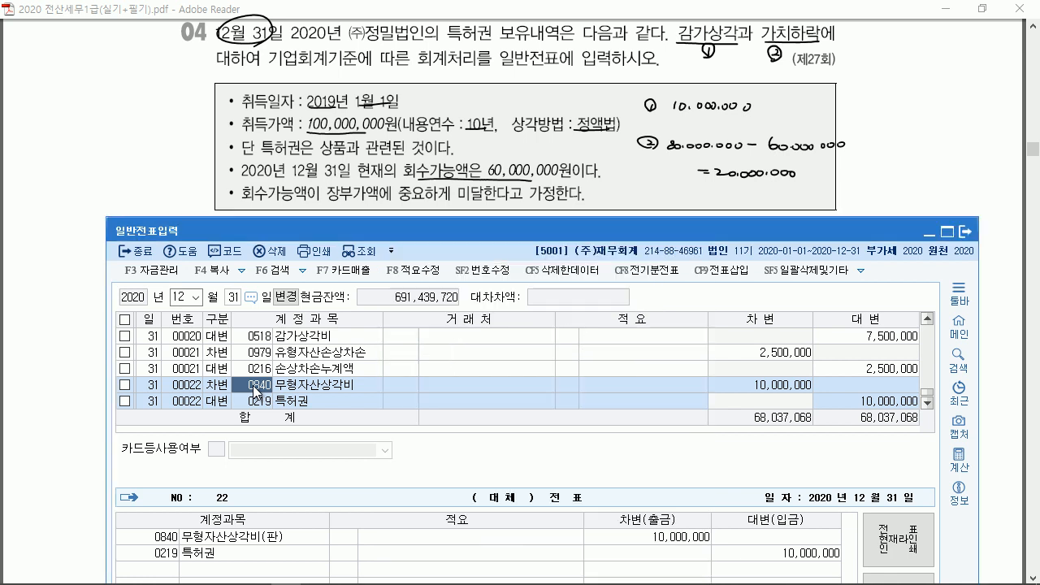
Start a new December 31 voucher with a debit line for 무형자산손상차손 (0965) of 20,000,000.
click(209, 400)
key(Down)
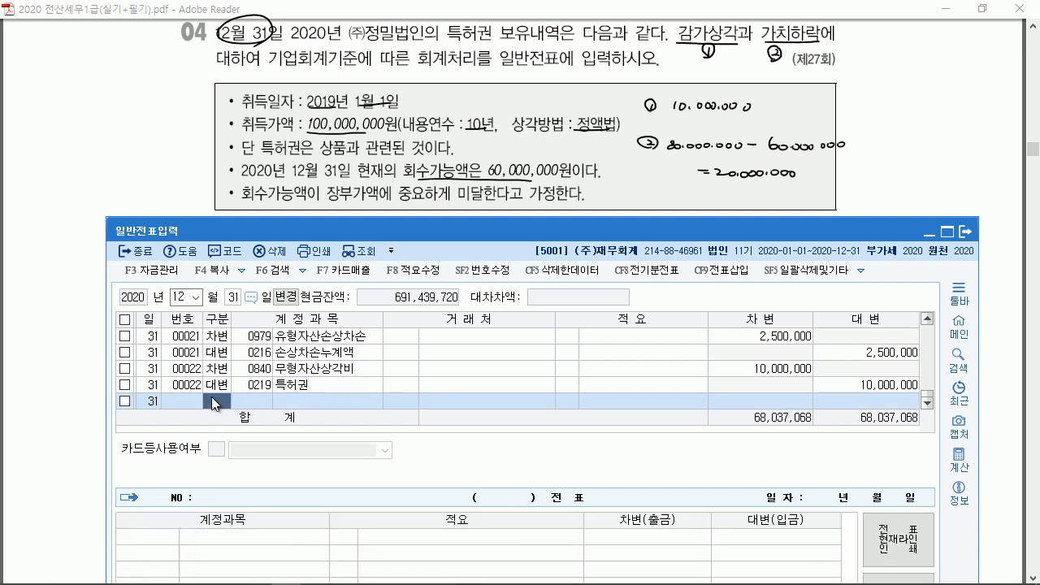
text(3)
text(무형)
key(Return)
key(Down)
key(Return)
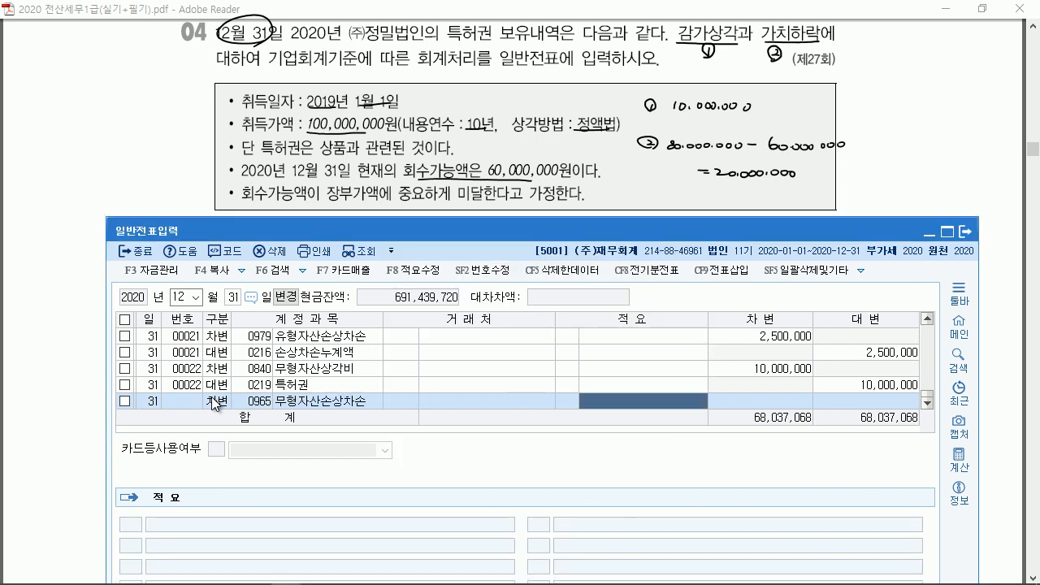
key(Return)
text(20000000)
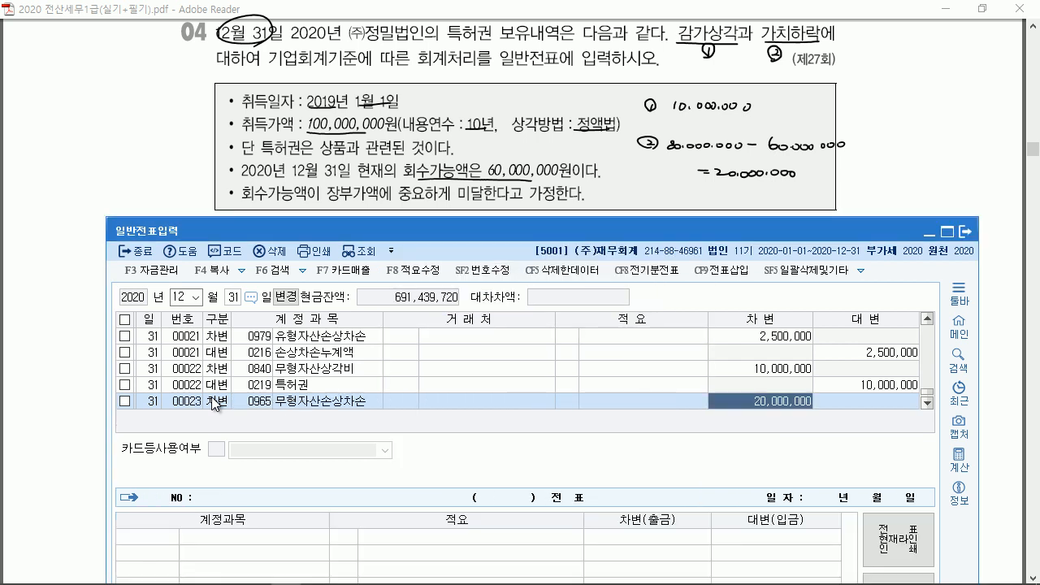
key(Return)
Add a credit line for 특허권 (0219) of 20,000,000 to the impairment voucher.
text(ㅌ)
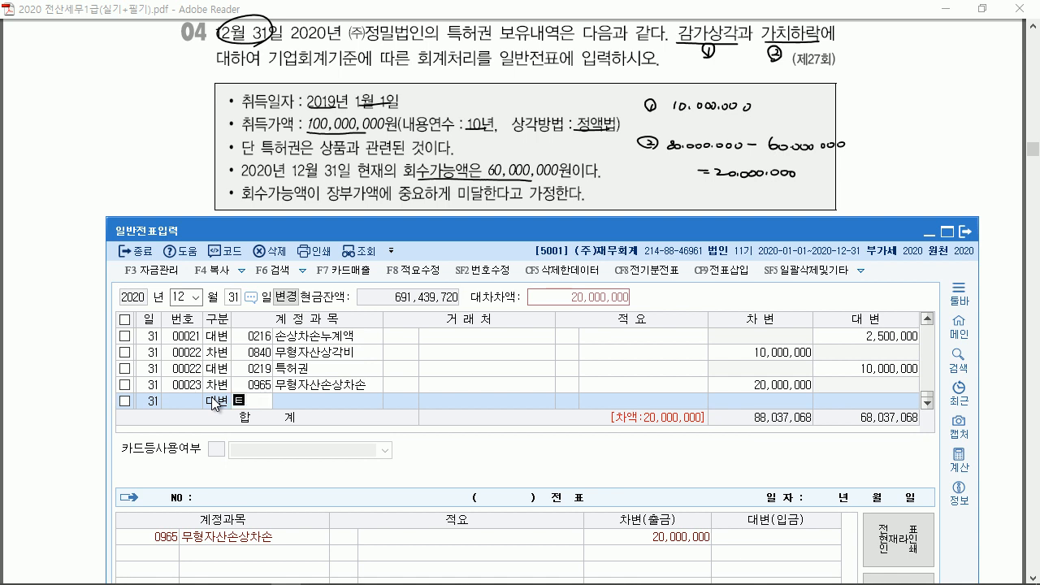
text(허)
key(Return)
key(Return)
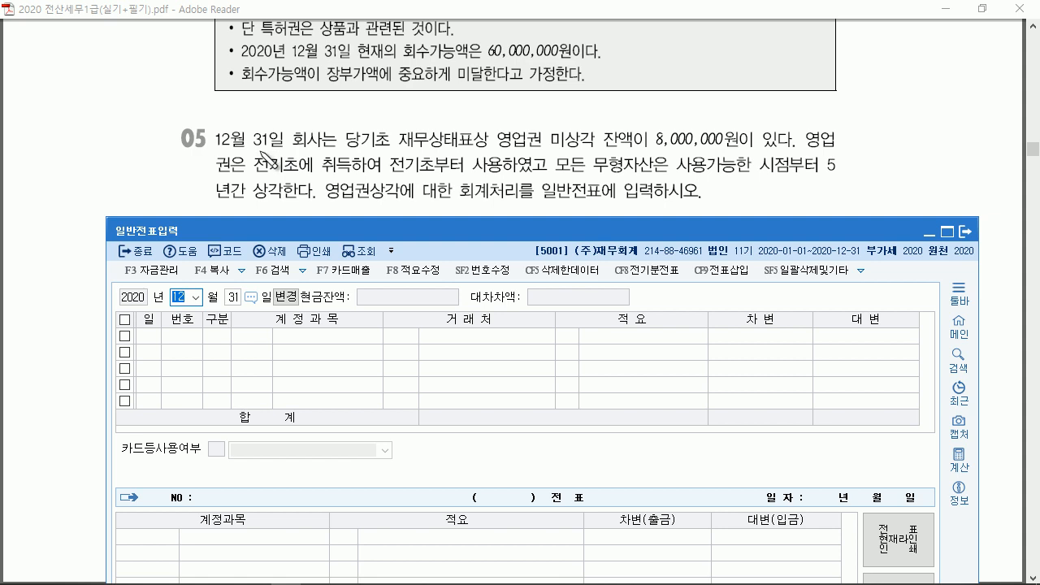
Mark the date, the 8,000,000 unamortized balance and the goodwill amortization instructions in problem 05, striking out 5 years and writing a circled 4년.
mouse_move(262, 154)
mouse_down()
mouse_move(248, 125)
mouse_move(277, 151)
mouse_up()
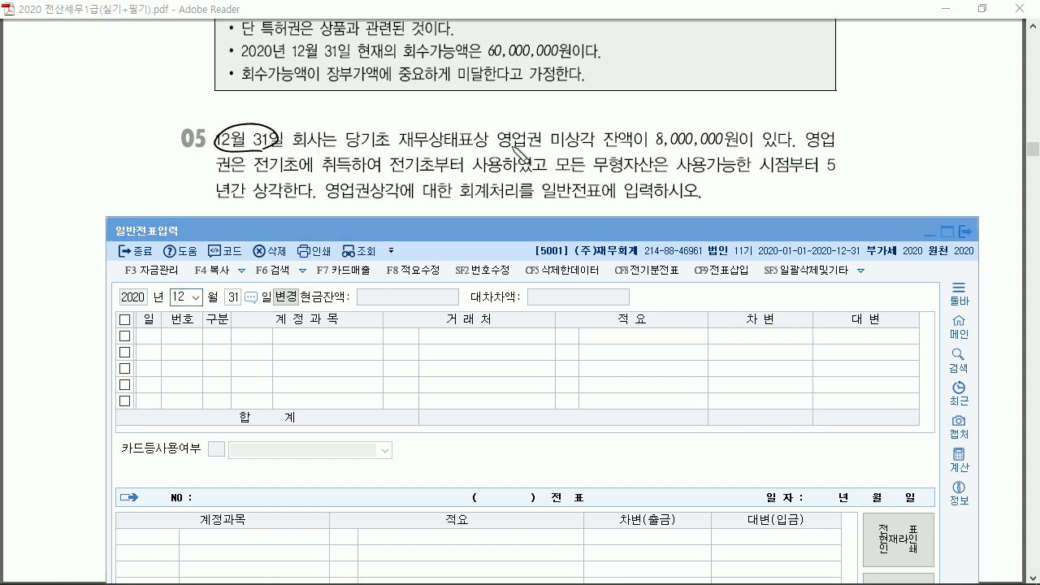
drag(552, 149, 727, 150)
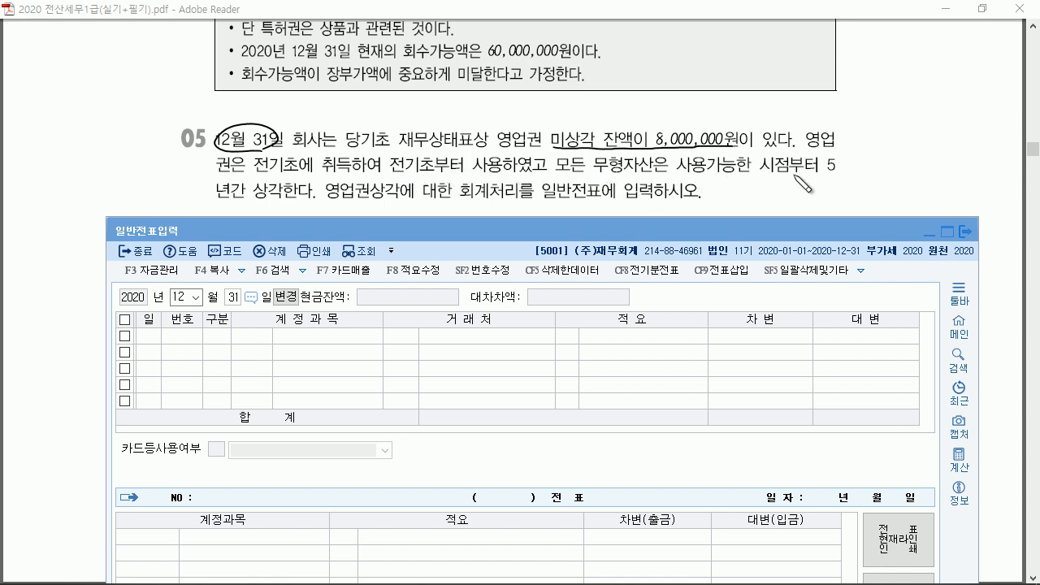
drag(821, 173, 839, 171)
drag(224, 205, 597, 203)
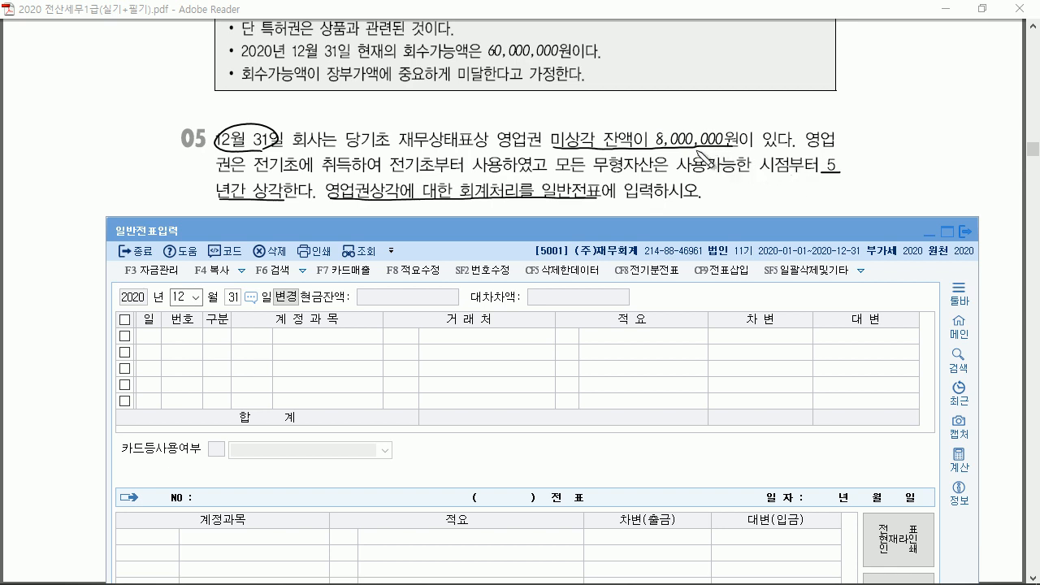
mouse_move(720, 148)
mouse_down()
mouse_move(661, 156)
mouse_move(725, 141)
mouse_up()
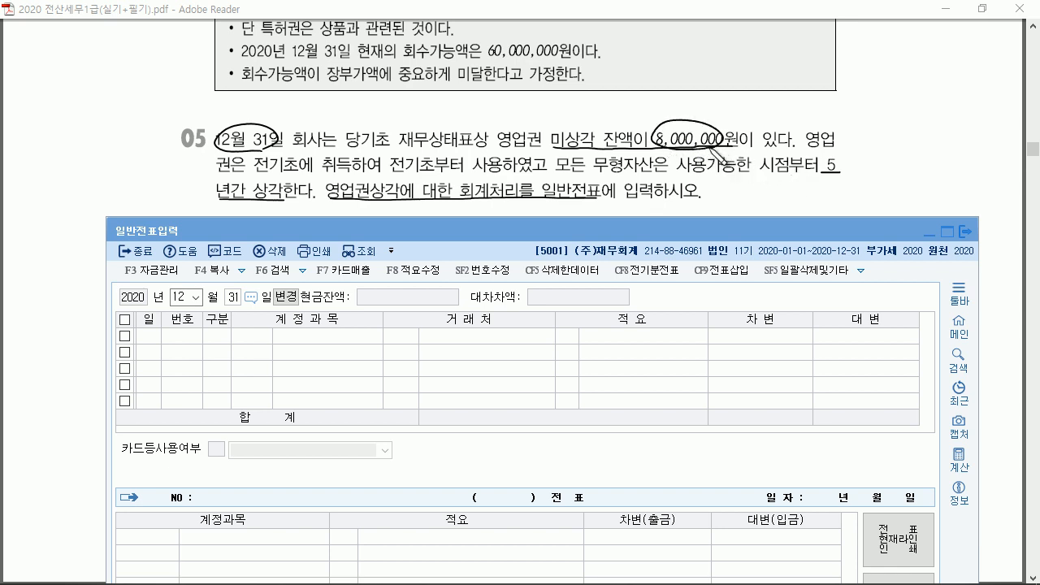
mouse_move(834, 159)
mouse_down()
mouse_move(822, 174)
mouse_move(828, 195)
mouse_move(854, 203)
mouse_up()
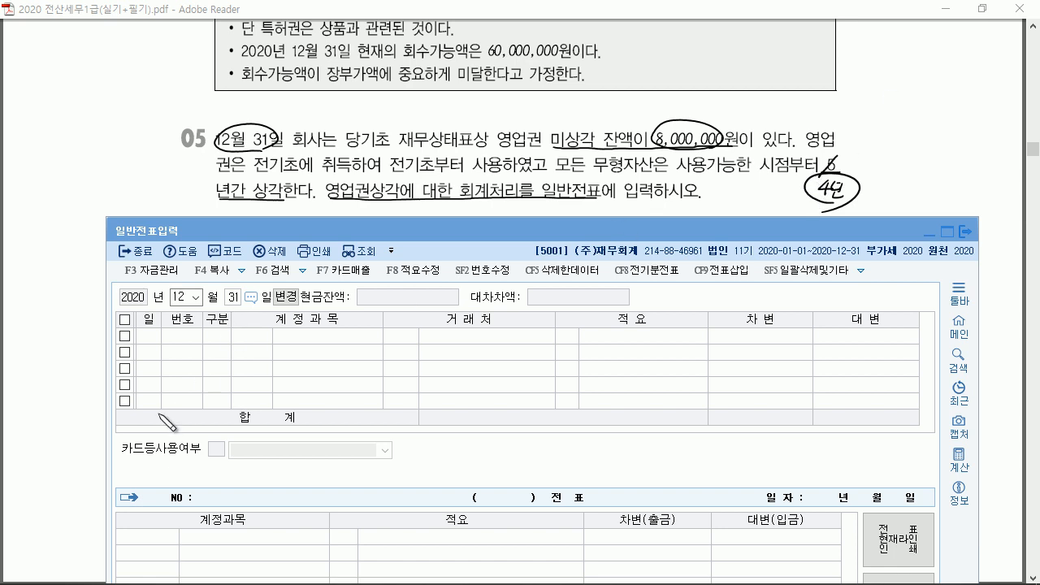
Reload the December 31 vouchers and add a debit line for 무형자산상각비 (0840) of 2,000,000.
click(194, 299)
key(Return)
key(Return)
text(3)
key(Return)
text(무형)
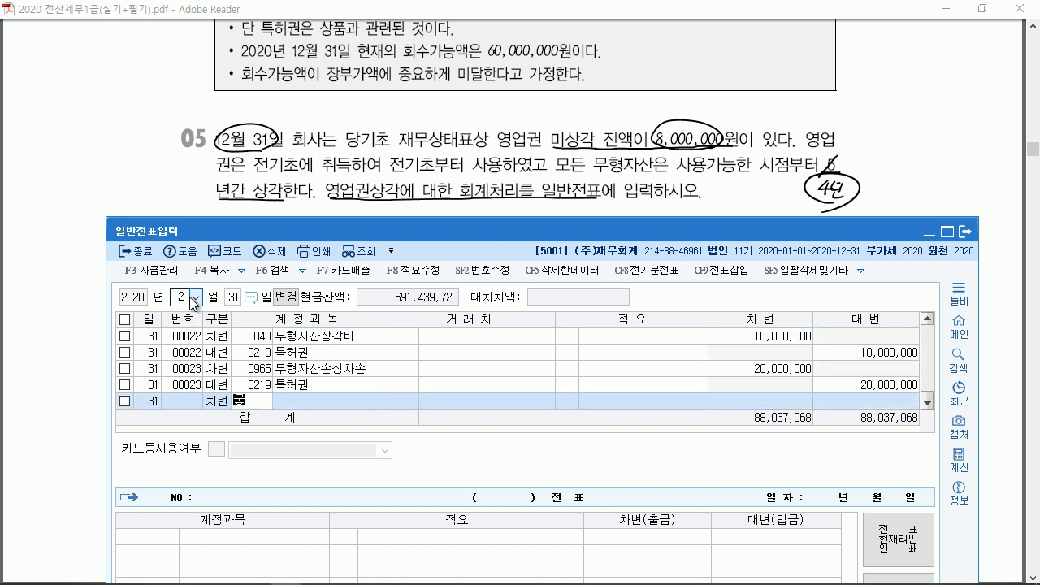
key(Return)
key(Return)
key(Return)
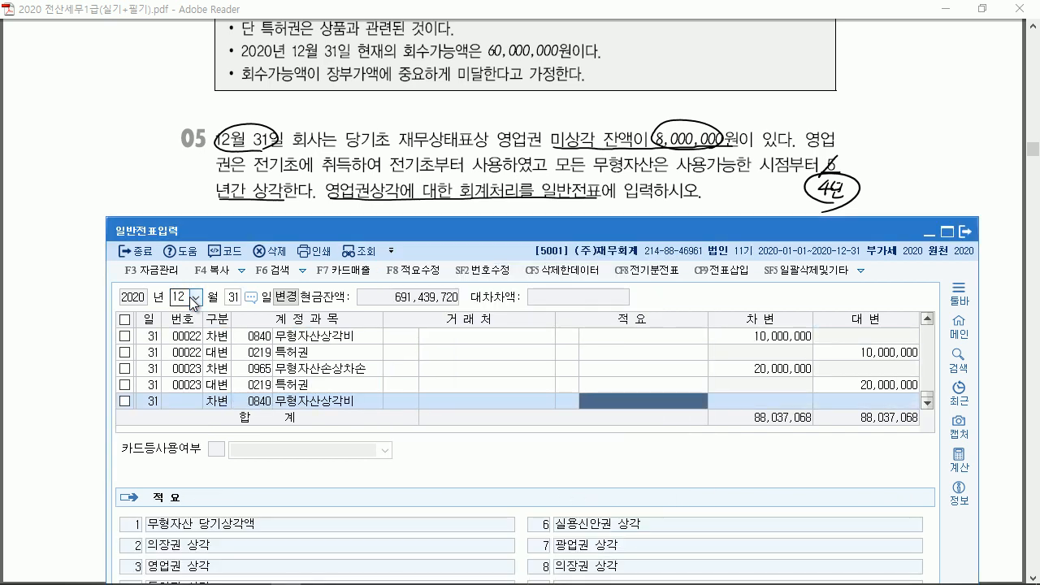
key(Return)
text(2000000)
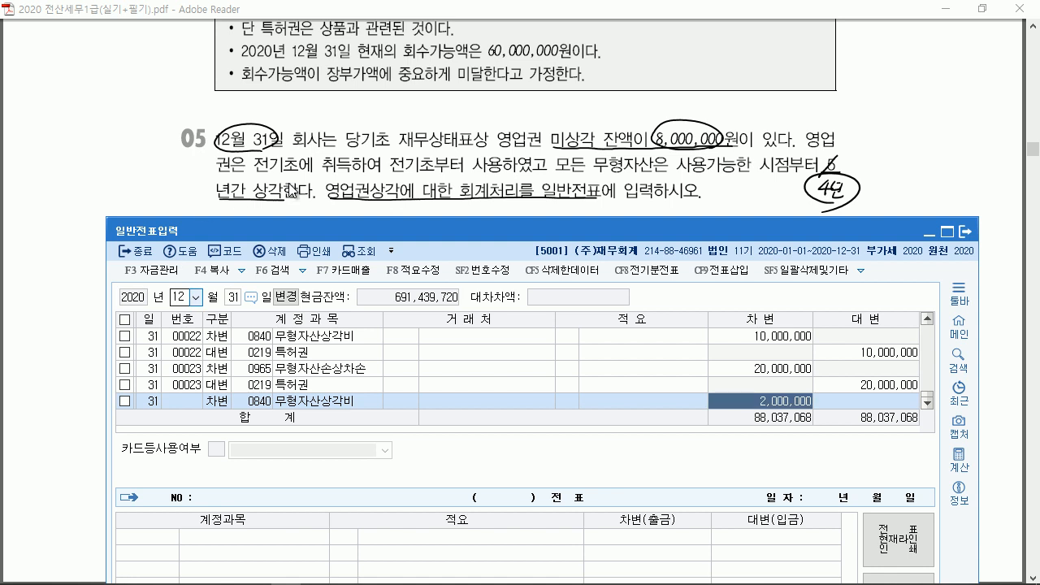
key(Return)
Add a credit line for 영업권 (0218) of 2,000,000 to the goodwill amortization voucher.
text(4)
key(Return)
text(영업)
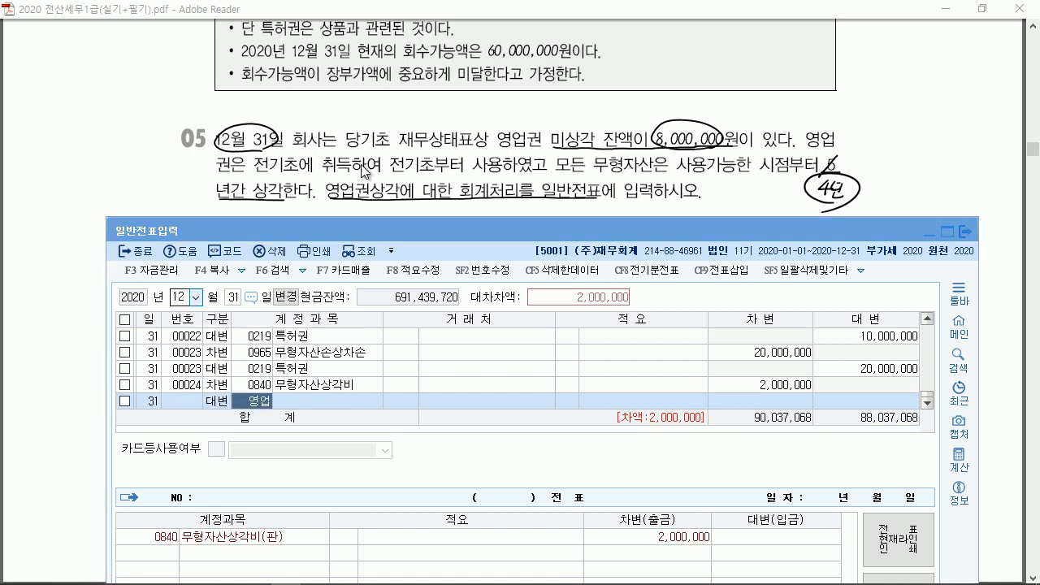
key(Return)
key(Return)
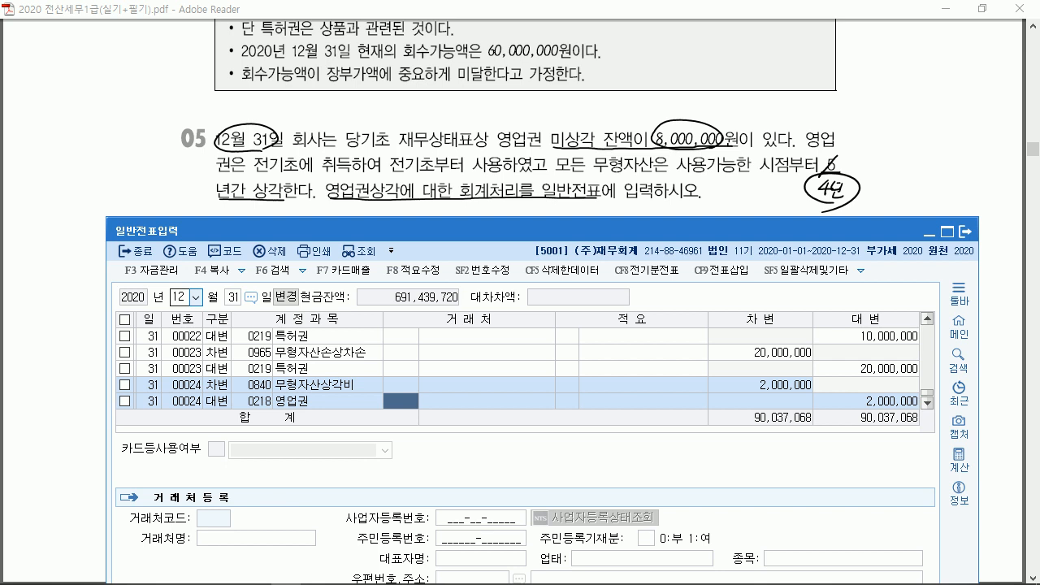
Switch to the PDF and, in problem 06, circle May 25 and ㈜대성상사 and underline the dishonored 5,000,000 note, recourse claim and 100,000 statutory interest.
key(alt+Tab)
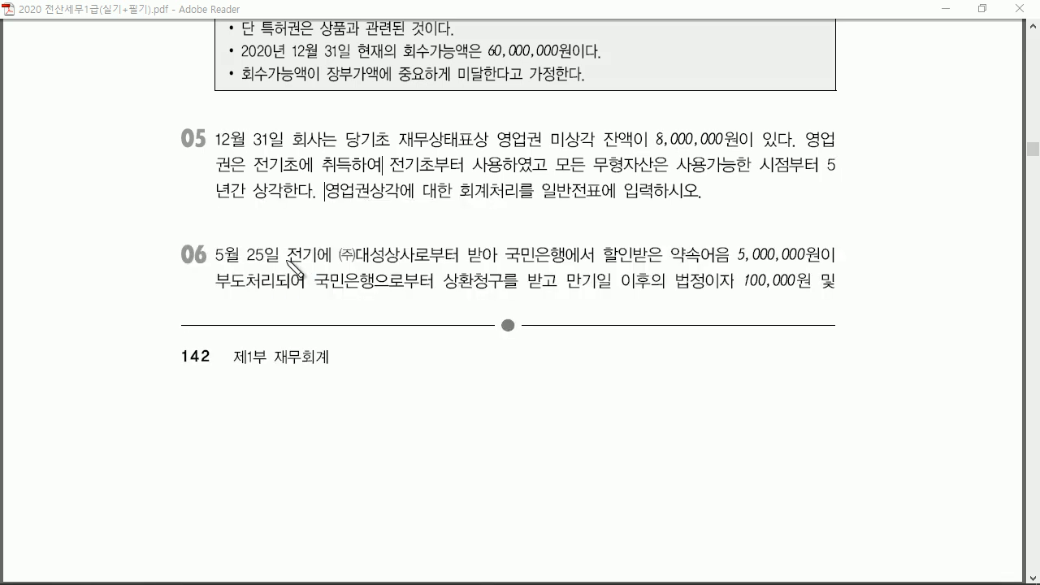
mouse_move(270, 265)
mouse_down()
mouse_move(242, 242)
mouse_move(376, 267)
mouse_move(485, 260)
mouse_up()
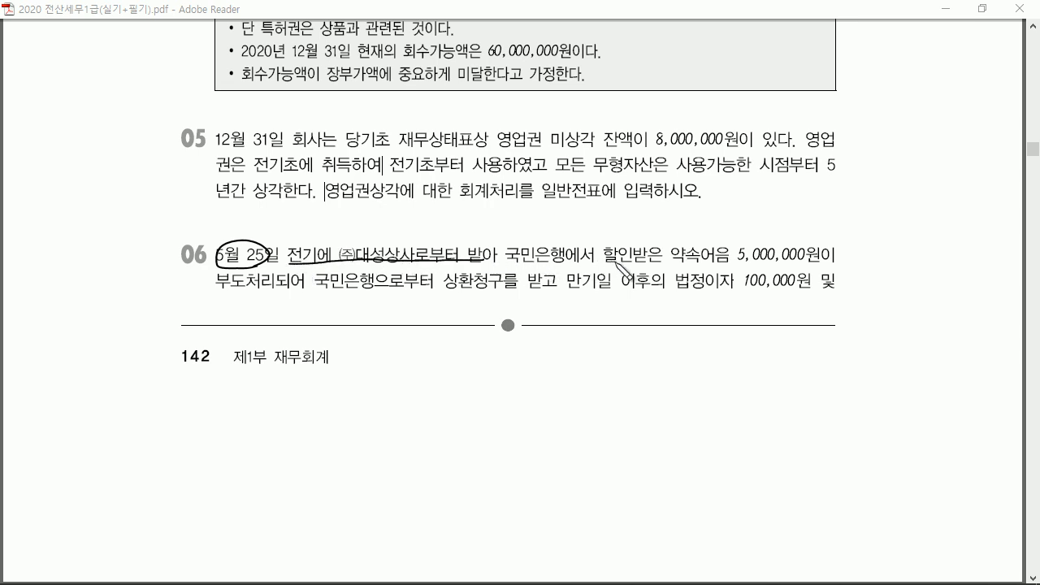
drag(682, 263, 804, 259)
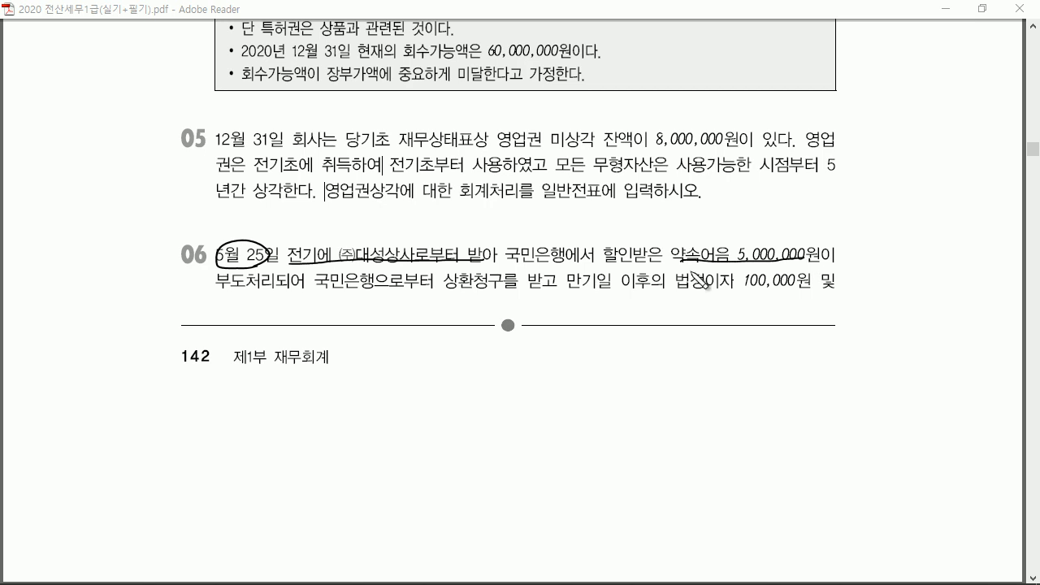
drag(217, 289, 541, 289)
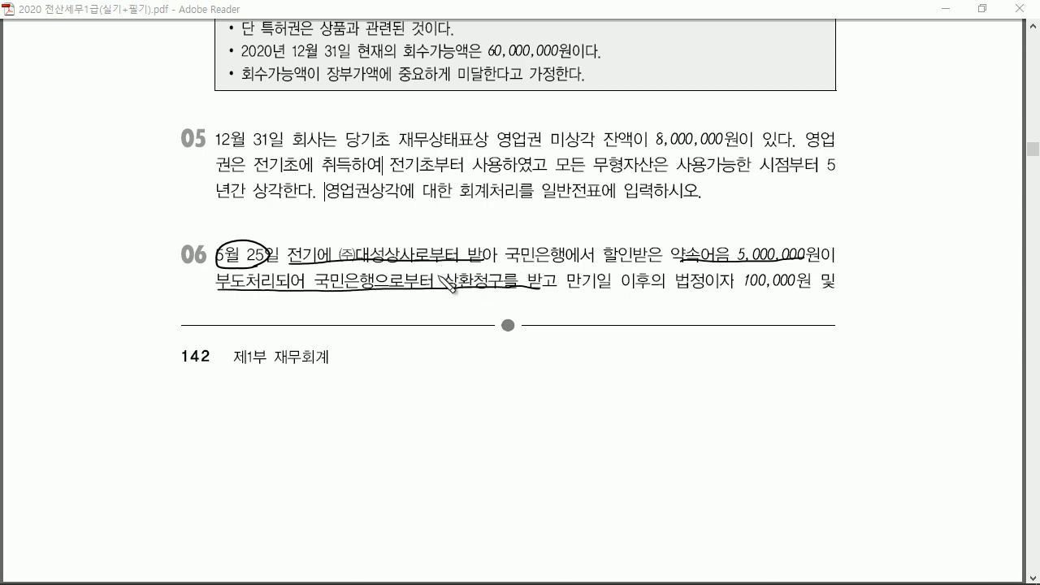
mouse_move(396, 264)
mouse_down()
mouse_move(340, 259)
mouse_move(410, 245)
mouse_move(403, 273)
mouse_up()
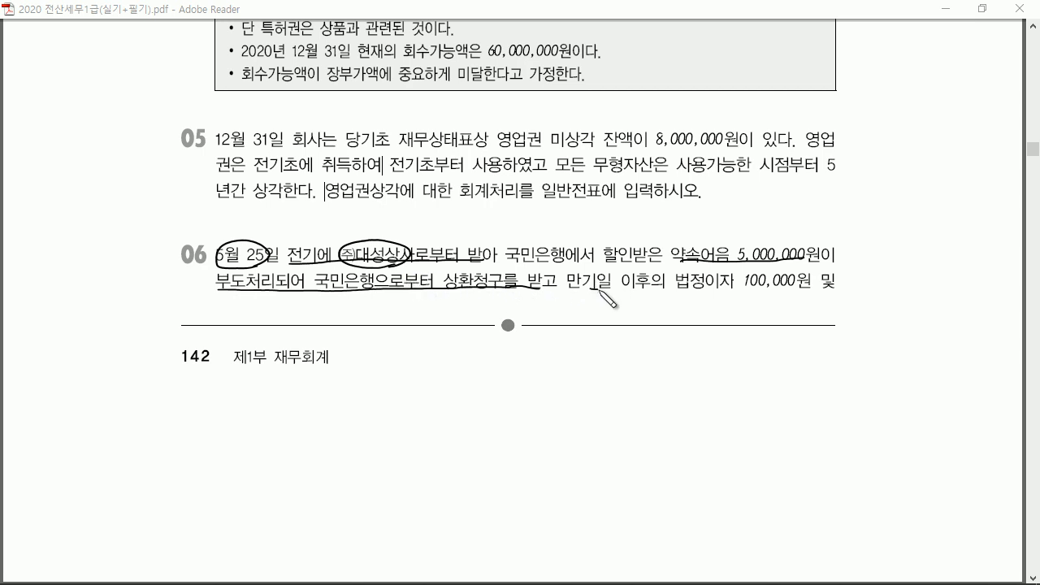
drag(687, 291, 794, 292)
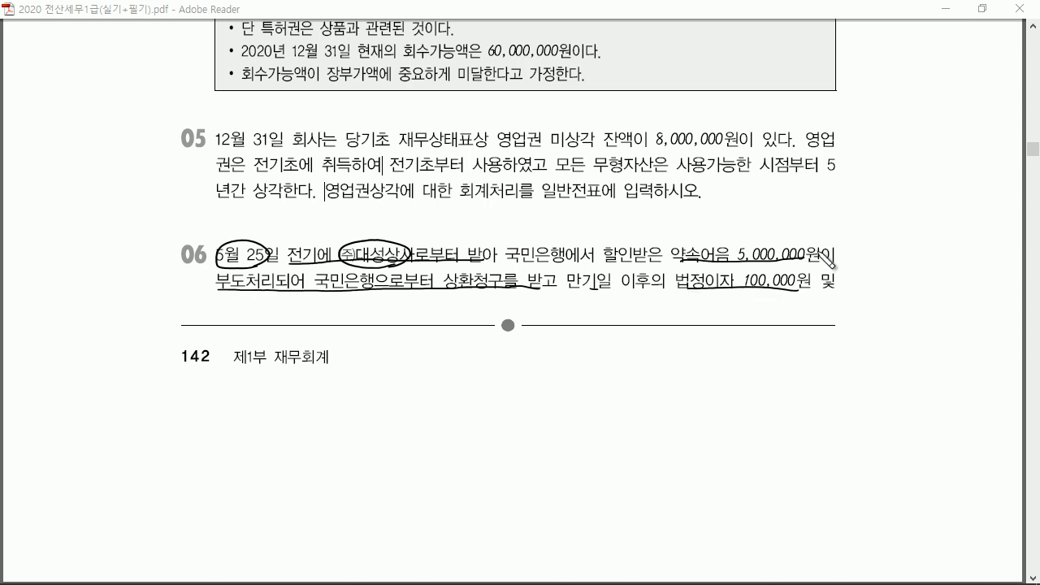
In the rest of problem 06, underline the 200,000 legal fee, cash payment and full recourse claim, circle 대성상사, and clear the markings.
key(Escape)
scroll(278, 203, down, 1)
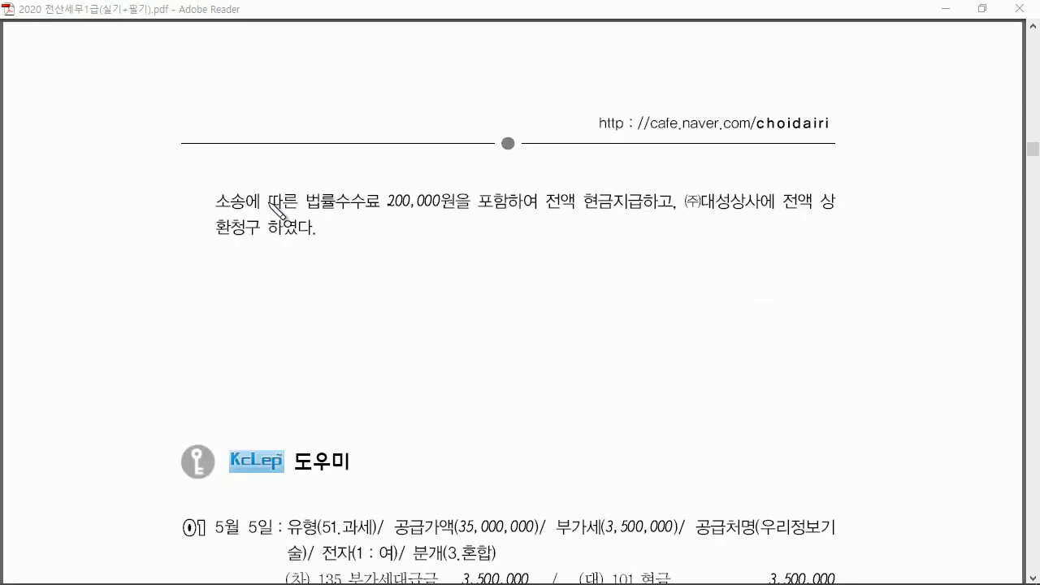
drag(230, 210, 436, 211)
drag(549, 208, 630, 209)
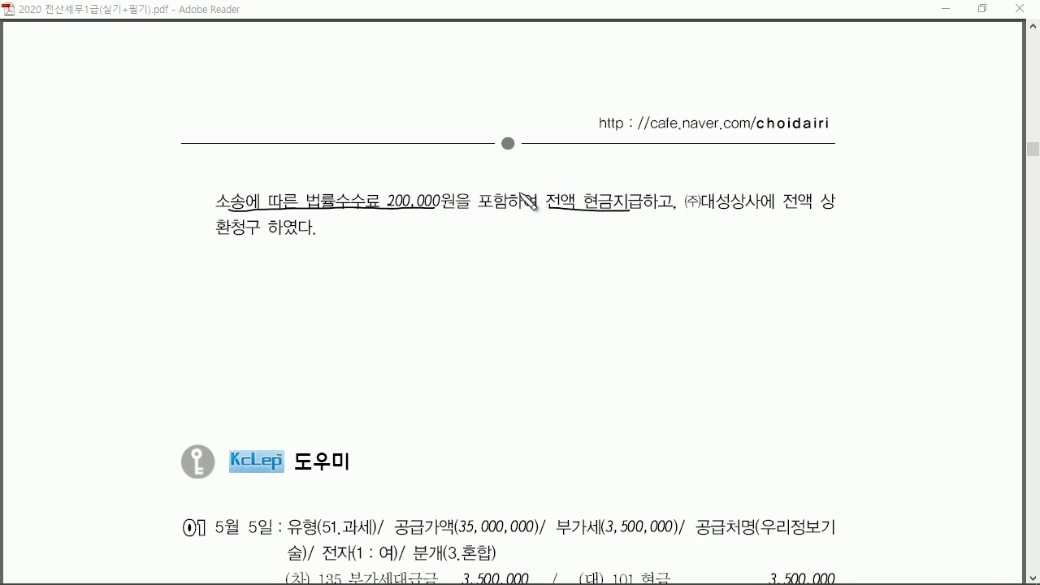
mouse_move(736, 211)
mouse_down()
mouse_move(697, 193)
mouse_move(820, 209)
mouse_up()
drag(223, 238, 297, 236)
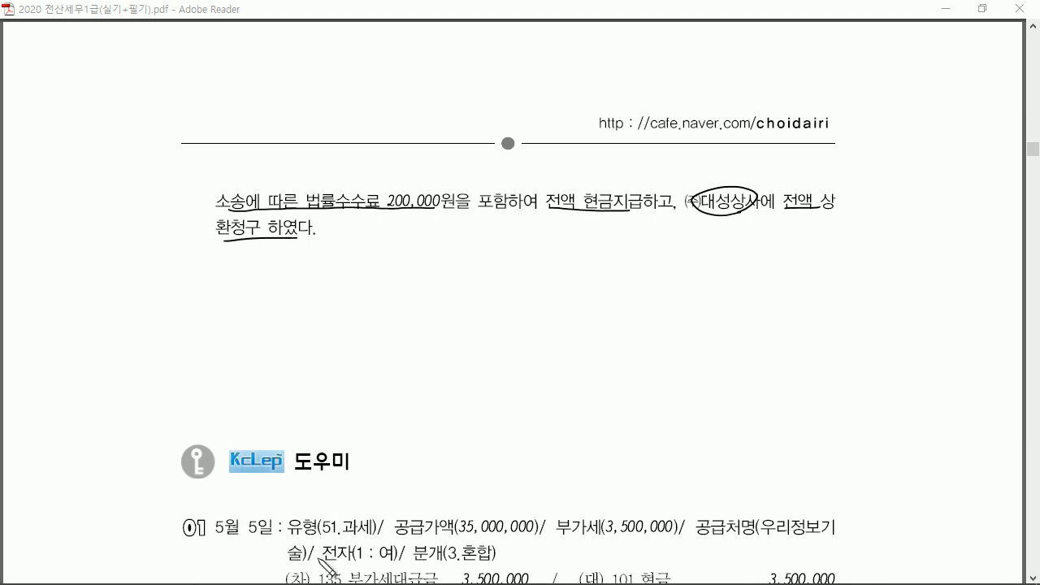
key(Escape)
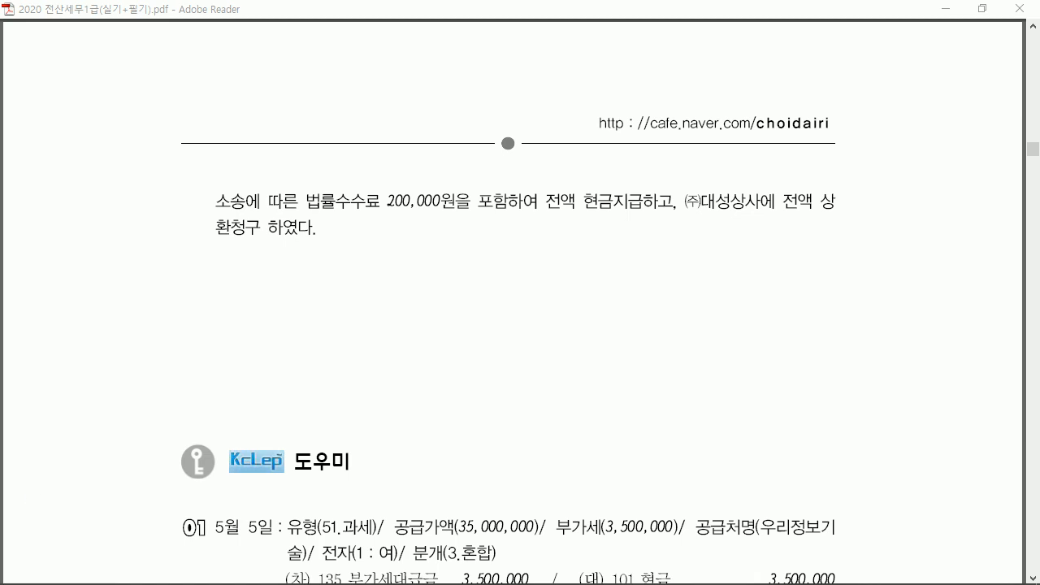
Switch to the accounting program, open the May 25 vouchers and add a credit line for 현금 (0101) of 5,300,000.
key(alt+Tab)
text(05)
text(25)
key(Return)
text(4)
key(Return)
text(101)
key(Return)
key(Return)
key(Return)
text(5,300,000)
key(Return)
Add a debit line for 부도어음과수표 (0246) of 5,300,000 to the May 25 voucher.
text(3)
key(Return)
text(부도)
key(Return)
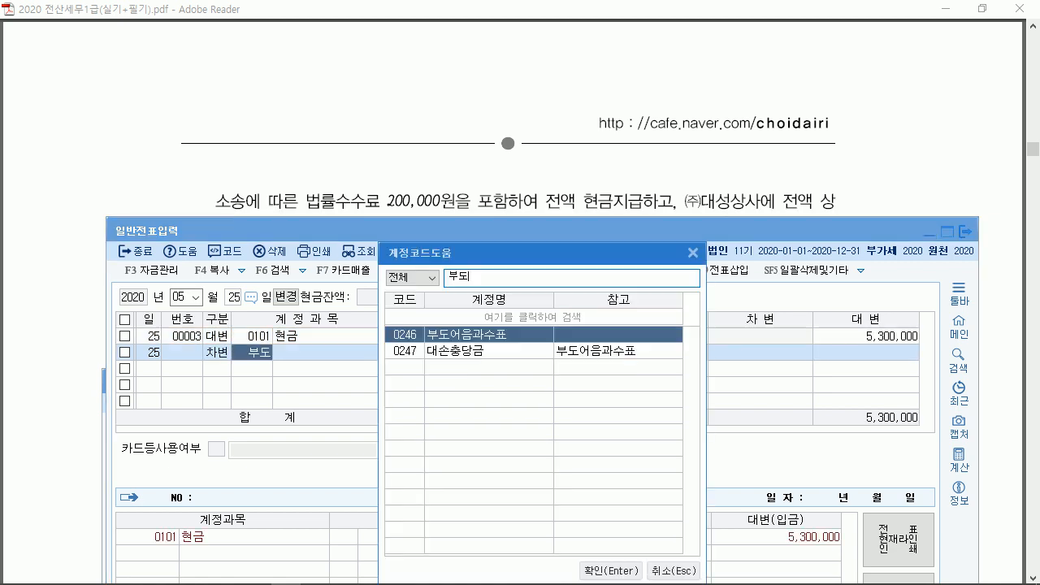
key(Return)
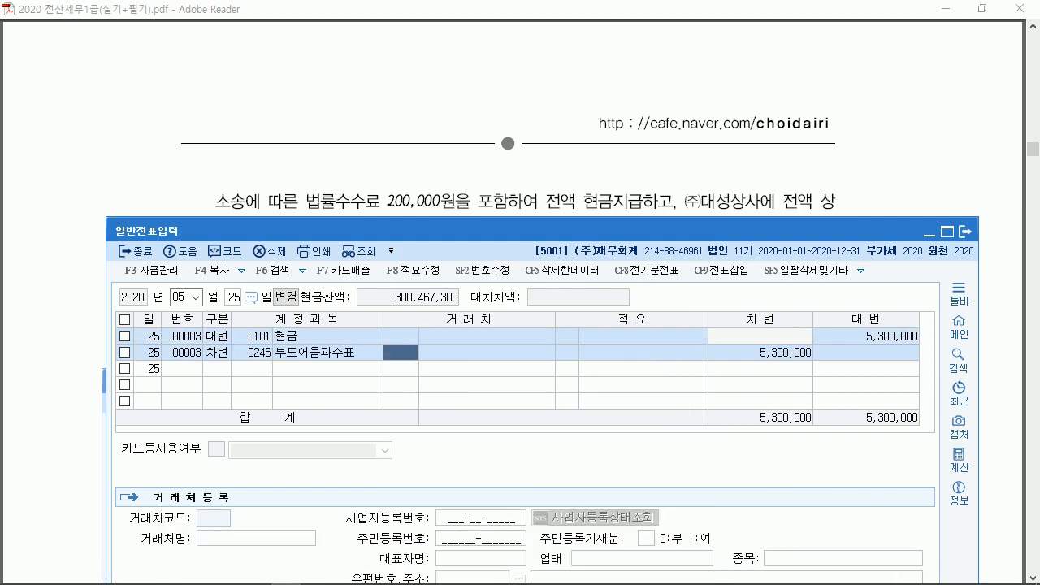